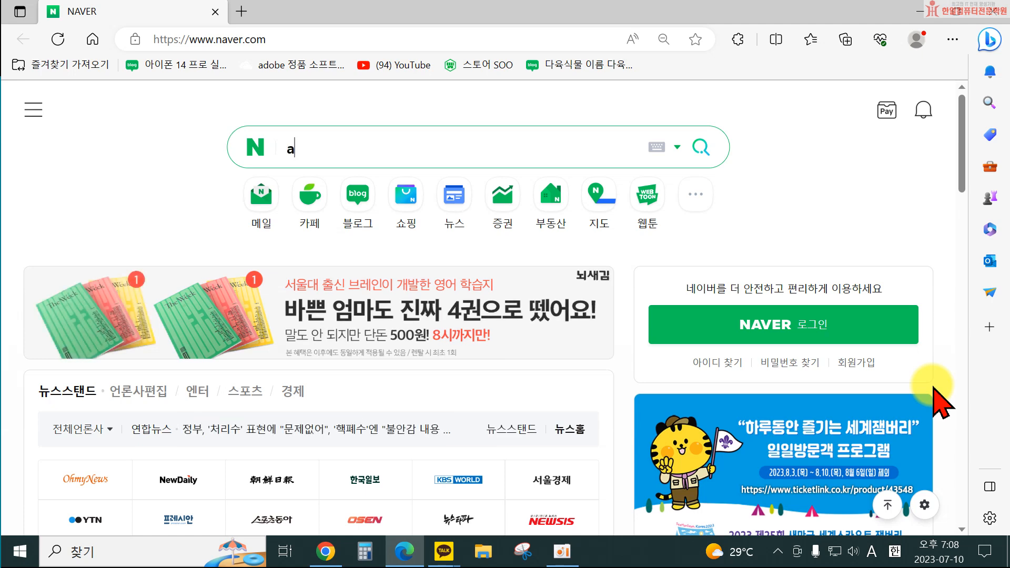
Search Naver for 미리캔버스 and open the MiriCanvas design platform site from the results.
key("BackSpace")
key("Hangul")
type("미리캔버스")
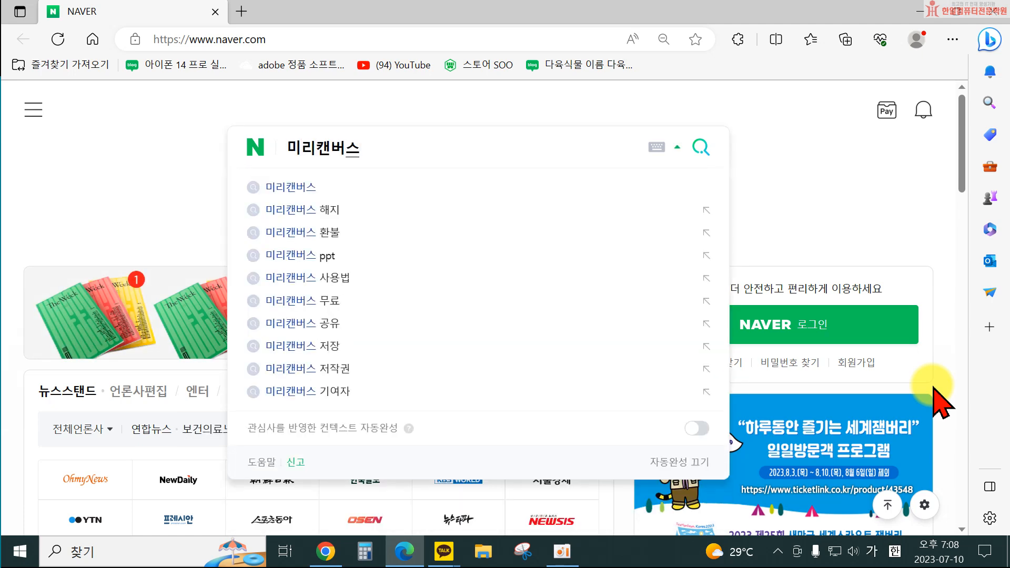
key("Return")
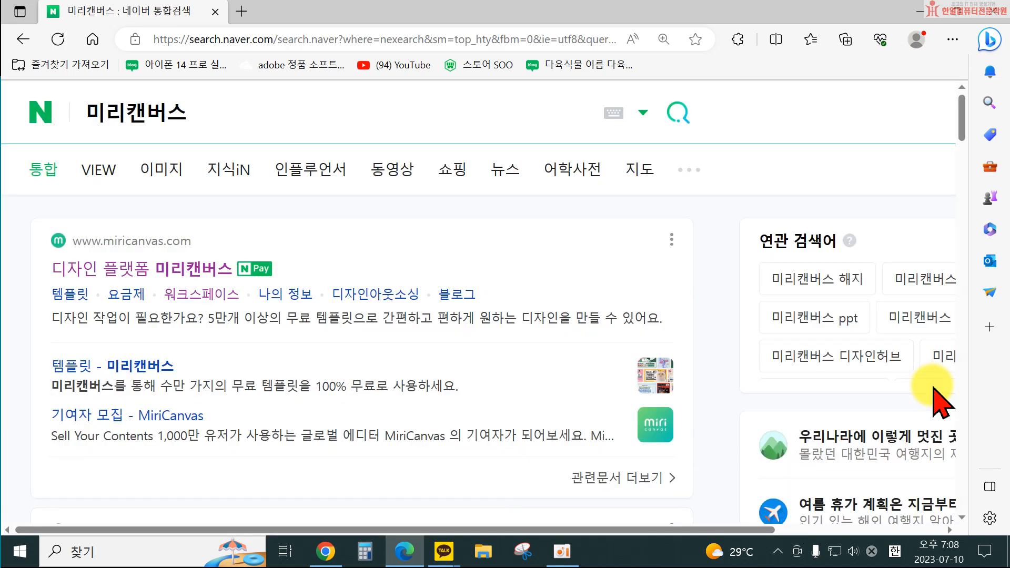
left_click(163, 279)
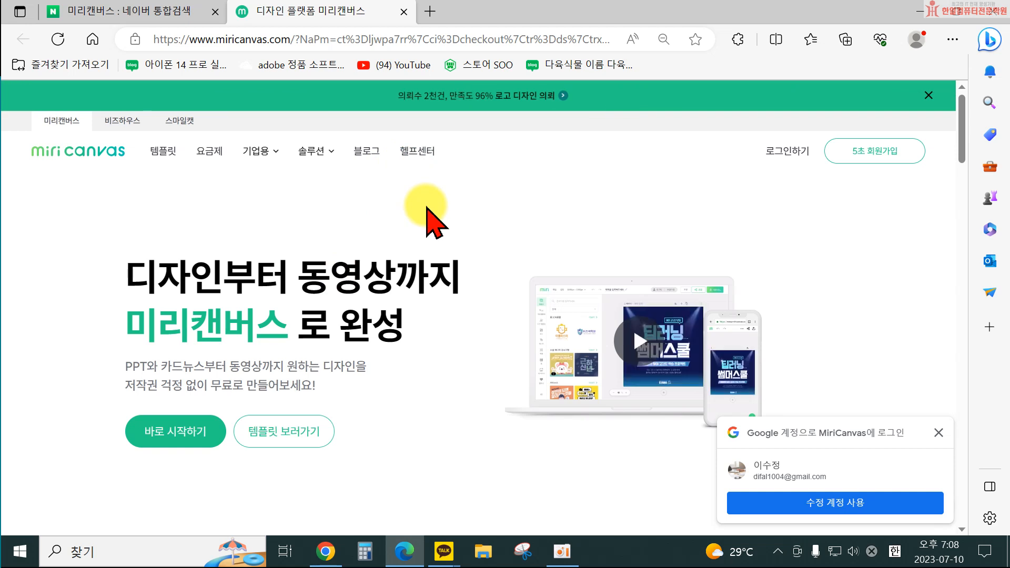
Dismiss the pop-ups and sign up for MiriCanvas with a Google account, choosing not to stay logged in.
left_click(939, 433)
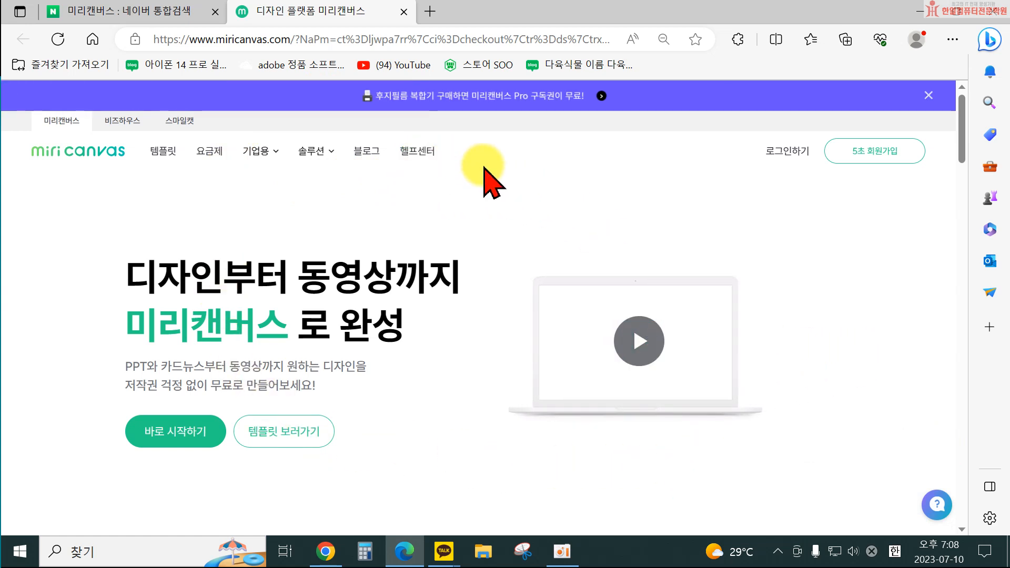
left_click(929, 95)
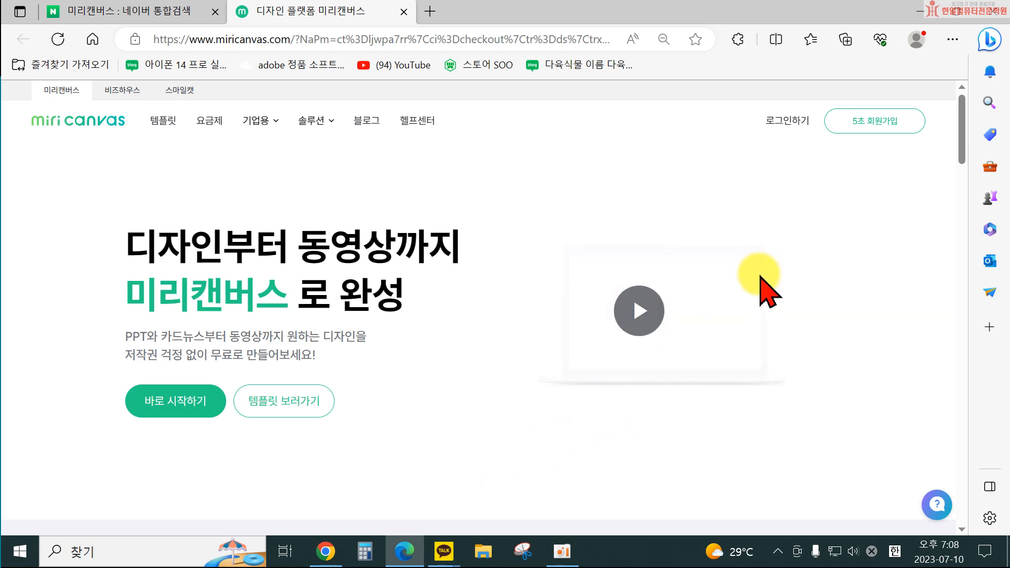
left_click(870, 132)
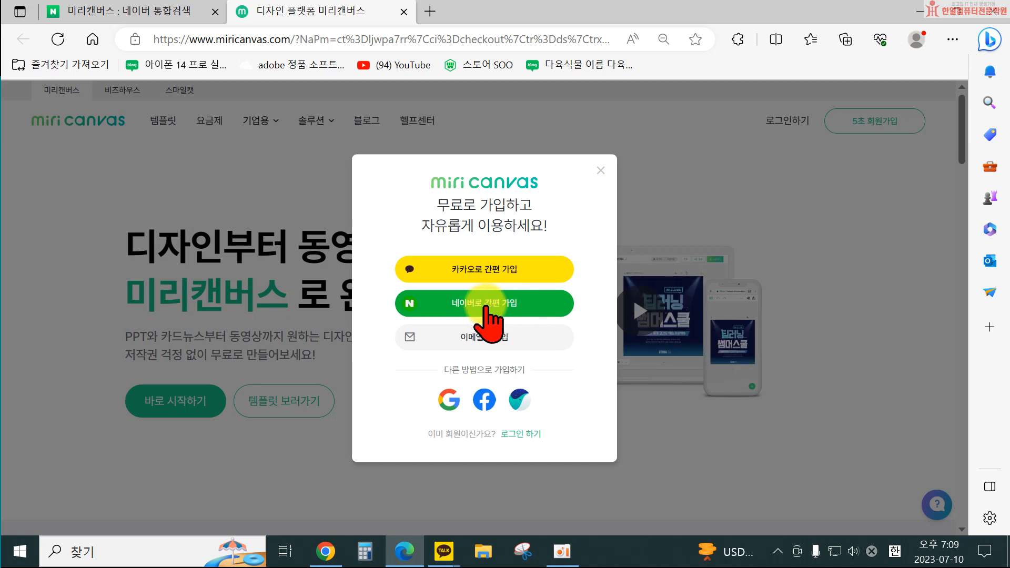
left_click(448, 396)
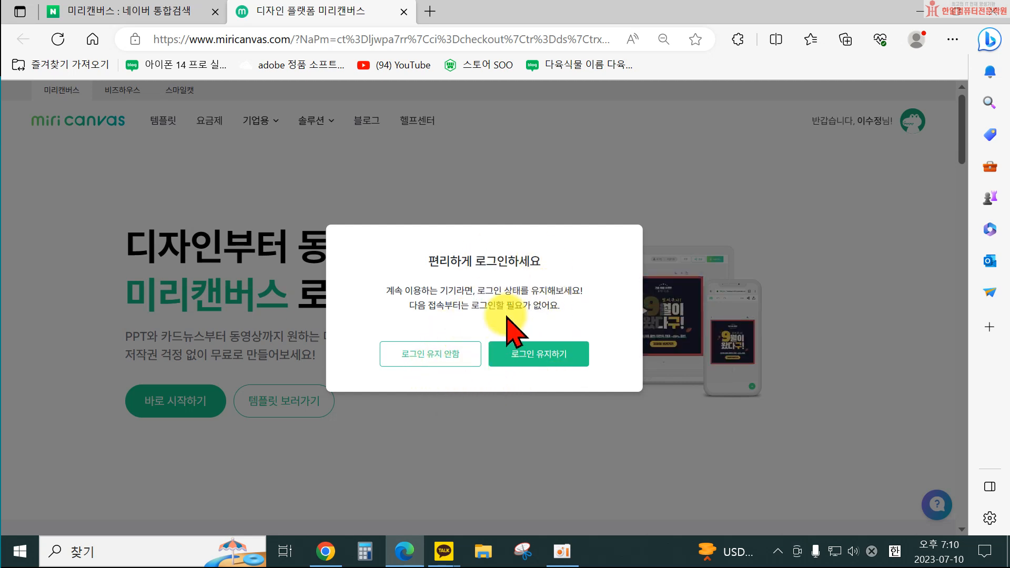
left_click(430, 356)
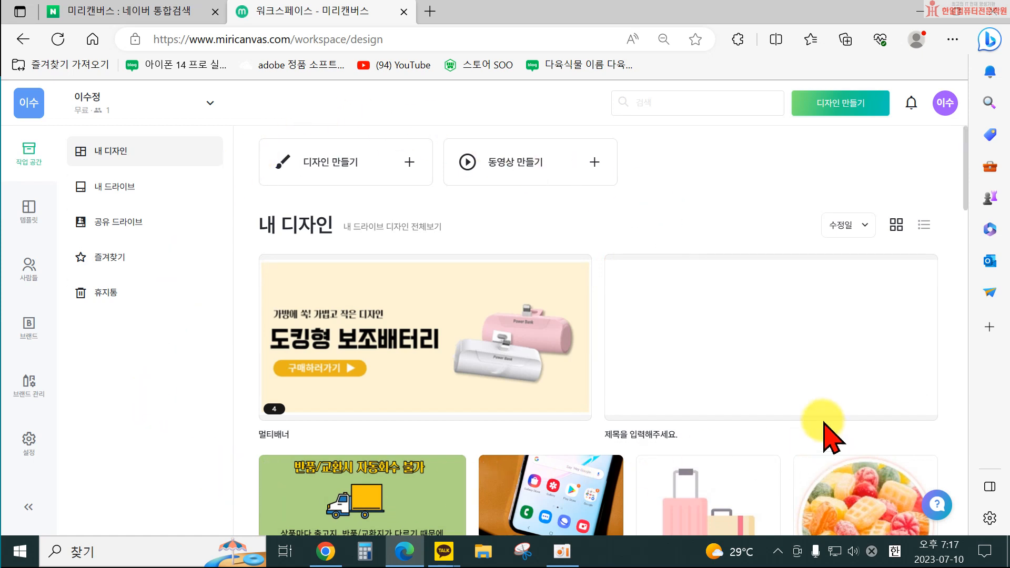
Browse through the saved designs in My Designs.
scroll(437, 342, "down", 1)
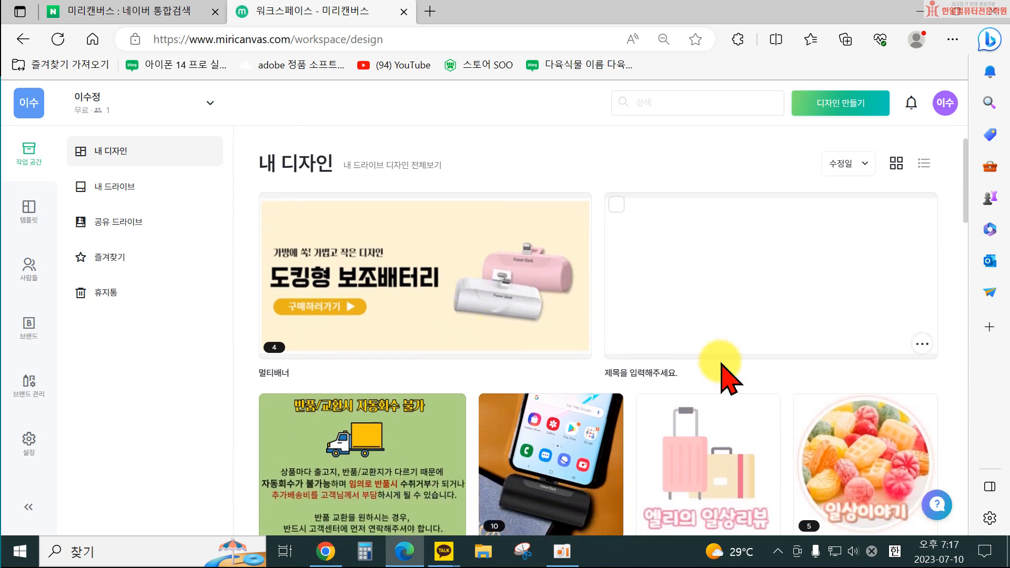
scroll(383, 372, "down", 3)
scroll(526, 490, "down", 1)
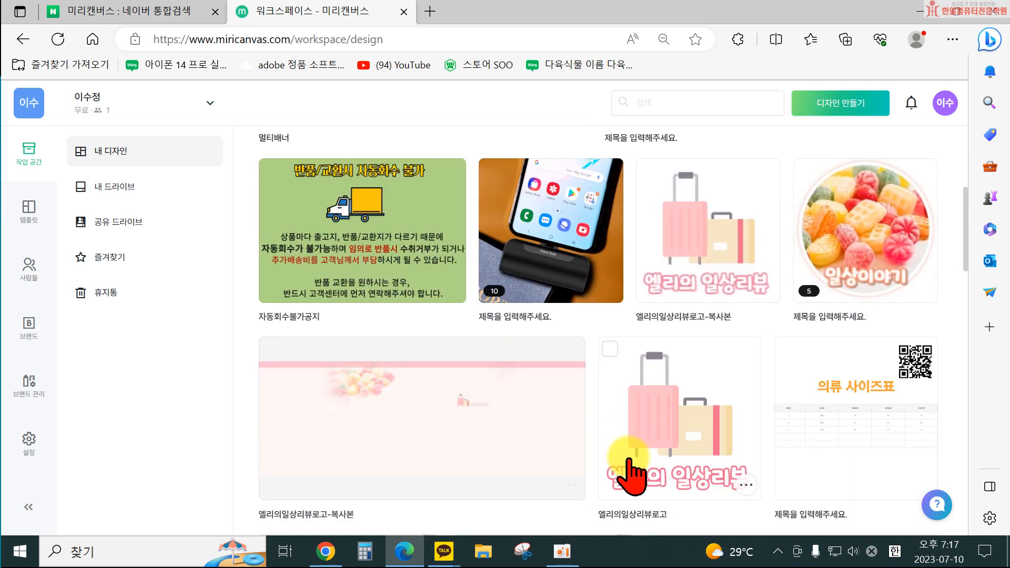
scroll(634, 476, "down", 5)
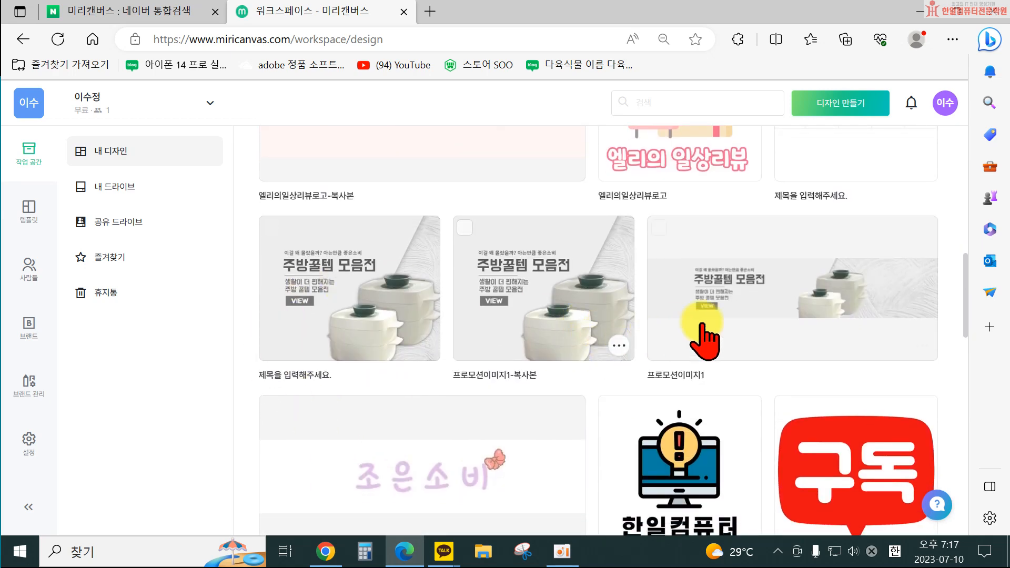
scroll(842, 273, "down", 1)
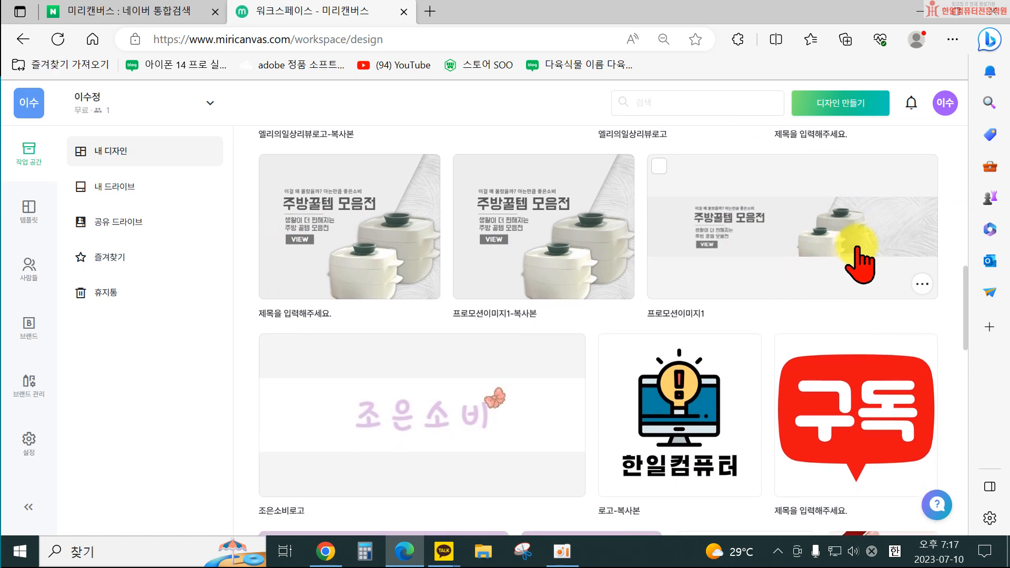
scroll(823, 275, "down", 1)
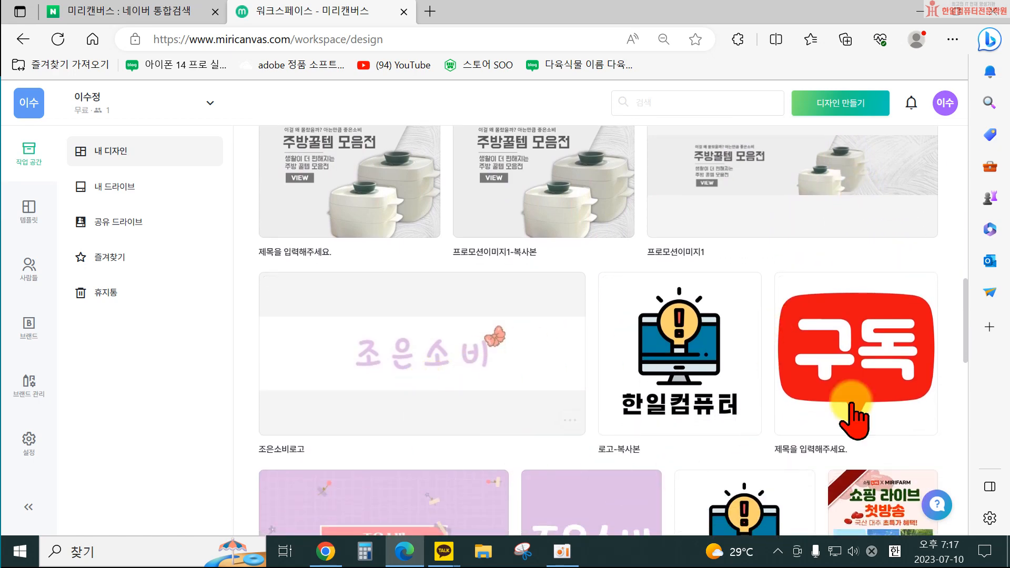
scroll(767, 278, "up", 4)
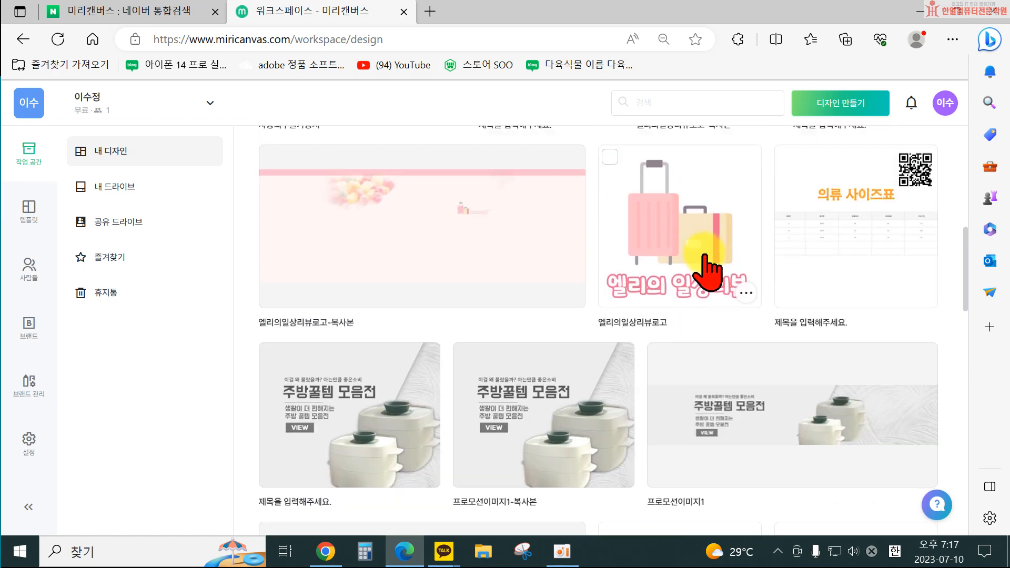
scroll(690, 271, "up", 10)
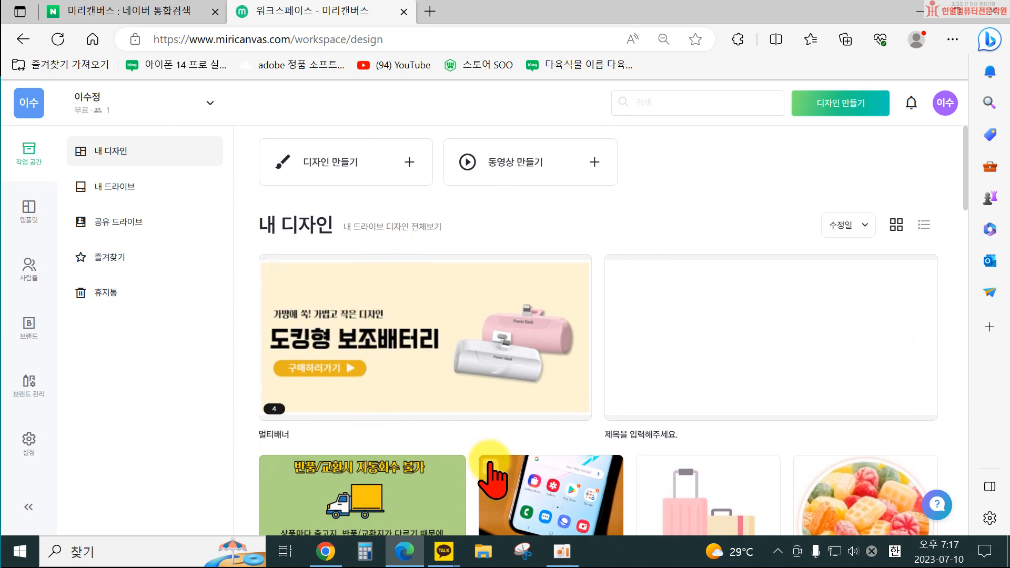
Create a new 1000 × 1000 px design and close the update notice.
left_click(837, 105)
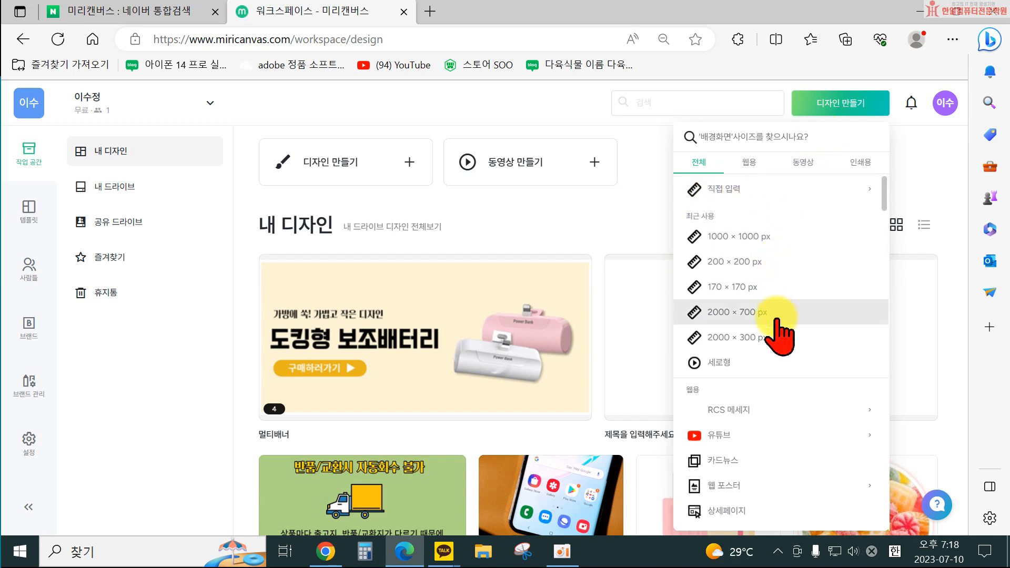
left_click(738, 237)
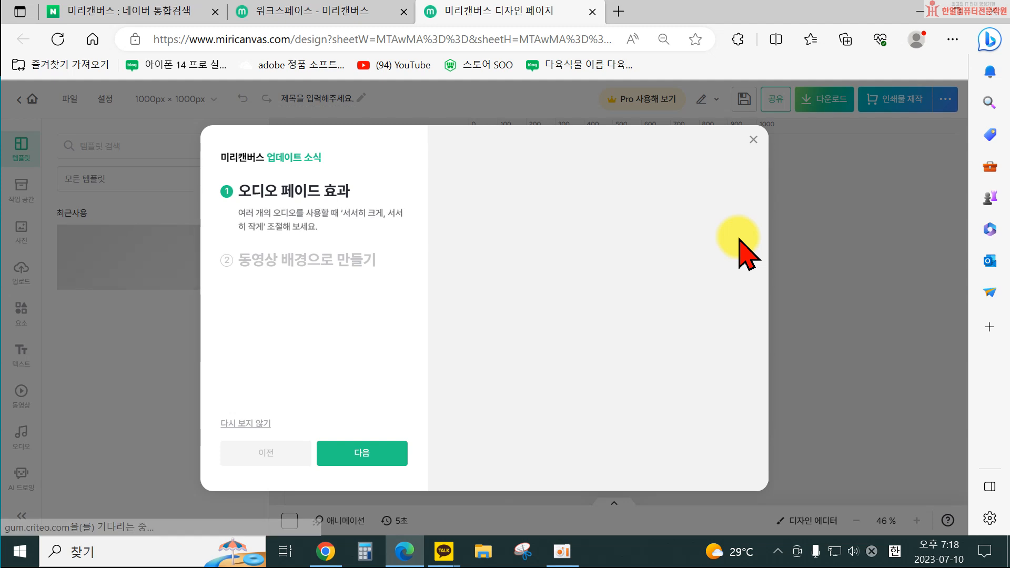
left_click(754, 140)
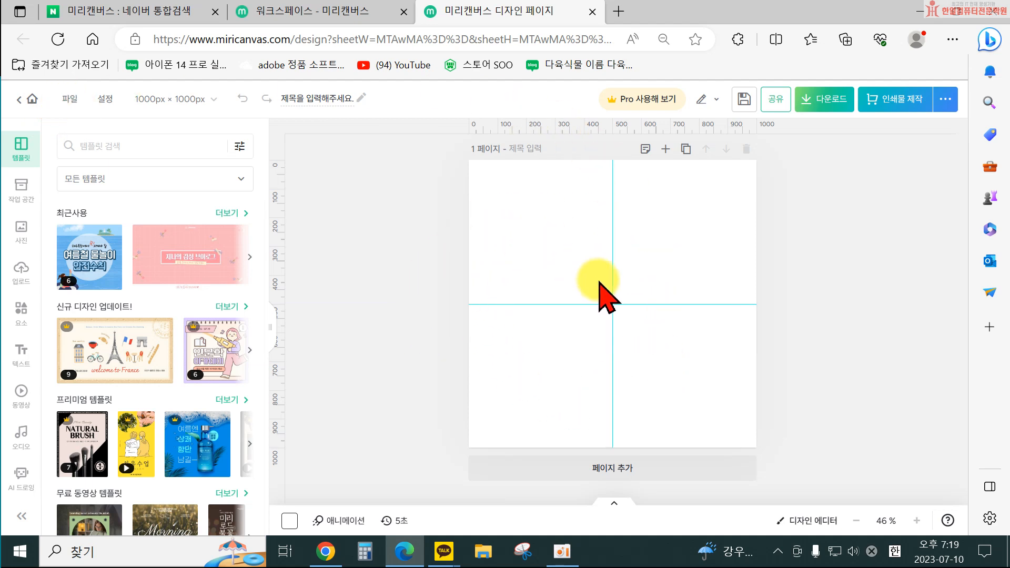
Open the editor settings and toggle the ruler view off and back on.
left_click(70, 99)
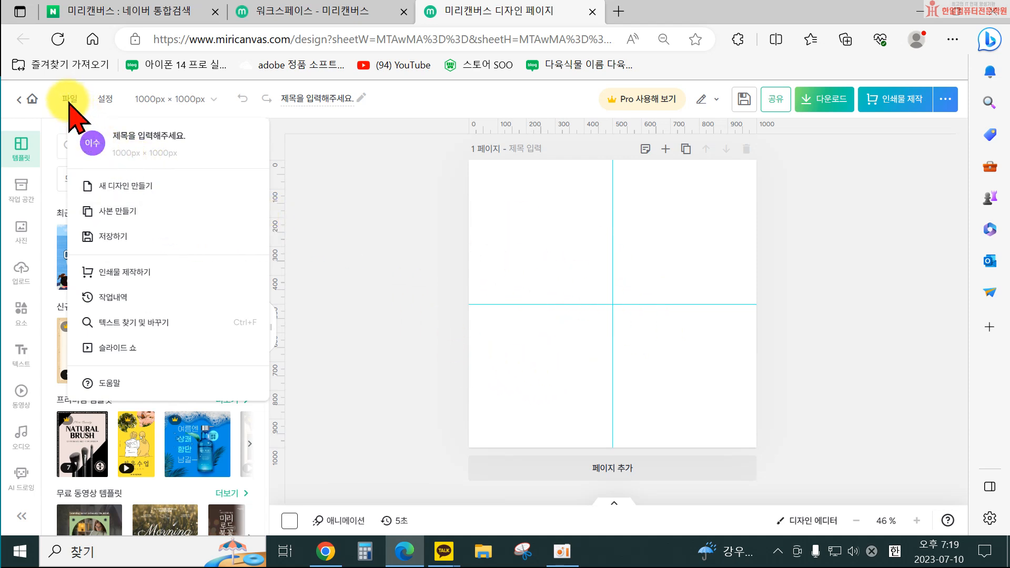
left_click(106, 102)
left_click(107, 101)
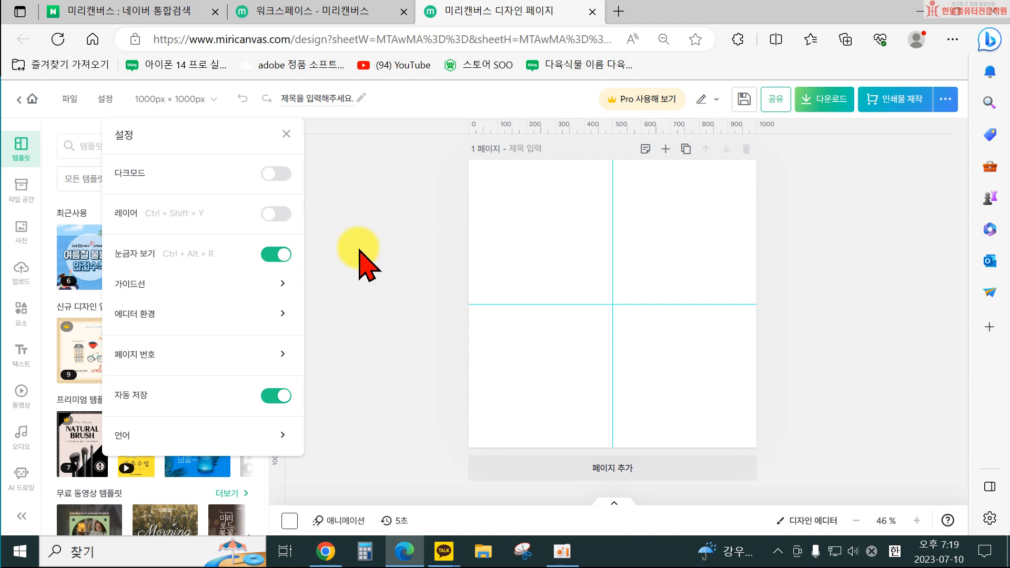
left_click(274, 255)
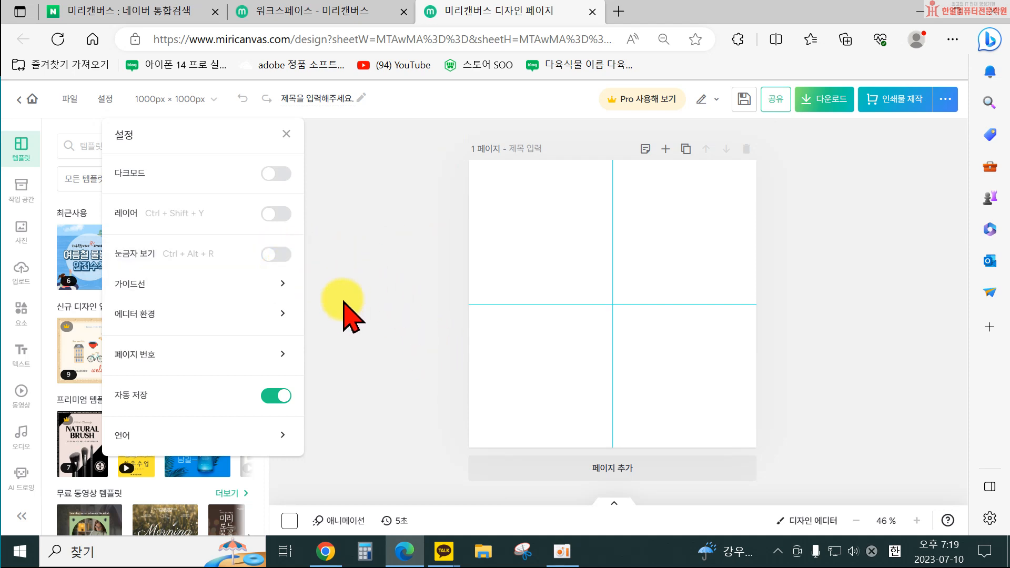
left_click(274, 255)
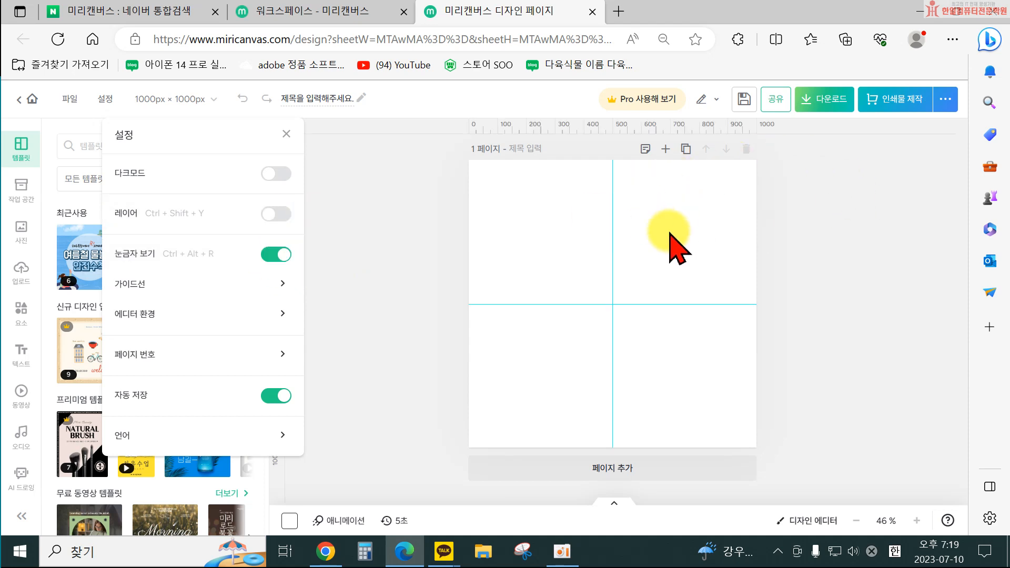
Toggle the layer panel on and off, then turn off the ruler view.
left_click(272, 216)
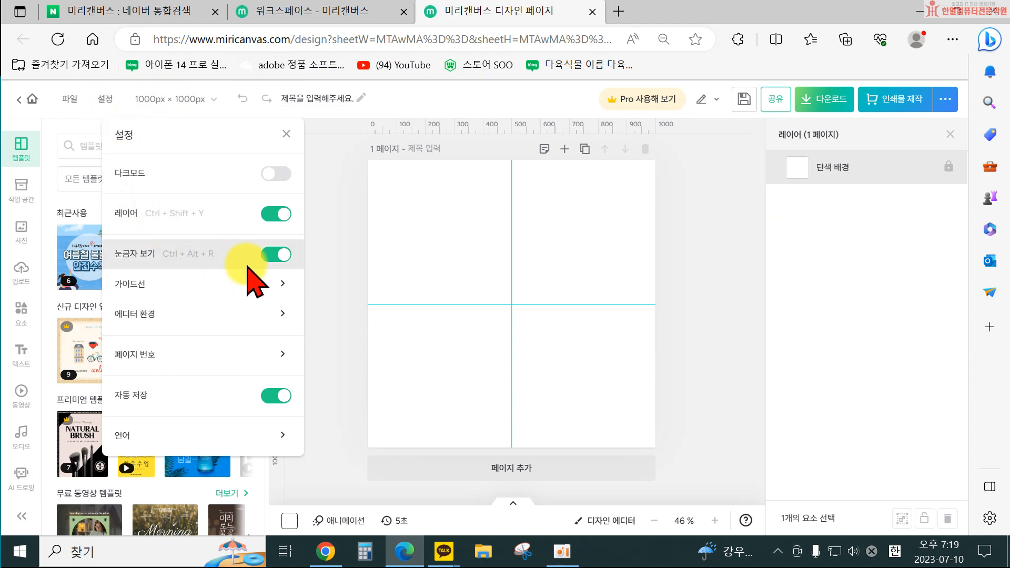
left_click(273, 214)
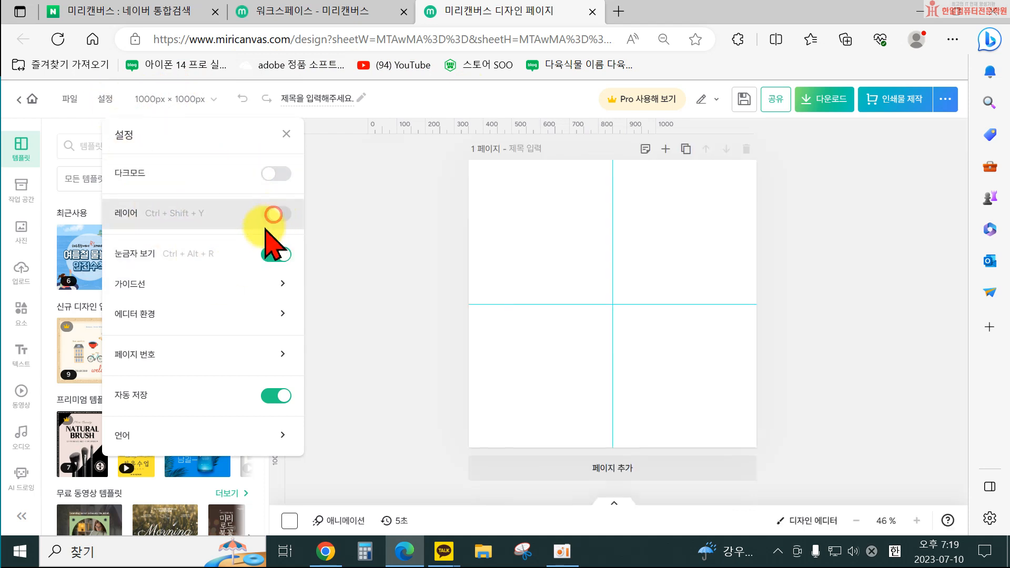
left_click(275, 255)
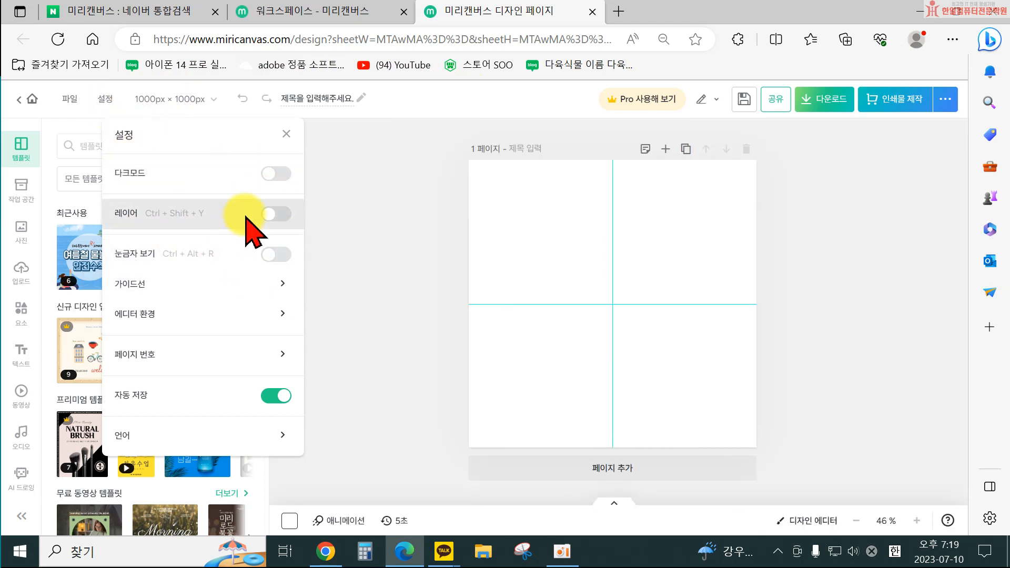
Switch dark mode on and back off, then close the settings.
left_click(270, 173)
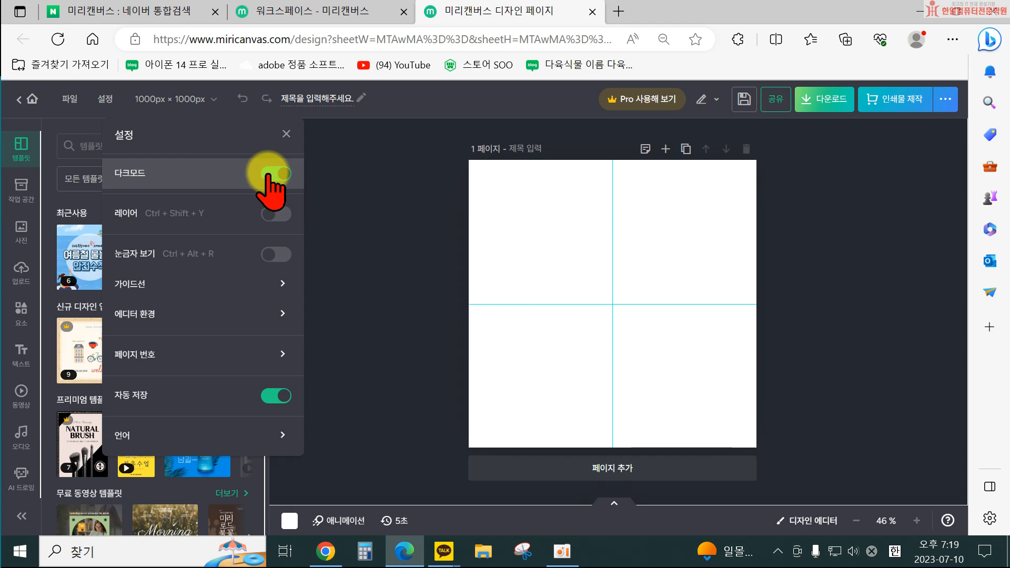
left_click(270, 174)
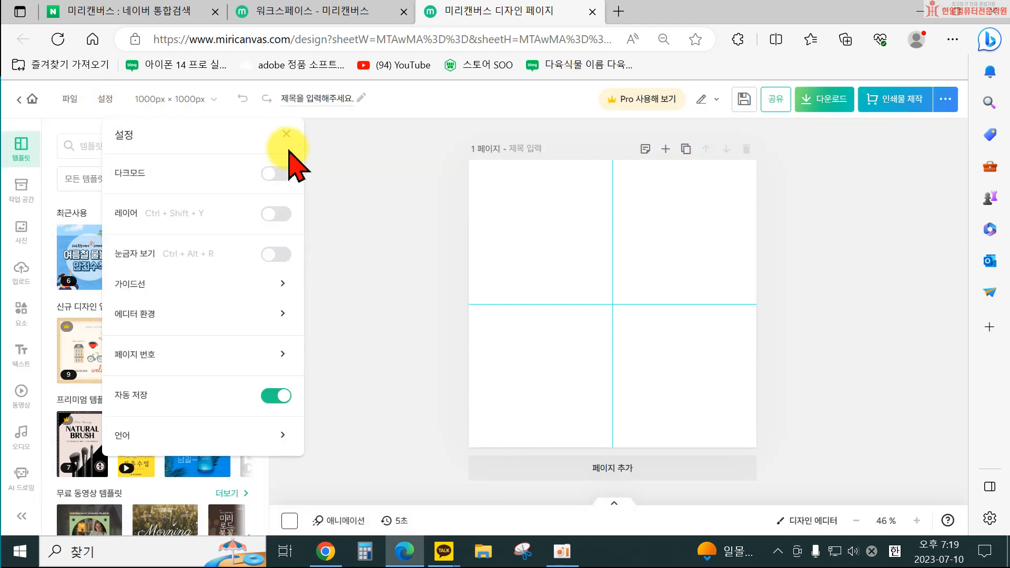
left_click(287, 133)
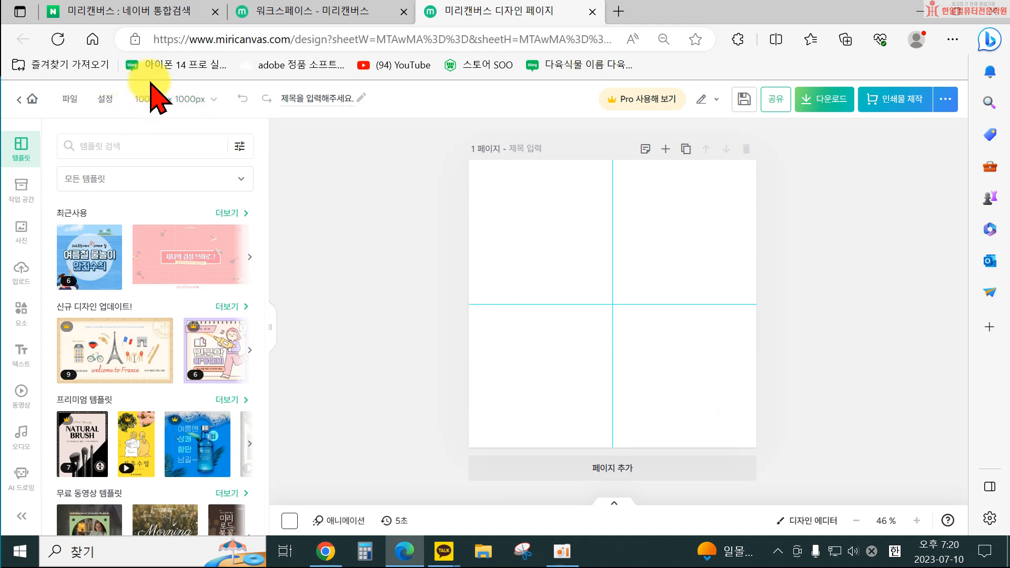
Open the page size menu's custom size entry and inspect the available units for width and height.
left_click(184, 100)
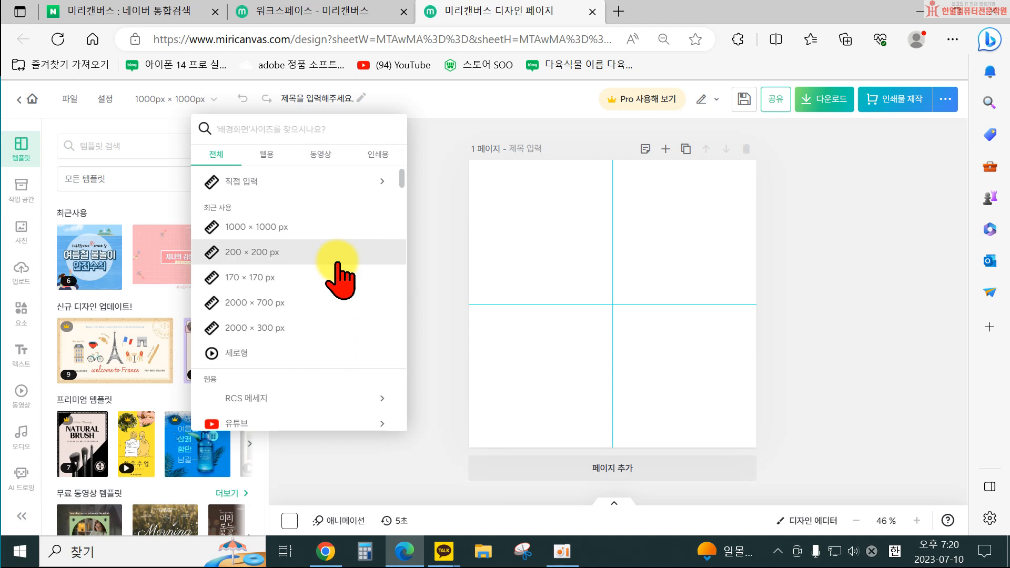
left_click(293, 184)
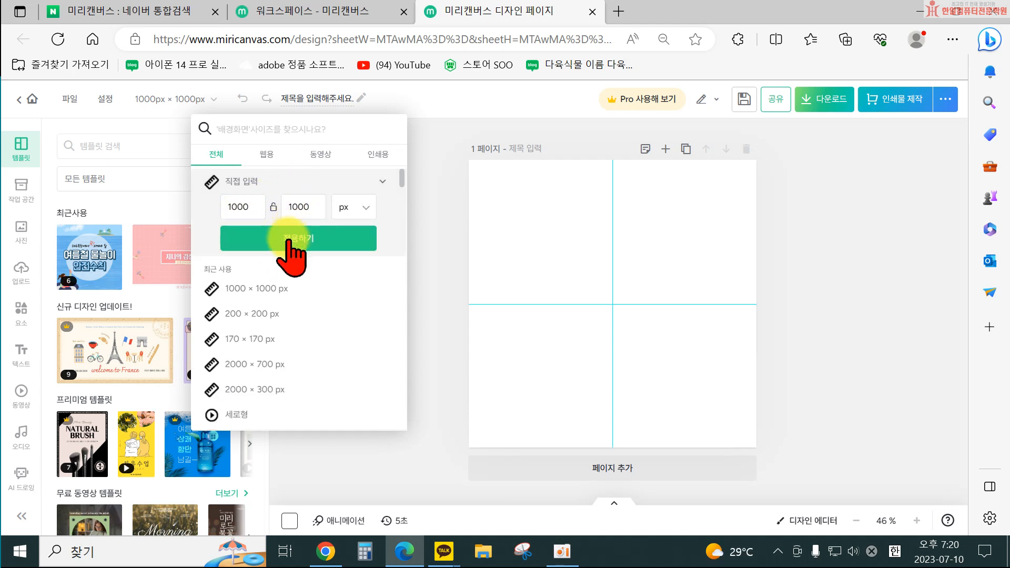
left_click(364, 210)
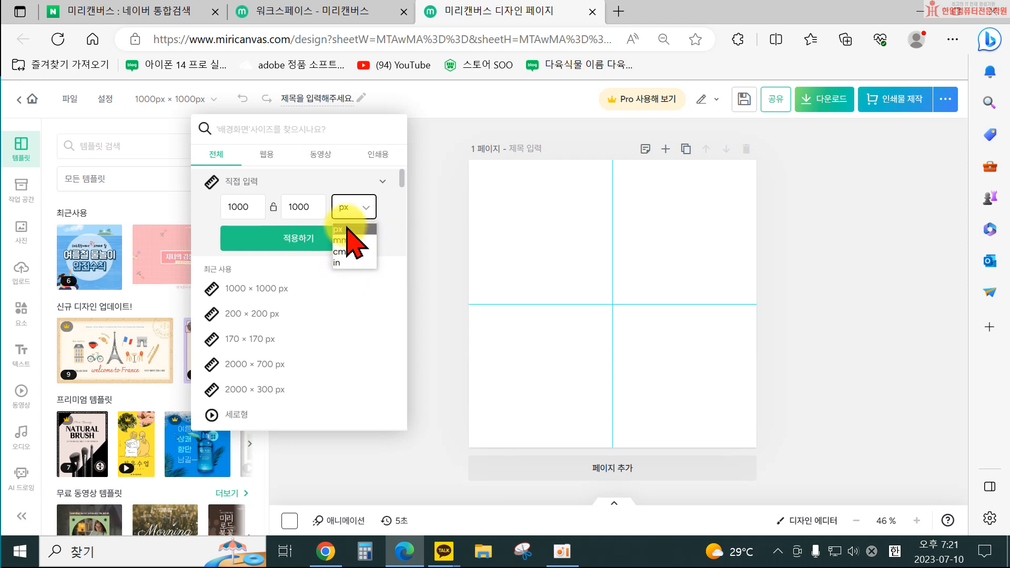
left_click(374, 196)
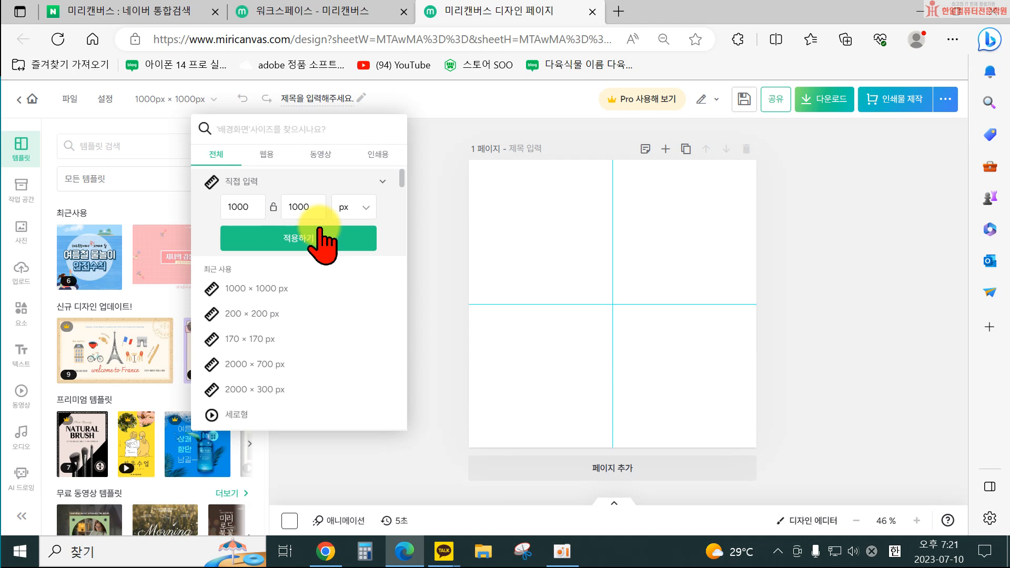
left_click(346, 207)
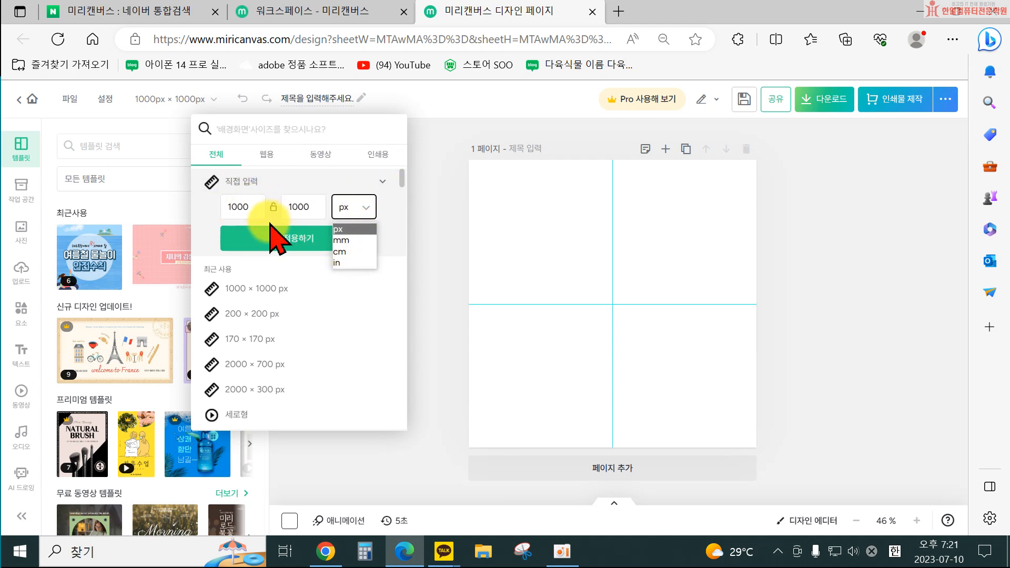
left_click(395, 199)
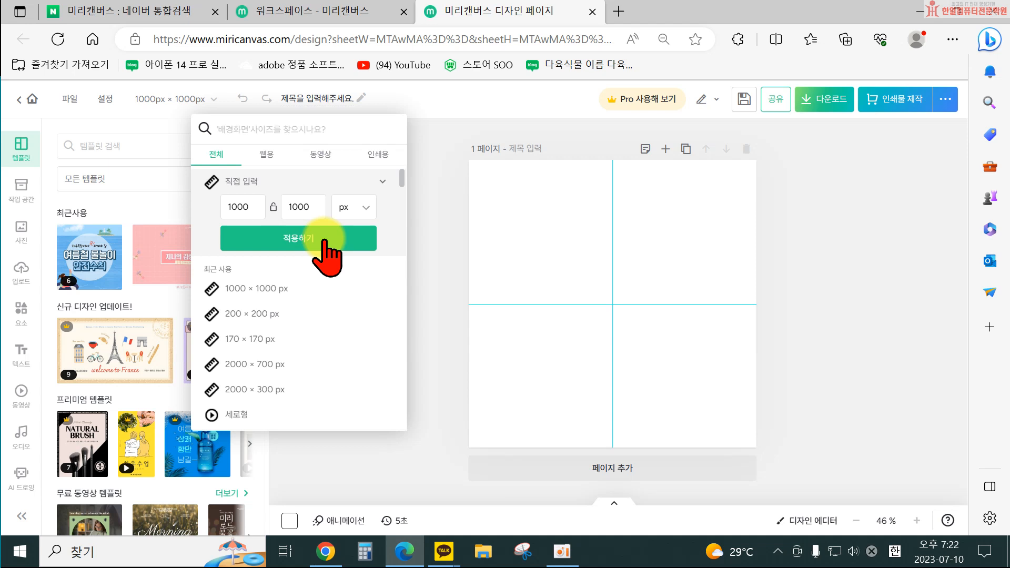
Browse the preset page sizes, expanding the YouTube, Instagram and KakaoTalk channel categories.
scroll(334, 284, "down", 3)
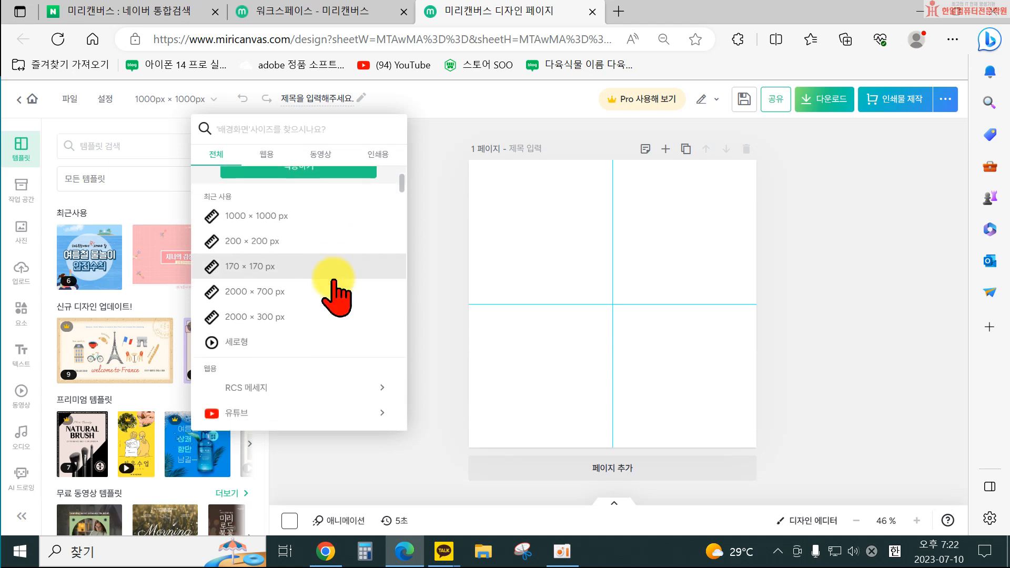
left_click(325, 327)
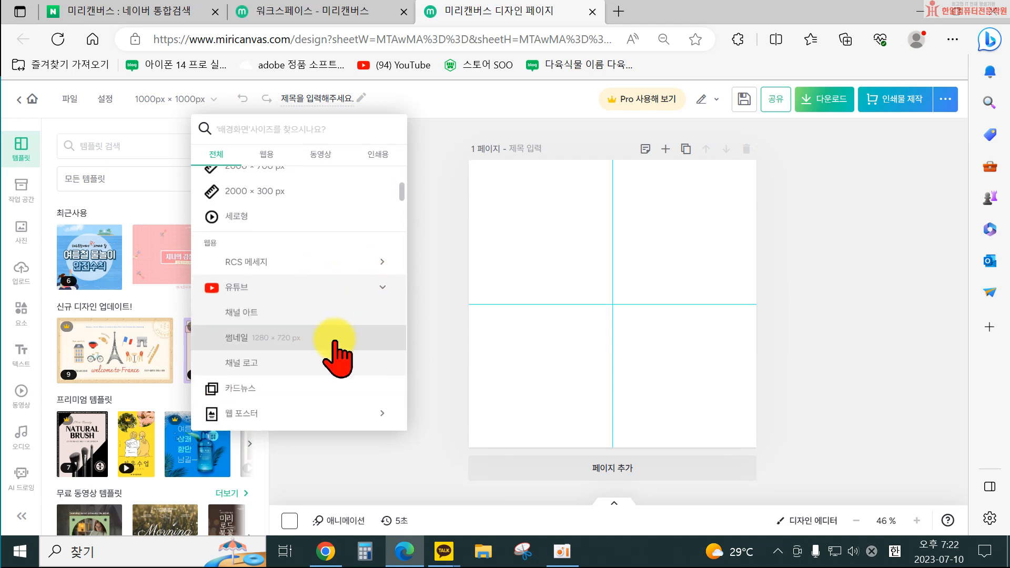
scroll(335, 343, "down", 1)
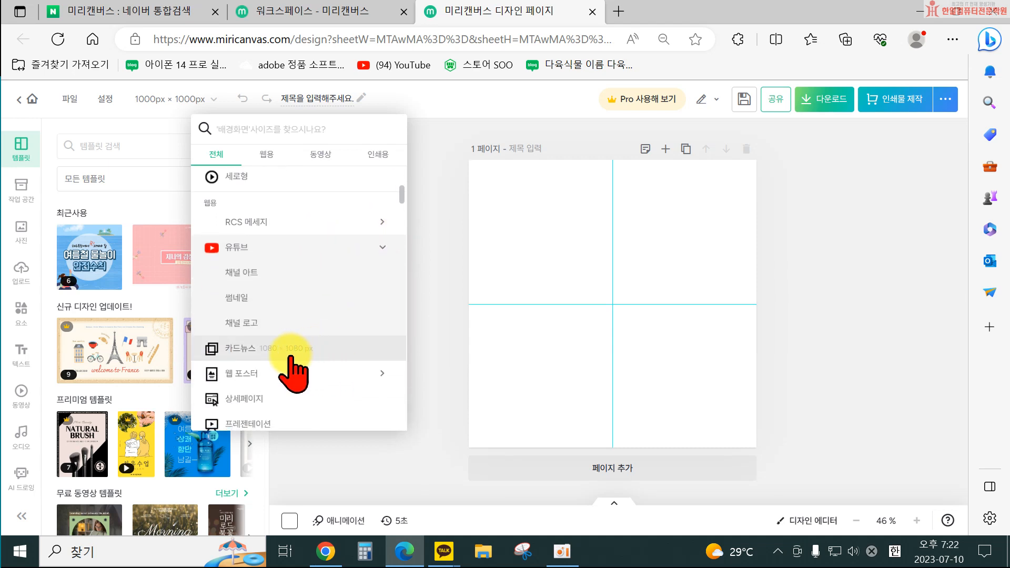
scroll(288, 369, "down", 1)
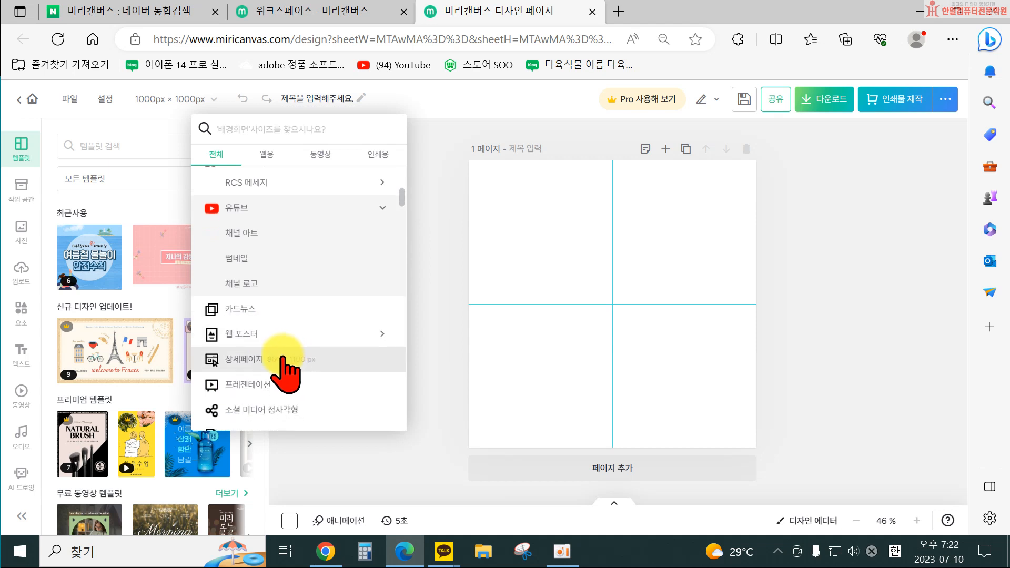
scroll(322, 363, "down", 1)
scroll(337, 416, "down", 1)
scroll(317, 405, "down", 1)
left_click(329, 368)
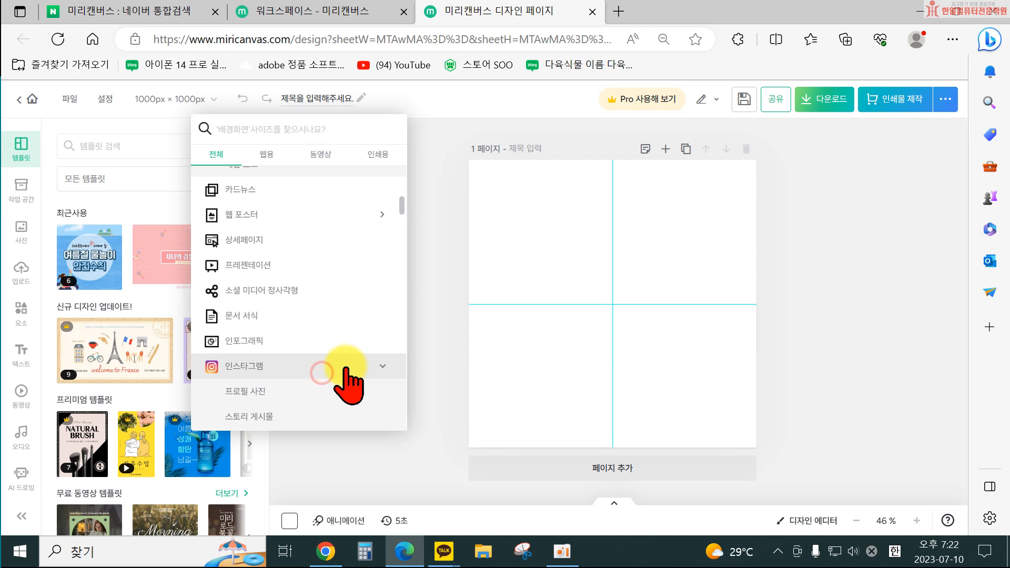
scroll(316, 389, "down", 1)
scroll(310, 389, "down", 1)
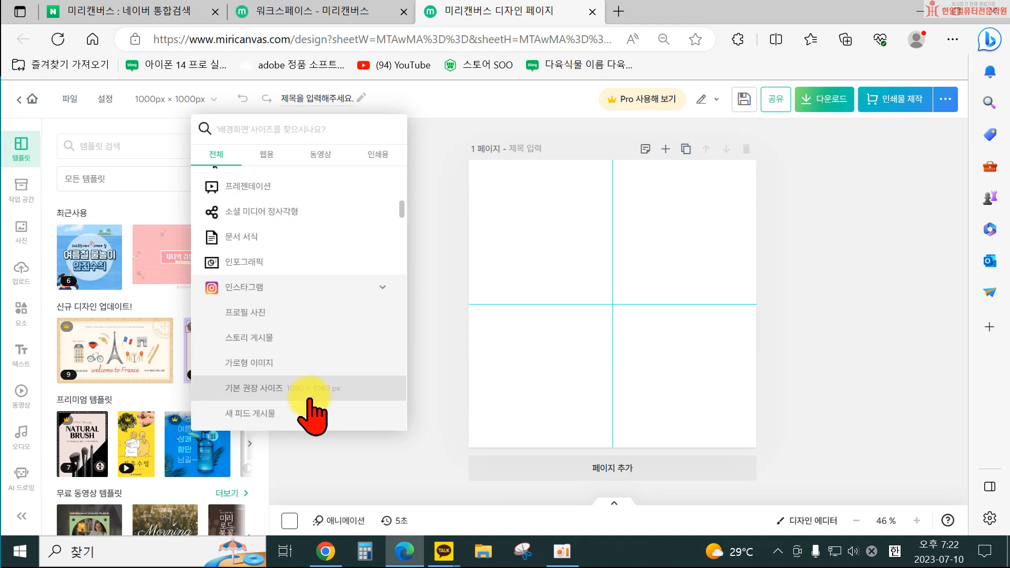
scroll(314, 410, "down", 3)
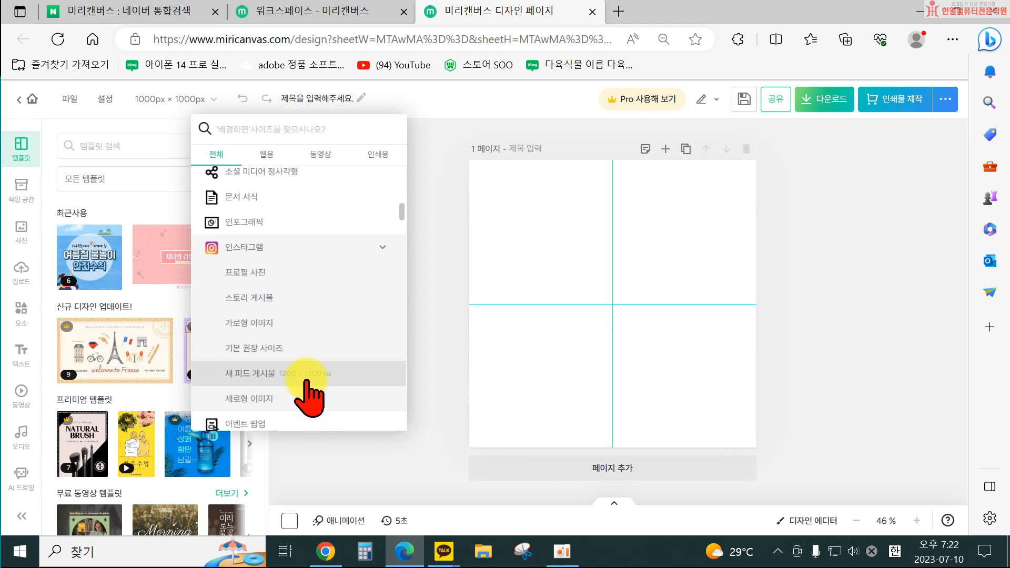
scroll(318, 371, "down", 1)
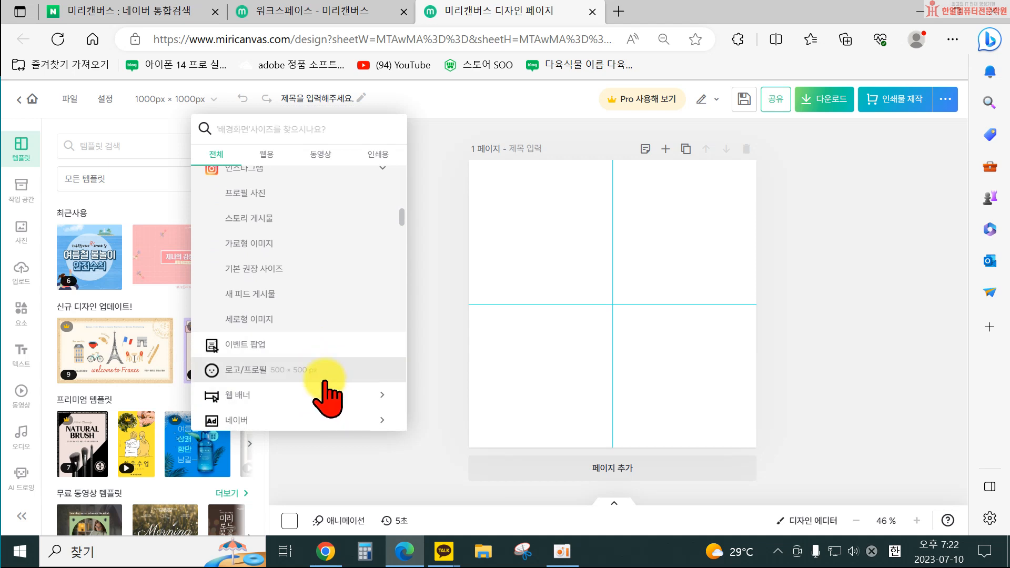
scroll(321, 380, "down", 1)
scroll(320, 364, "down", 6)
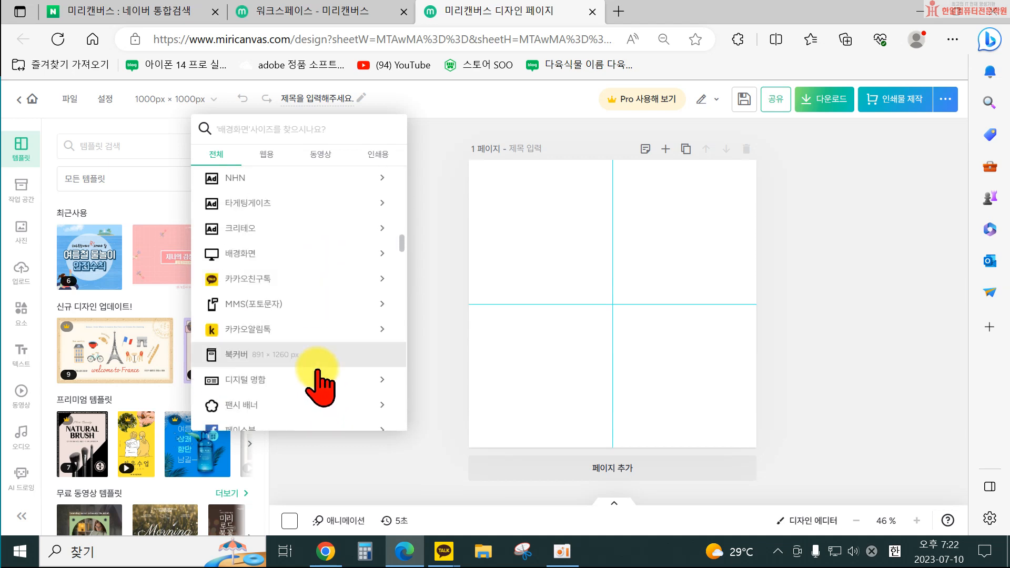
left_click(321, 279)
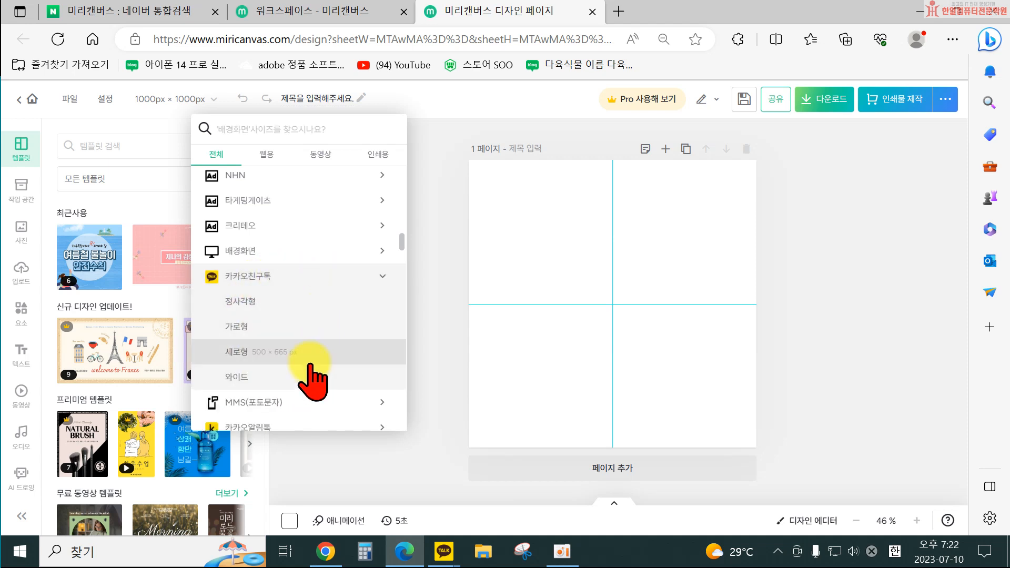
Scroll through the remaining presets and view the Web, Video and Print size tabs.
scroll(310, 368, "down", 3)
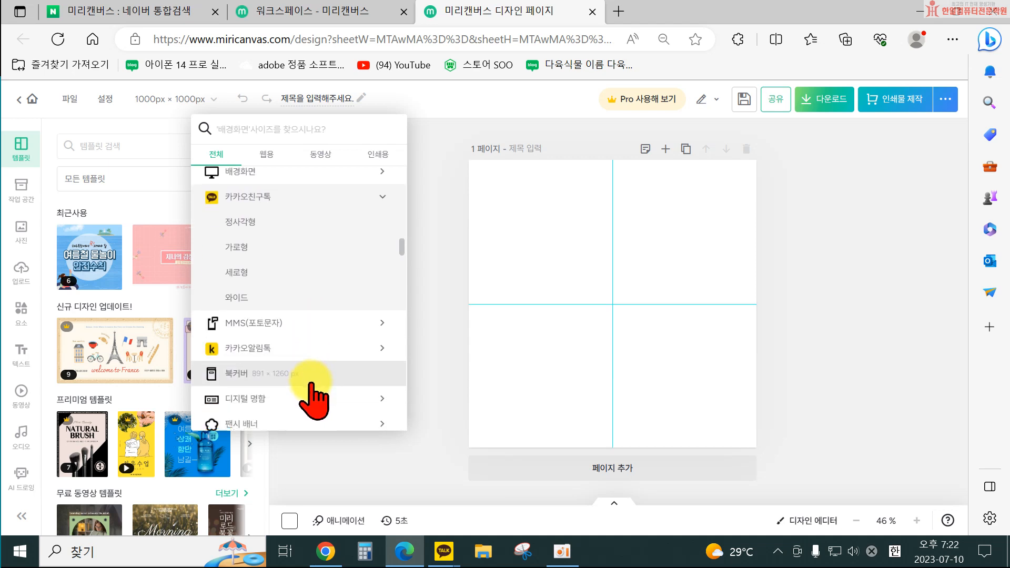
scroll(310, 395, "down", 3)
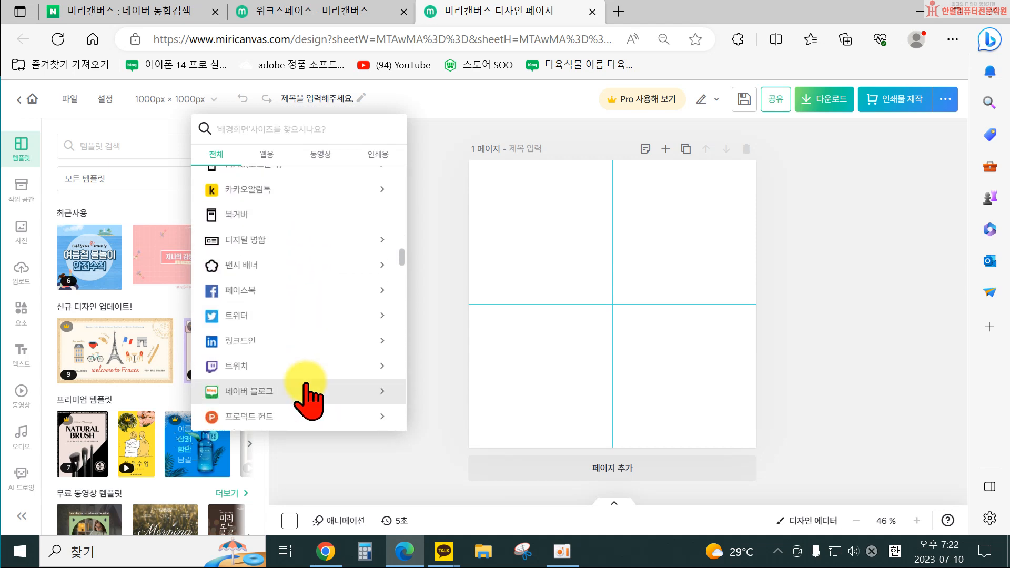
scroll(311, 263, "up", 5)
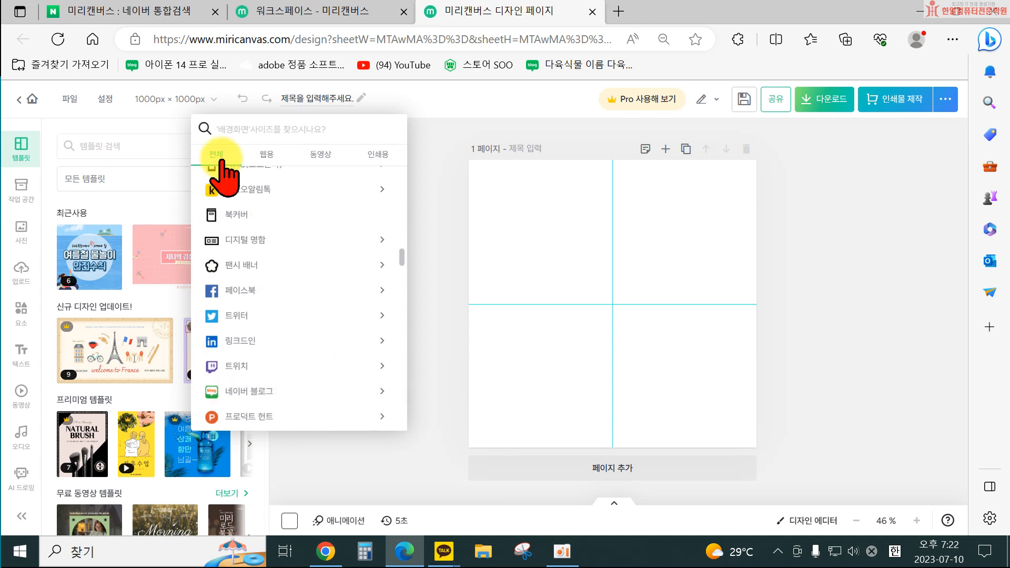
scroll(303, 257, "up", 5)
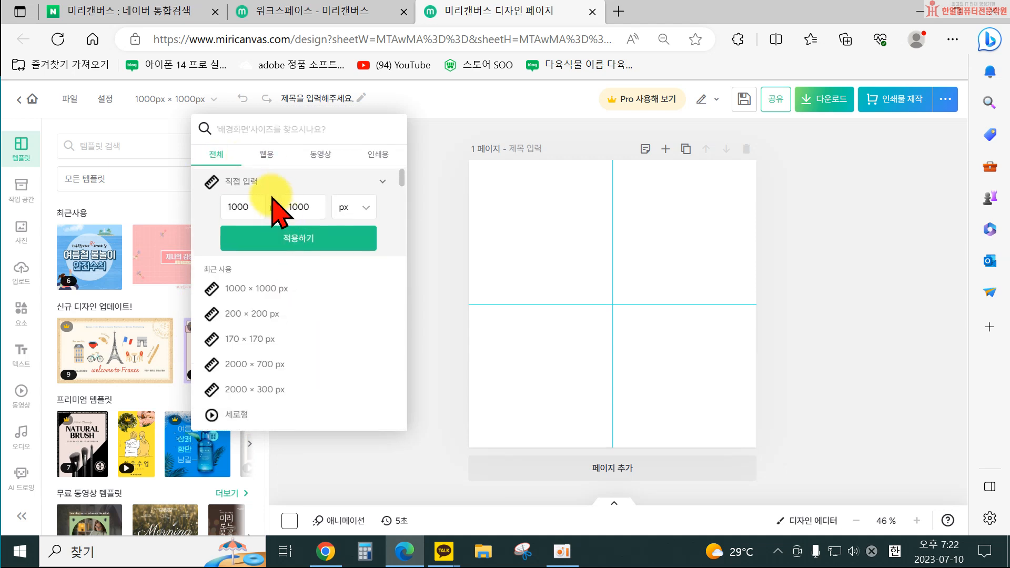
scroll(333, 366, "down", 2)
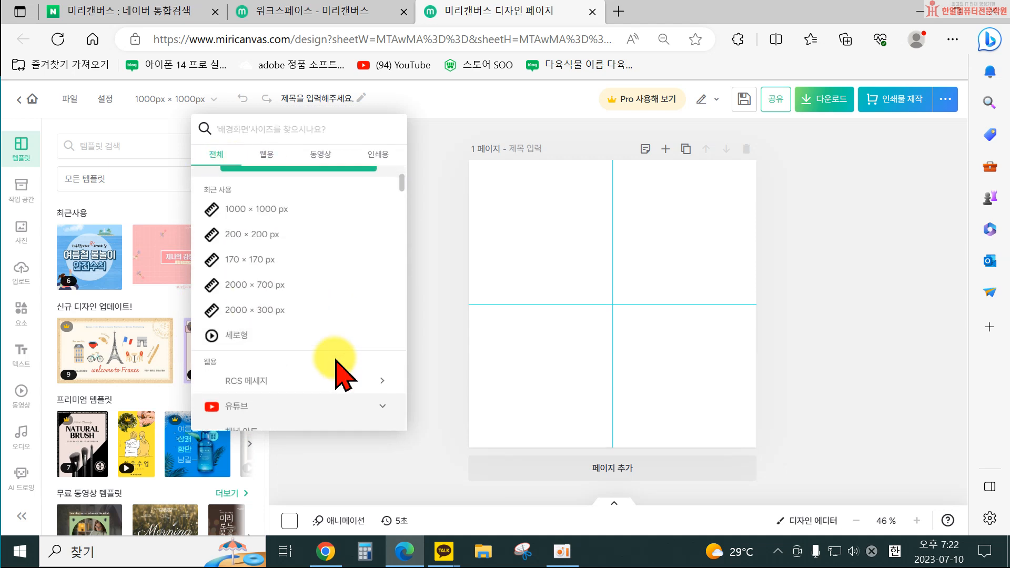
scroll(336, 360, "up", 2)
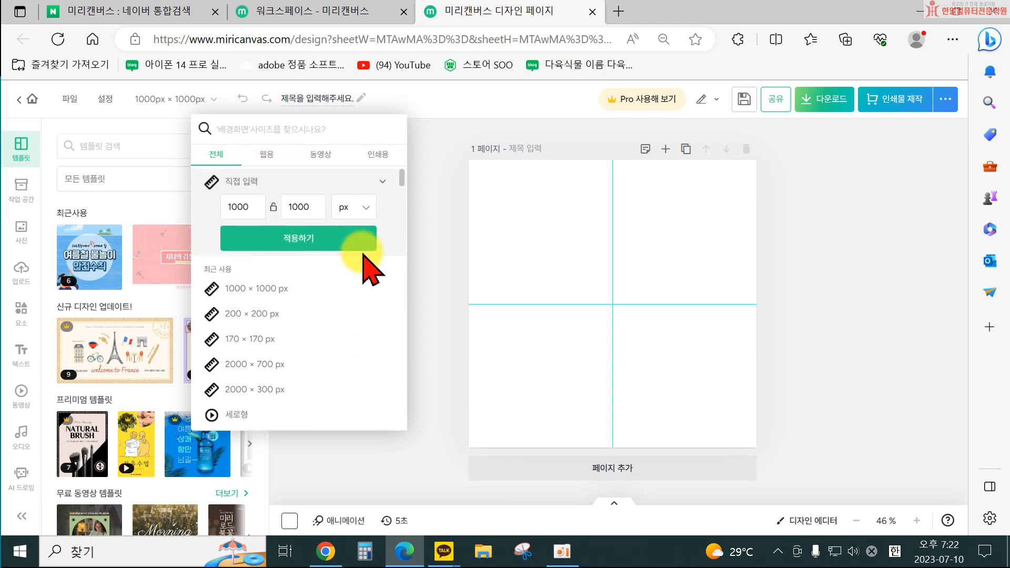
scroll(316, 421, "down", 2)
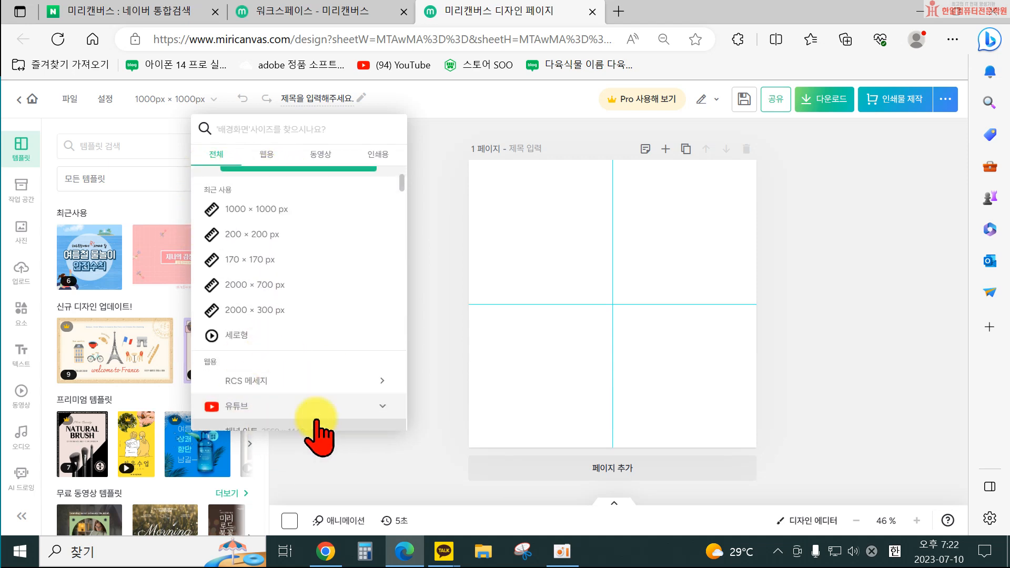
scroll(316, 413, "up", 2)
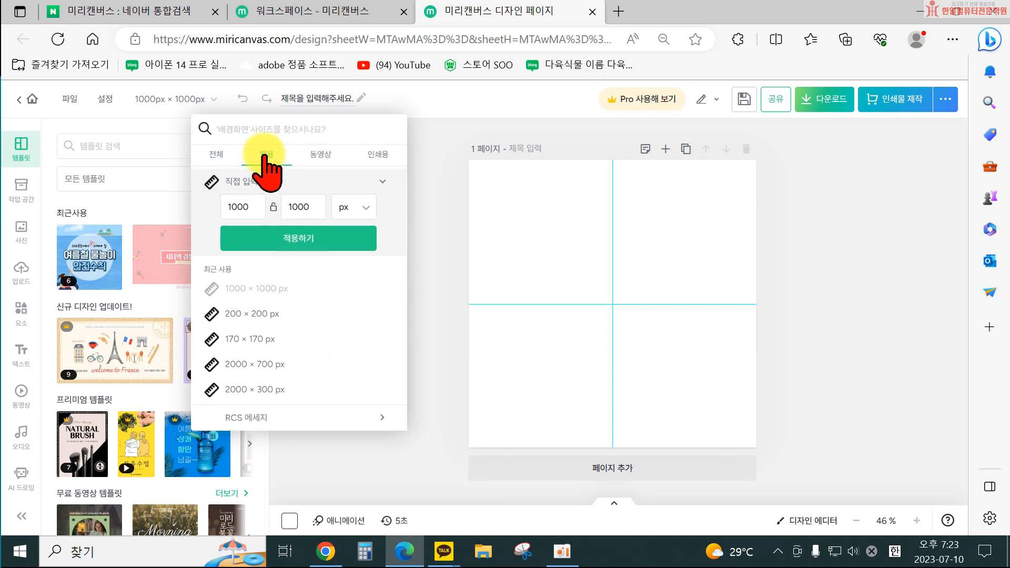
scroll(311, 284, "down", 5)
scroll(332, 379, "up", 5)
left_click(321, 156)
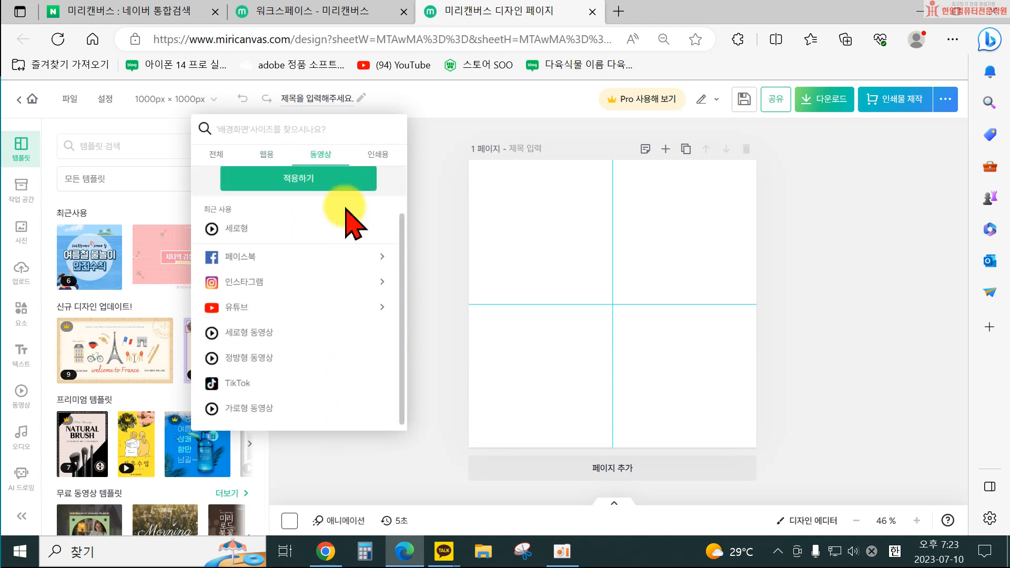
left_click(378, 155)
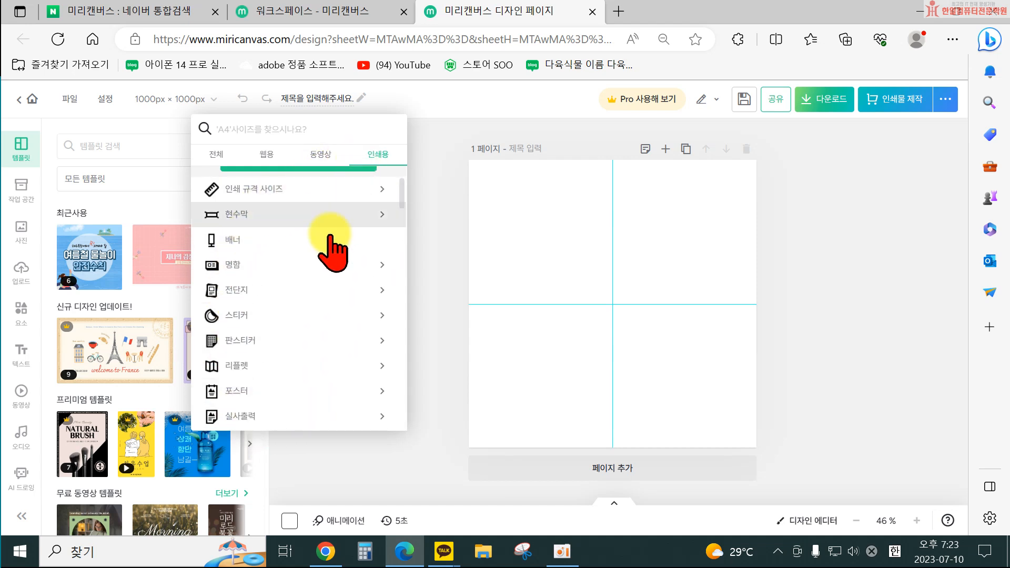
Resize the page to the landscape business card preset (가로형) and close the design safe-area notice.
left_click(312, 271)
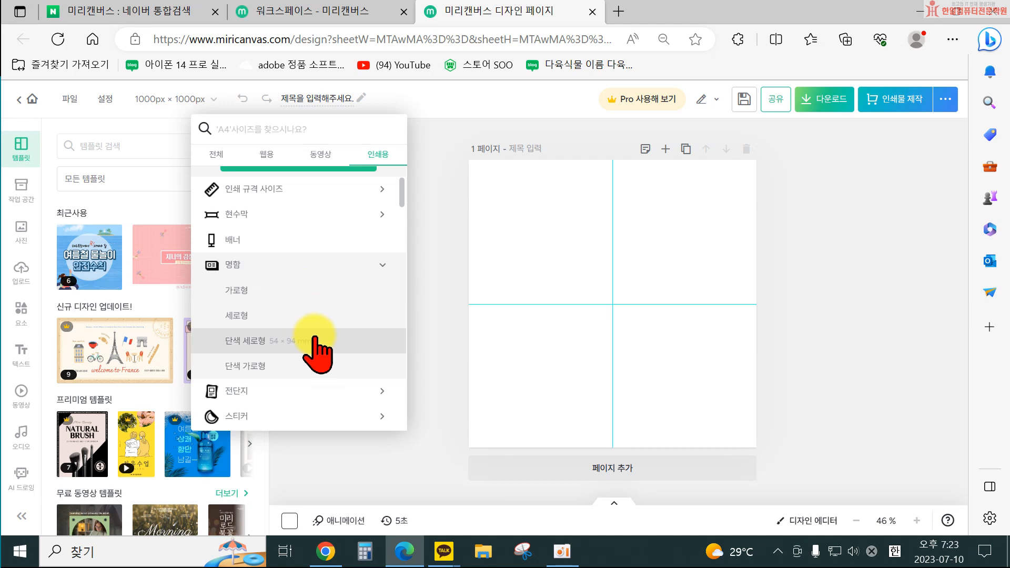
left_click(303, 290)
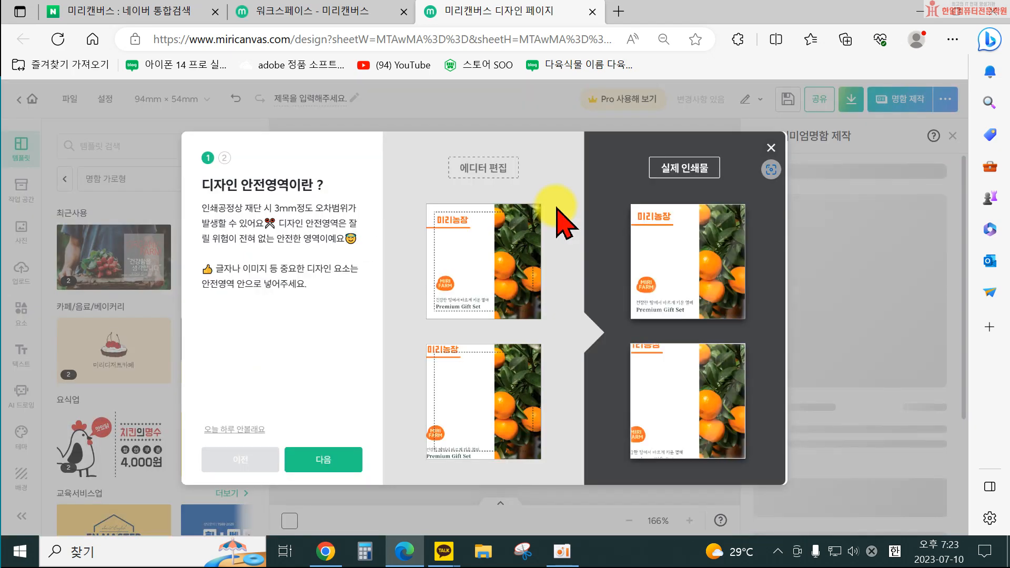
left_click(771, 148)
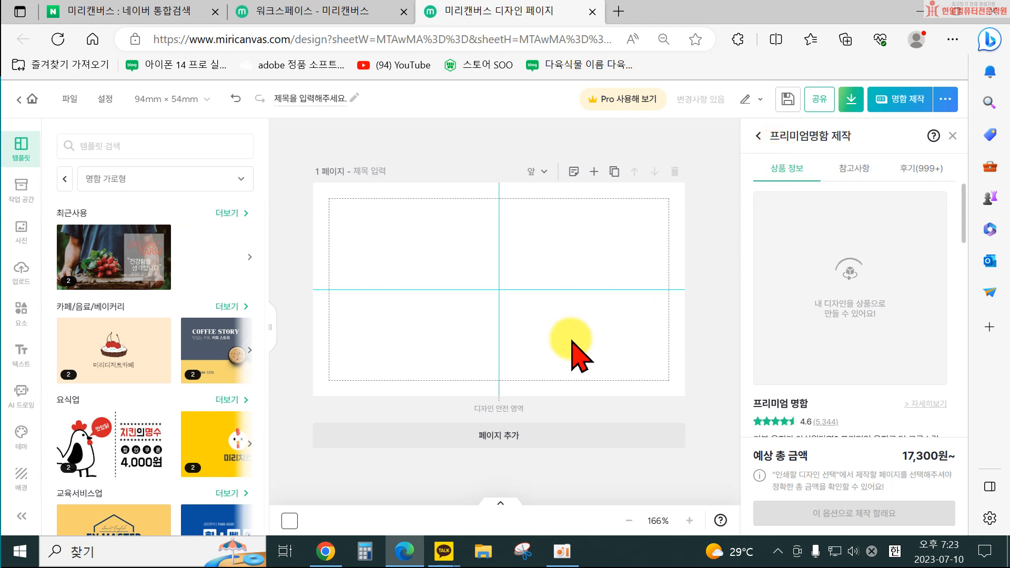
Resize the page back to 1000 × 1000 px and close the print production panel.
left_click(180, 99)
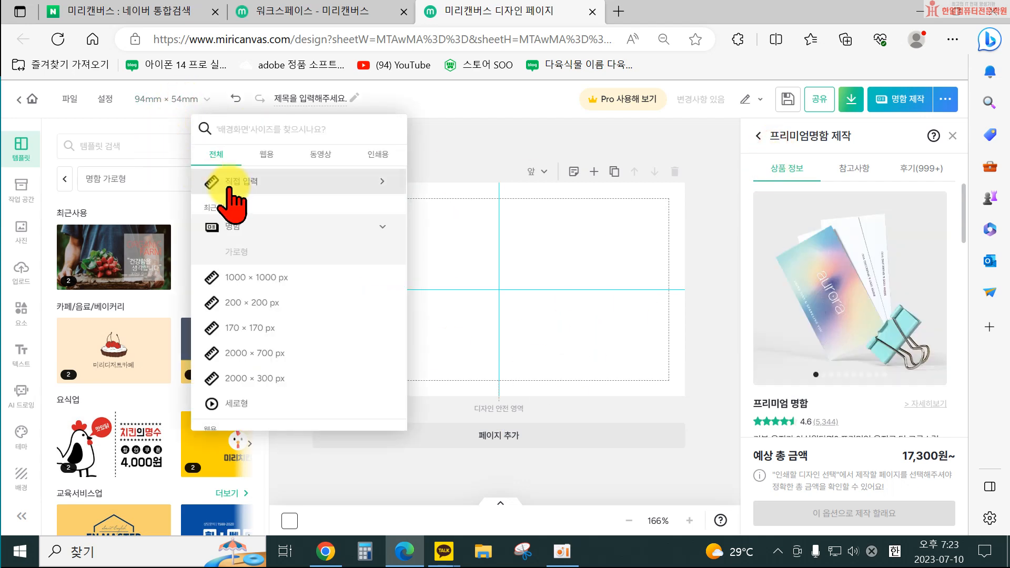
left_click(239, 277)
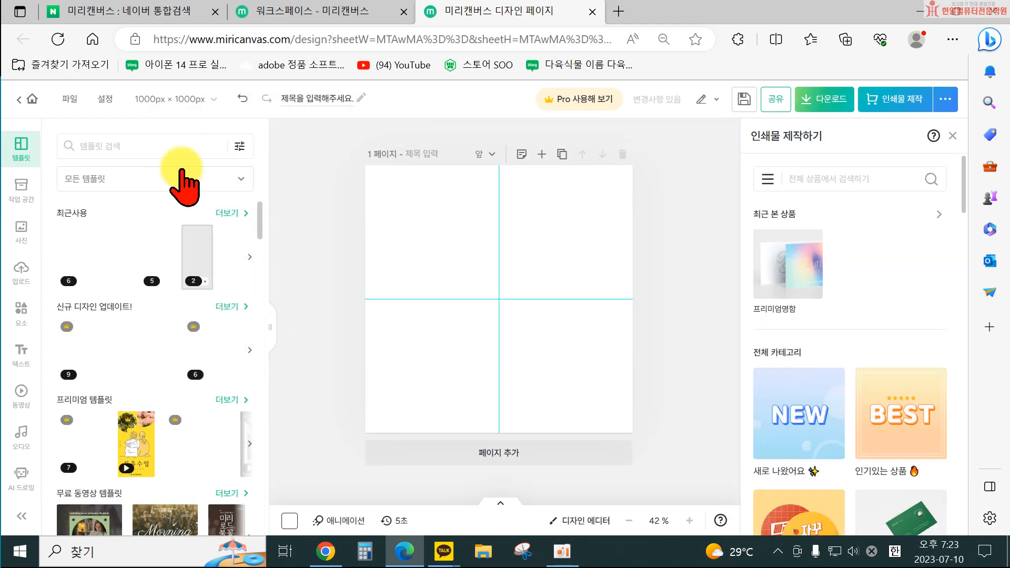
left_click(953, 136)
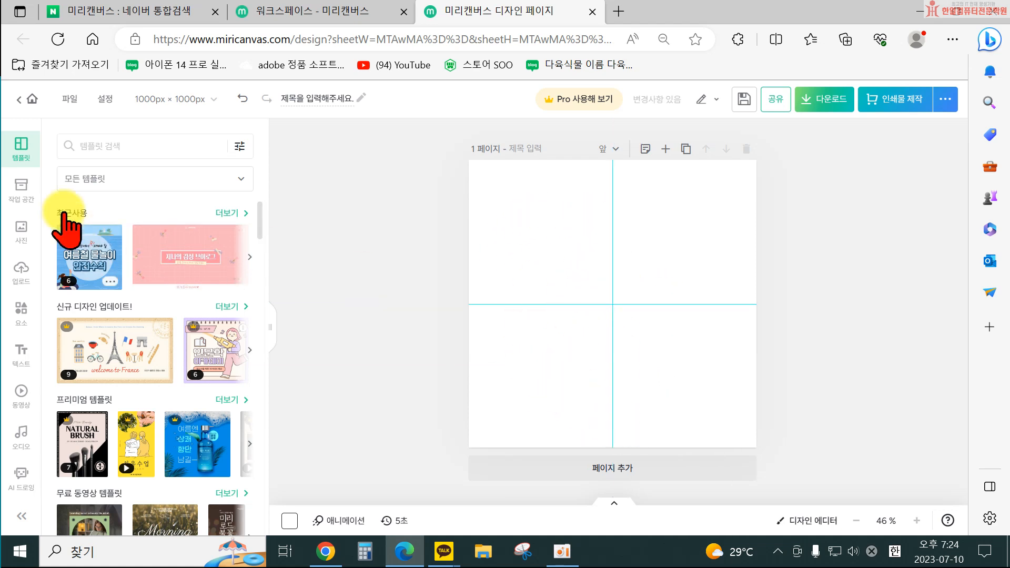
Open My Drive in the workspace and filter it to show only designs.
left_click(19, 196)
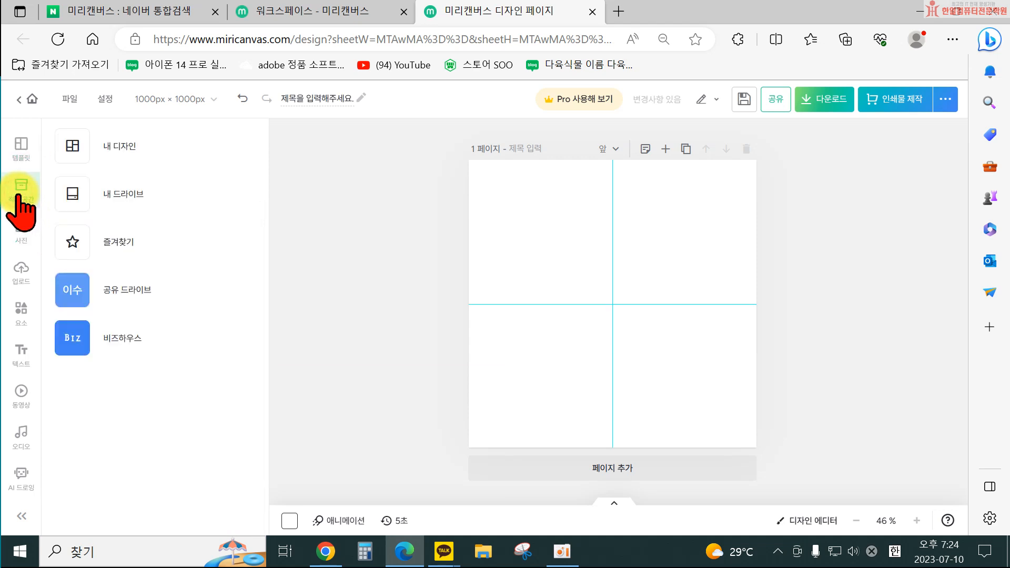
left_click(143, 194)
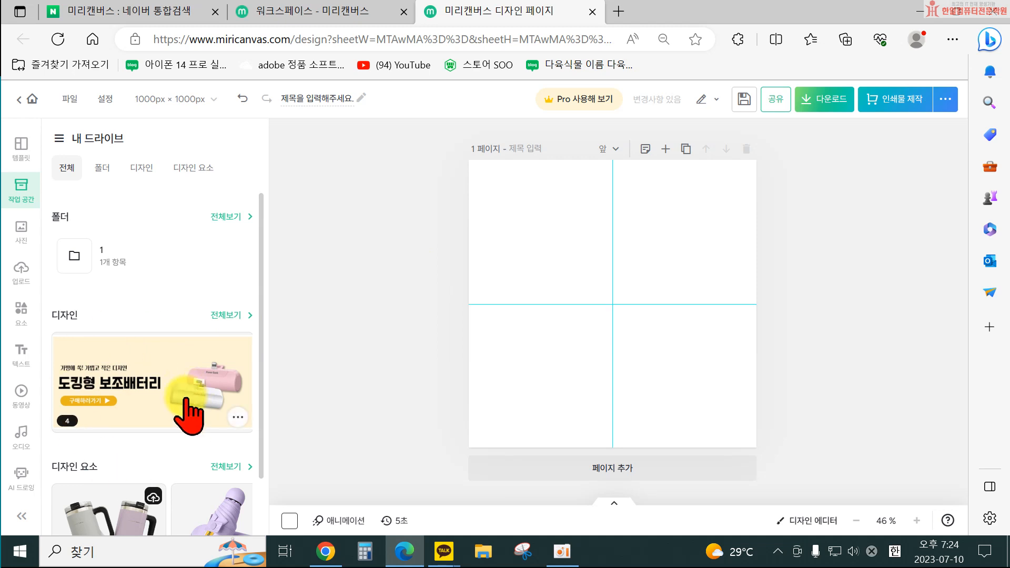
left_click(224, 315)
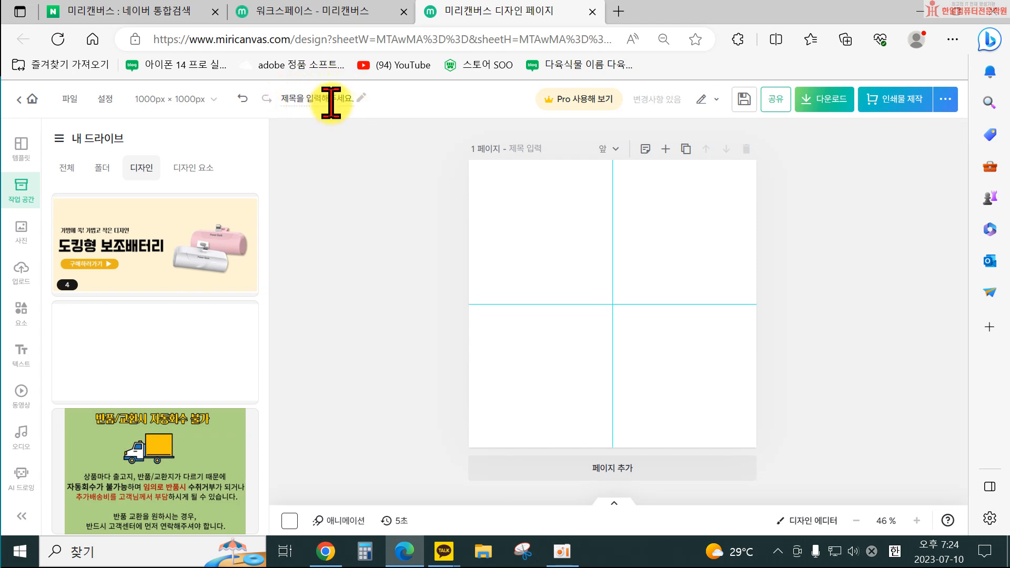
Search the templates for 로고 and apply the MAUEM logo template to the page, dismissing the fit options notice.
left_click(20, 148)
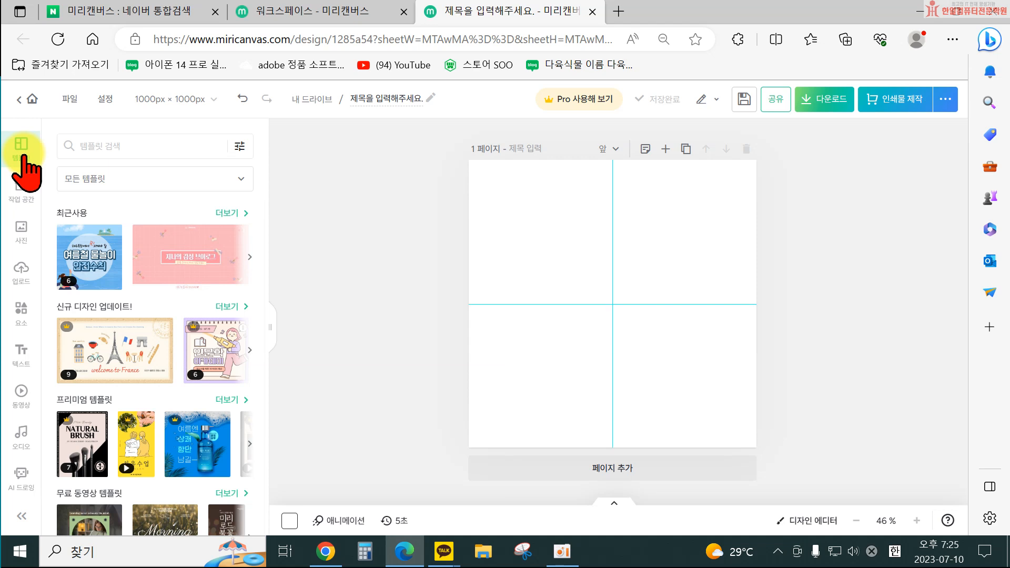
left_click(83, 147)
type("롤")
type("고")
key("Return")
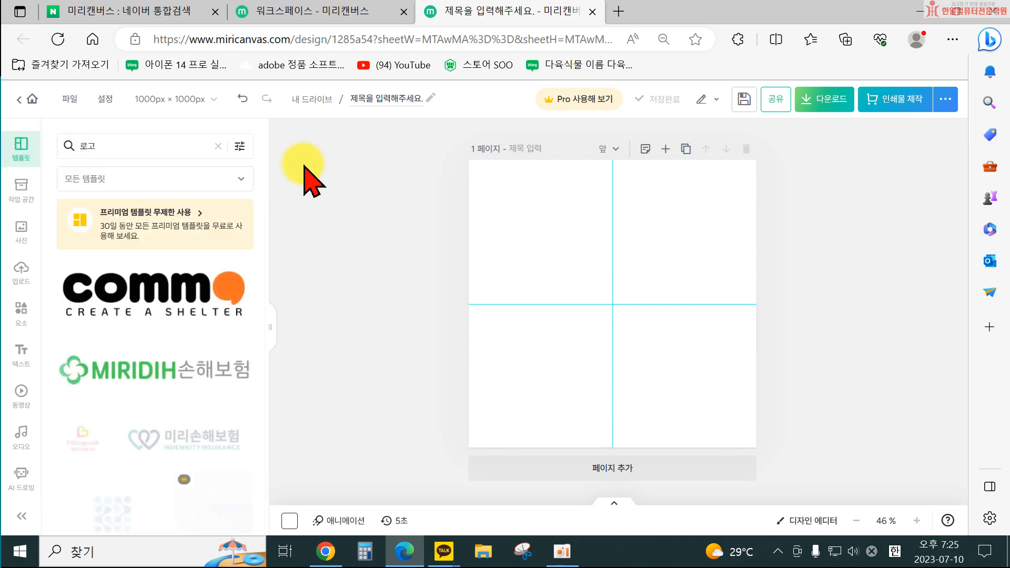
scroll(174, 405, "down", 2)
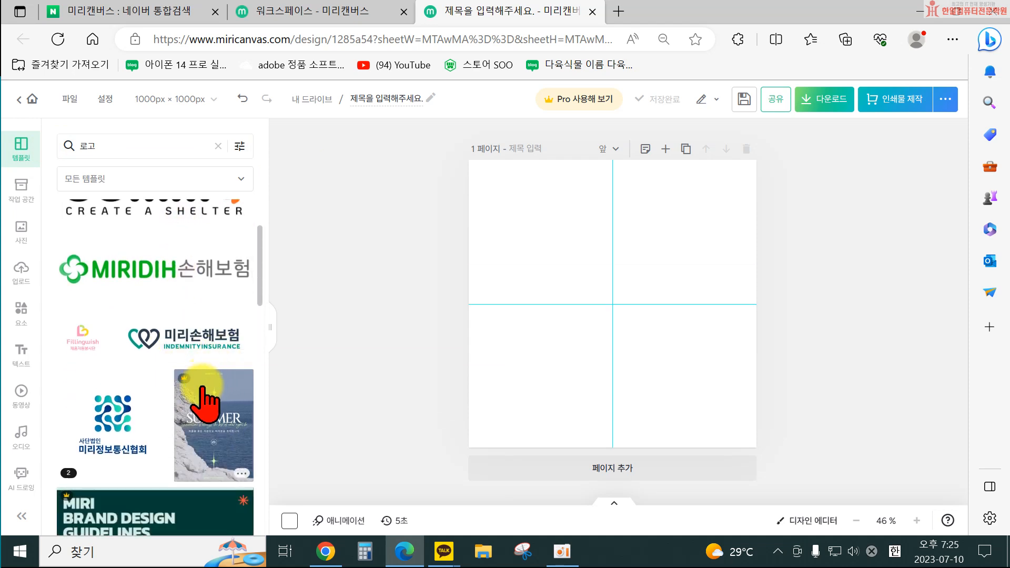
scroll(203, 402, "down", 10)
scroll(184, 484, "down", 7)
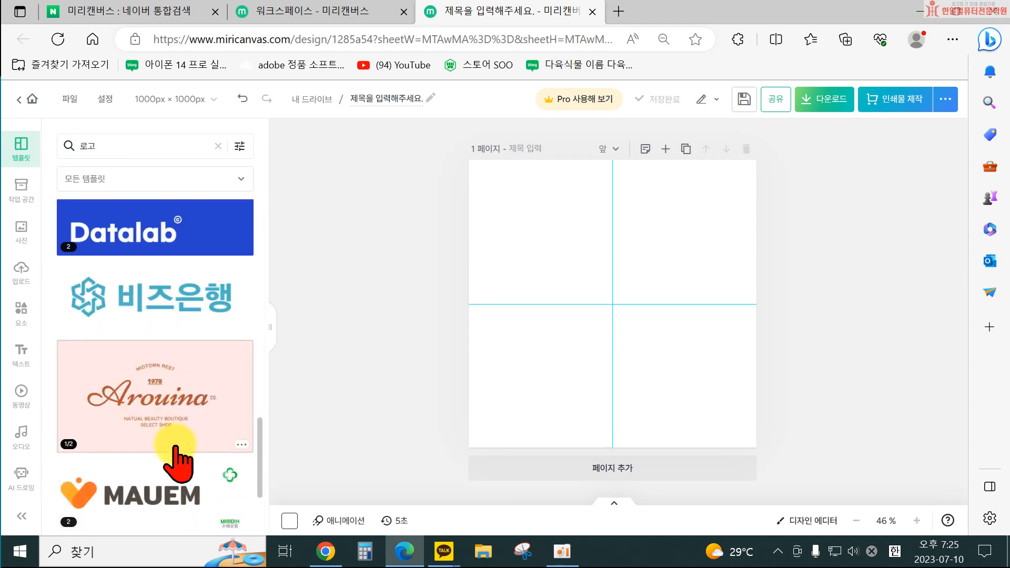
scroll(175, 448, "down", 3)
left_click(113, 344)
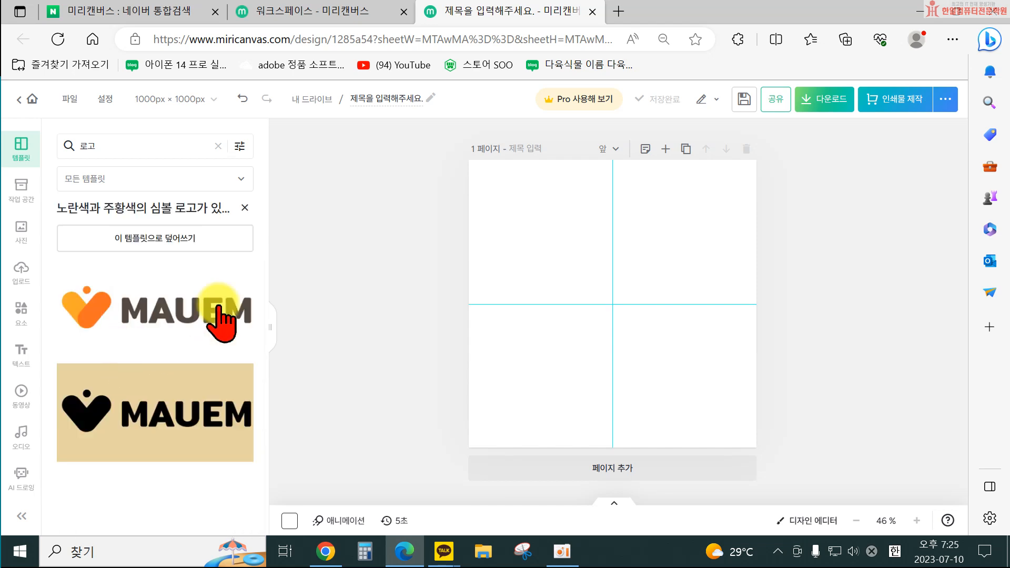
left_click(225, 326)
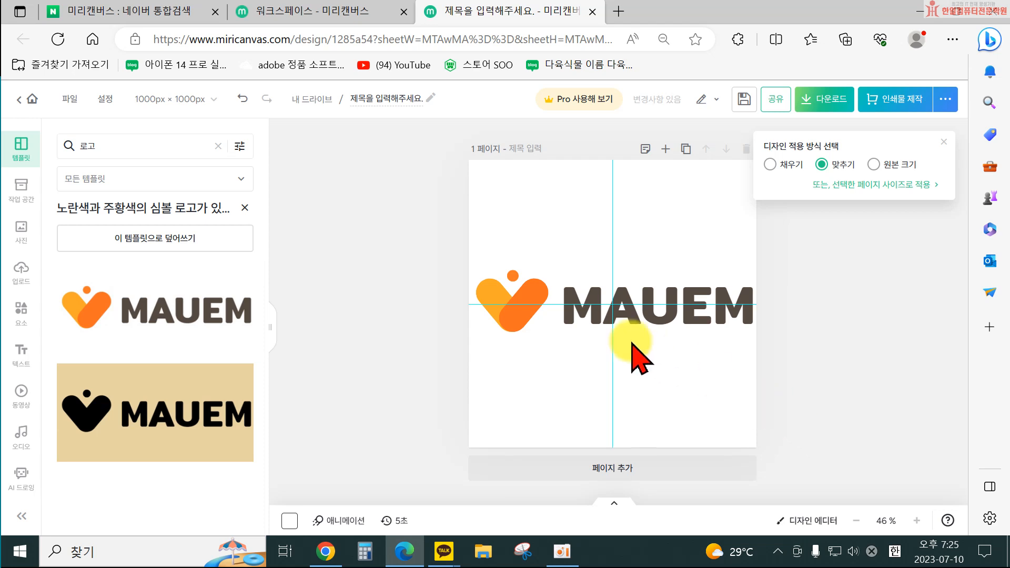
left_click(945, 142)
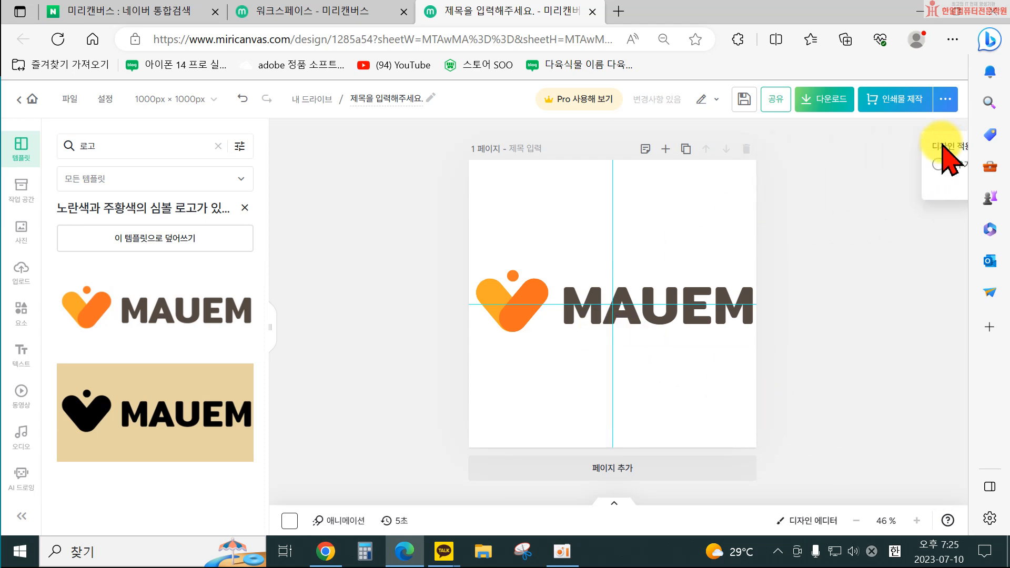
Clear the template search and search for 배송공지, browsing the delivery notice results.
left_click(246, 207)
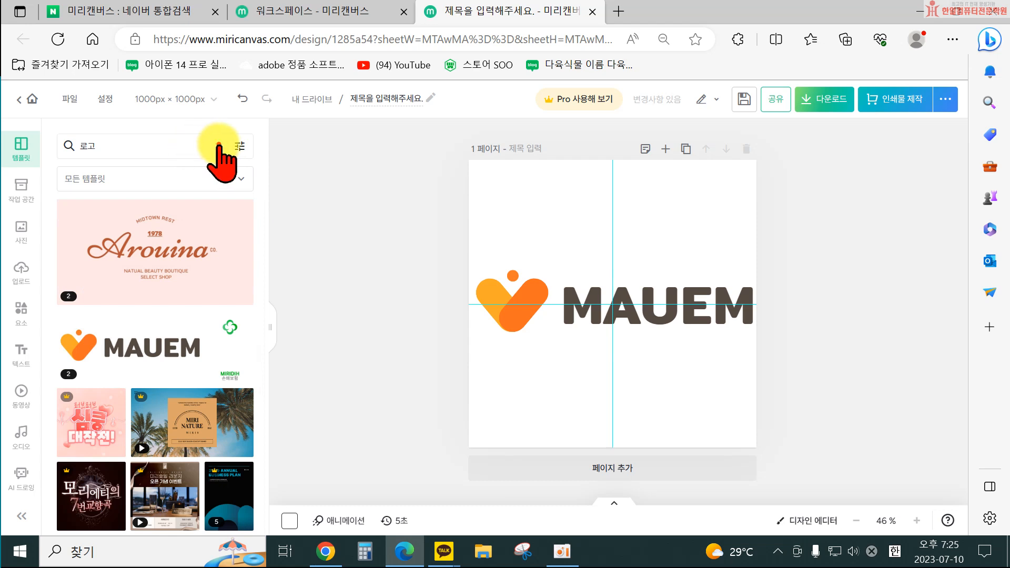
left_click(218, 145)
left_click(164, 146)
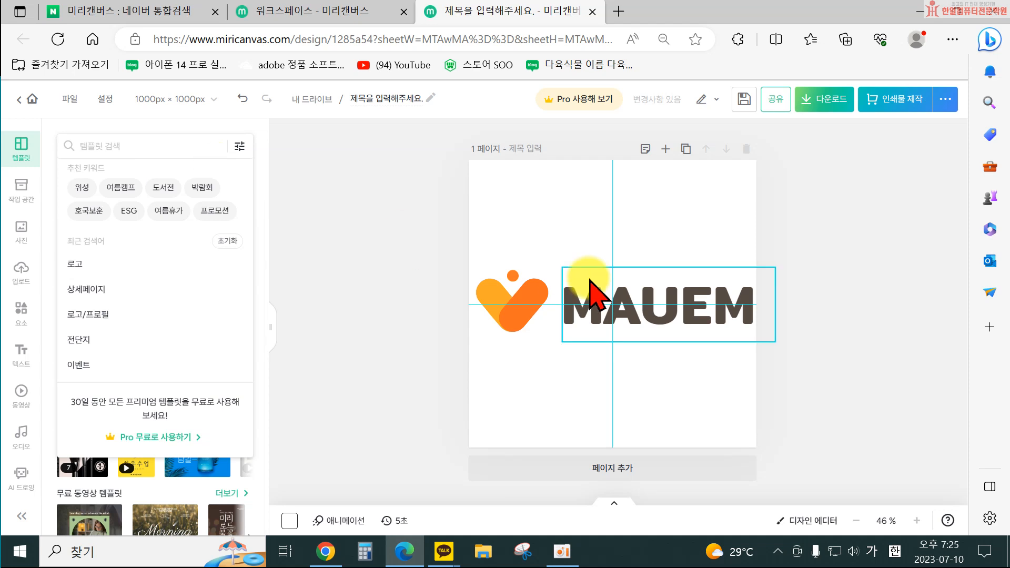
type("배송공지")
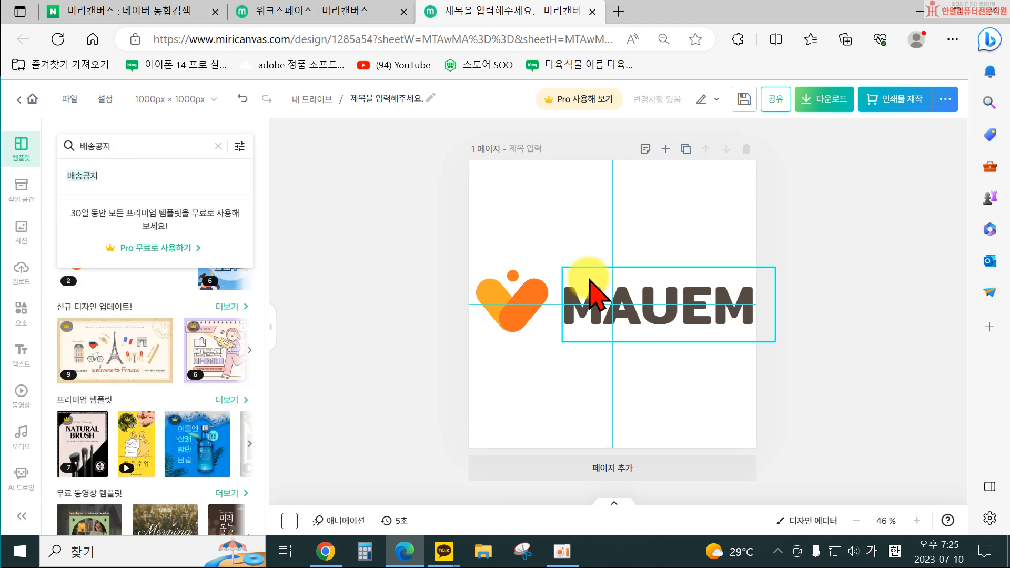
key("Return")
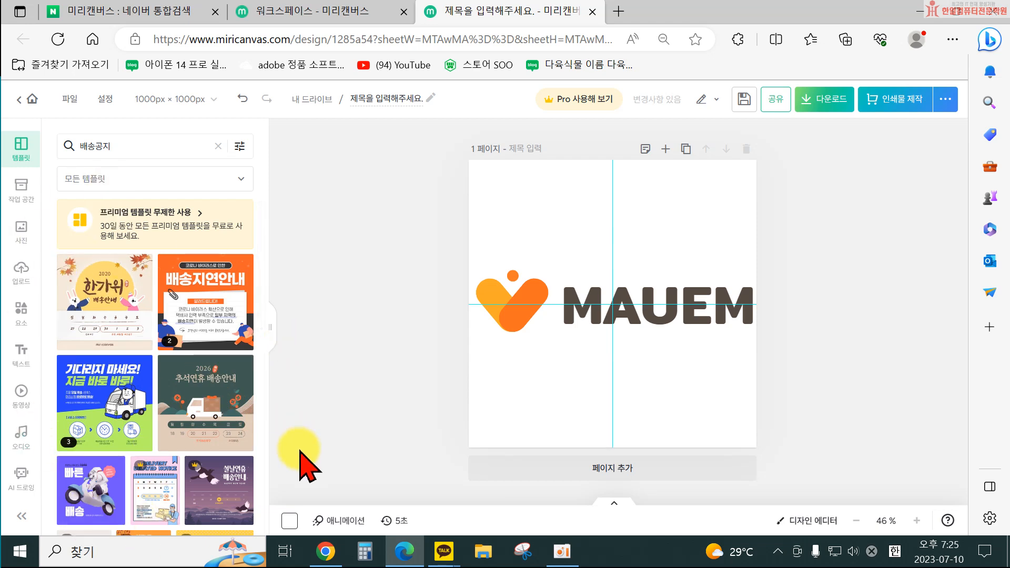
scroll(206, 424, "down", 2)
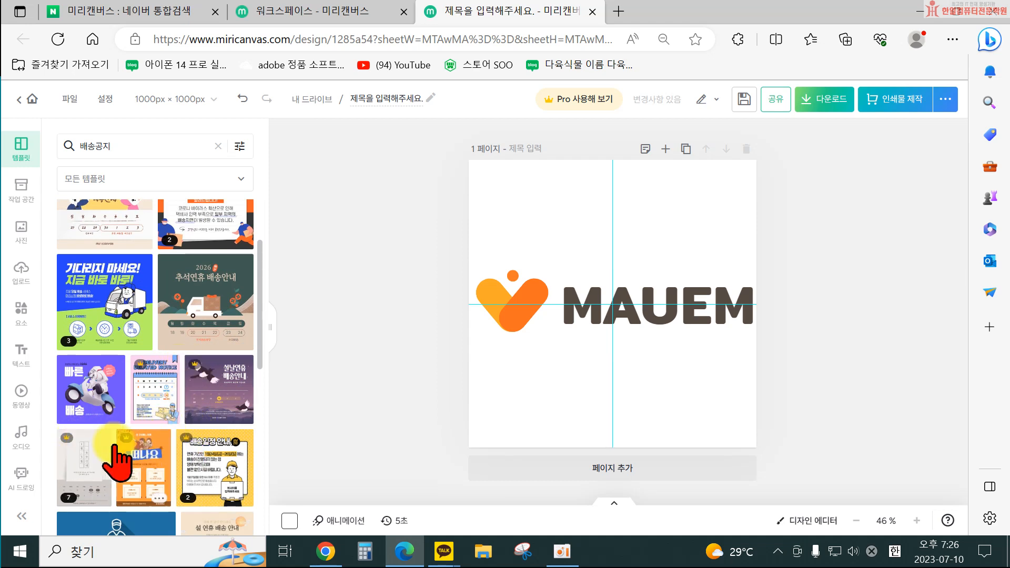
scroll(140, 429, "down", 1)
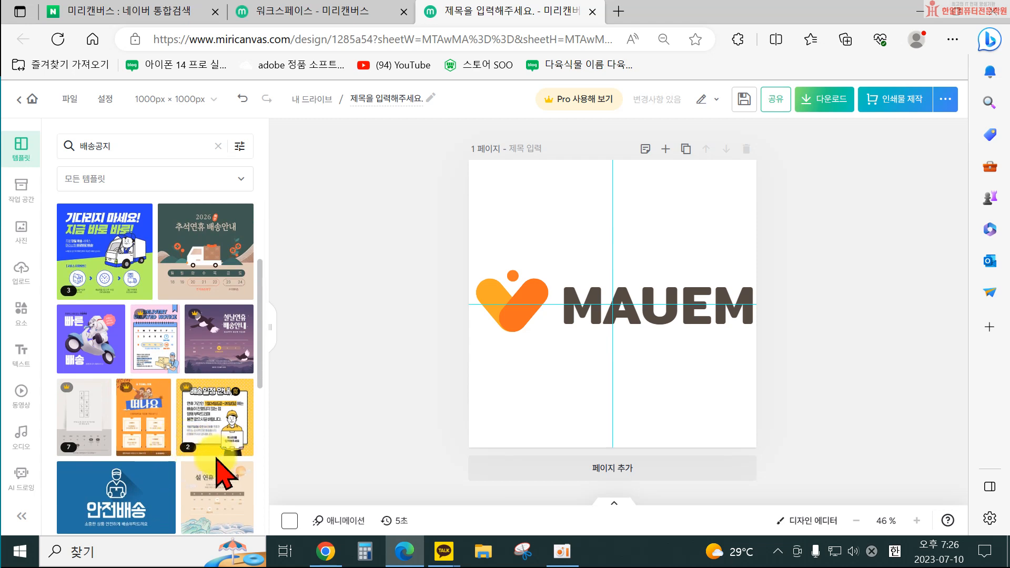
scroll(217, 476, "up", 1)
left_click(220, 430)
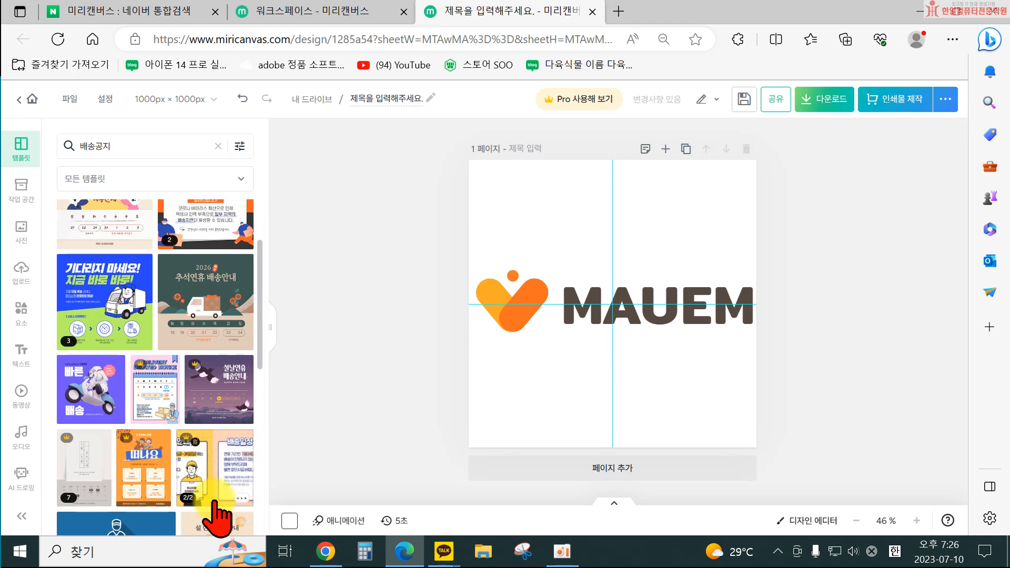
Open the Pro trial offer, view its detailed benefits page, then close that tab and the offer.
left_click(593, 100)
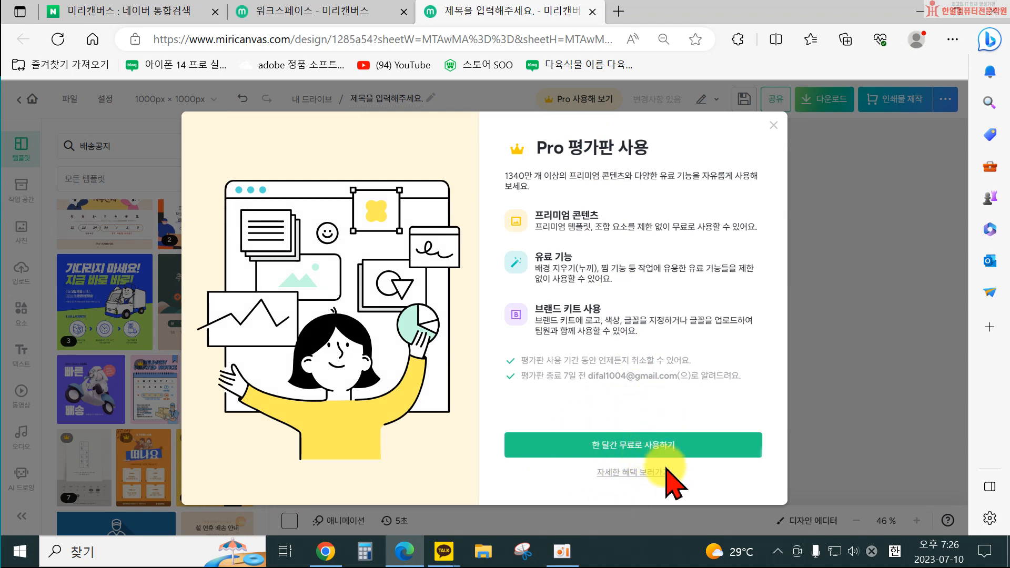
left_click(634, 473)
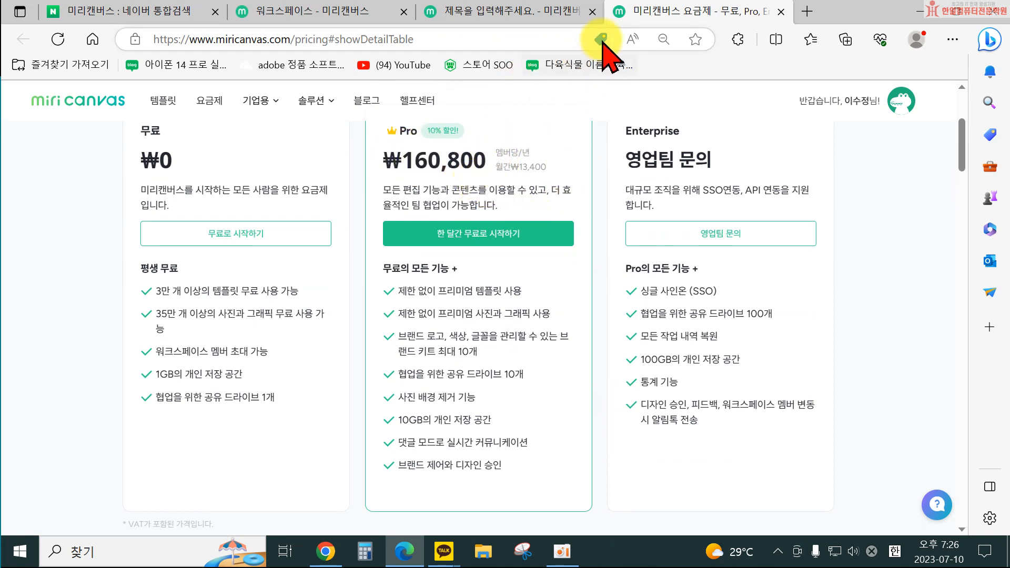
left_click(781, 11)
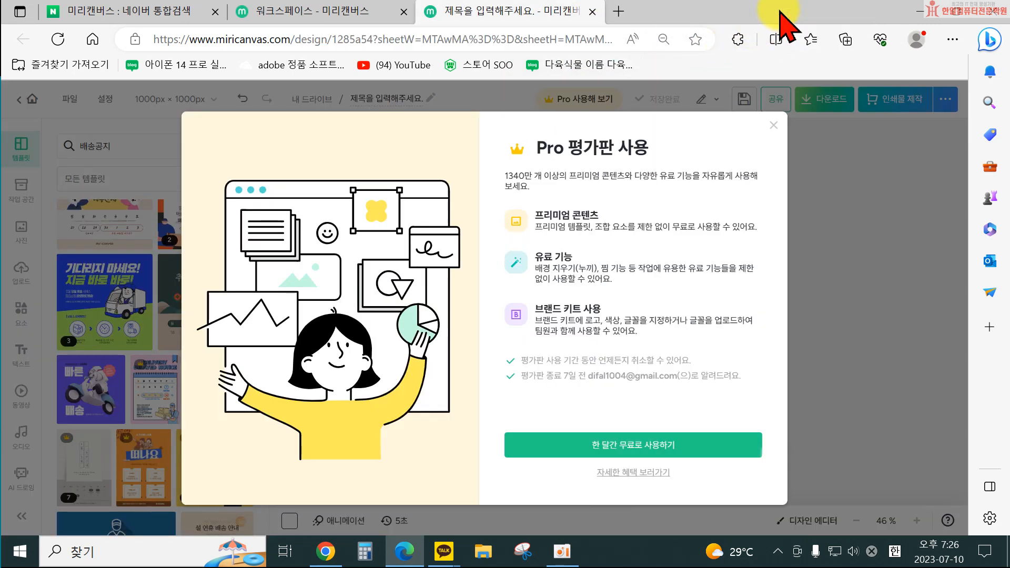
left_click(776, 127)
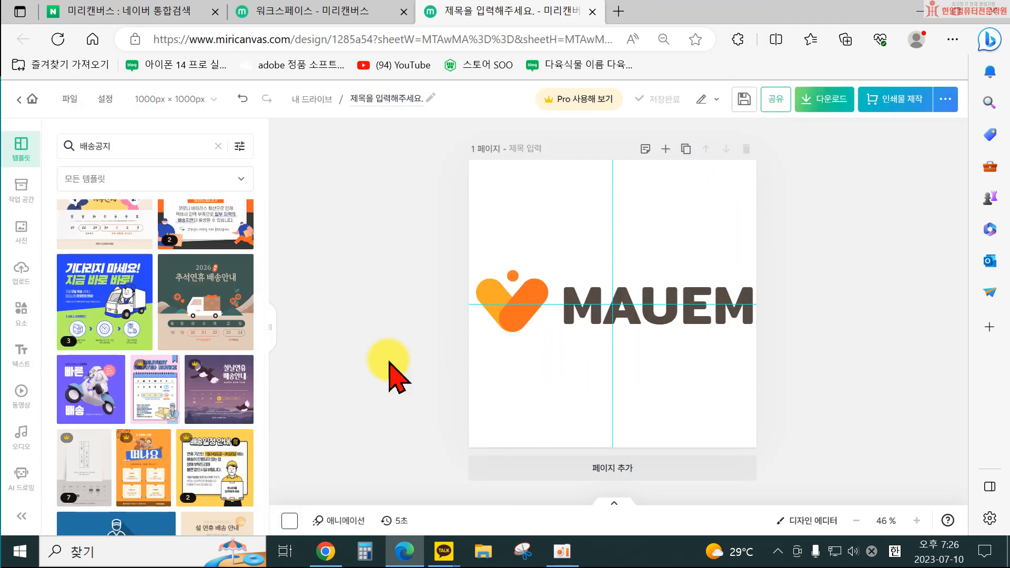
Apply the yellow truck template reading 기사님 감사합니다:D from the delivery notice results to the page.
scroll(204, 383, "up", 3)
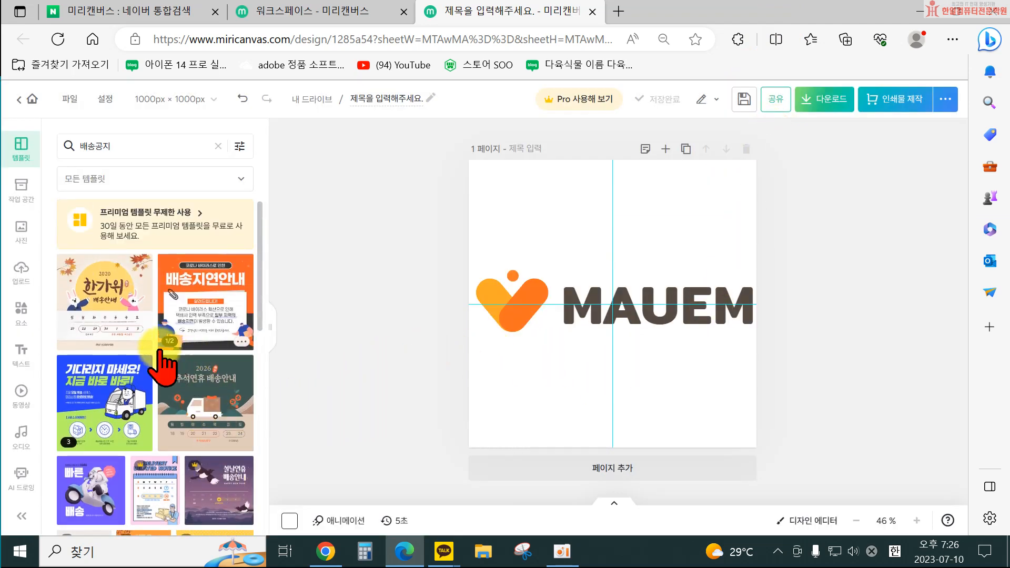
scroll(124, 334, "down", 2)
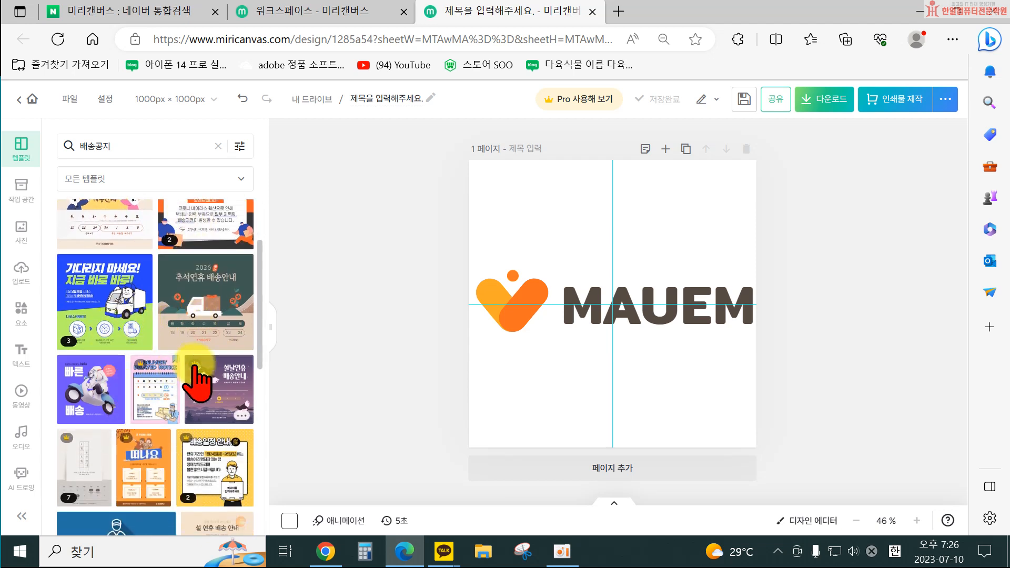
scroll(143, 394, "down", 5)
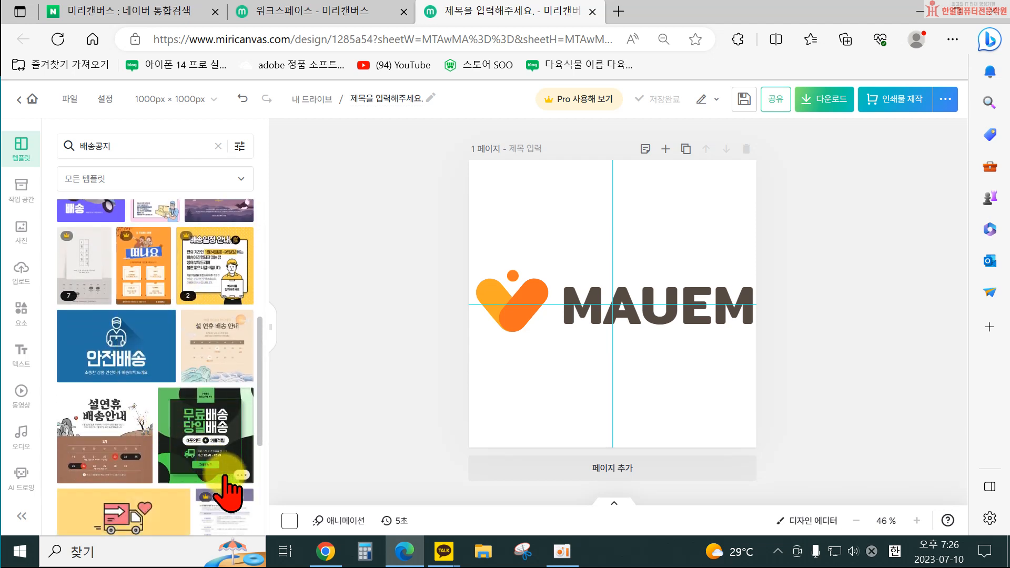
scroll(167, 489, "down", 5)
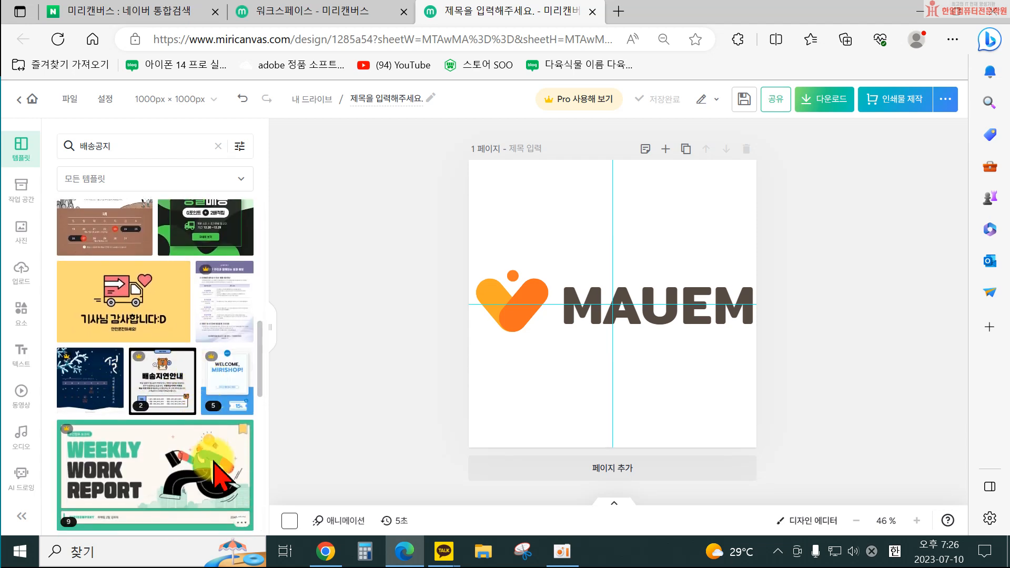
scroll(125, 316, "up", 3)
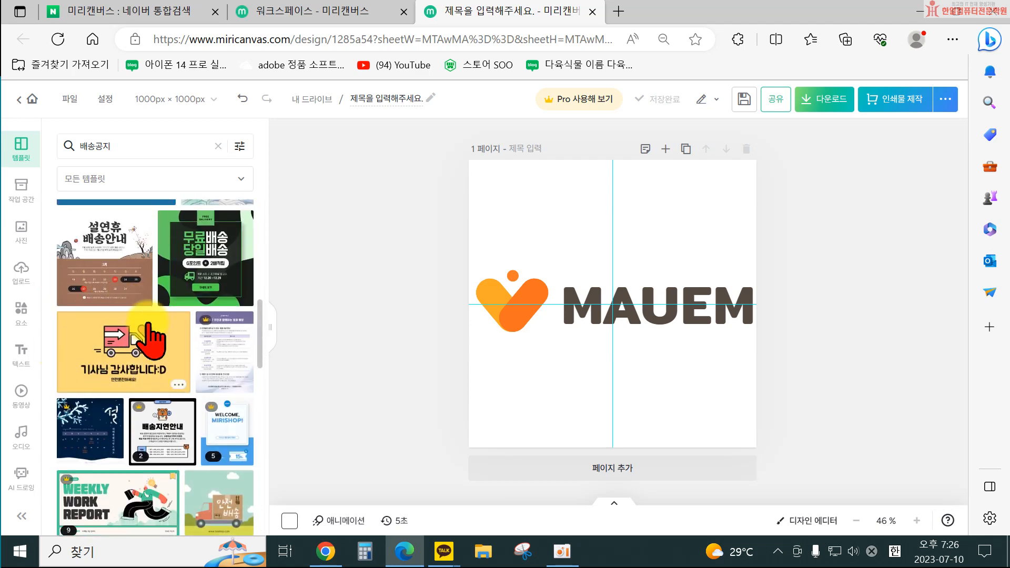
left_click(118, 347)
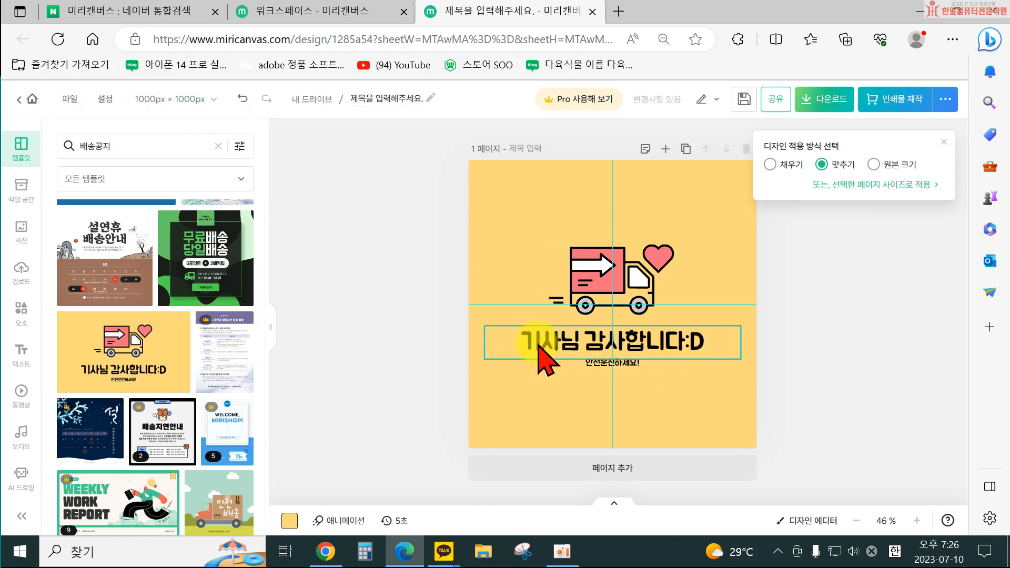
Replace the template headline with the text 고객님께 빠른 배송중~! and deselect it.
double_click(676, 350)
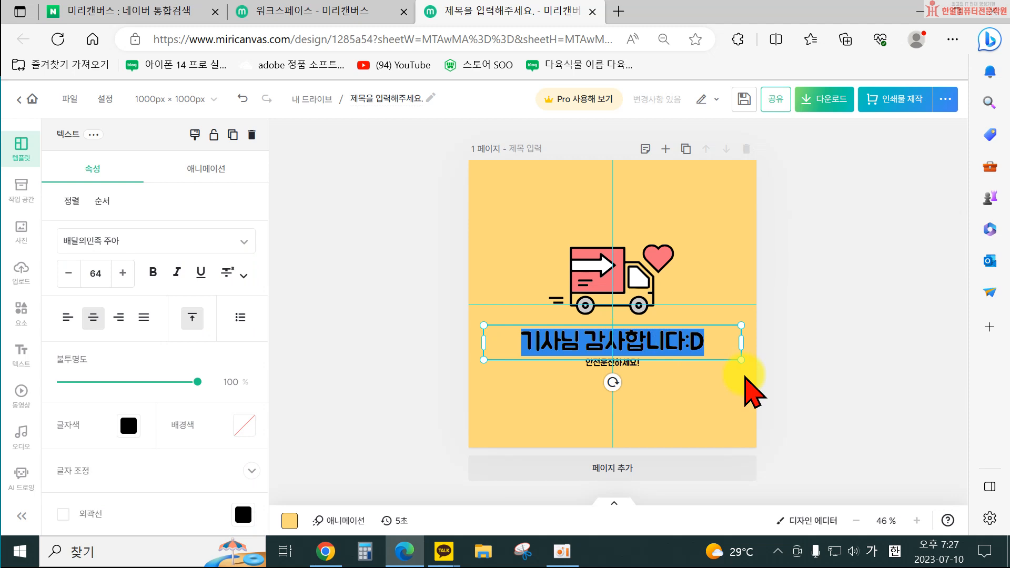
type("곡객님께 바른ㅂ")
key("BackSpace")
key("BackSpace")
key("BackSpace")
type("ㅃ")
type("른 배송중~!")
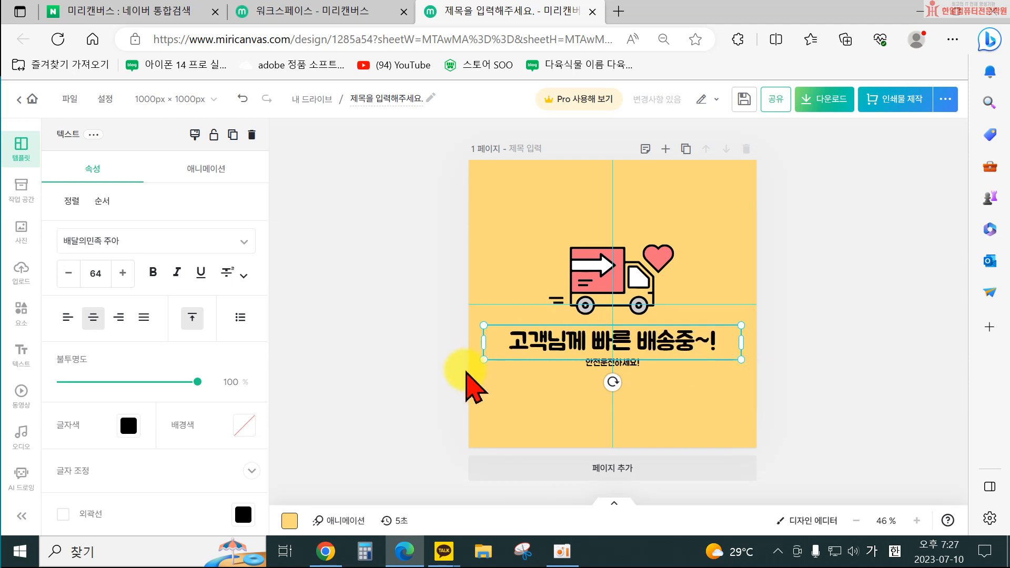
left_click(417, 401)
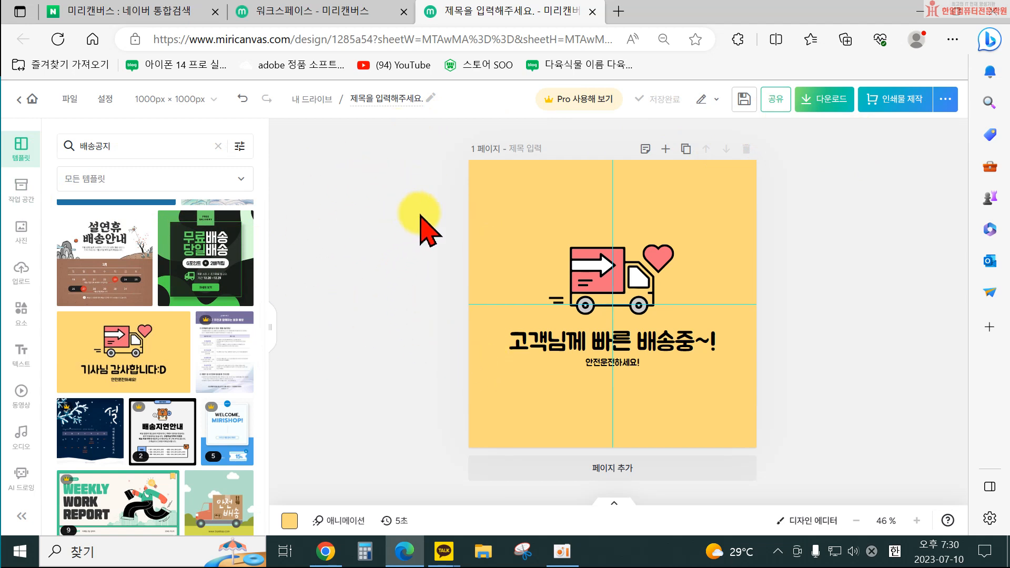
Open the 멀티배너 design from My Drive for editing as the original.
left_click(22, 186)
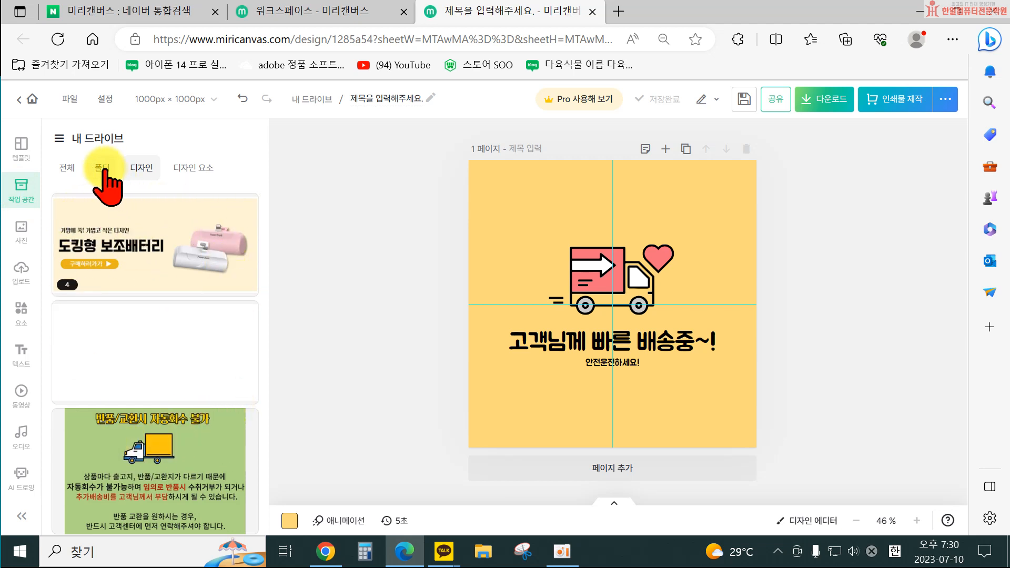
left_click(66, 167)
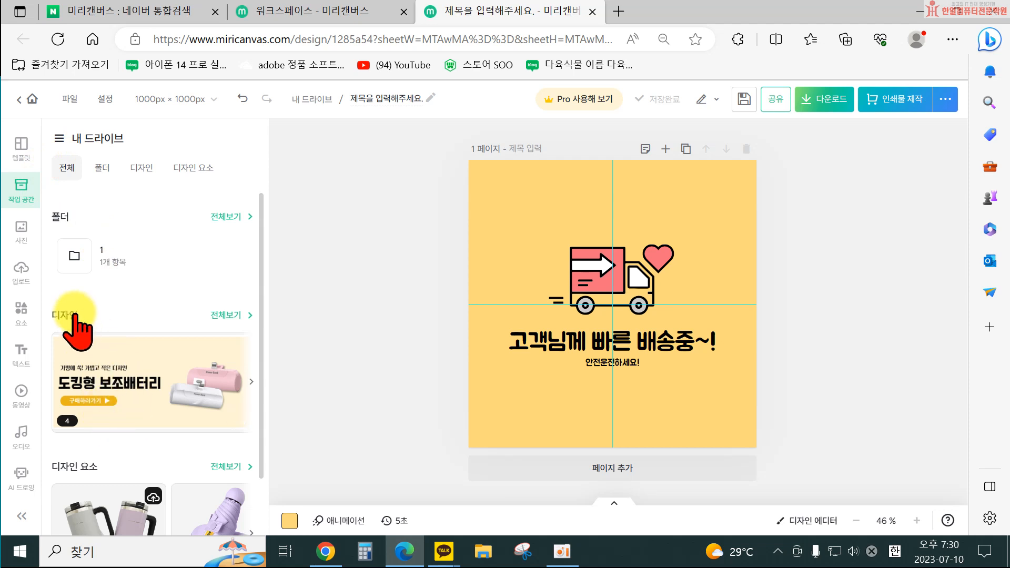
left_click(232, 315)
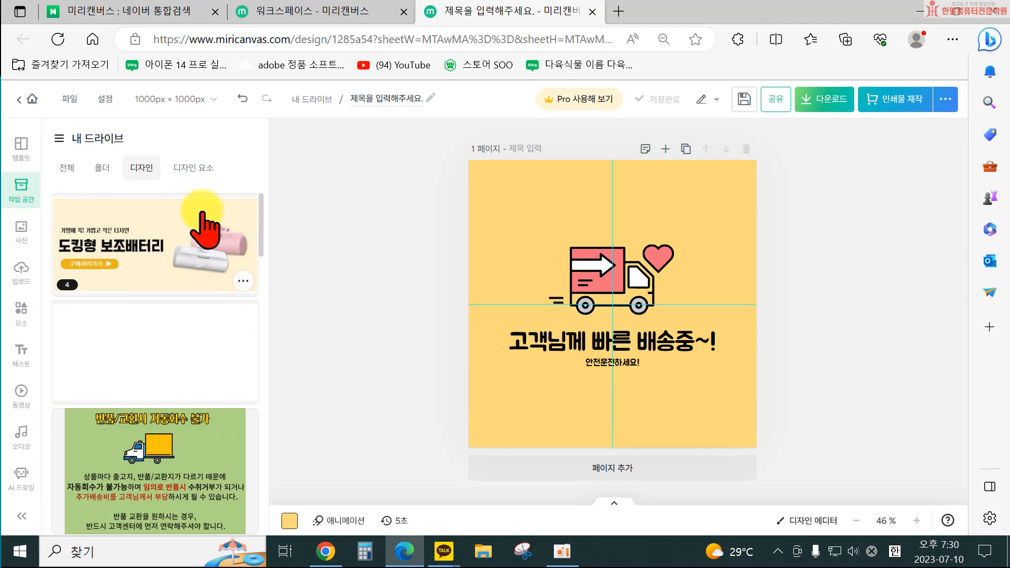
left_click(245, 280)
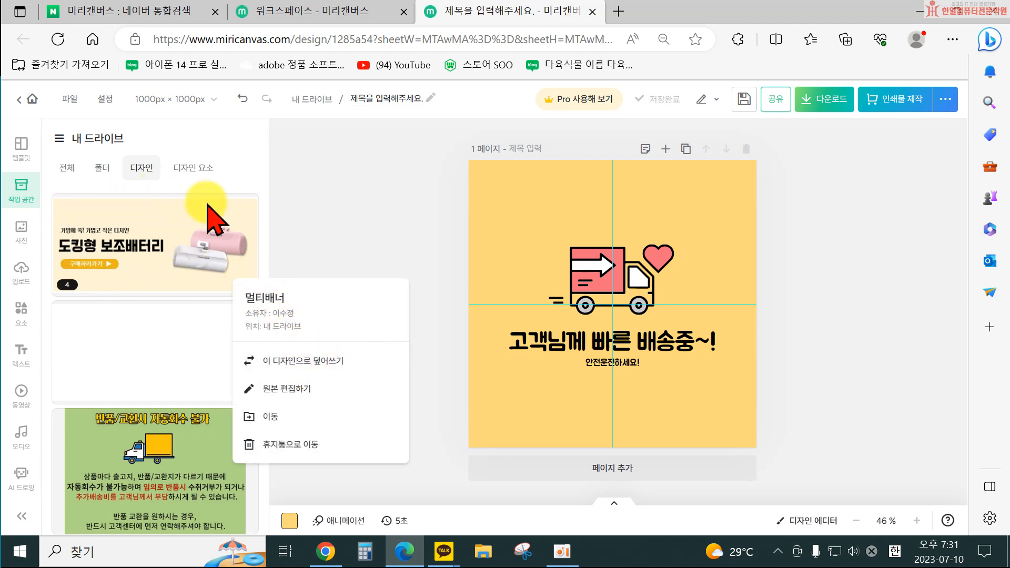
left_click(298, 392)
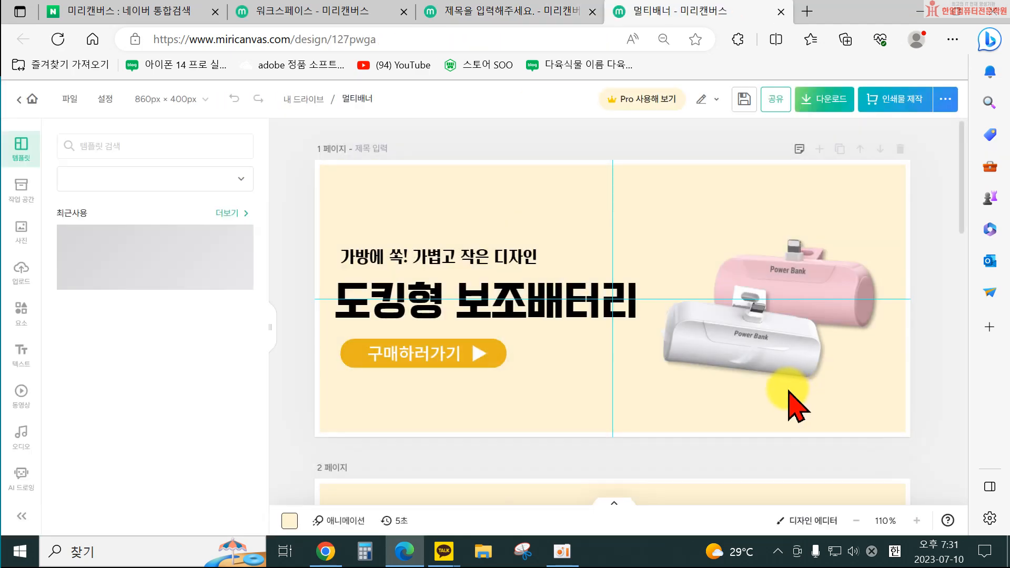
Delete the tumbler photo from page 4 of the 멀티배너 design.
scroll(844, 335, "down", 10)
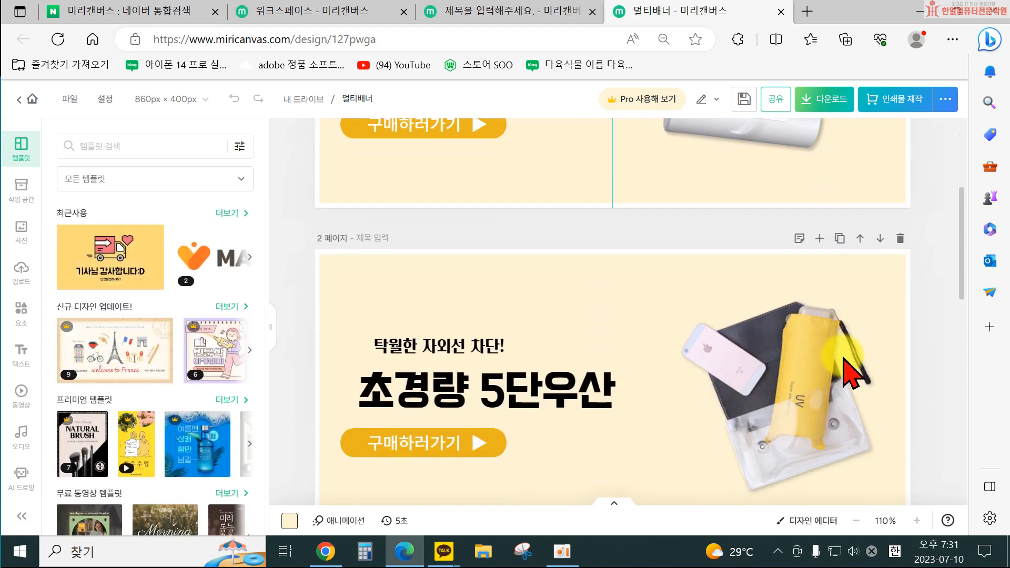
scroll(838, 368, "down", 5)
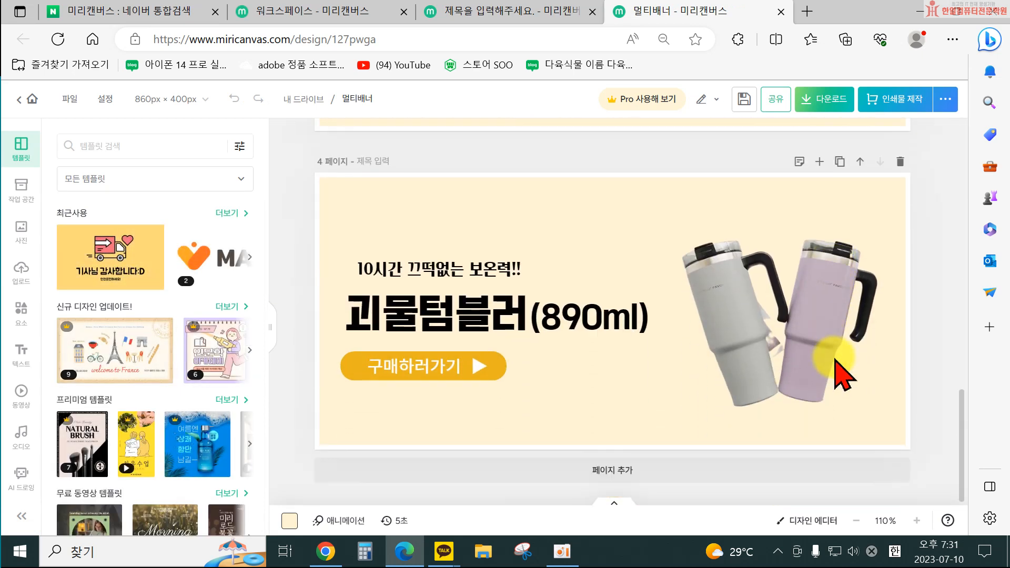
left_click(764, 362)
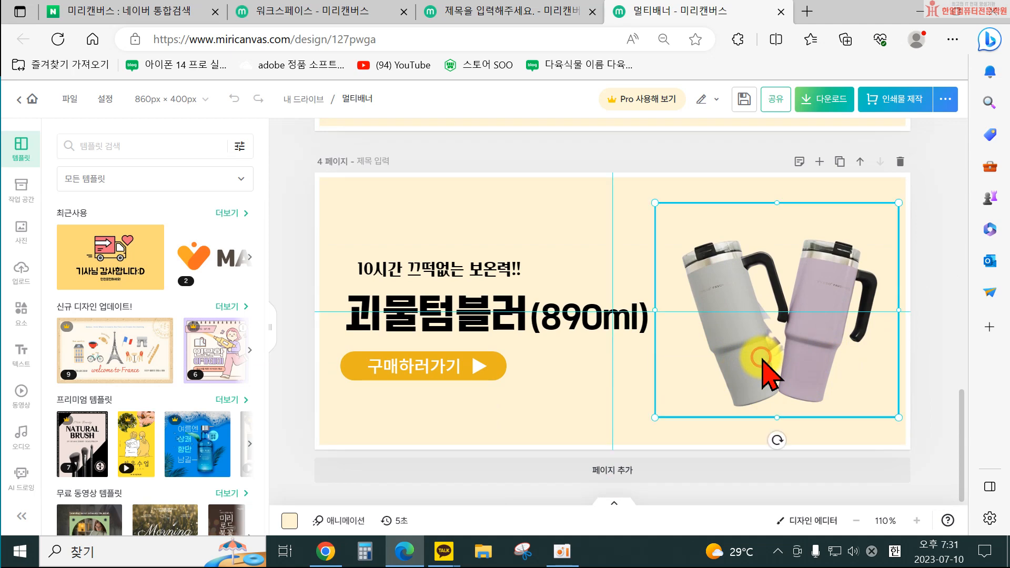
key("Delete")
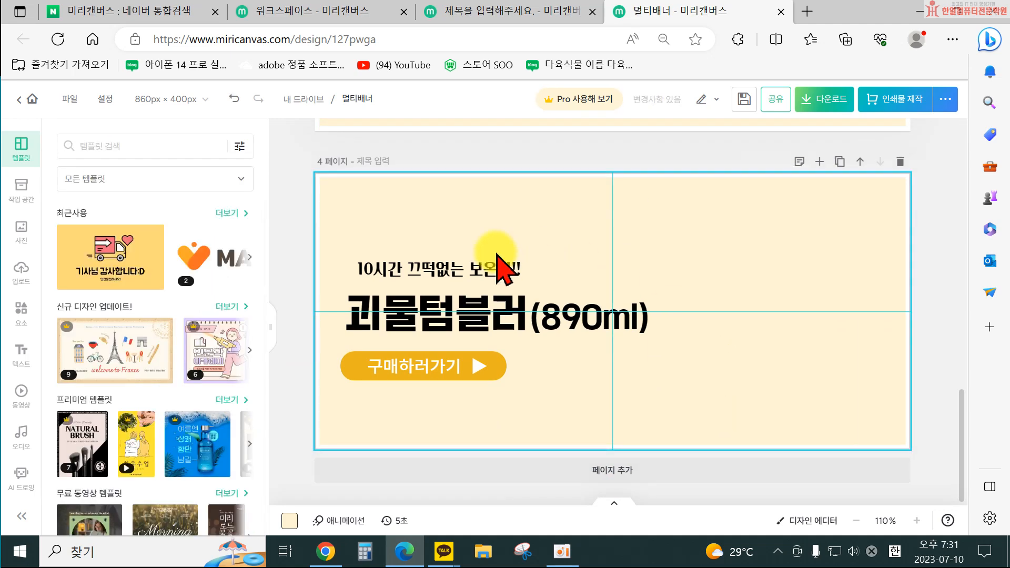
Upload the photo 20230706_103536 from the 제주감귤 folder on the Desktop to the uploads.
left_click(20, 268)
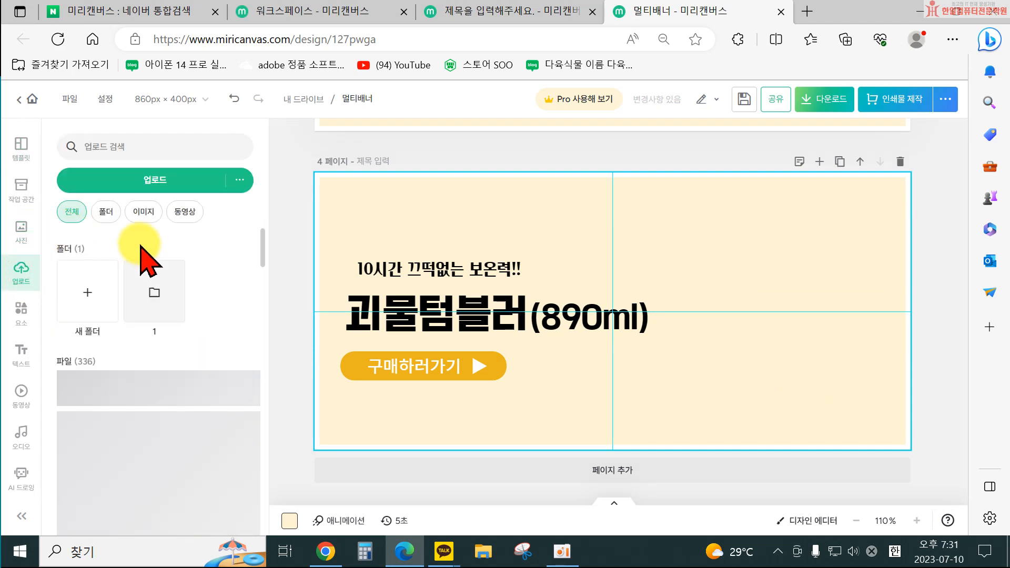
left_click(133, 185)
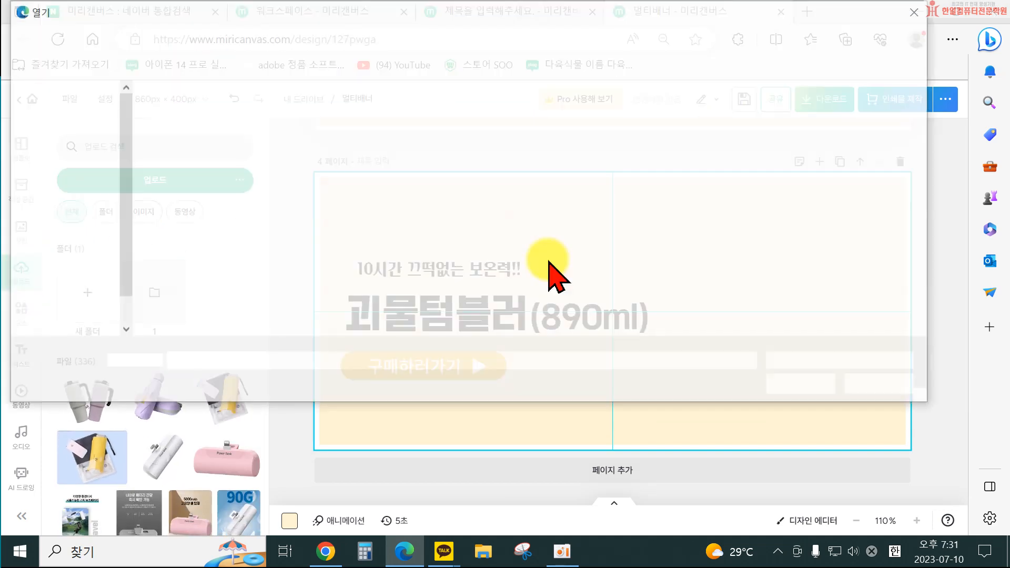
scroll(68, 163, "up", 3)
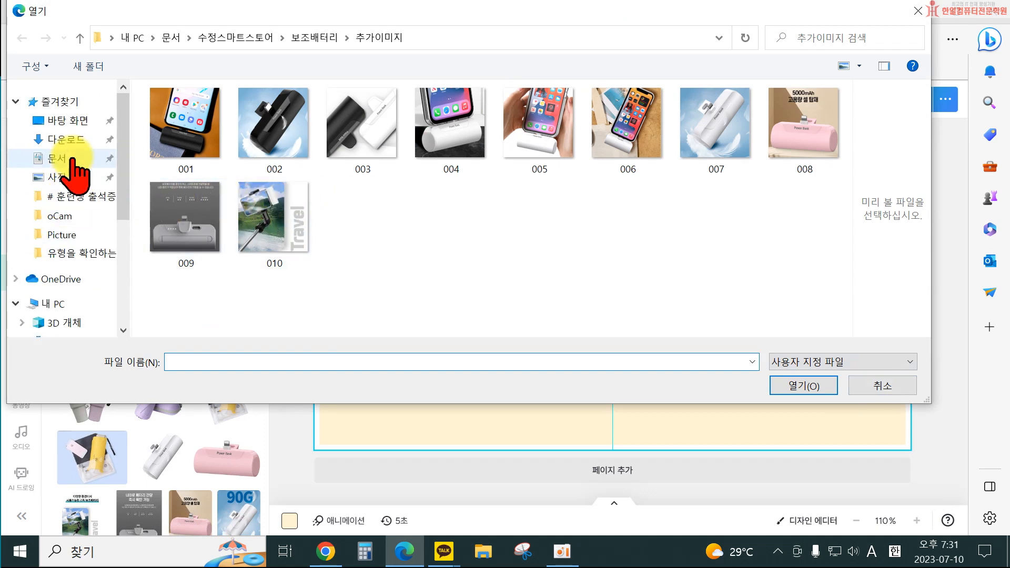
left_click(64, 158)
scroll(237, 245, "down", 10)
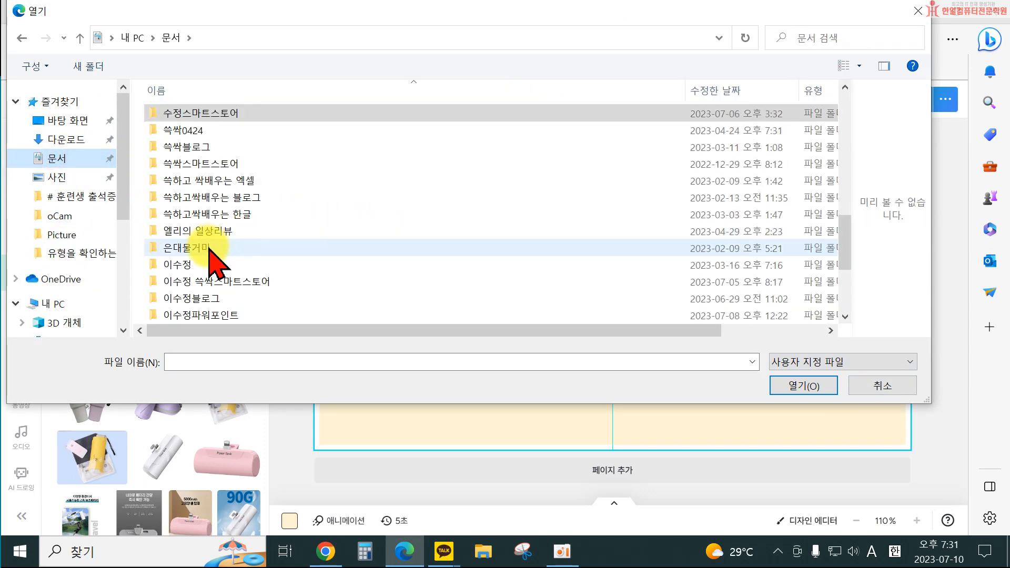
left_click(52, 139)
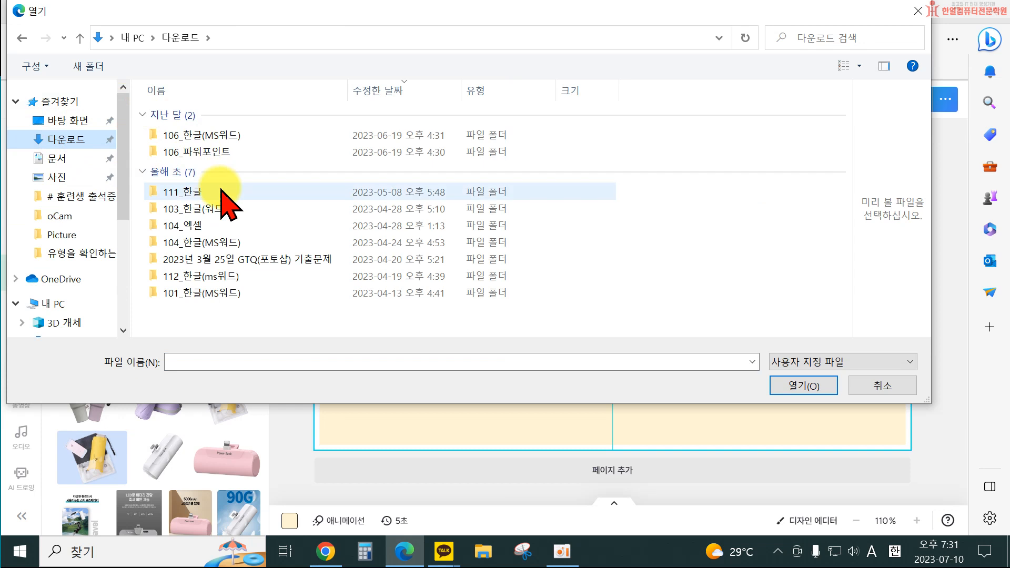
left_click(64, 120)
scroll(661, 270, "down", 3)
scroll(755, 270, "up", 3)
left_click(791, 258)
double_click(791, 257)
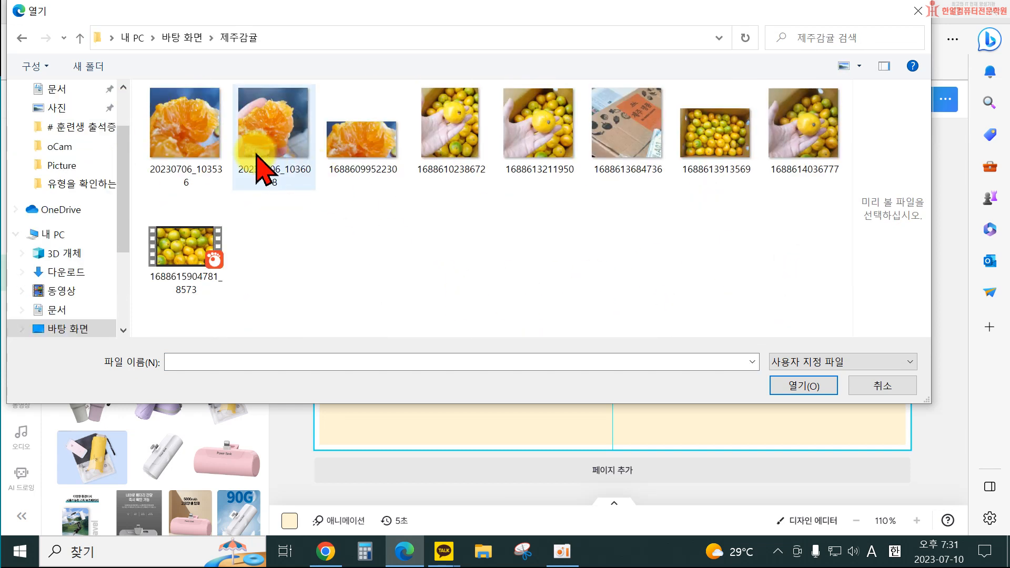
left_click(186, 139)
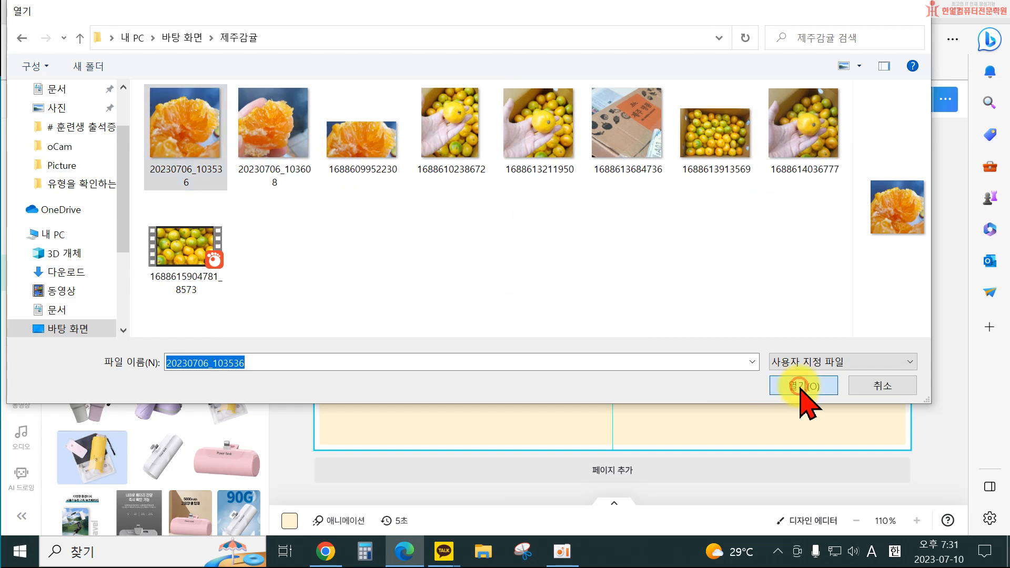
left_click(801, 387)
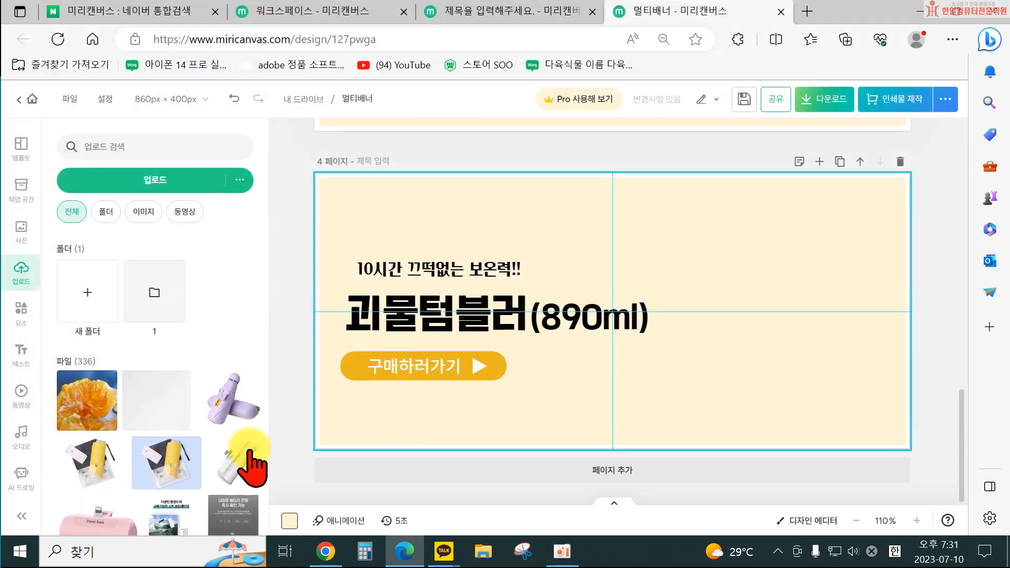
left_click(87, 400)
left_click_drag(618, 340, 794, 352)
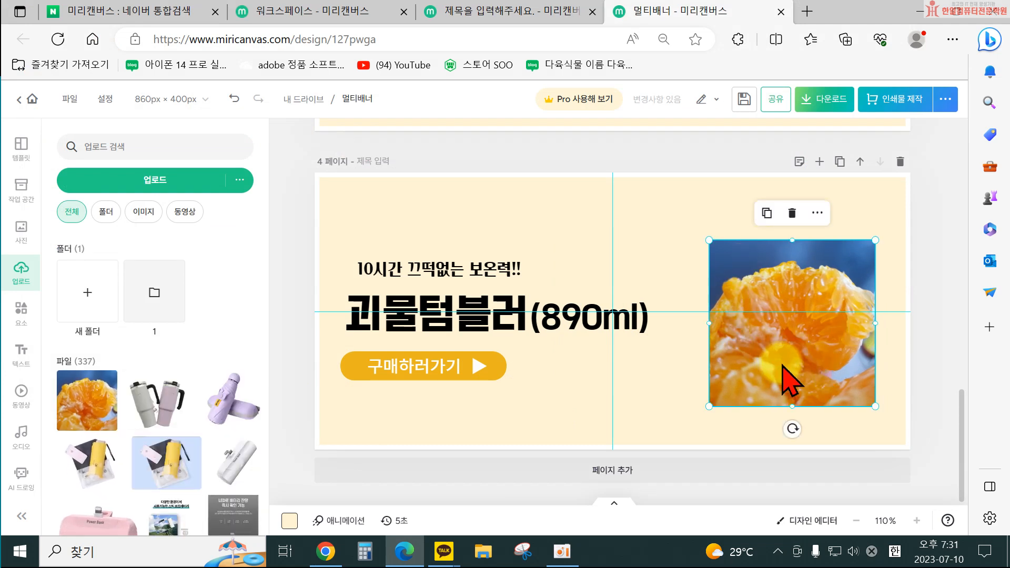
key("Delete")
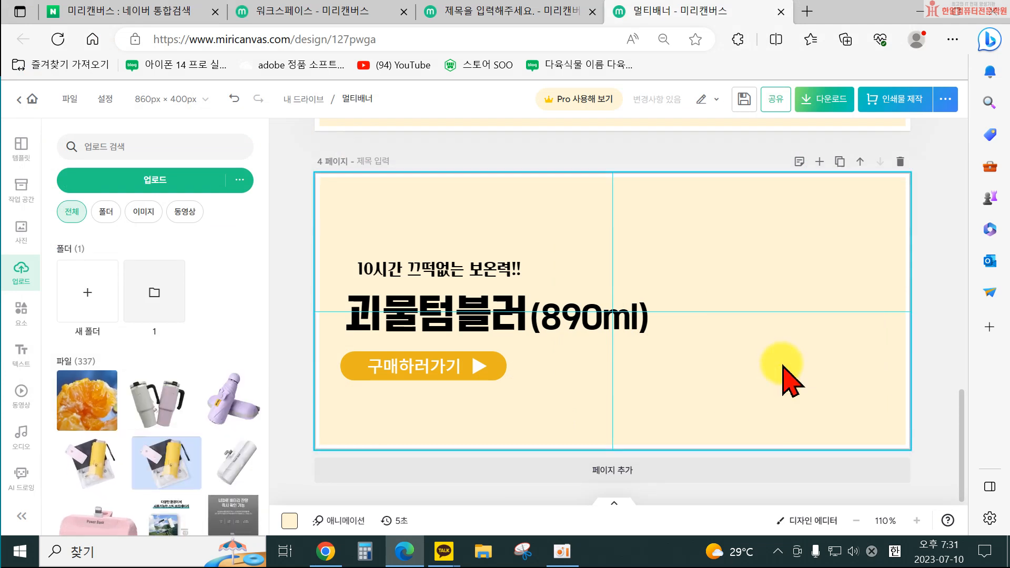
Browse the saved designs in My Drive within the workspace panel.
left_click(20, 192)
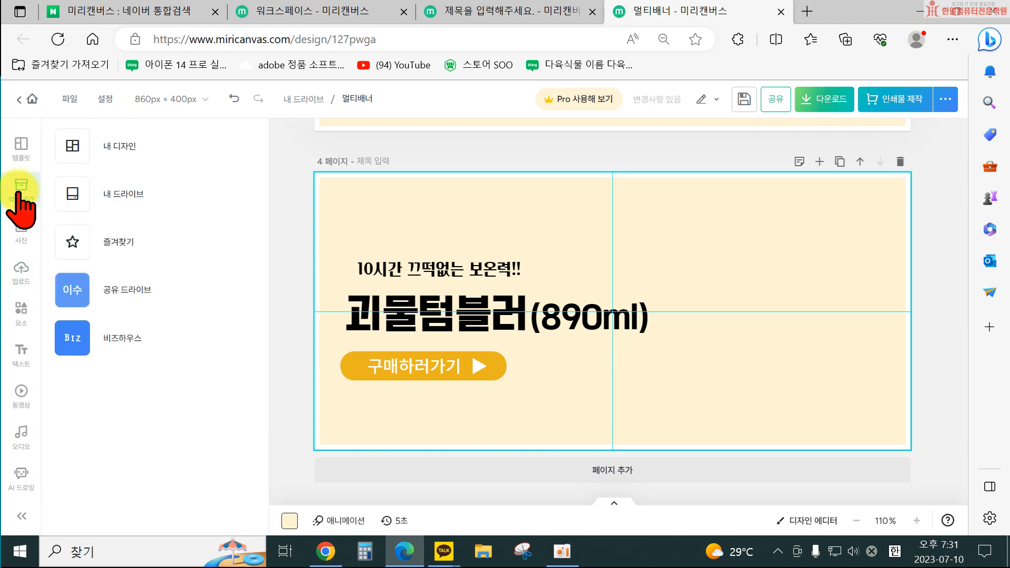
left_click(146, 194)
scroll(206, 437, "down", 2)
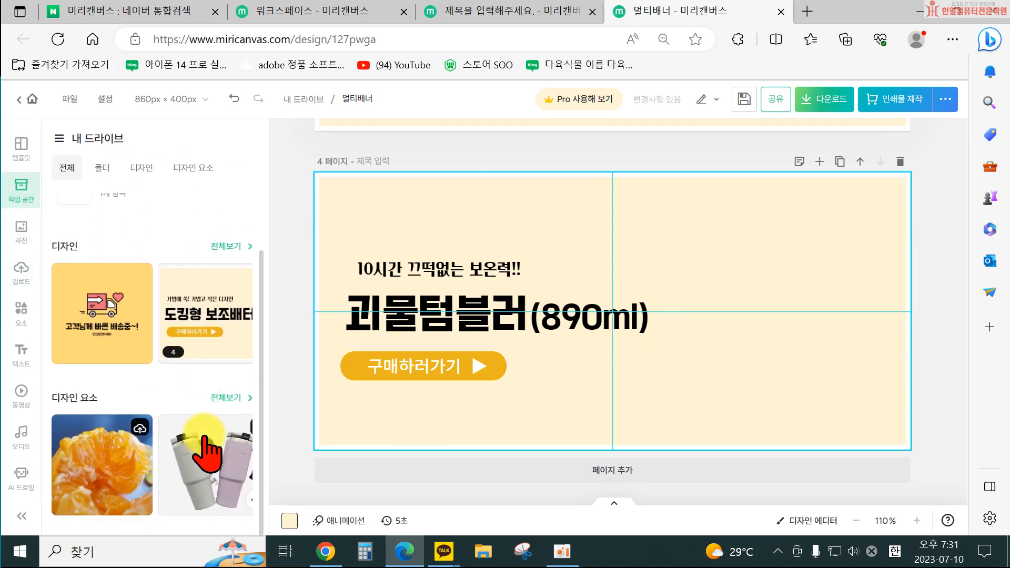
left_click(223, 246)
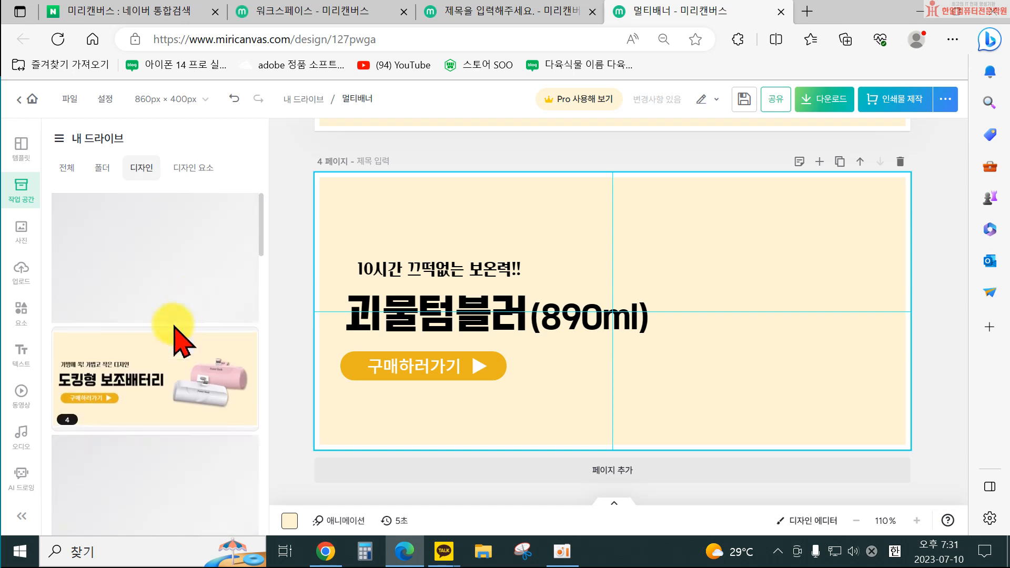
scroll(180, 327, "down", 6)
scroll(200, 466, "down", 10)
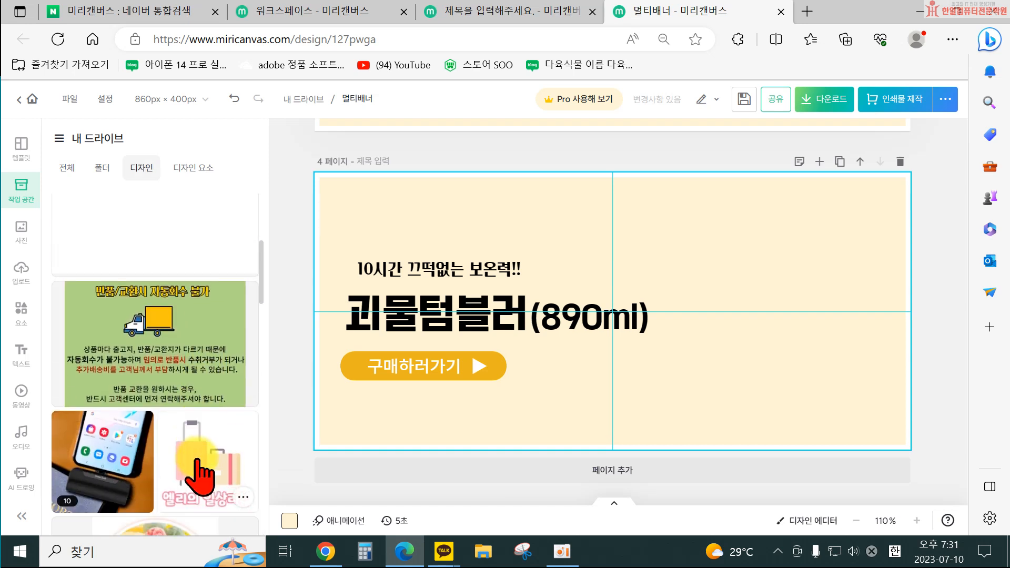
scroll(195, 480, "down", 10)
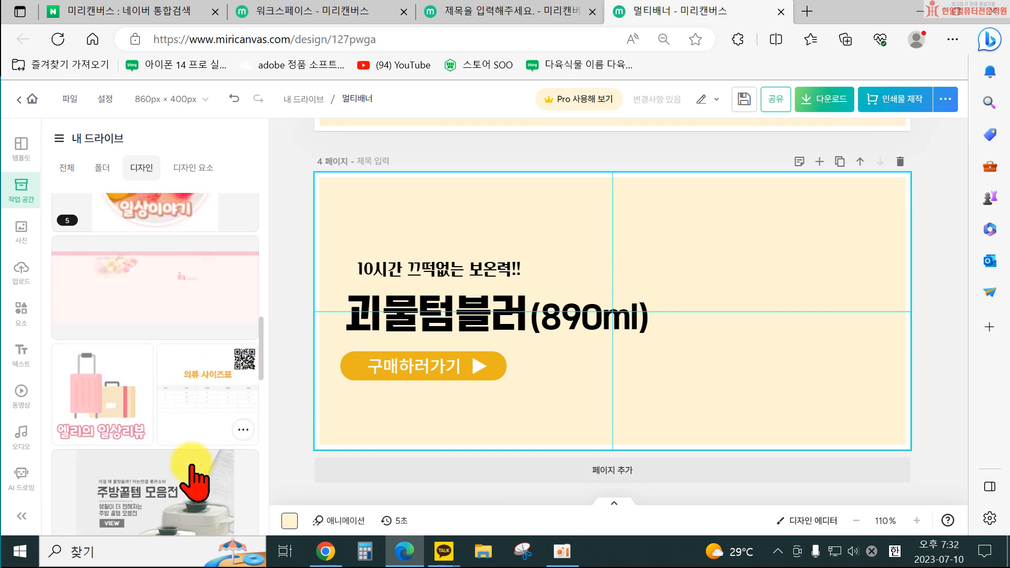
scroll(191, 476, "down", 2)
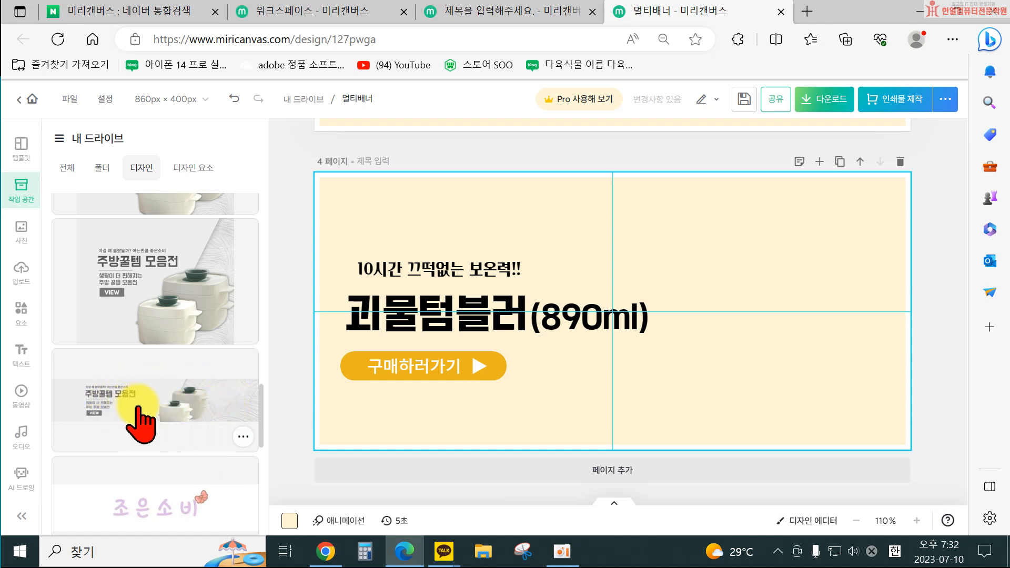
Switch to Chrome and search Naver for 한일컴퓨터.
right_click(327, 553)
left_click(306, 468)
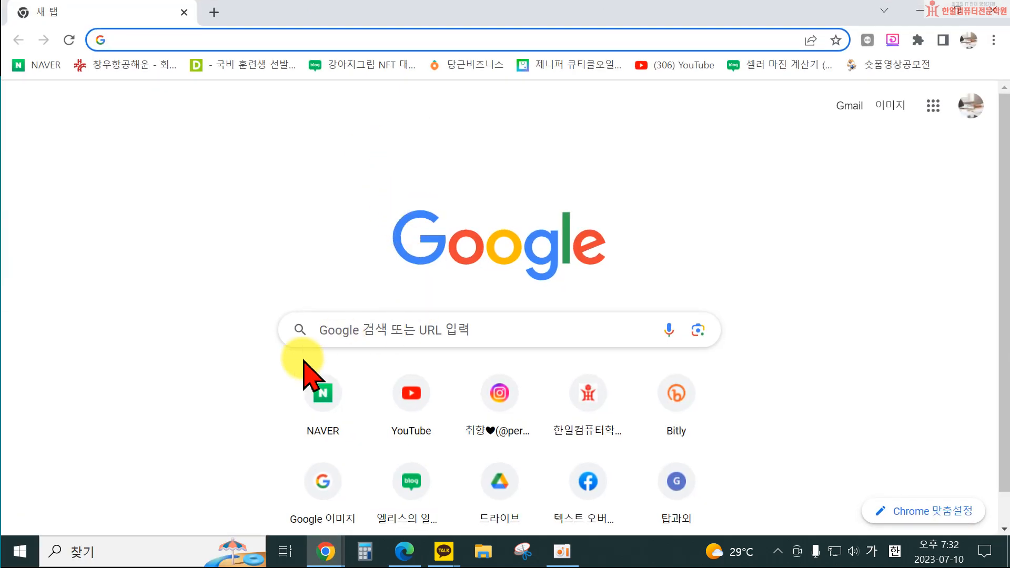
left_click(313, 363)
type("ㅎ")
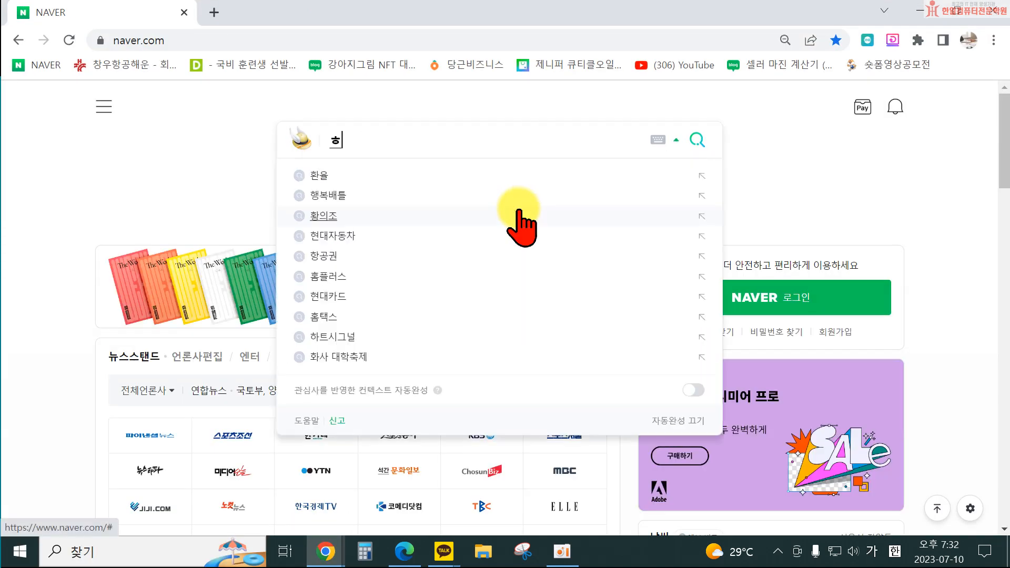
type("일컴퓨테")
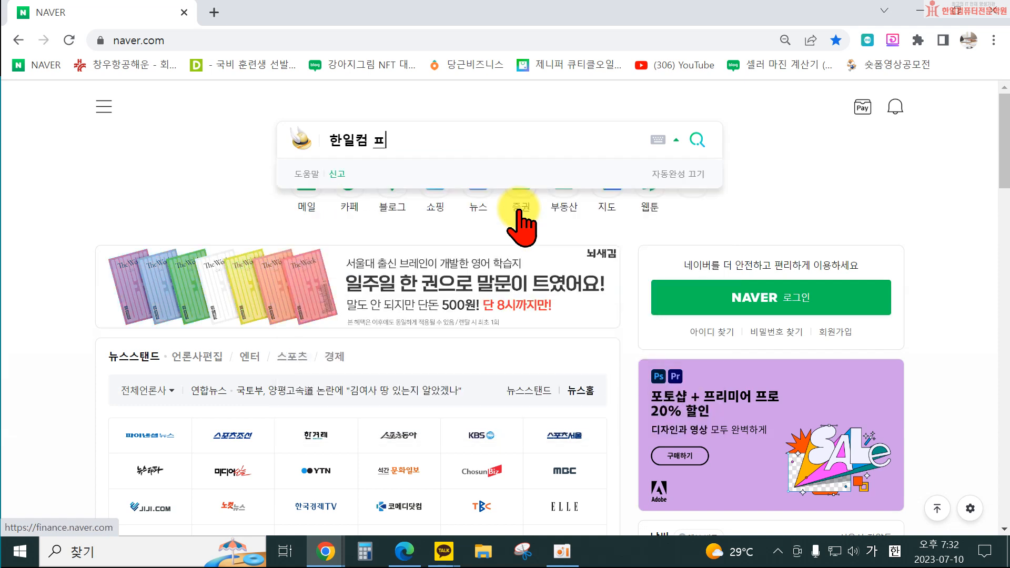
key("Return")
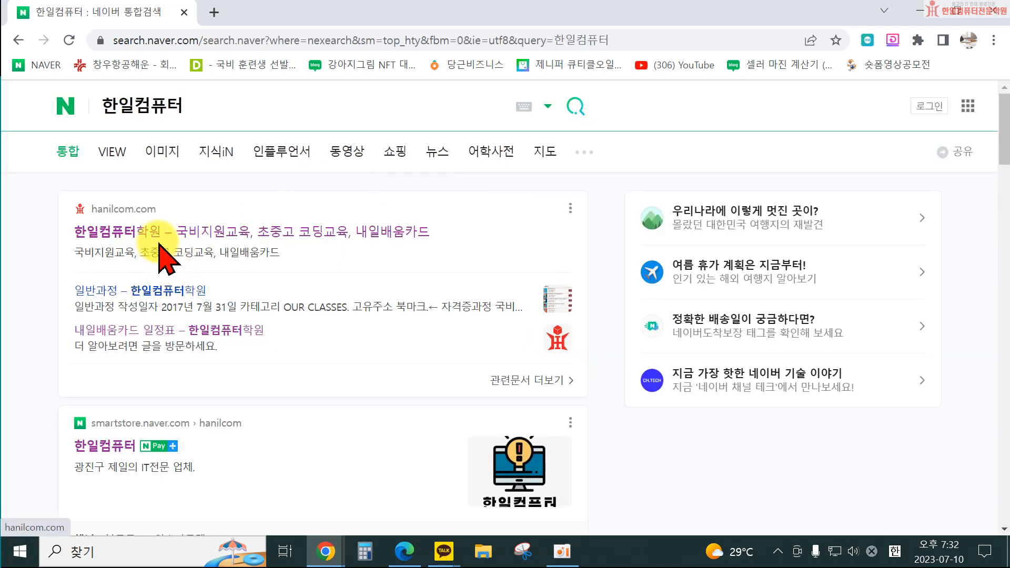
Open the 한일컴퓨터 smart store result and view its banner, then return to the design editor.
left_click(116, 447)
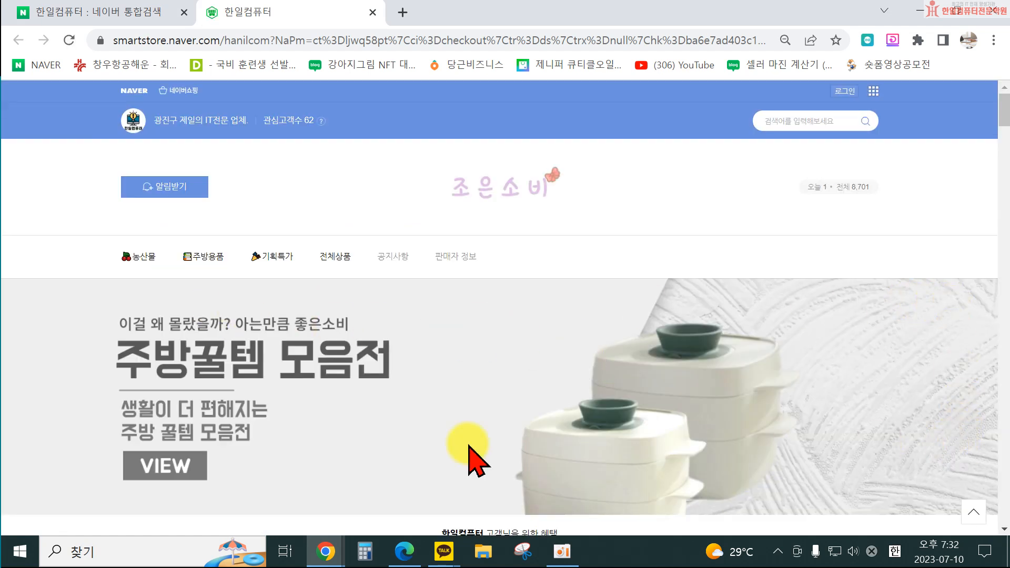
scroll(570, 460, "down", 4)
scroll(247, 379, "up", 3)
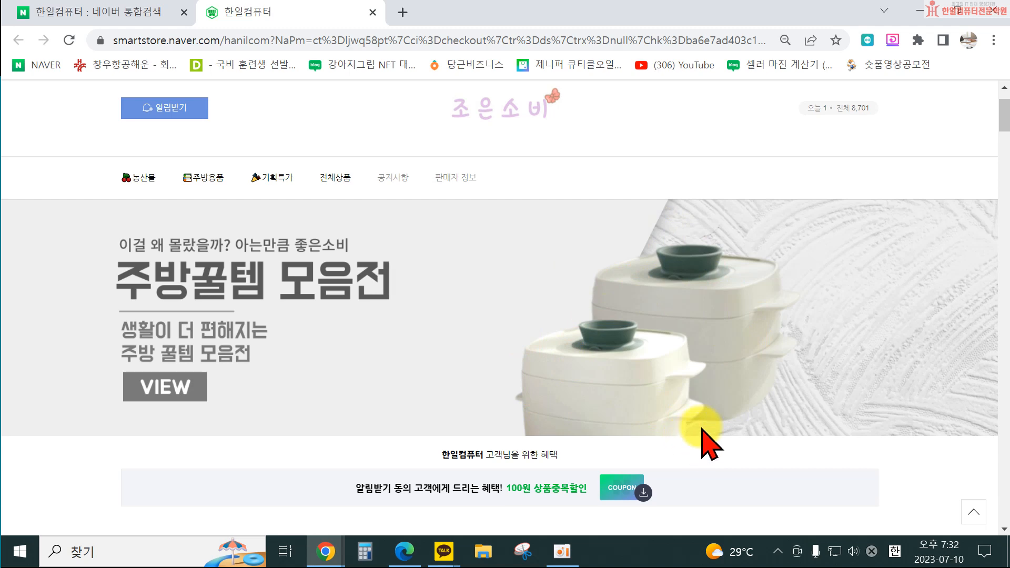
left_click(927, 14)
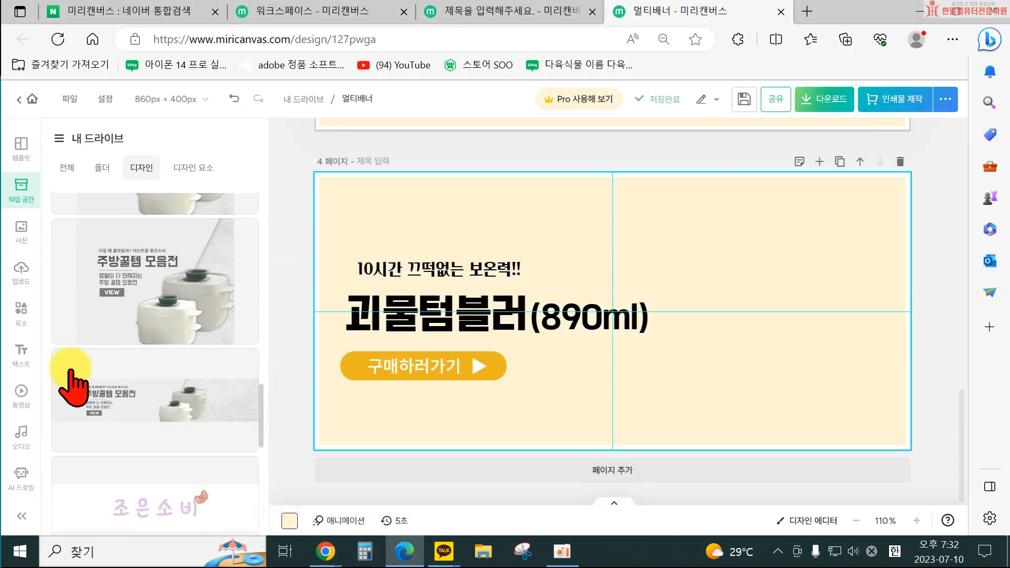
Open the 프로모션이미지1 design from My Drive to edit the original.
scroll(145, 315, "up", 1)
scroll(158, 368, "down", 1)
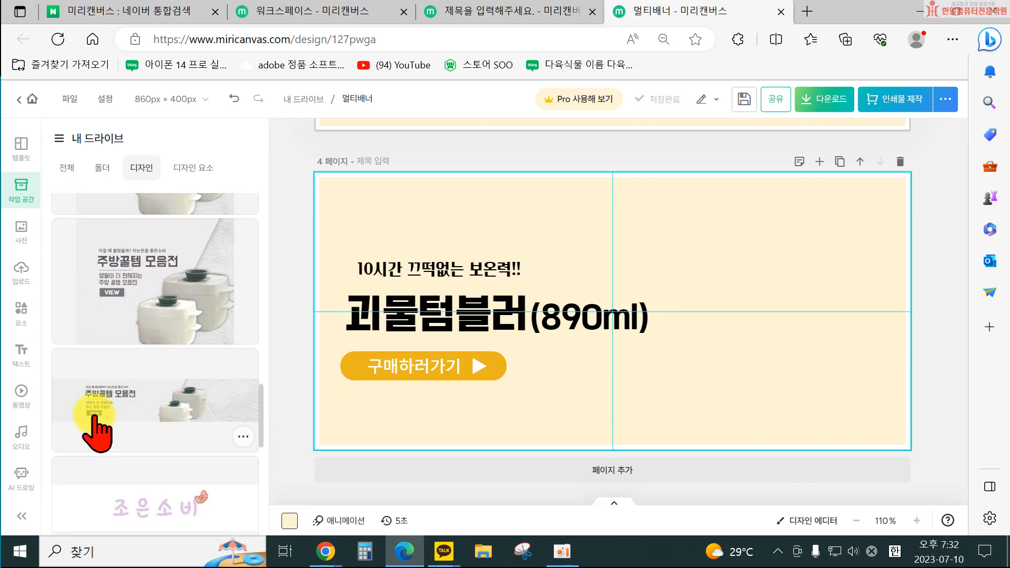
left_click(246, 436)
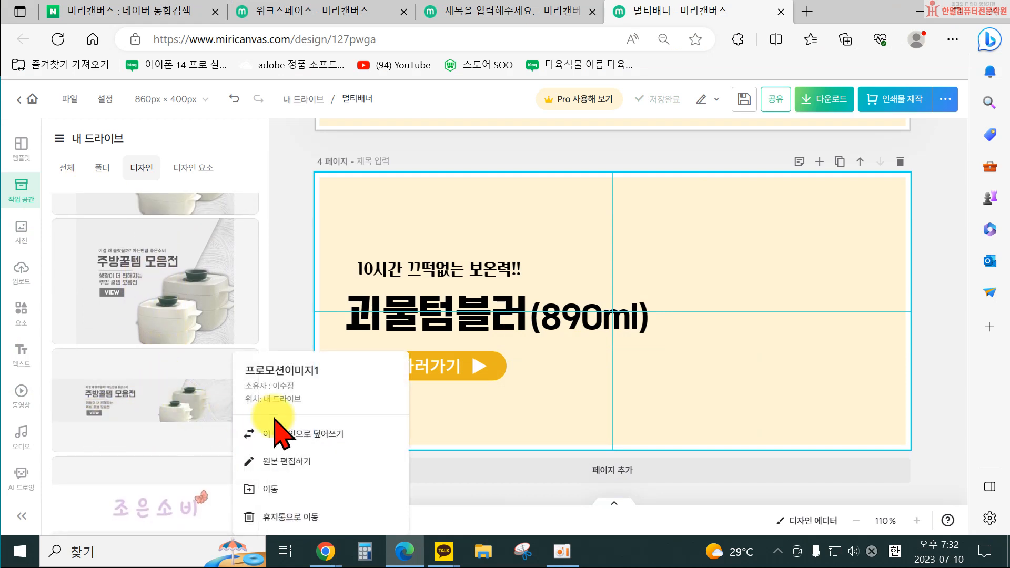
left_click(316, 464)
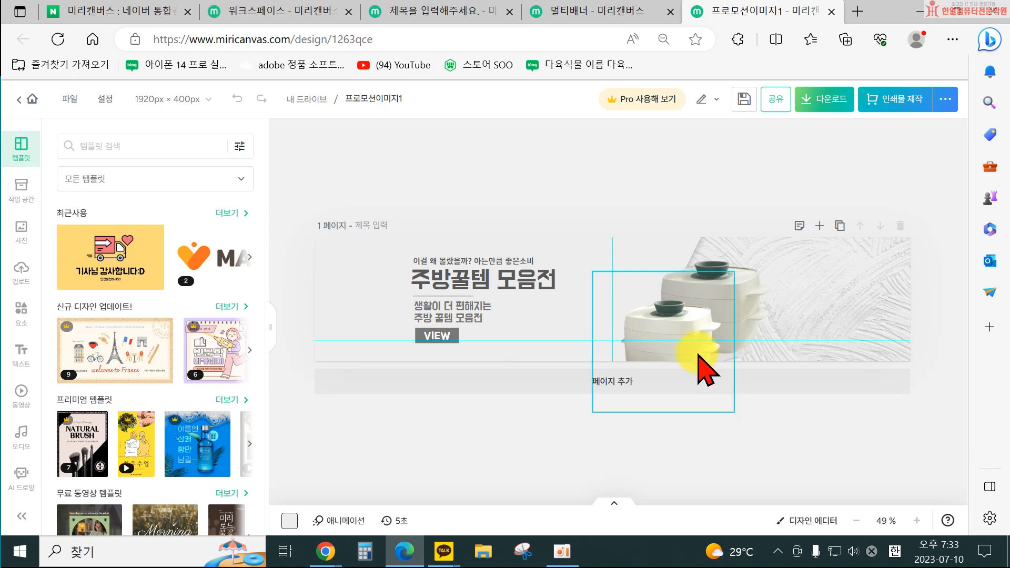
Delete both pot photos from the 프로모션이미지1 banner.
left_click(681, 309)
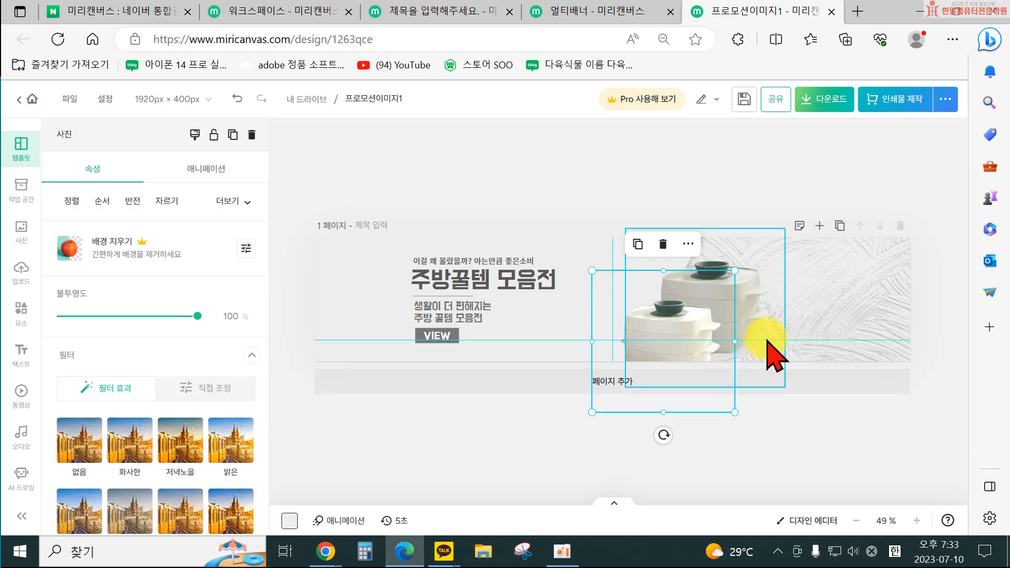
key("Delete")
left_click(713, 291)
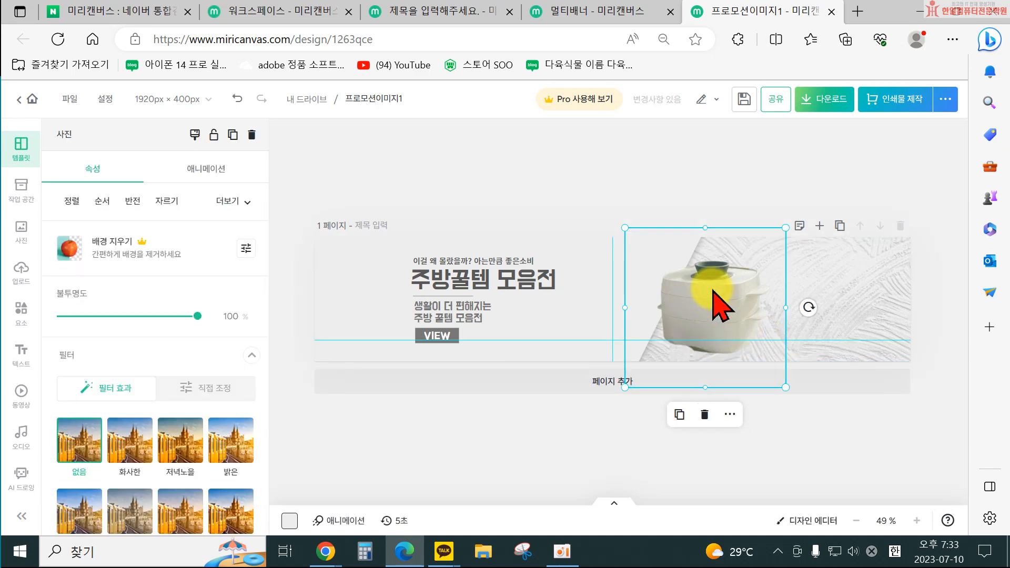
key("Delete")
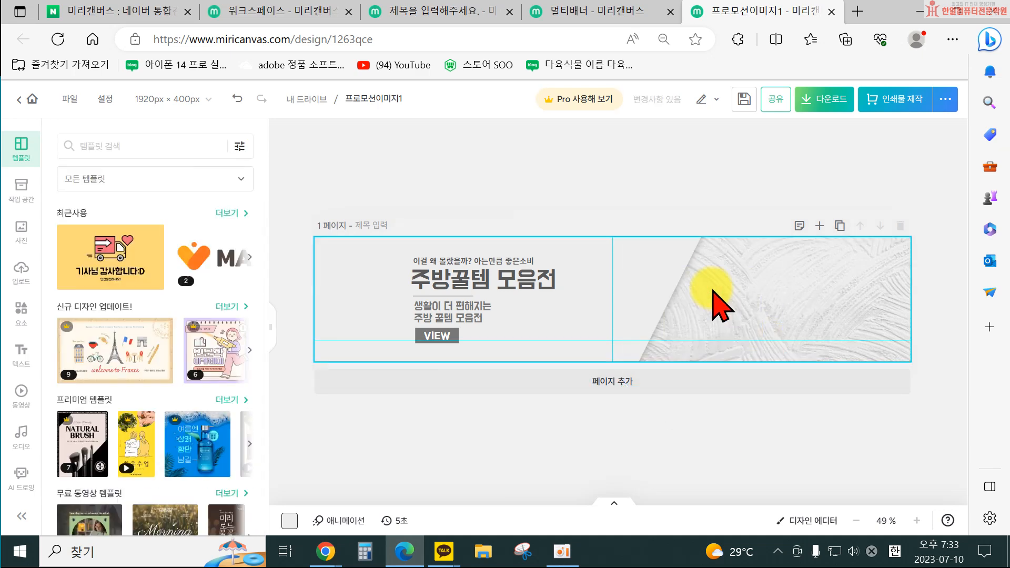
Add the umbrella-and-pouch upload to the banner, enlarge it and place it on the right, then undo the change.
left_click(21, 268)
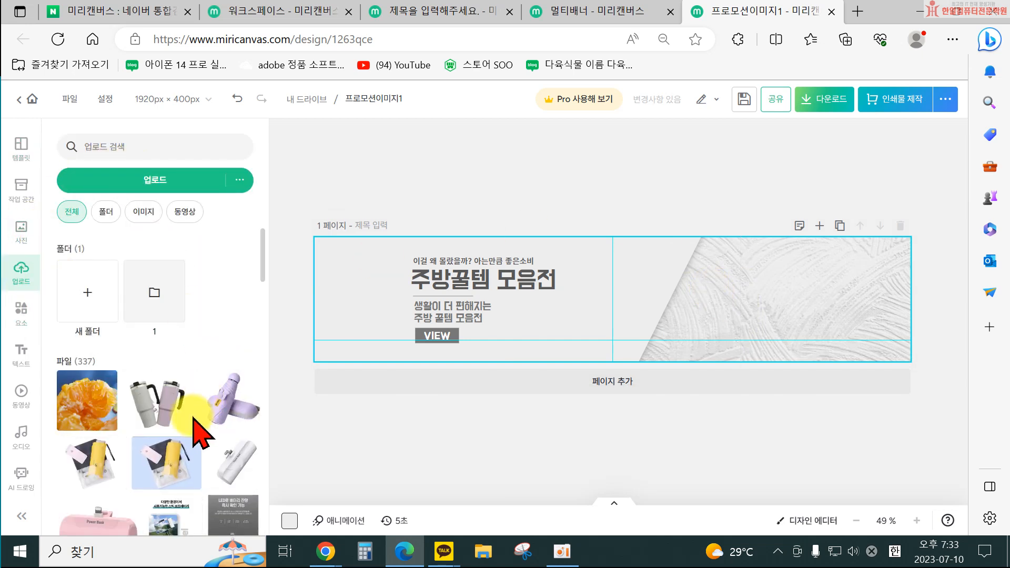
scroll(169, 444, "down", 1)
left_click_drag(148, 426, 102, 440)
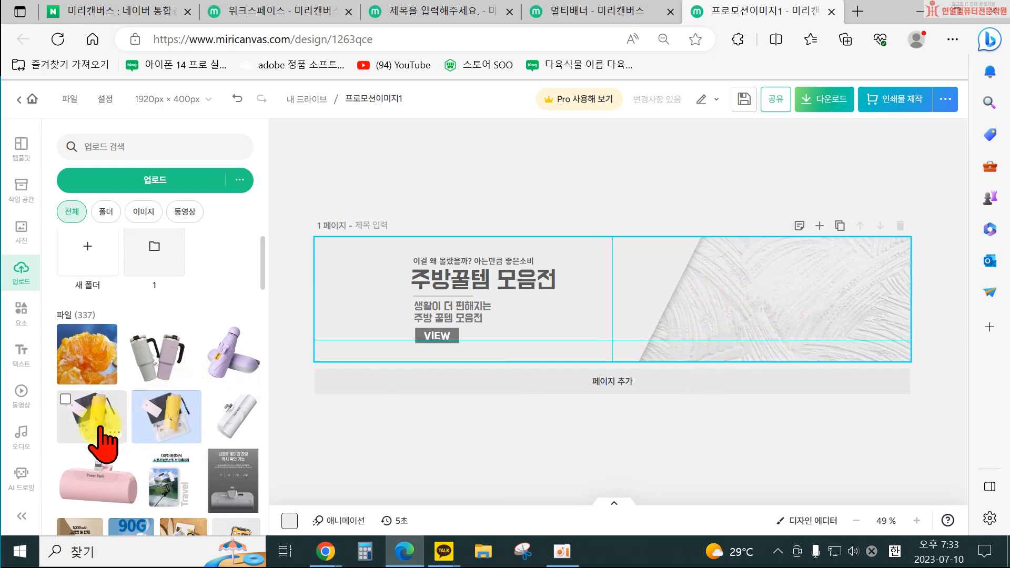
left_click(103, 440)
left_click_drag(647, 326, 749, 392)
left_click_drag(677, 311, 600, 344)
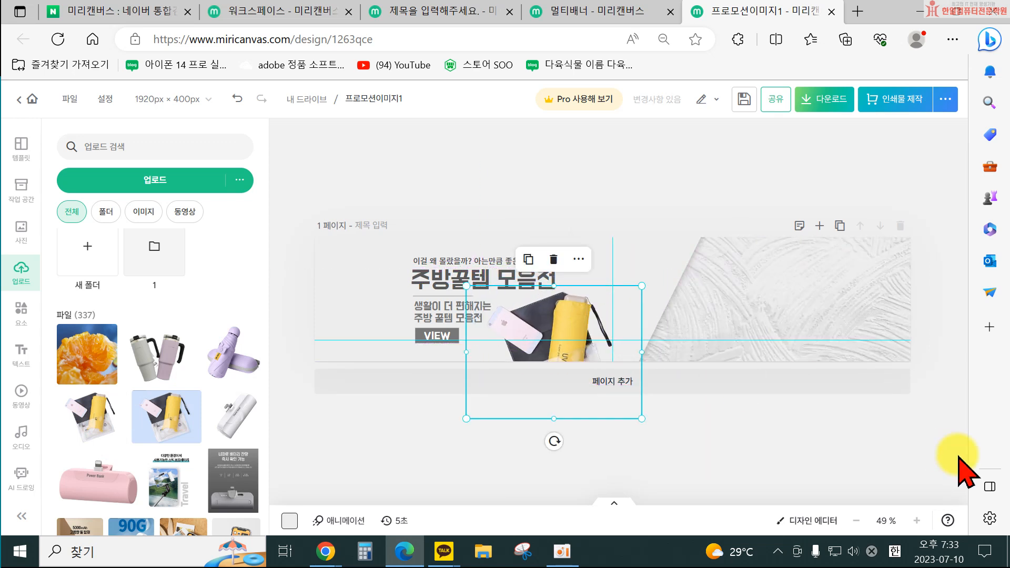
key("Right")
key("Right")
key("Right")
key("Right")
key("Right")
key("Right")
key("Right")
key("Right")
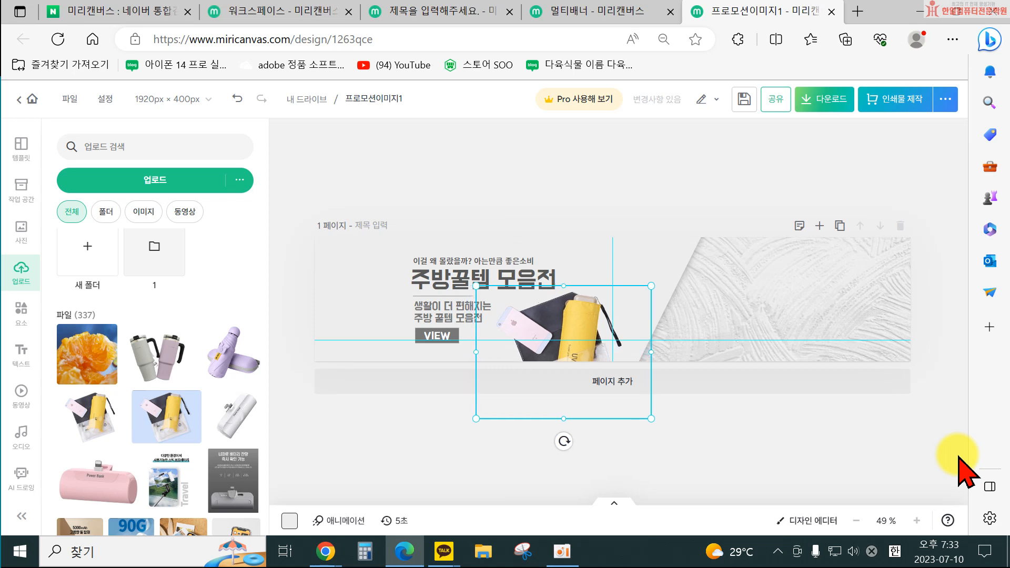
key("shift+Right")
key("shift+Right")
key("shift+Right")
key("shift+Right")
key("shift+Right")
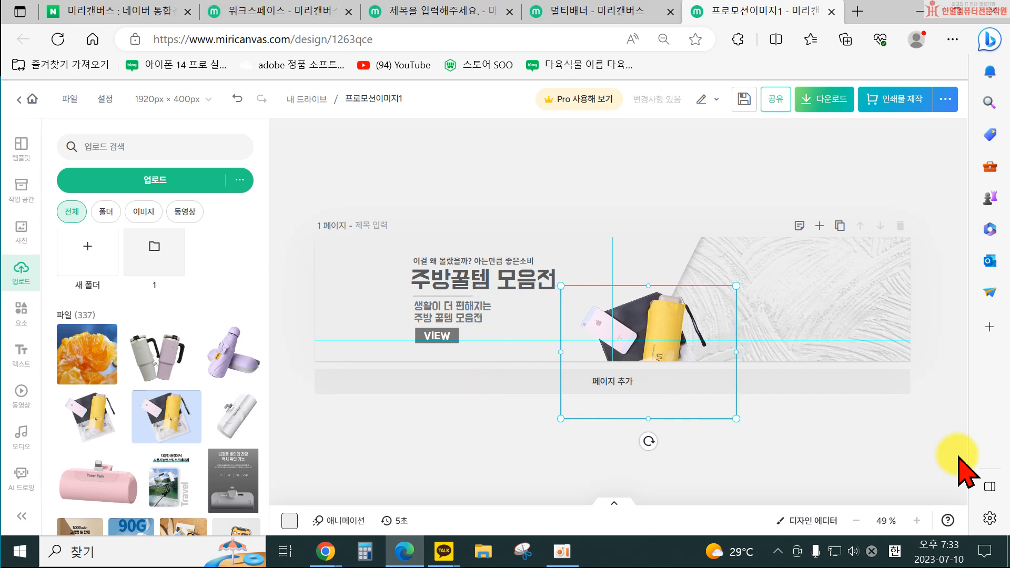
key("shift+Up")
key("shift+Up")
key("shift+Up")
key("shift+Up")
key("shift+Up")
key("shift+Up")
key("shift+Right")
key("shift+Right")
key("shift+Right")
key("shift+Right")
key("shift+Right")
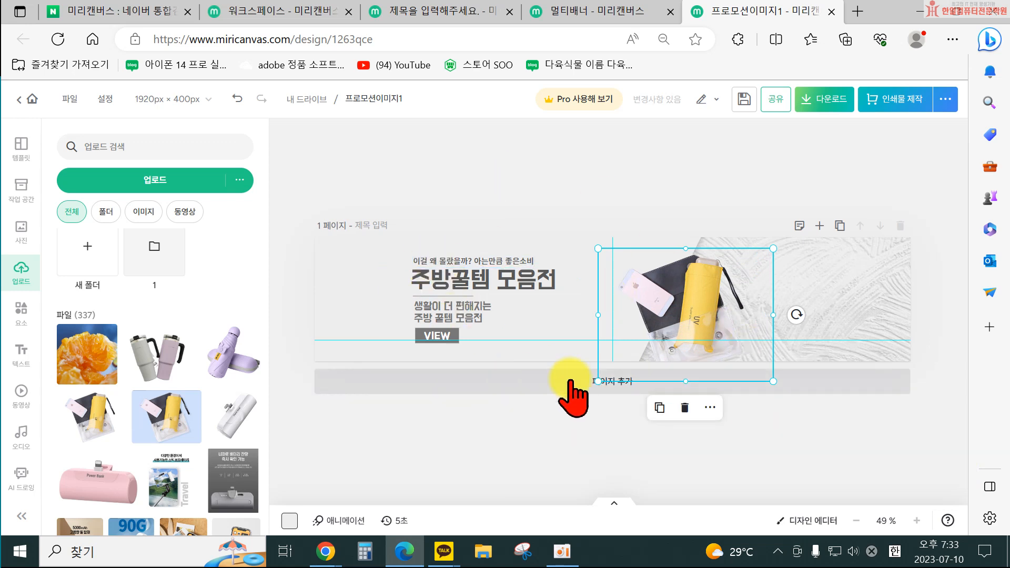
left_click(575, 428)
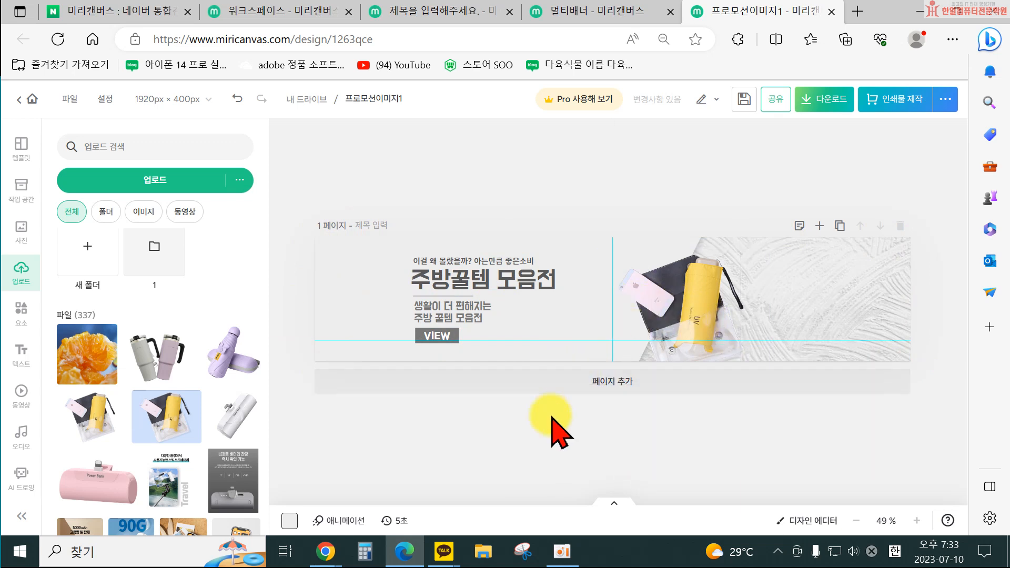
left_click(25, 188)
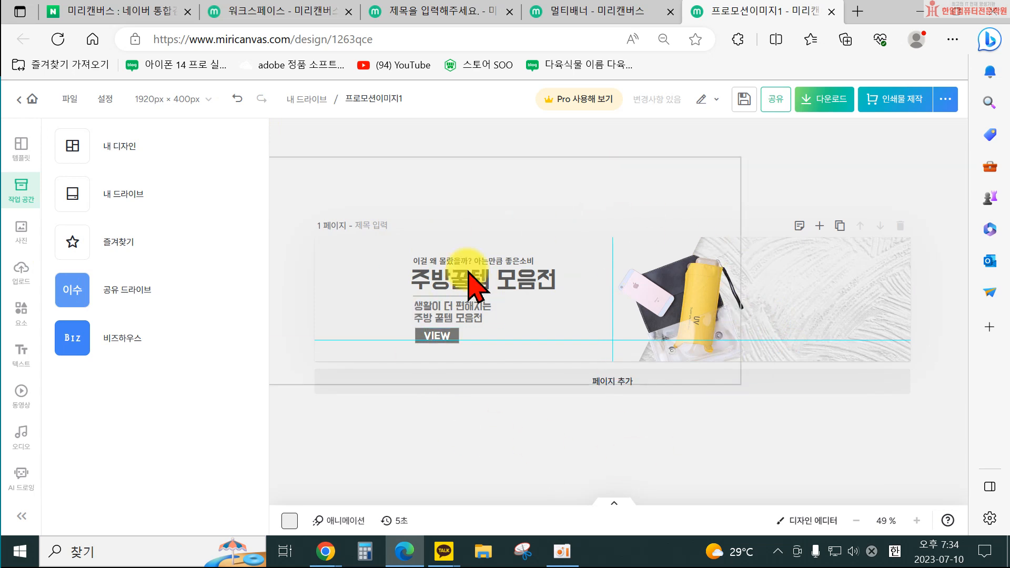
left_click(238, 99)
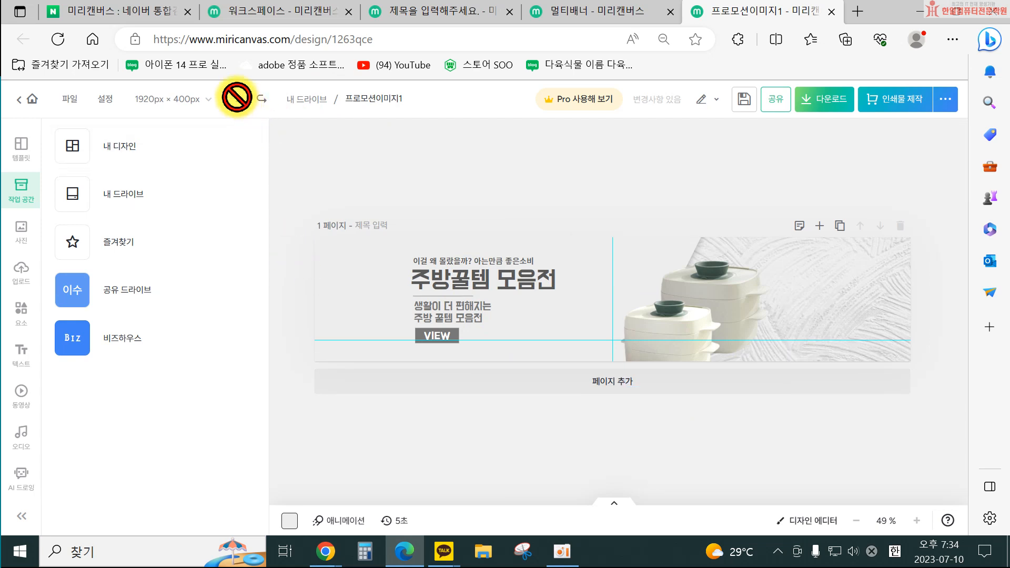
Create a new 1000 × 1000 px design from the File menu.
left_click(80, 98)
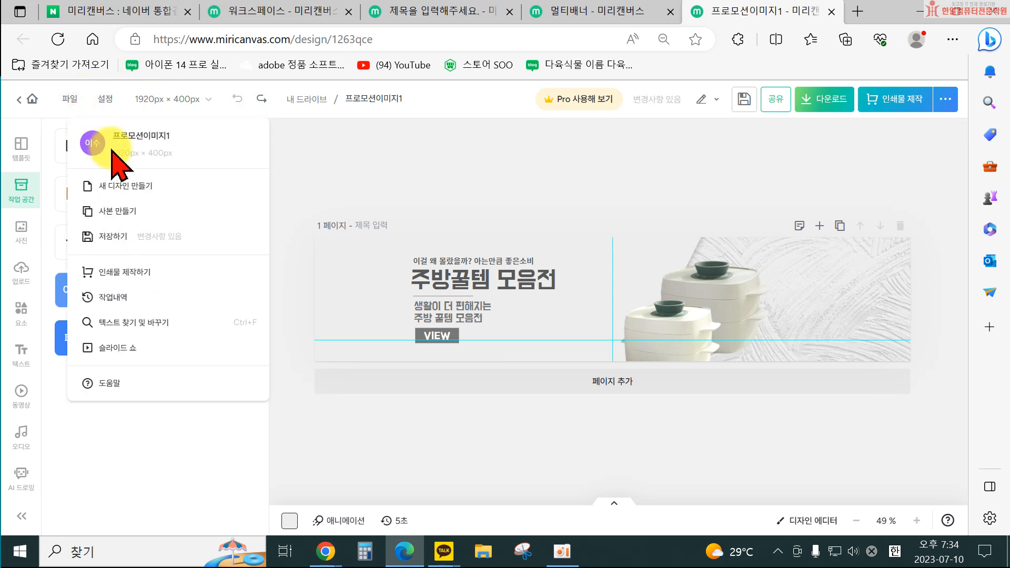
left_click(127, 187)
left_click(195, 252)
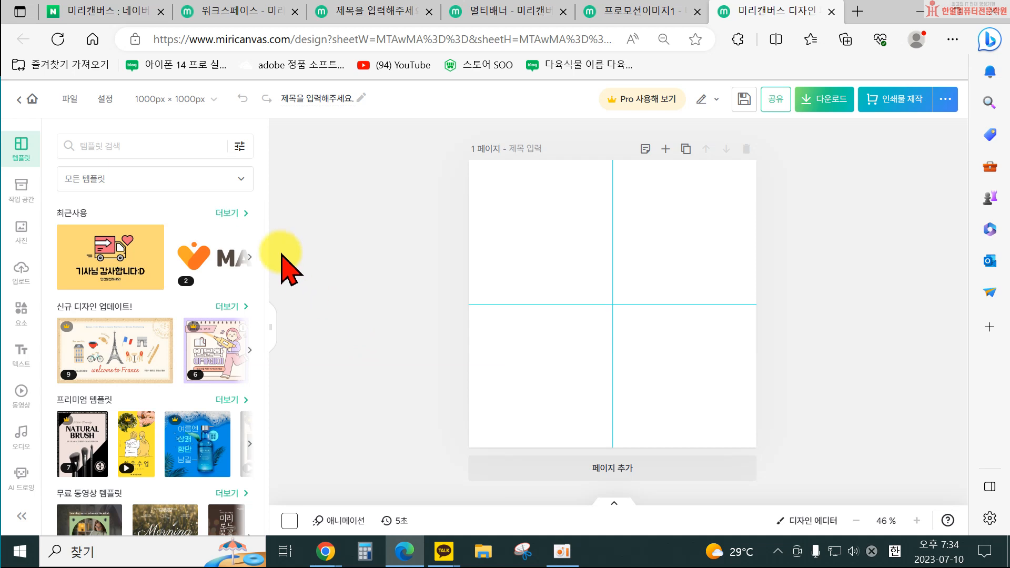
Search the photo library for 학생 and add the photo of a girl writing at a laptop.
left_click(27, 228)
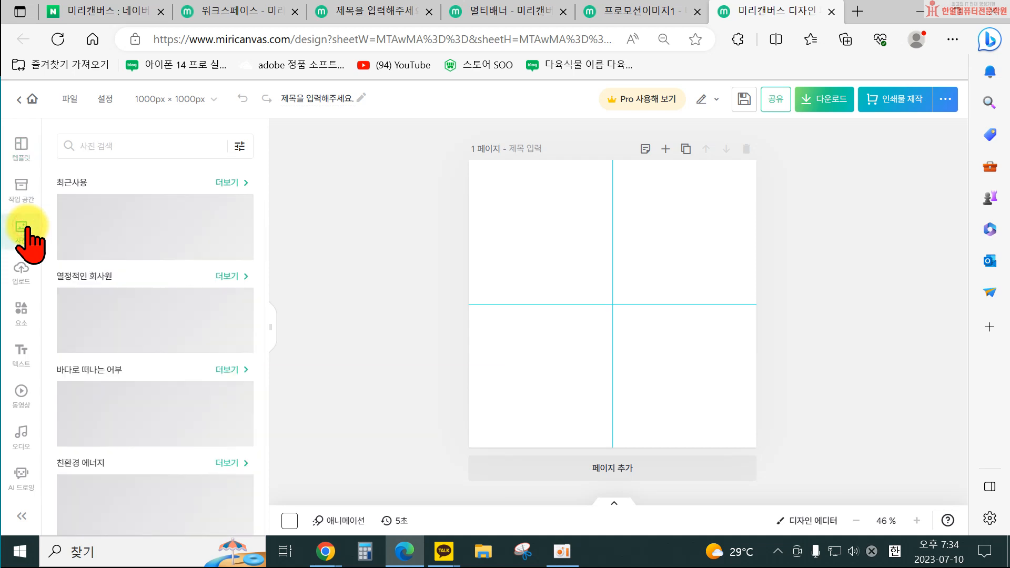
left_click(101, 146)
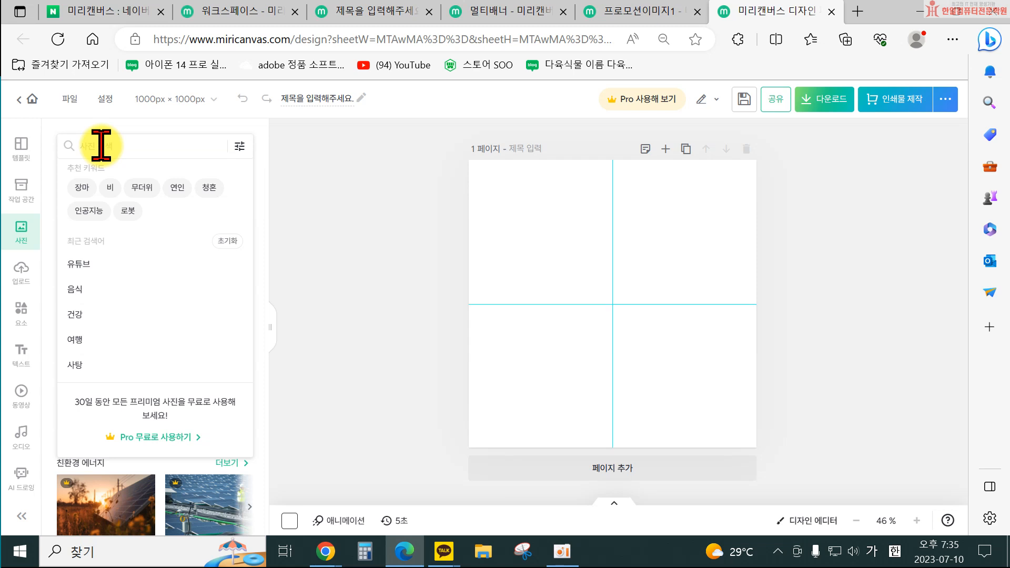
type("학생")
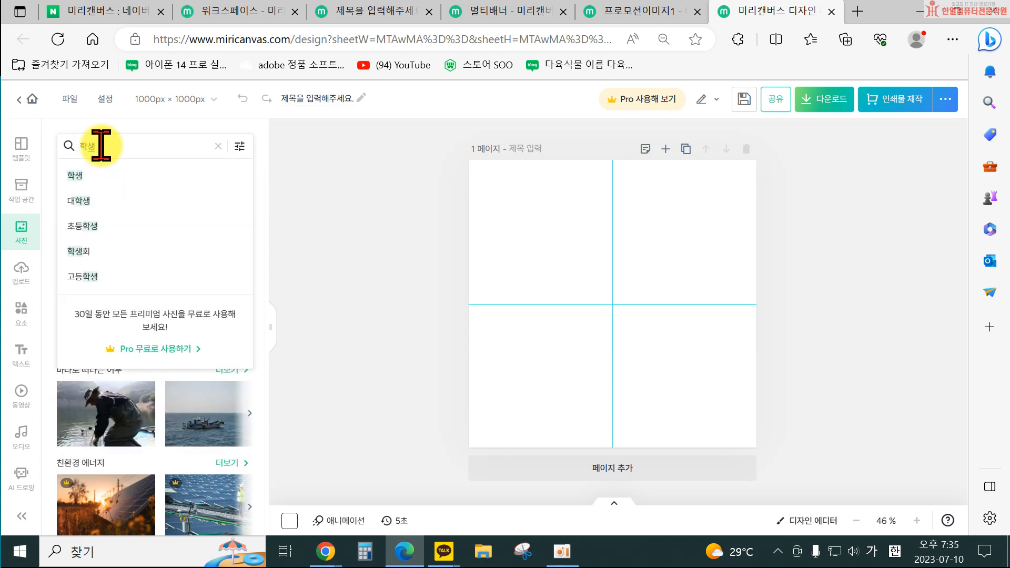
key("Return")
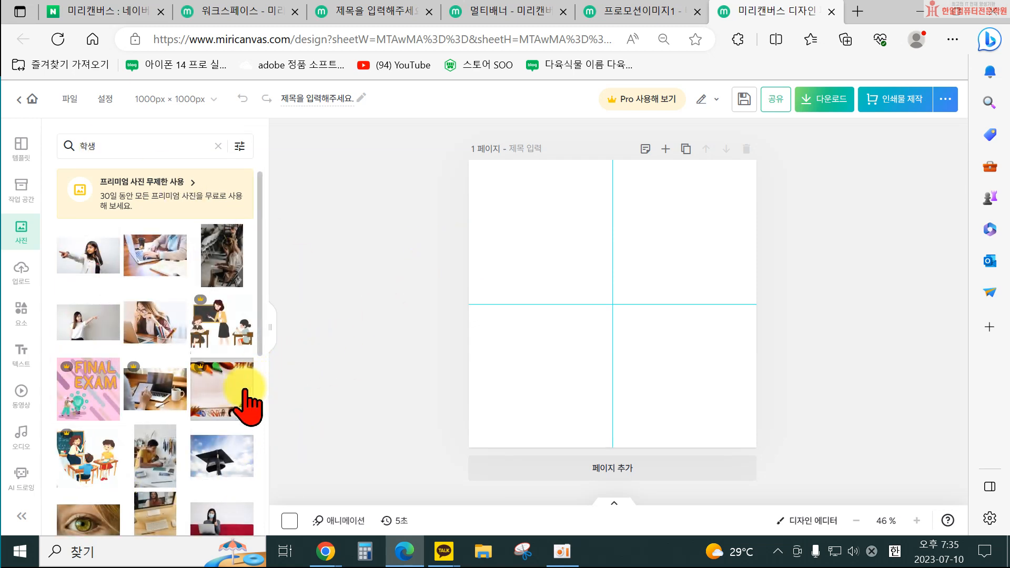
scroll(231, 448, "down", 2)
scroll(226, 468, "down", 5)
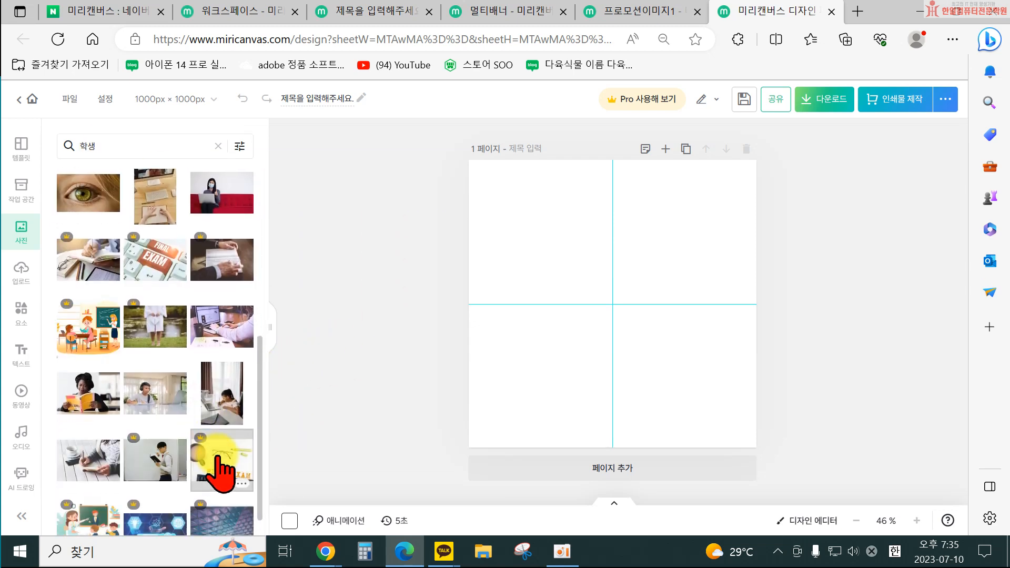
scroll(205, 447, "down", 2)
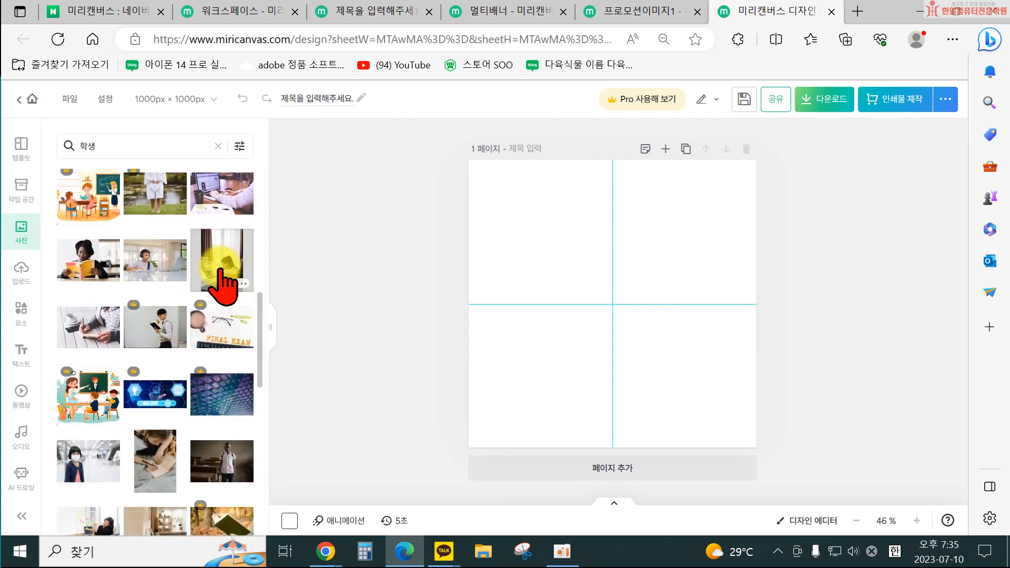
scroll(221, 284, "down", 1)
left_click(219, 223)
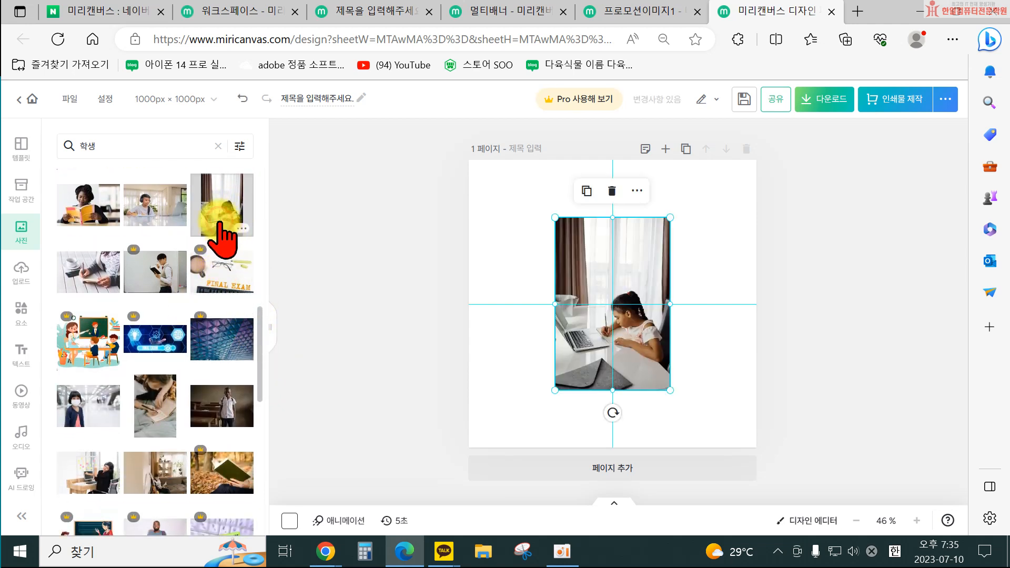
Resize the student photo and reposition it in the middle of the page.
left_click_drag(664, 395, 612, 284)
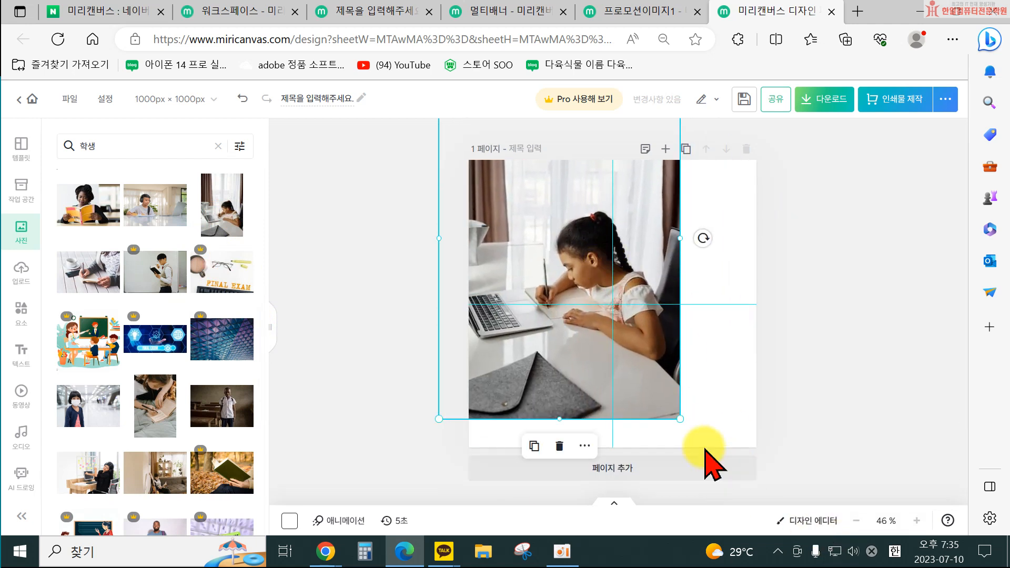
left_click_drag(683, 425, 626, 313)
left_click_drag(543, 248, 613, 378)
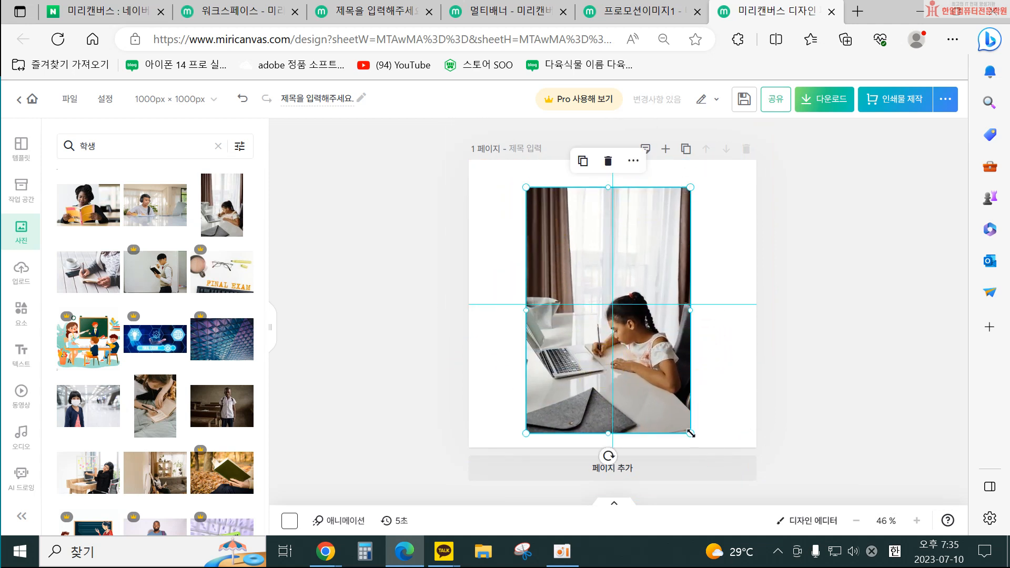
mouse_move(686, 434)
left_mouse_down()
mouse_move(726, 476)
mouse_move(681, 406)
mouse_move(717, 466)
mouse_move(666, 405)
mouse_move(714, 486)
mouse_move(660, 365)
mouse_move(682, 418)
left_mouse_up()
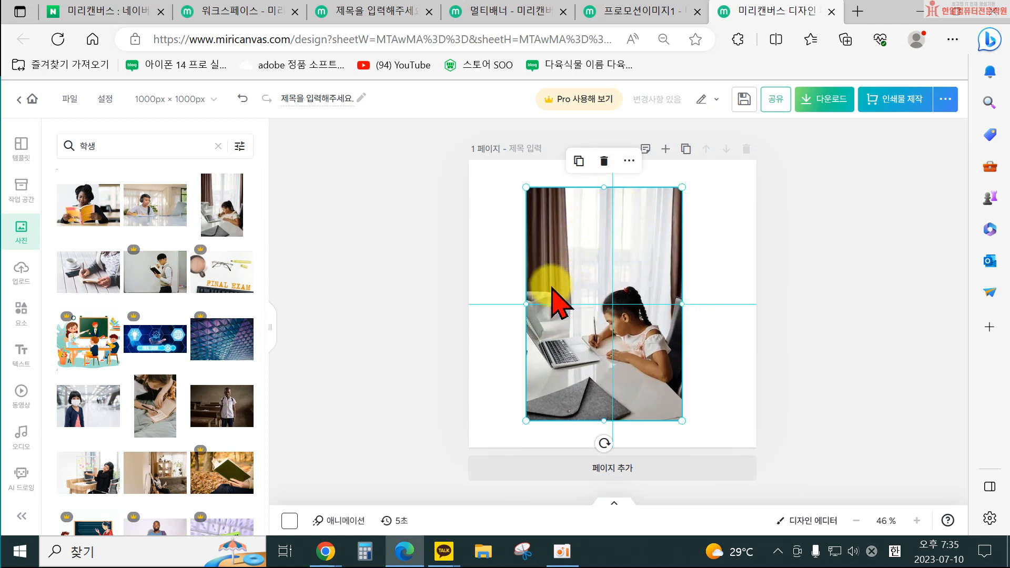
left_click(684, 302)
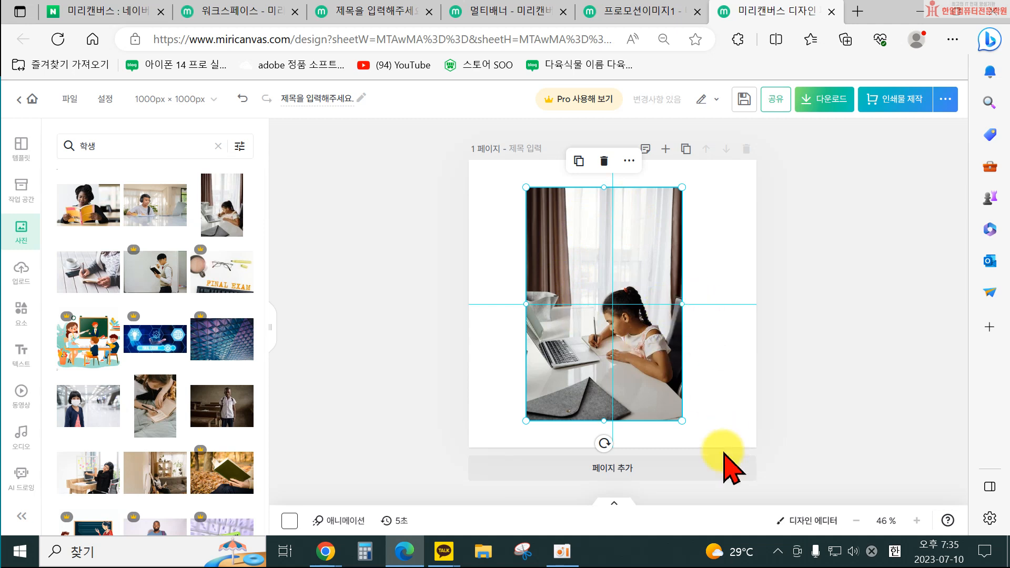
left_click_drag(680, 302, 859, 322)
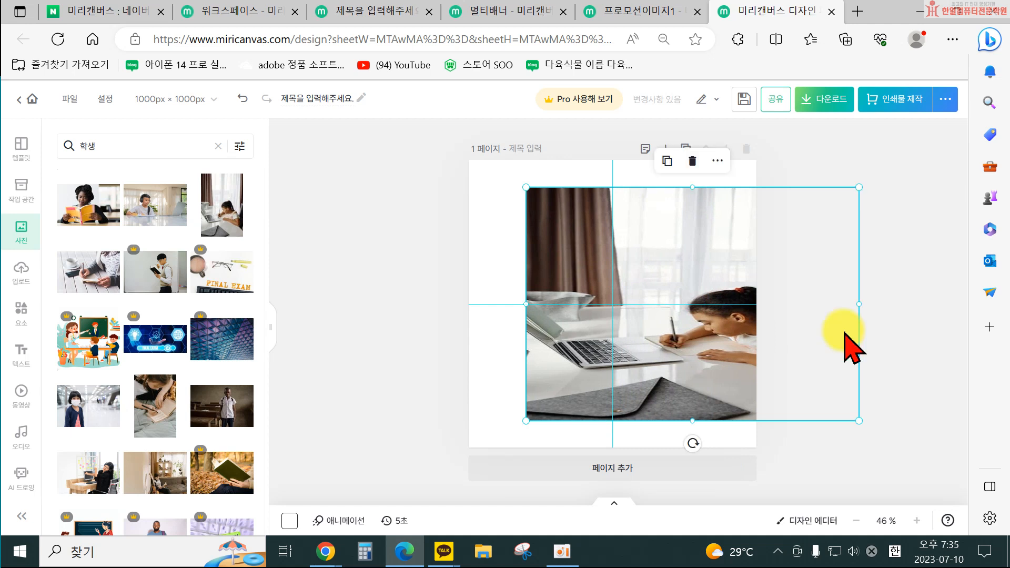
key("ctrl+z")
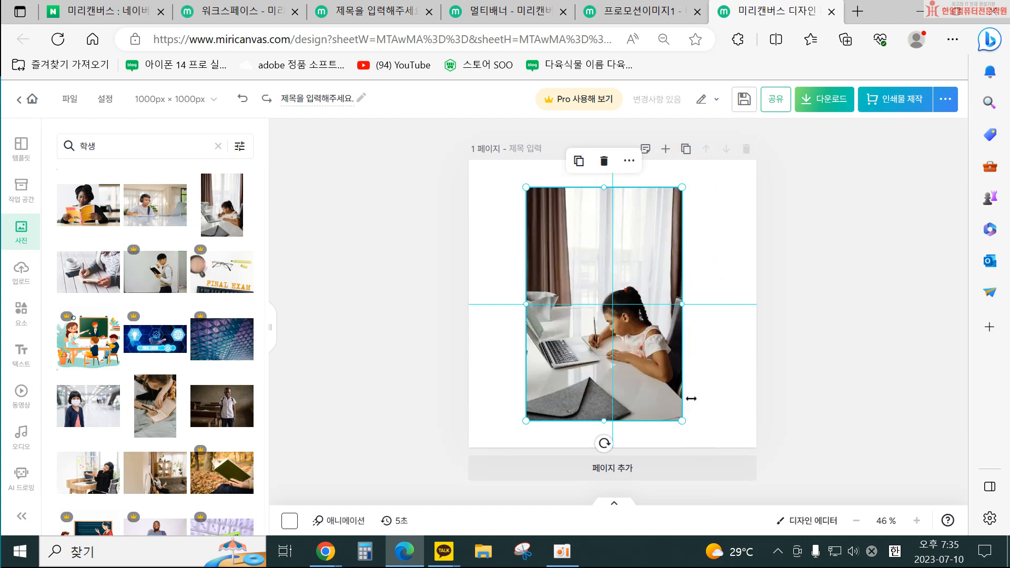
Shrink the student photo slightly and move it toward the upper left of the page.
left_click_drag(683, 421, 669, 391)
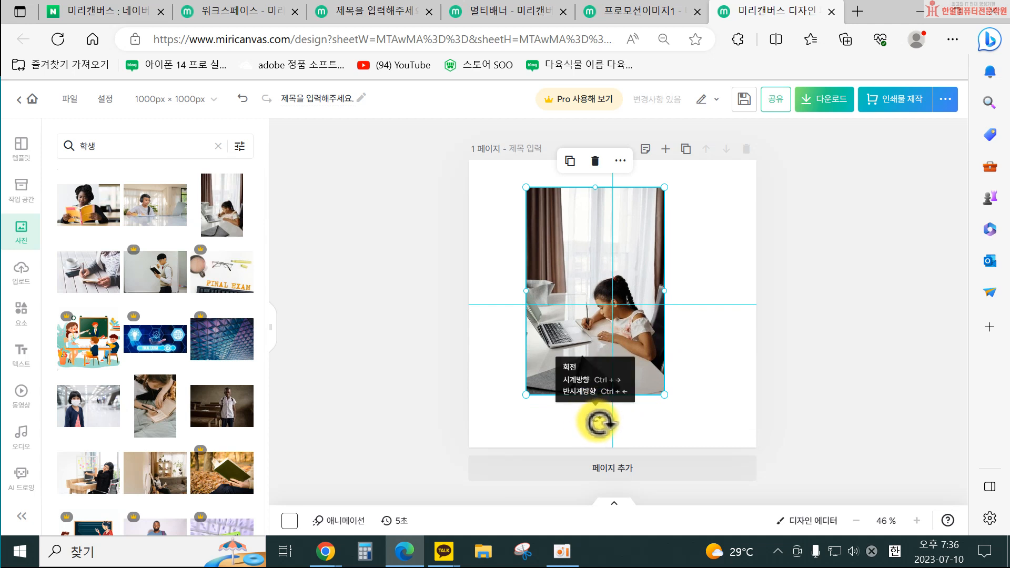
mouse_move(595, 419)
left_mouse_down()
mouse_move(652, 412)
mouse_move(609, 419)
mouse_move(571, 408)
mouse_move(591, 420)
mouse_move(609, 412)
mouse_move(590, 412)
mouse_move(605, 415)
mouse_move(596, 419)
left_mouse_up()
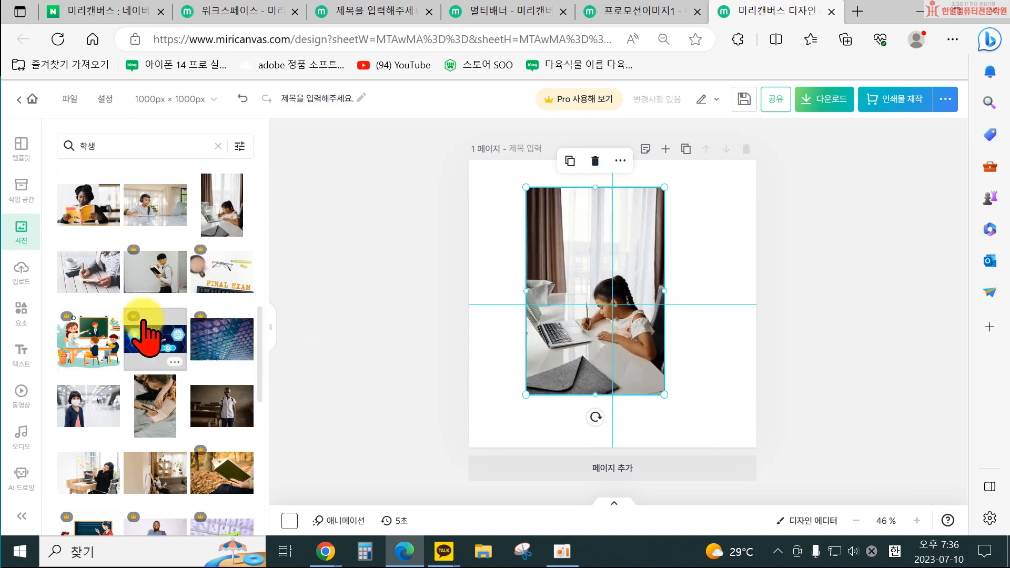
left_click_drag(662, 395, 666, 400)
mouse_move(595, 420)
left_mouse_down()
mouse_move(618, 424)
mouse_move(598, 425)
left_mouse_up()
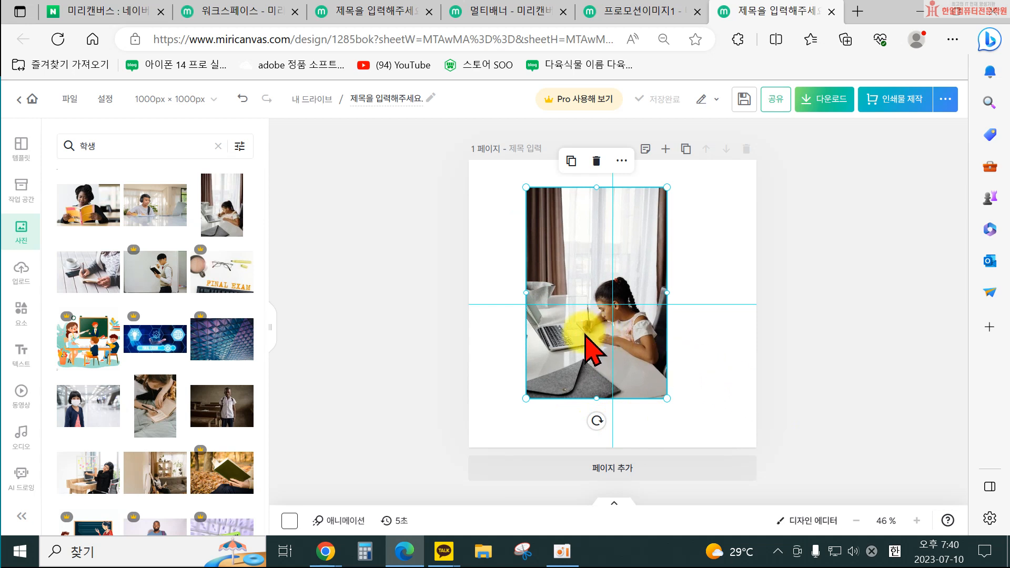
left_click_drag(588, 336, 573, 348)
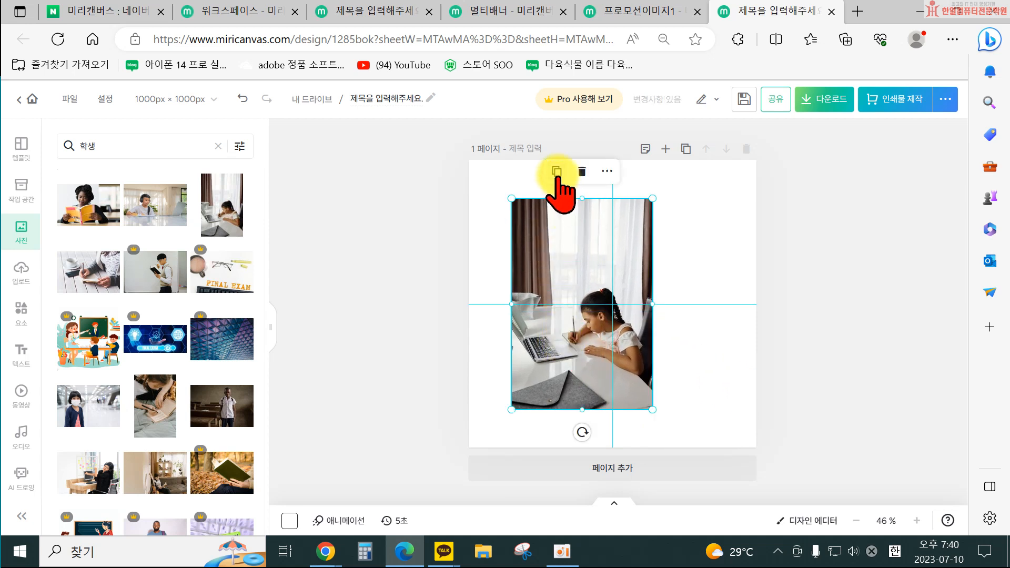
left_click(557, 171)
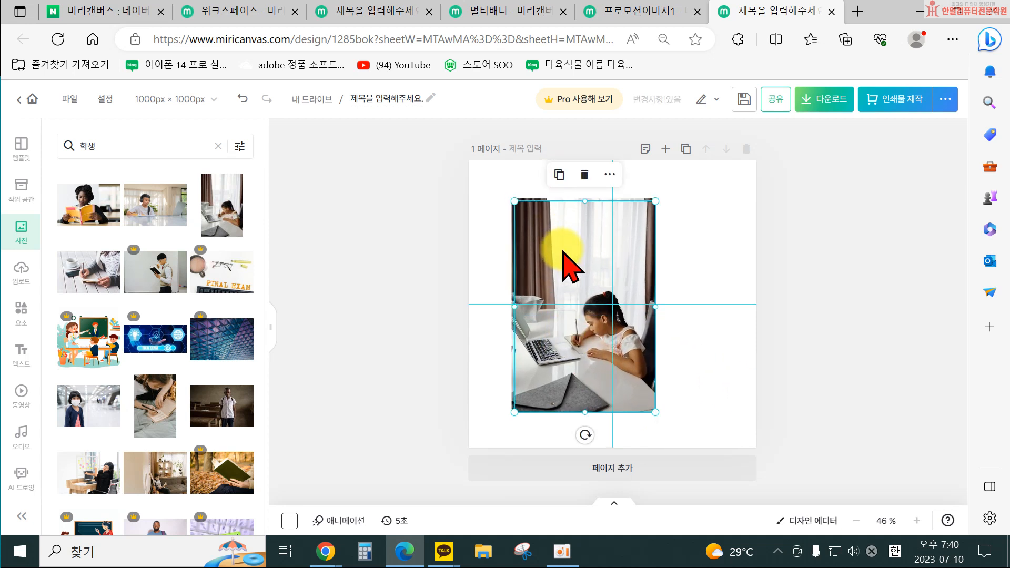
left_click_drag(564, 251, 624, 269)
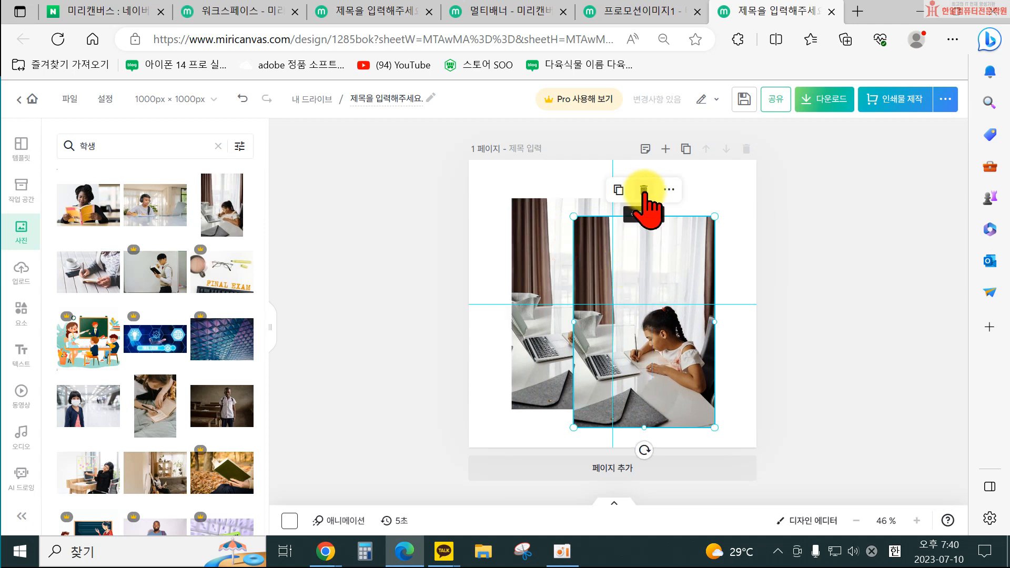
left_click(644, 190)
Select the student photo to examine its property options and more-options menu.
left_click(572, 255)
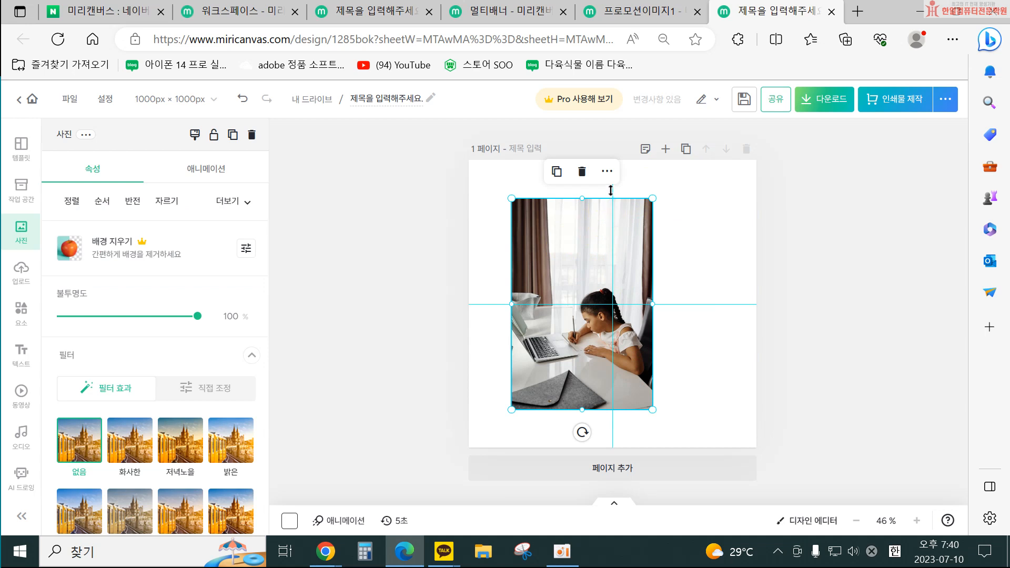
left_click(607, 172)
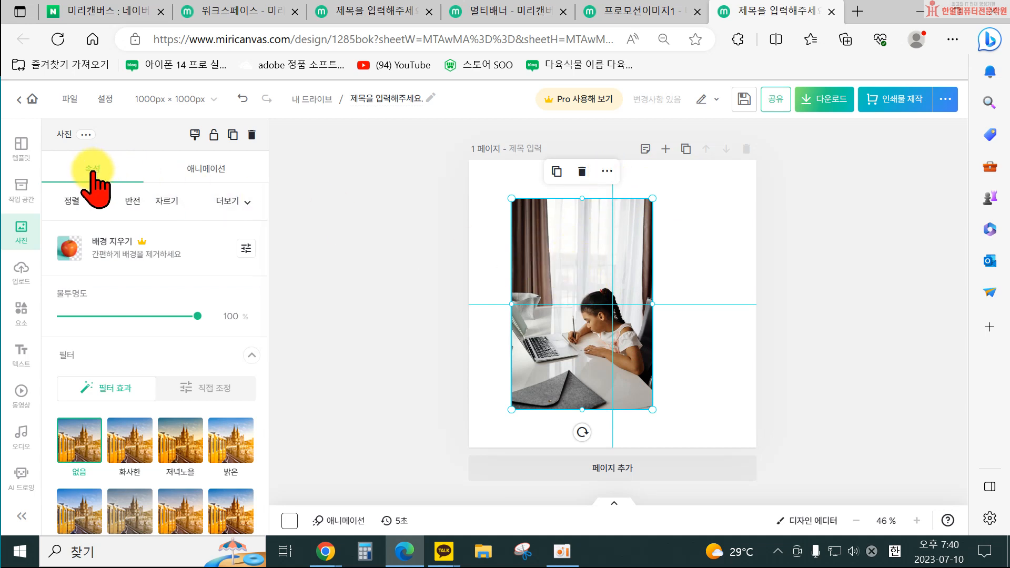
left_click(388, 334)
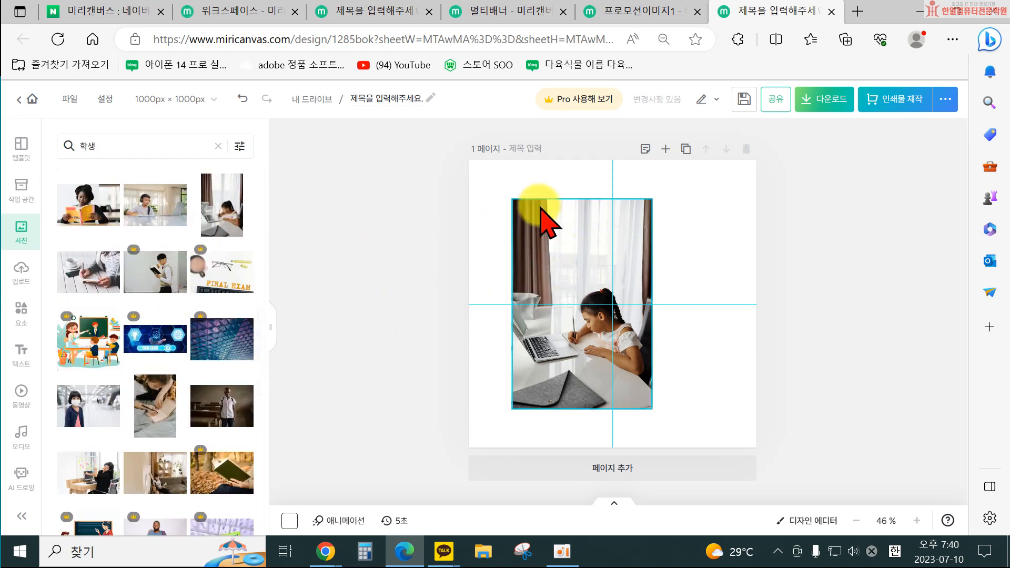
left_click(565, 238)
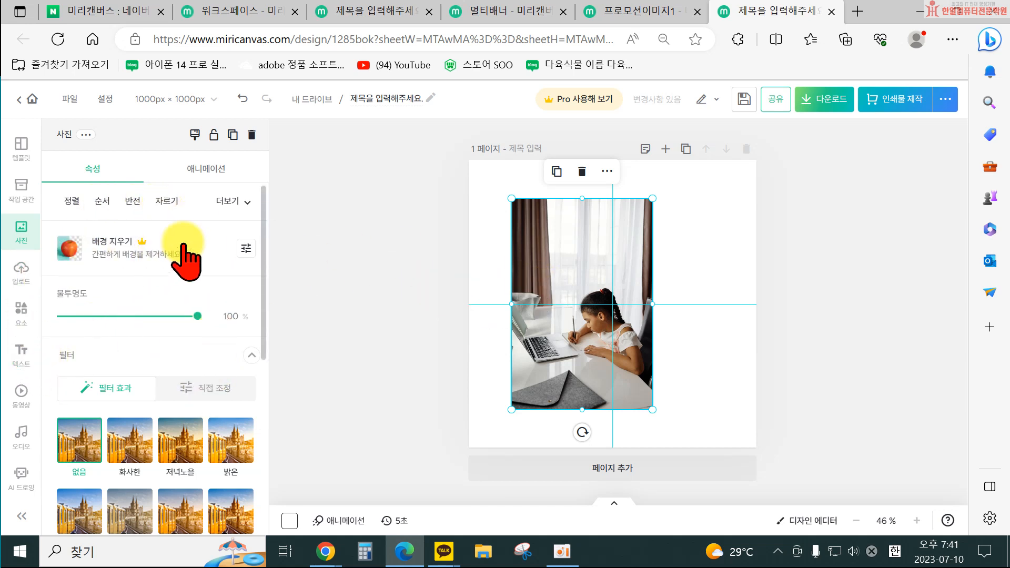
left_click(310, 215)
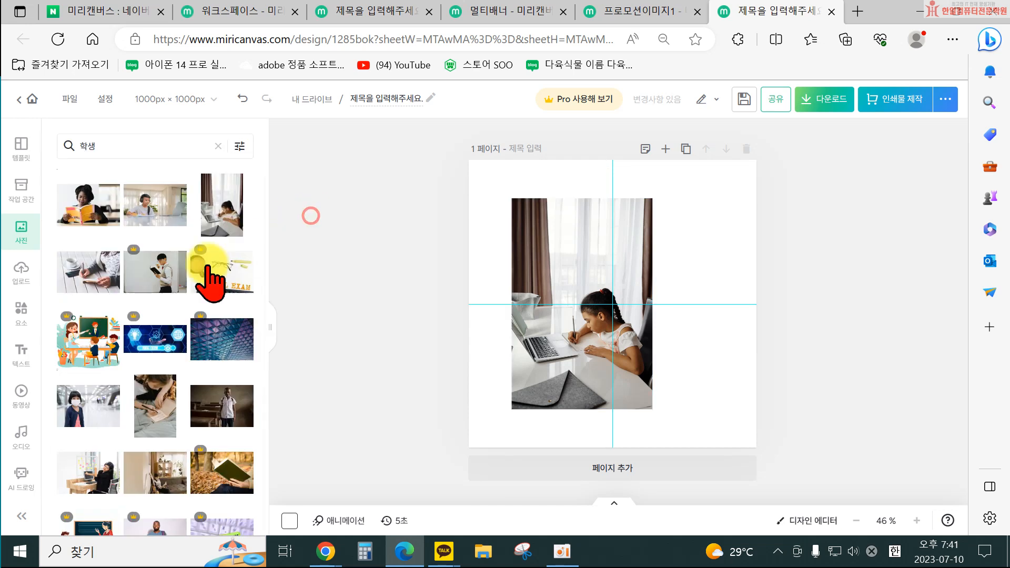
Add the photo of a woman reading a yellow book from the 학생 results and move it toward the lower right of the page.
left_click(88, 208)
left_click_drag(577, 316, 611, 396)
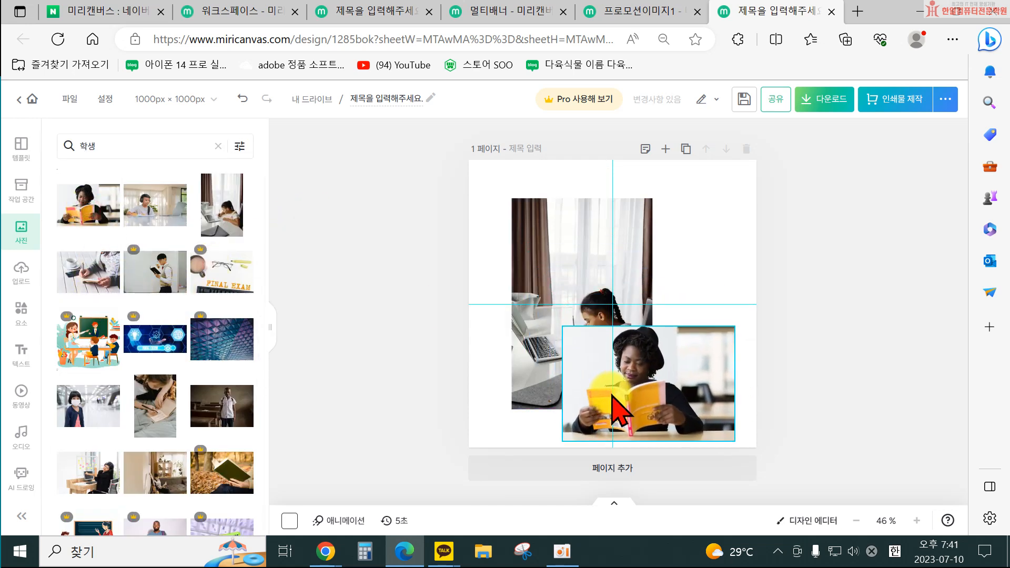
left_click(698, 406)
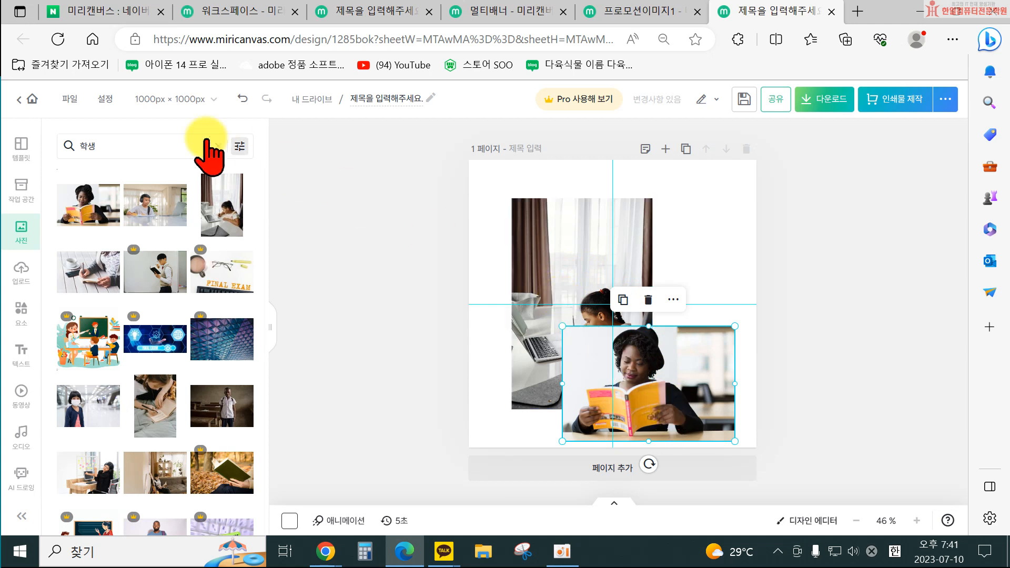
Send the reading photo all the way to the back of the layer order.
left_click(678, 364)
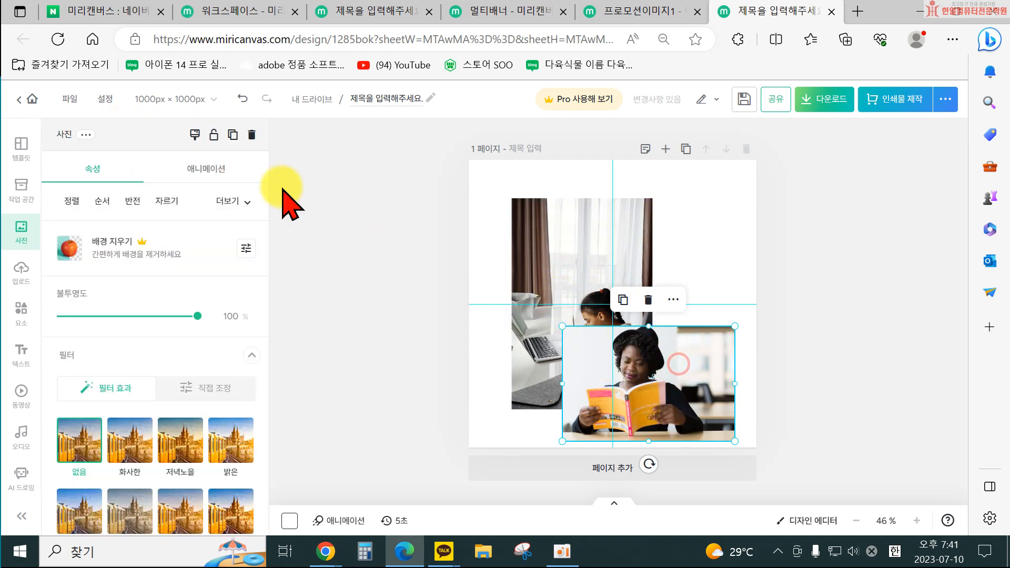
left_click(102, 201)
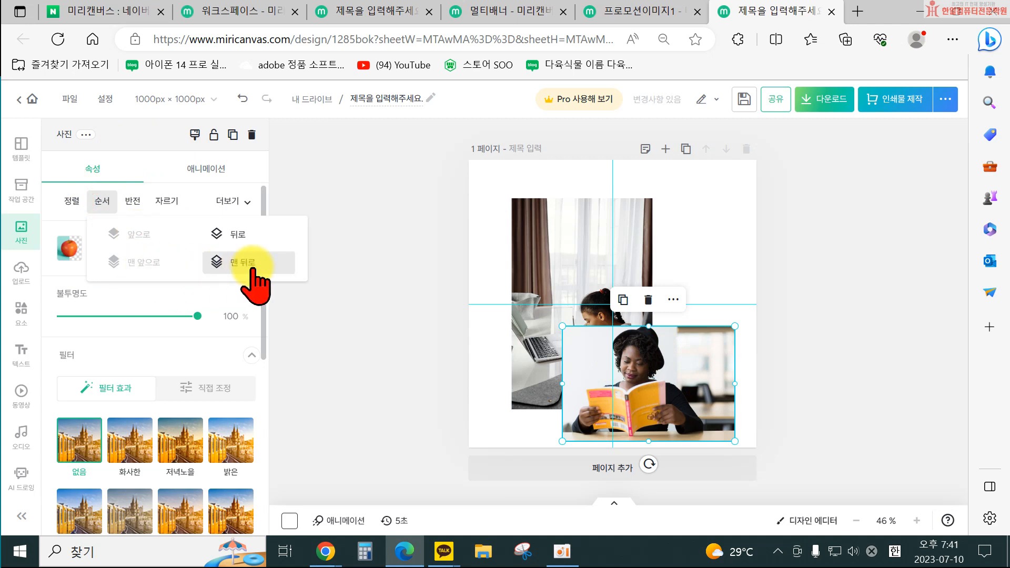
left_click(234, 235)
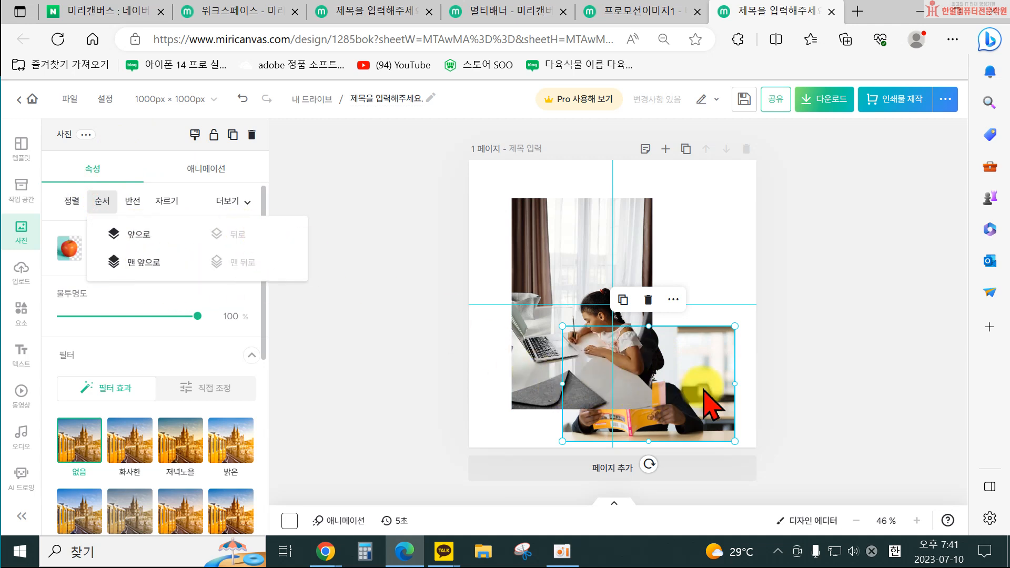
Rearrange the photos, shrinking the student photo into the upper-left area above the reading photo, which shifts slightly left.
left_click_drag(536, 305, 537, 253)
left_click_drag(679, 392, 651, 394)
left_click(608, 294)
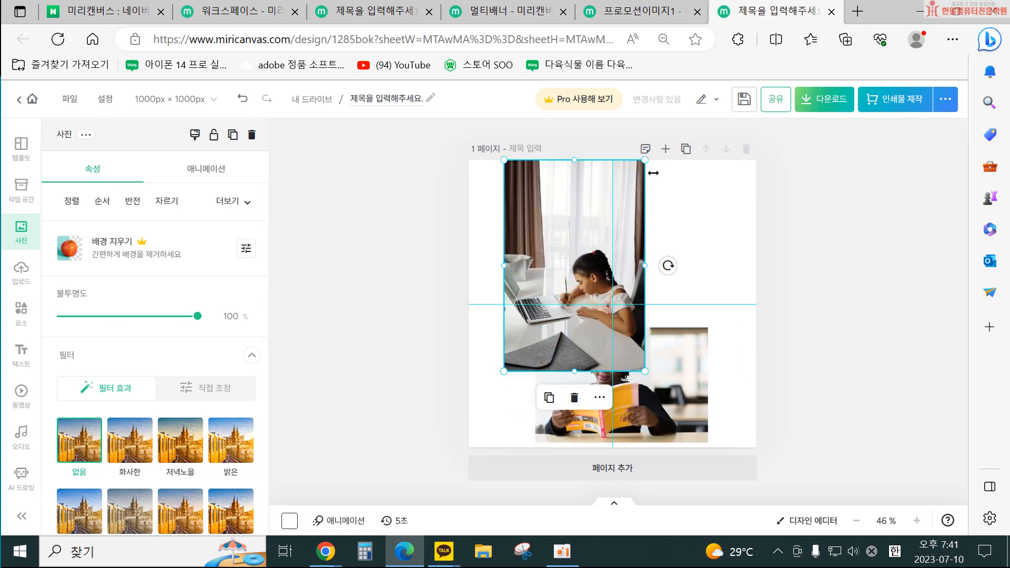
left_click_drag(651, 162, 600, 215)
left_click_drag(529, 295, 551, 228)
Select both photos together and align them to the left.
left_click(552, 403)
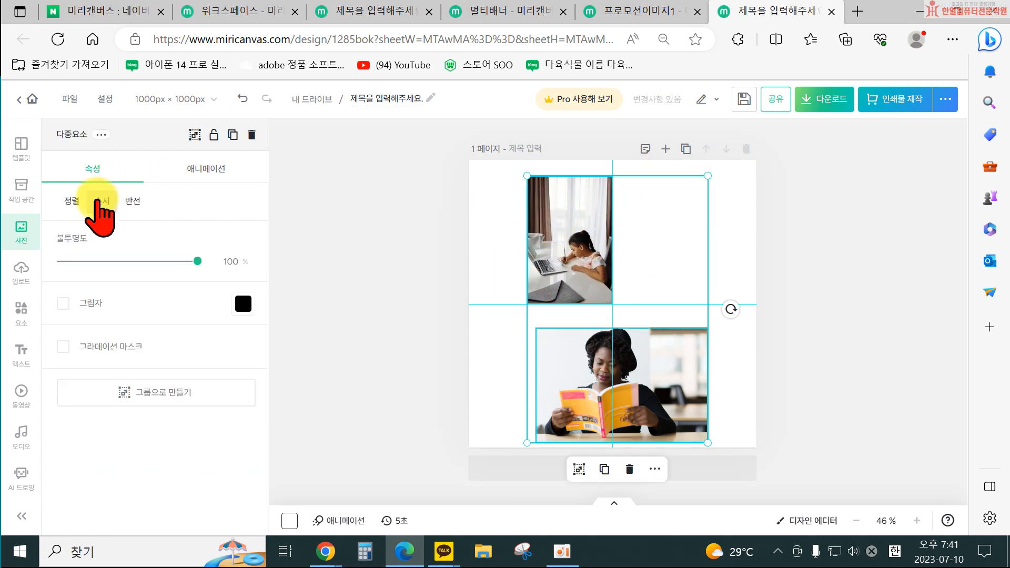
left_click(77, 200)
left_click(100, 234)
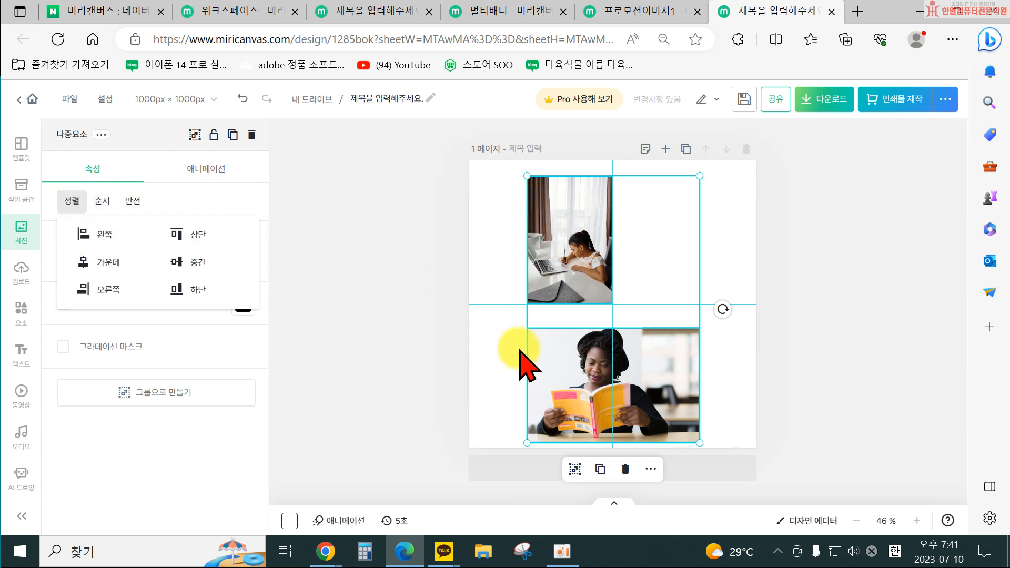
Enlarge the student photo slightly so its lower edge reaches the reading photo.
left_click(369, 328)
left_click(581, 242)
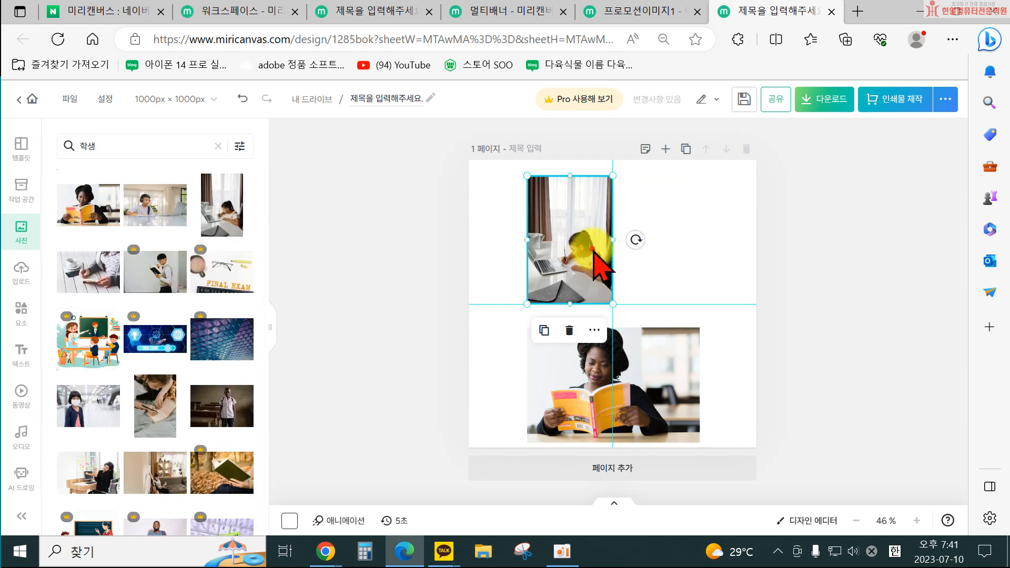
left_click_drag(610, 304, 629, 328)
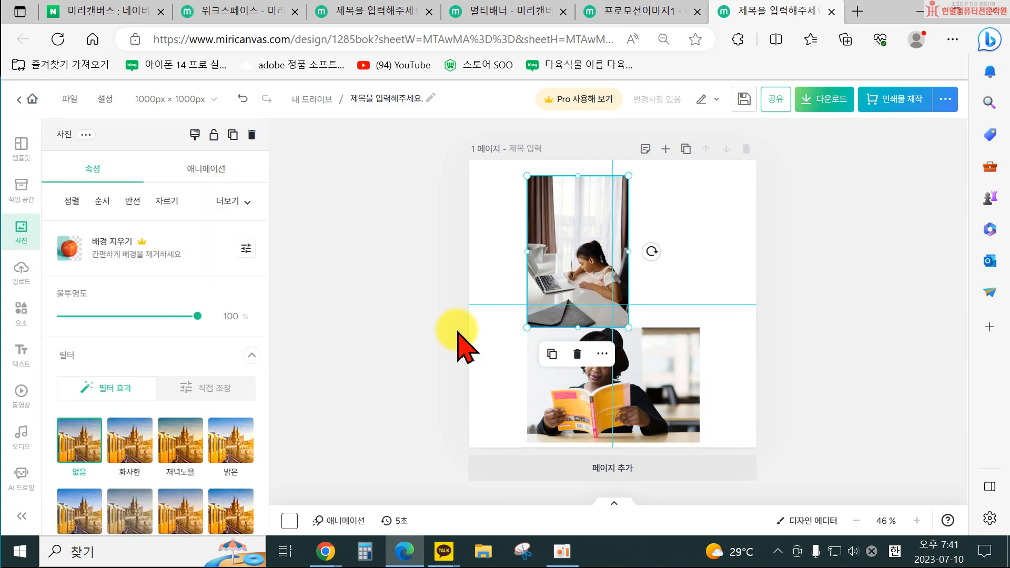
Try flipping the student photo horizontally and vertically, then delete it and undo the deletion.
left_click(132, 201)
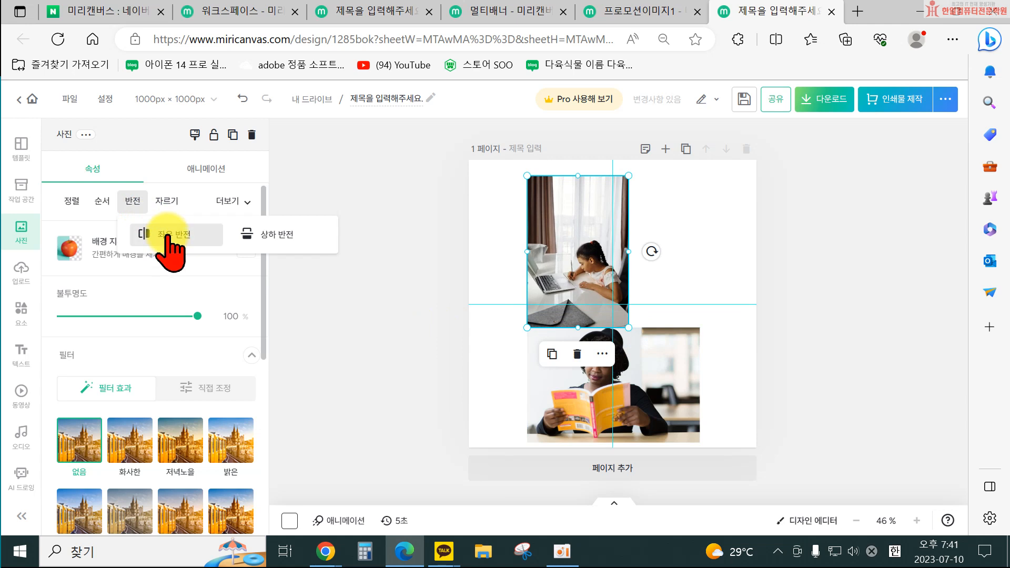
left_click(166, 236)
left_click(167, 235)
left_click(246, 235)
left_click(247, 235)
left_click(174, 232)
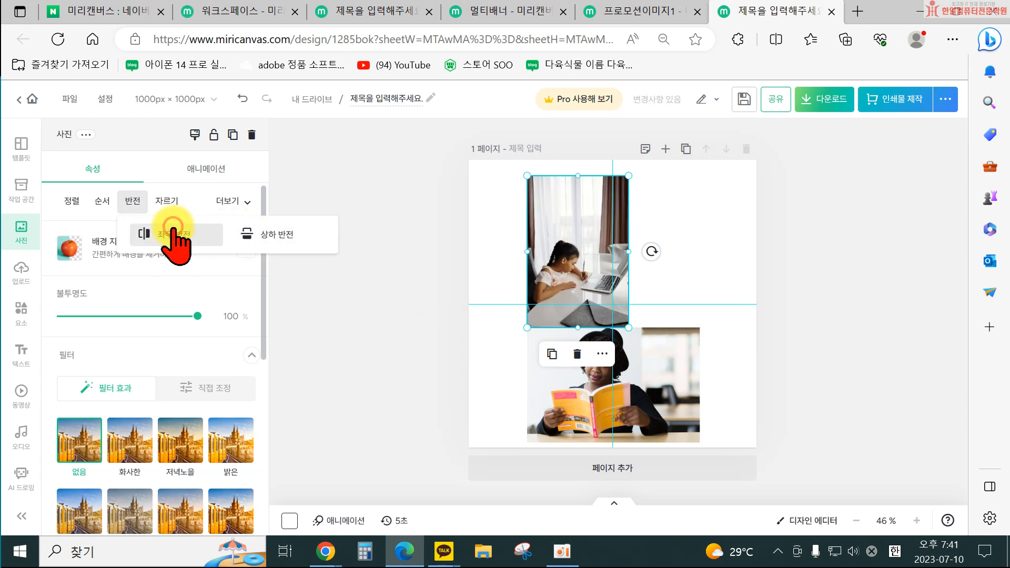
left_click(166, 235)
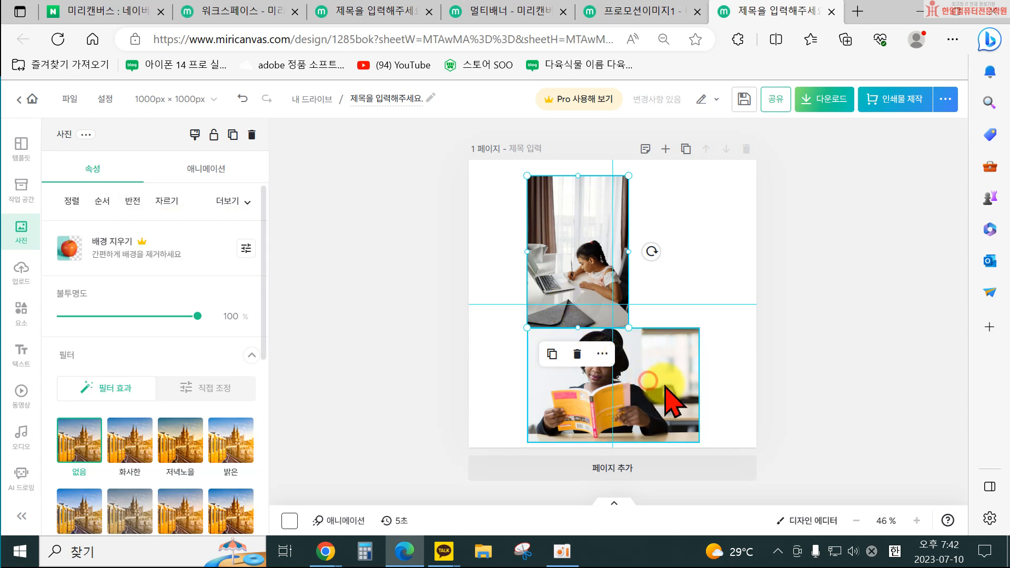
key("Delete")
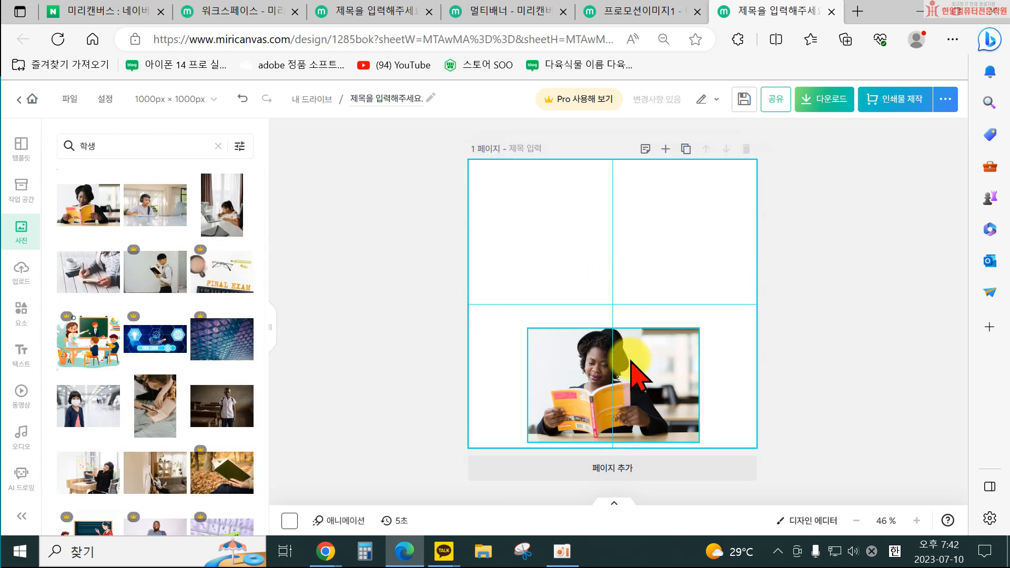
key("ctrl+z")
Crop the student photo, trimming its top and bottom into a landscape shape.
left_click(587, 316)
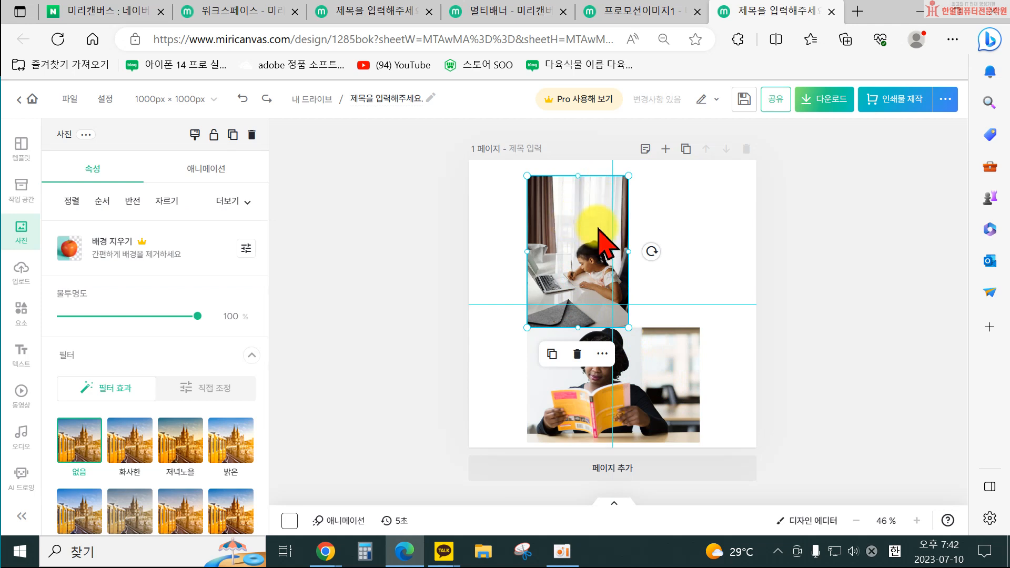
left_click(167, 203)
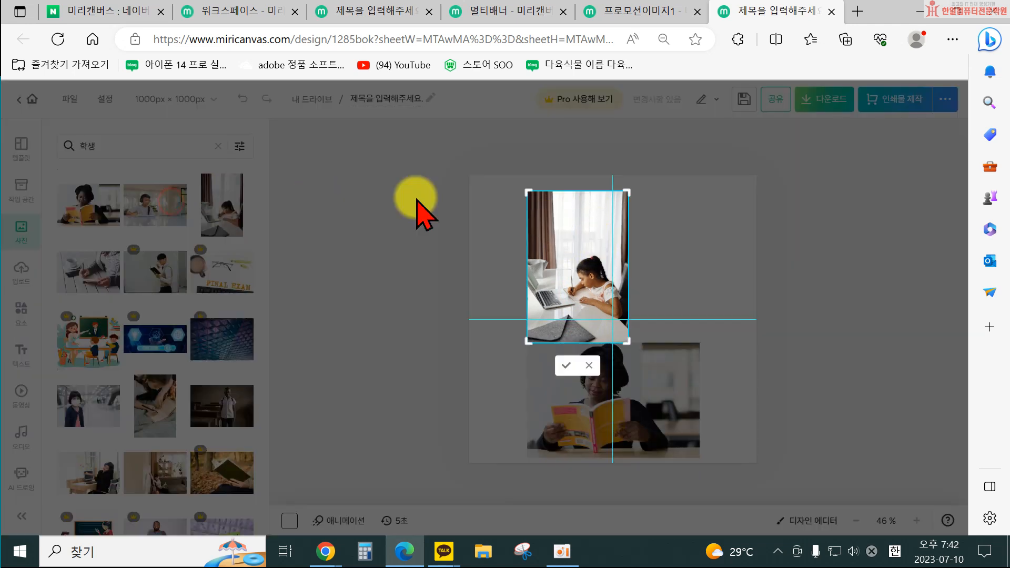
left_click_drag(578, 192, 578, 247)
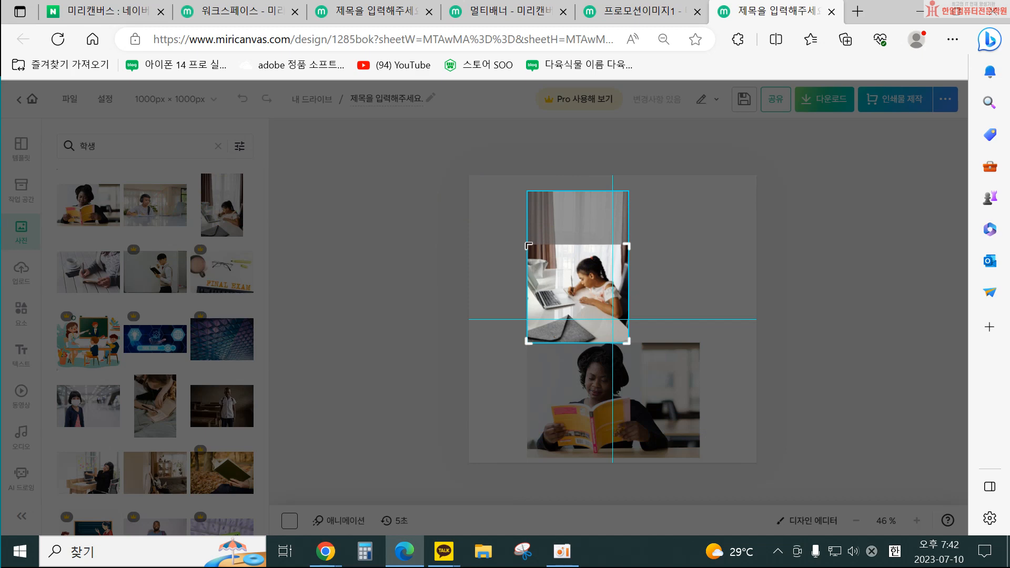
left_click_drag(528, 341, 529, 315)
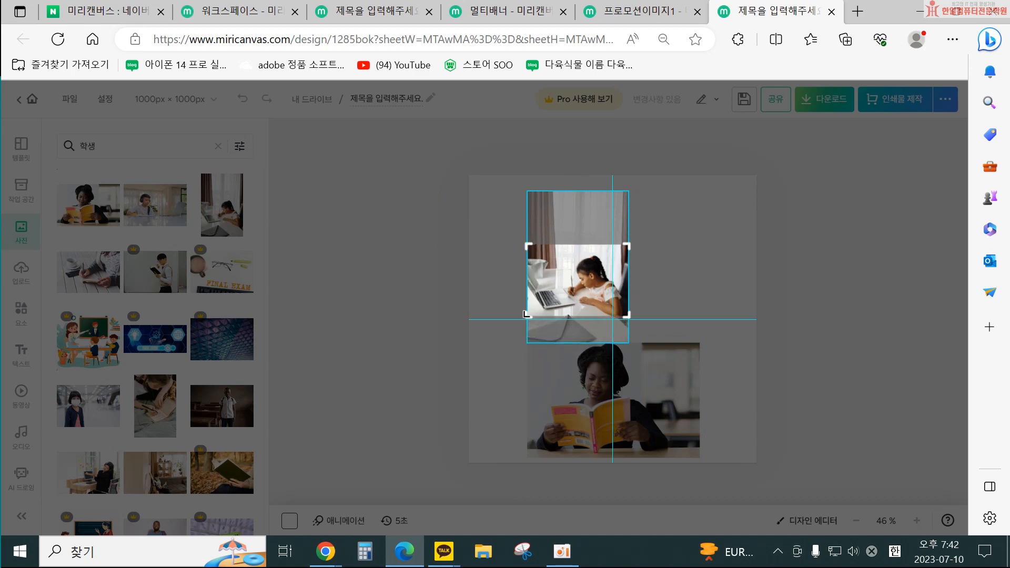
left_click(571, 338)
Enlarge the cropped student photo and move it into the upper half above the reading photo.
left_click_drag(629, 301, 691, 385)
left_click_drag(642, 293, 627, 244)
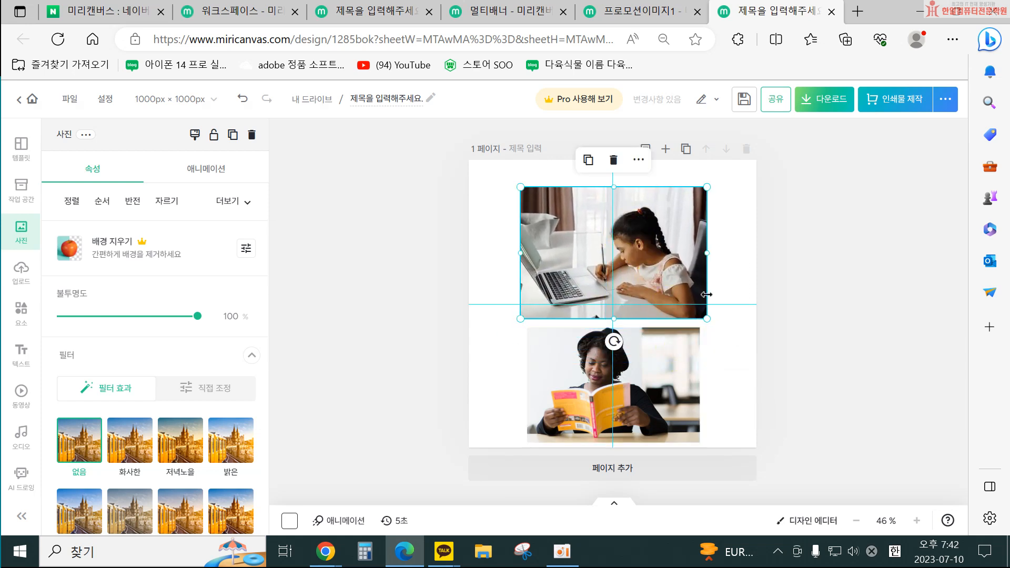
Crop a little off the student photo's left side and nudge it to line up above the reading photo.
left_click(176, 203)
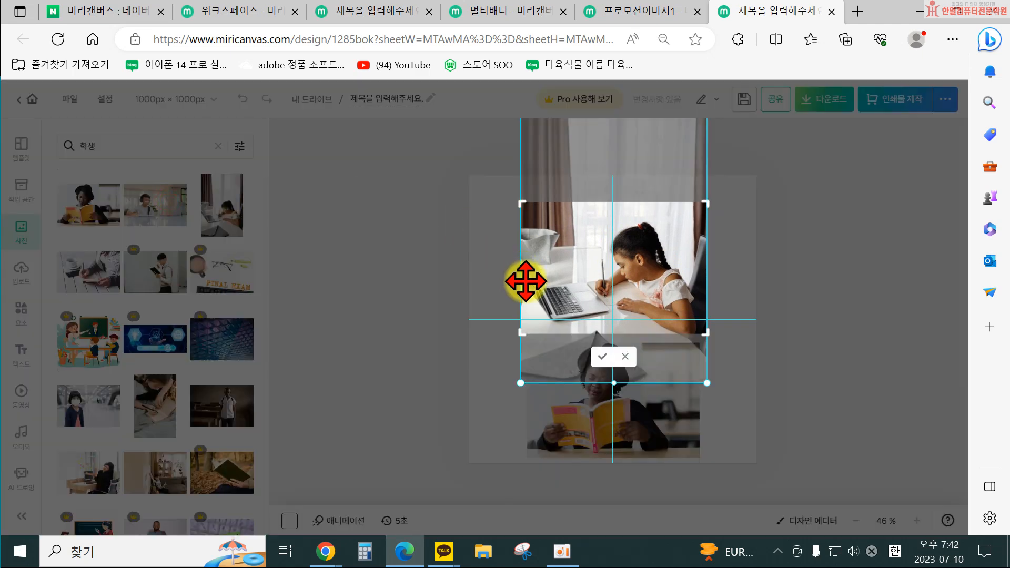
left_click_drag(522, 335, 536, 334)
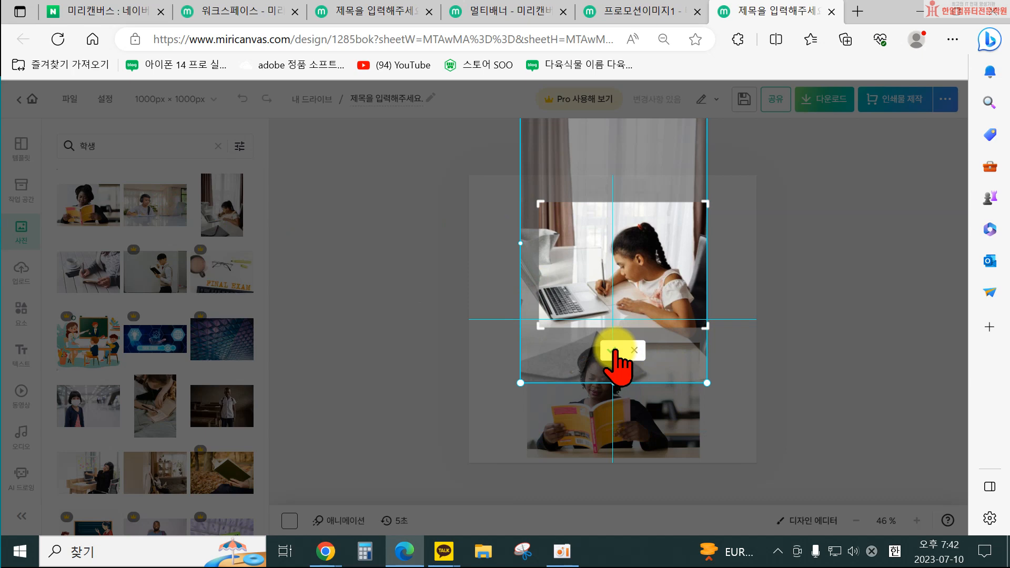
left_click(610, 351)
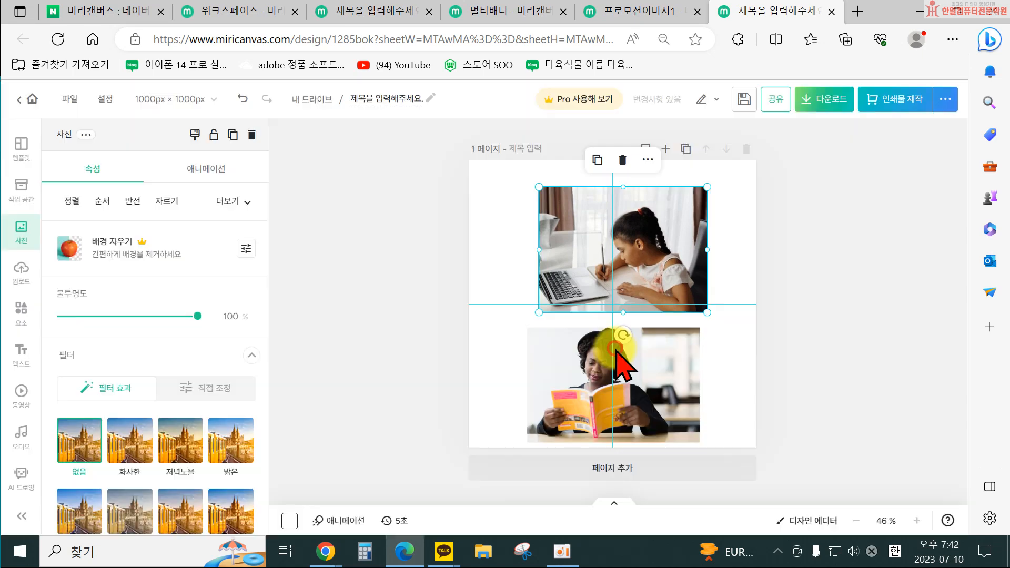
left_click(805, 360)
left_click_drag(687, 271, 678, 284)
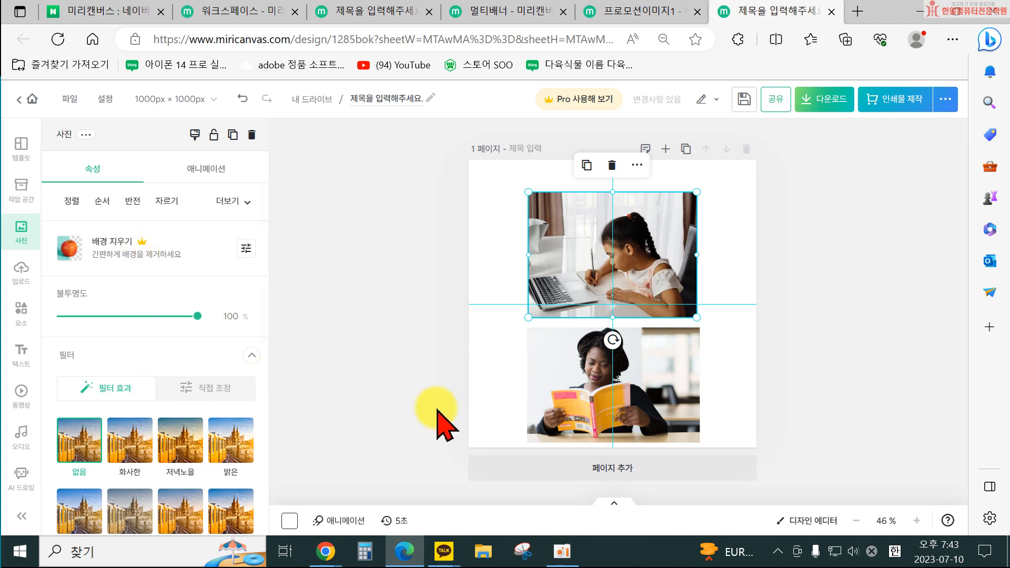
scroll(226, 316, "down", 1)
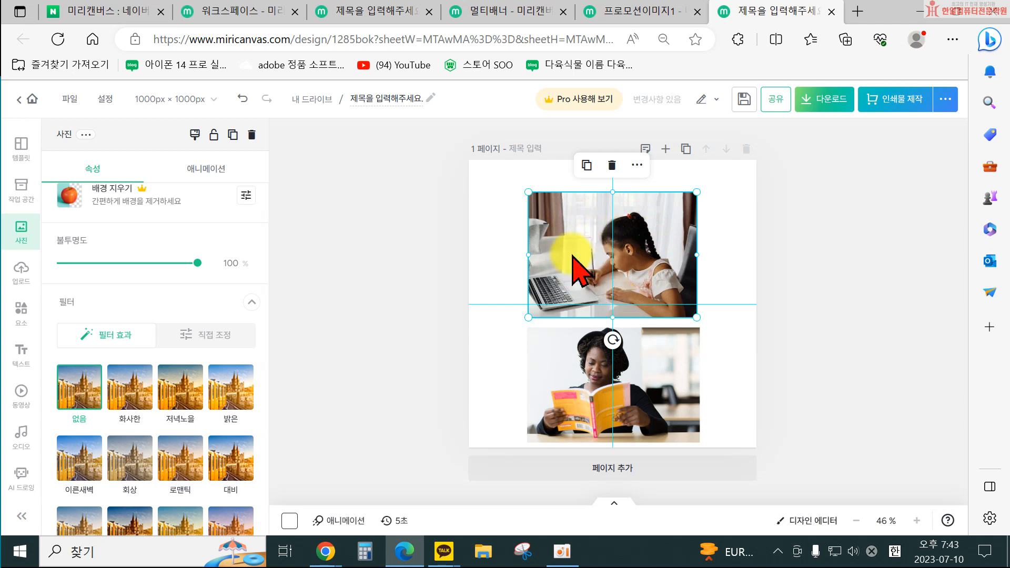
left_click_drag(197, 263, 219, 266)
left_click(447, 284)
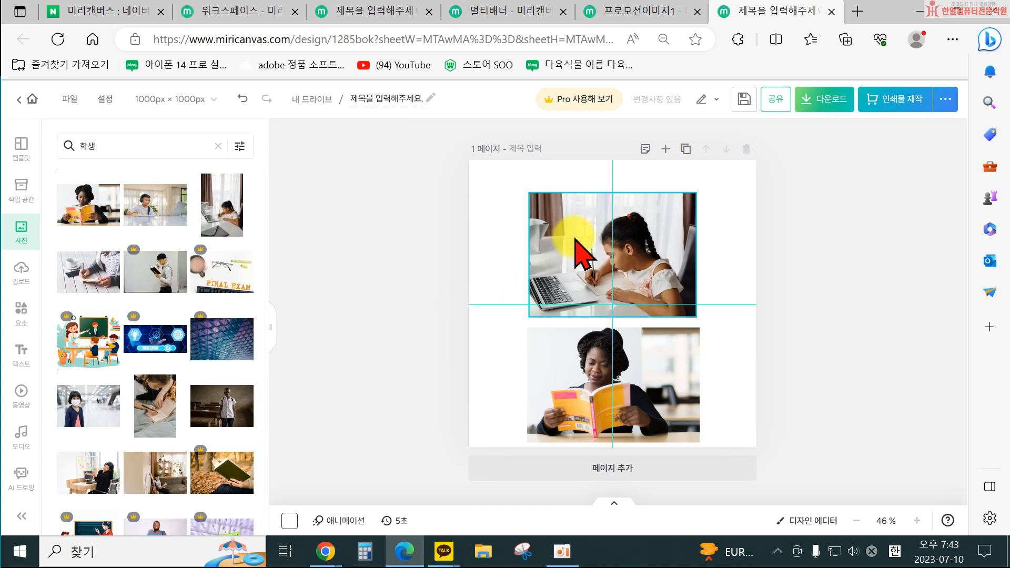
Try several filter effects on the student photo and apply the 화사한 filter.
left_click(574, 236)
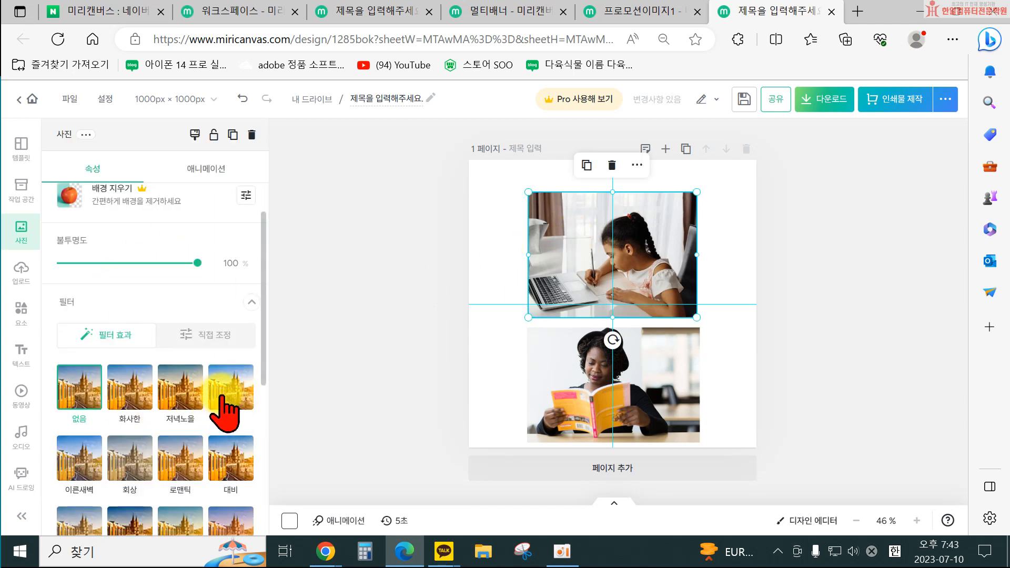
scroll(234, 459, "down", 1)
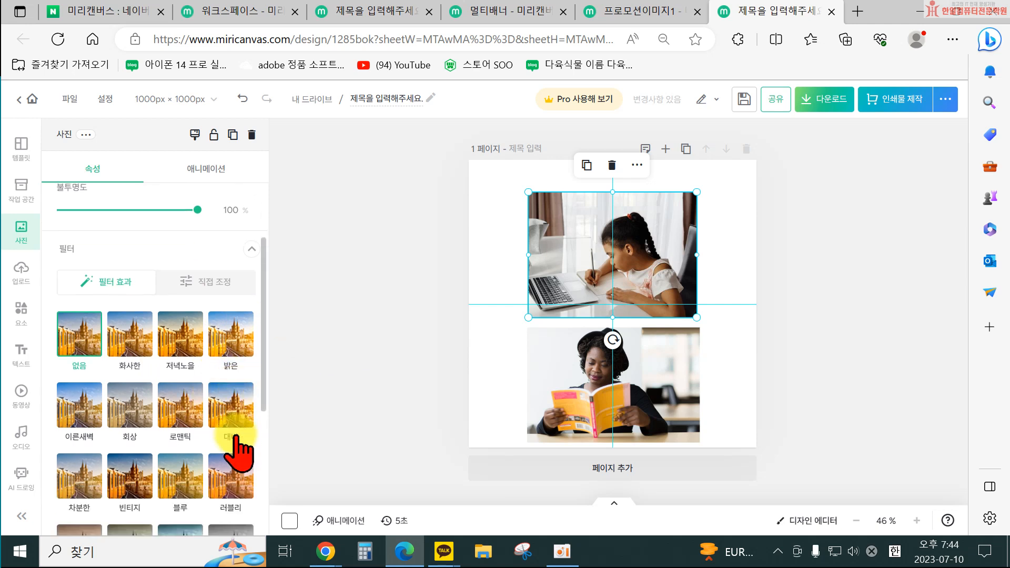
left_click(229, 338)
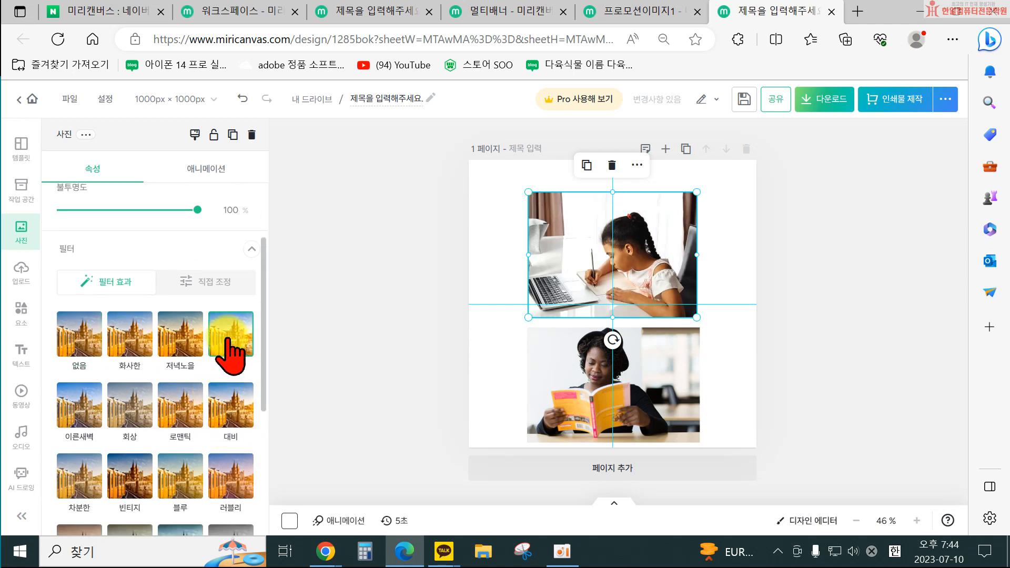
left_click(185, 377)
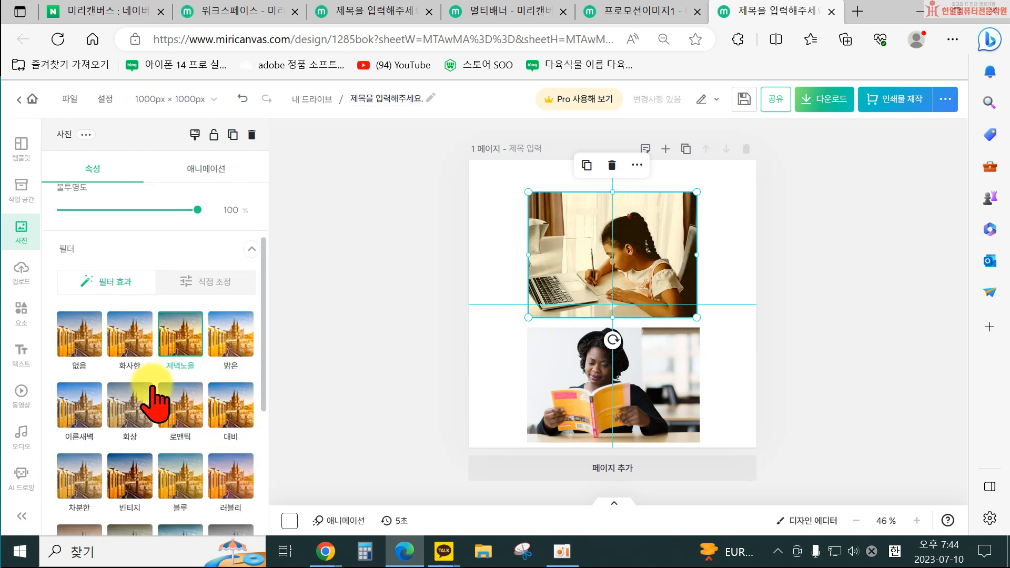
left_click(166, 401)
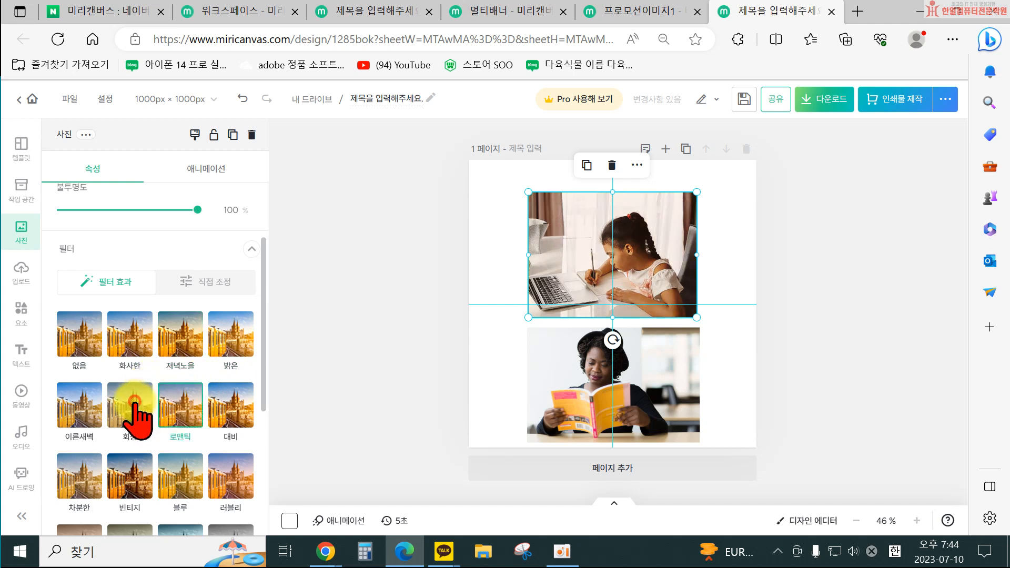
left_click(135, 401)
left_click(131, 334)
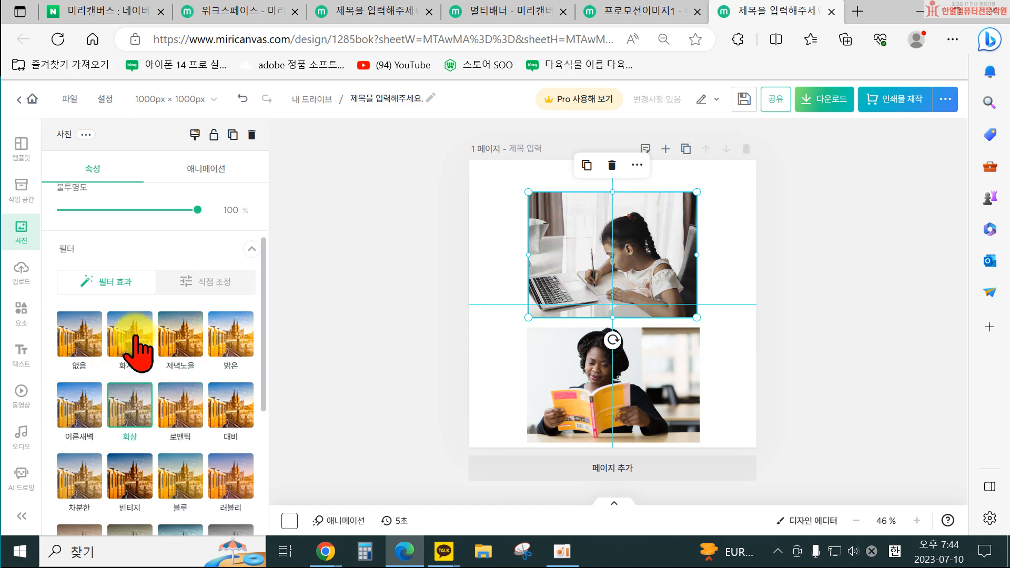
left_click(80, 334)
left_click(136, 337)
Open manual adjustment for the student photo and set brightness to 29 and contrast to 26.
scroll(175, 368, "down", 2)
scroll(174, 384, "up", 3)
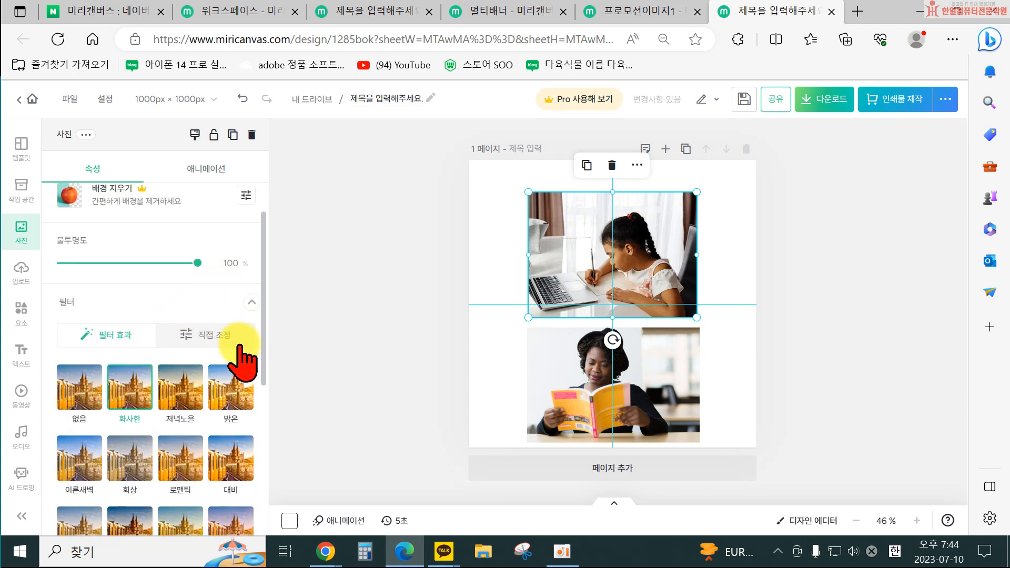
left_click(221, 336)
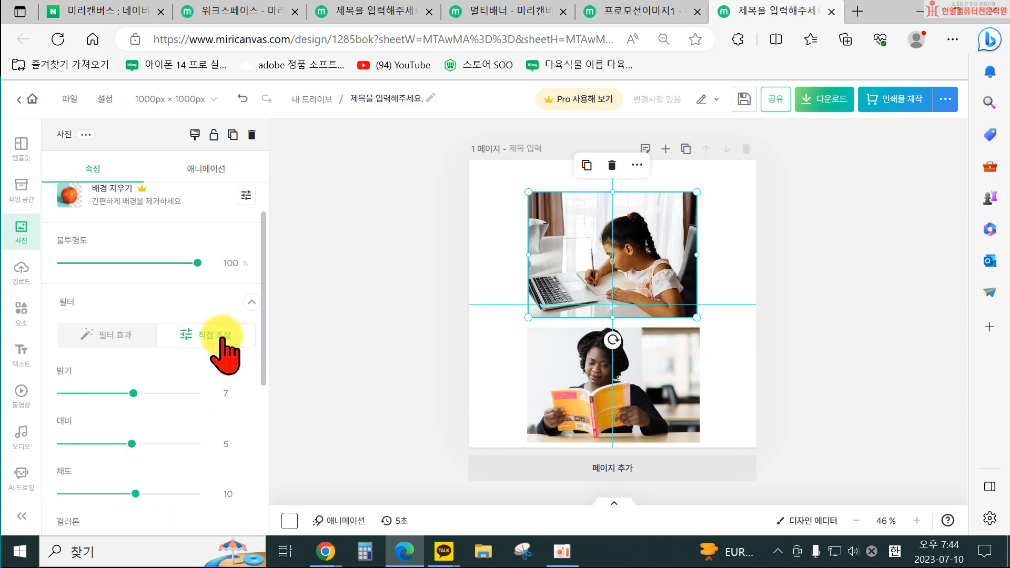
scroll(180, 363, "down", 1)
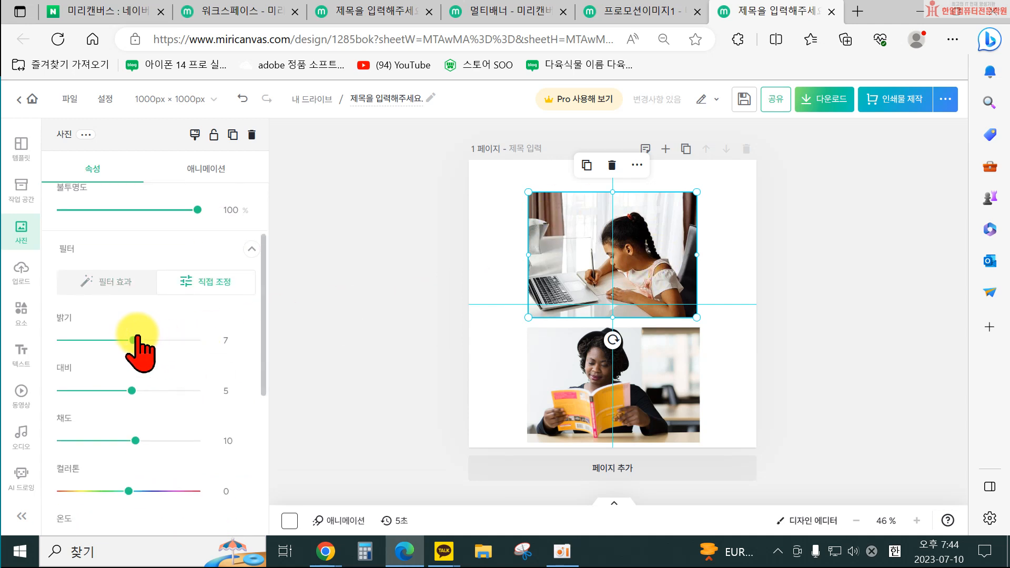
left_click_drag(135, 337, 140, 338)
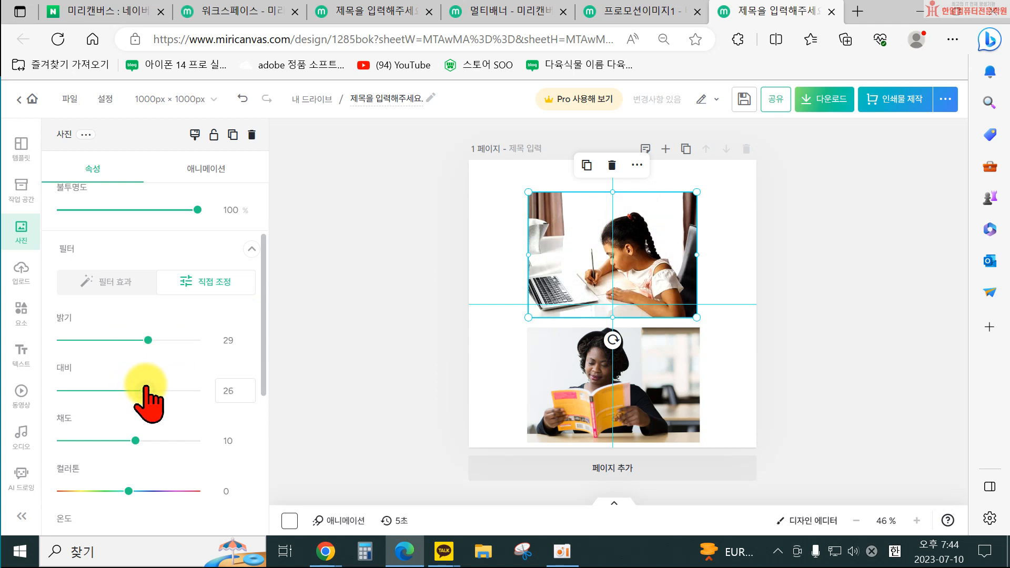
Set the student photo's sharpness/blur (선명/흐림) to -3.
scroll(142, 383, "down", 2)
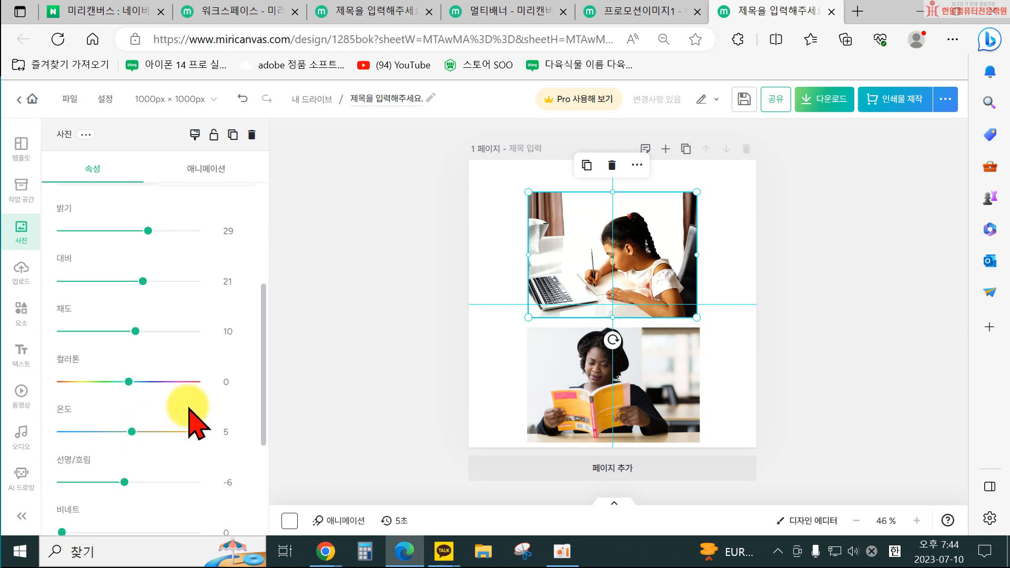
scroll(152, 415, "down", 1)
mouse_move(125, 431)
left_mouse_down()
mouse_move(139, 431)
mouse_move(126, 432)
left_mouse_up()
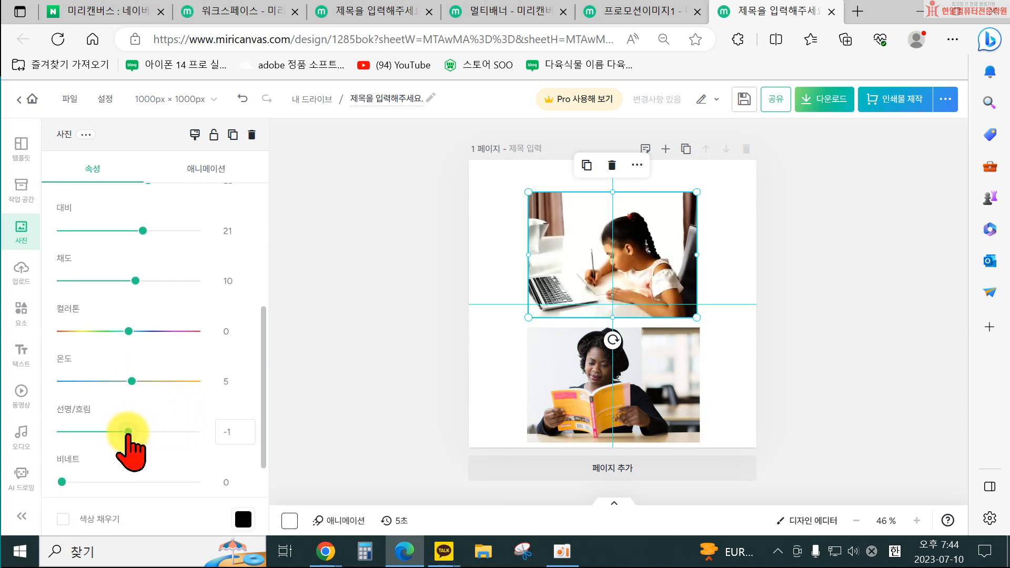
scroll(168, 434, "down", 1)
scroll(179, 421, "down", 2)
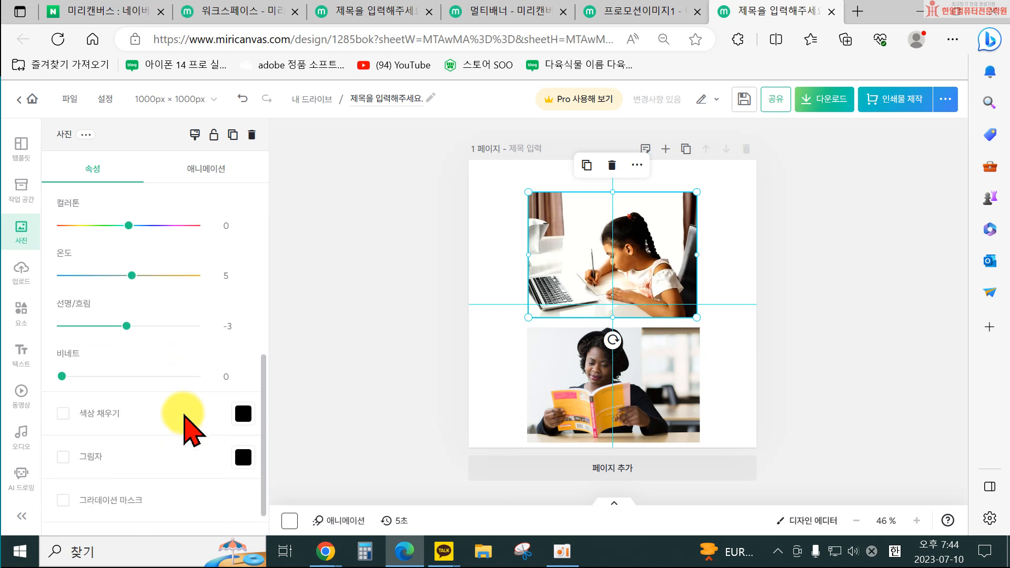
Move the student photo toward the page's top-left corner and enable its shadow.
left_click_drag(566, 251, 535, 233)
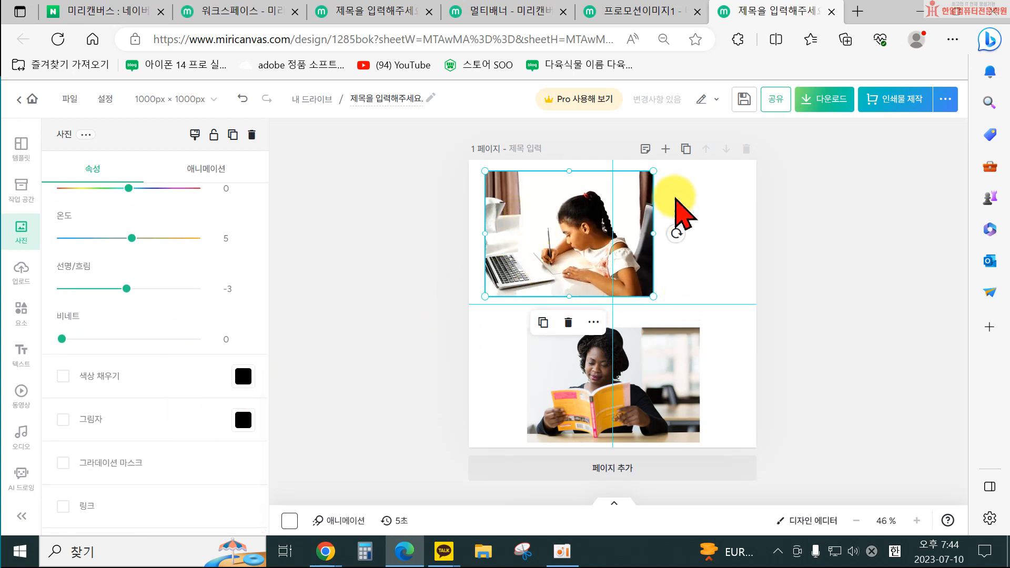
left_click(102, 419)
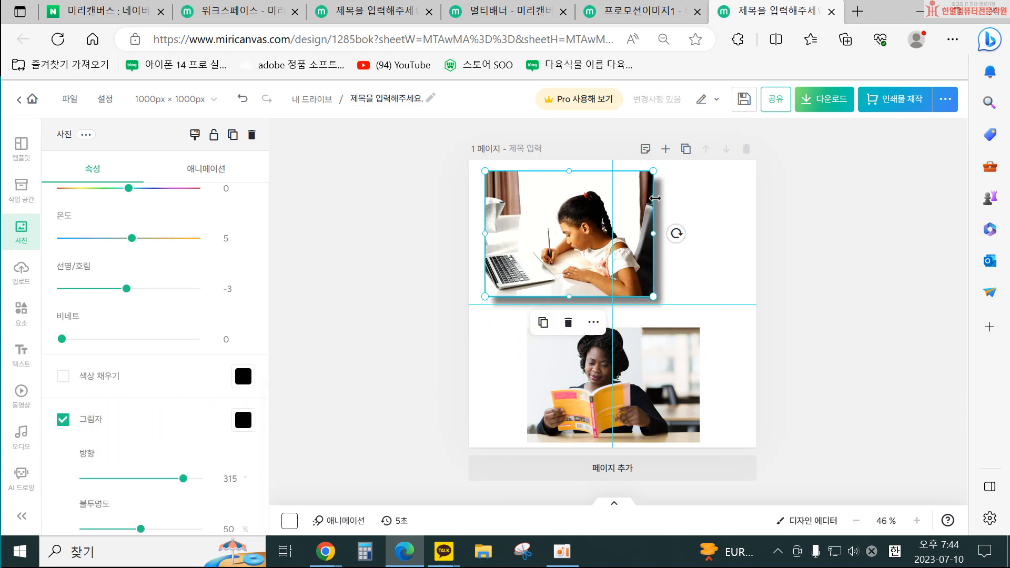
Turn off guideline display in the editor settings.
left_click(405, 282)
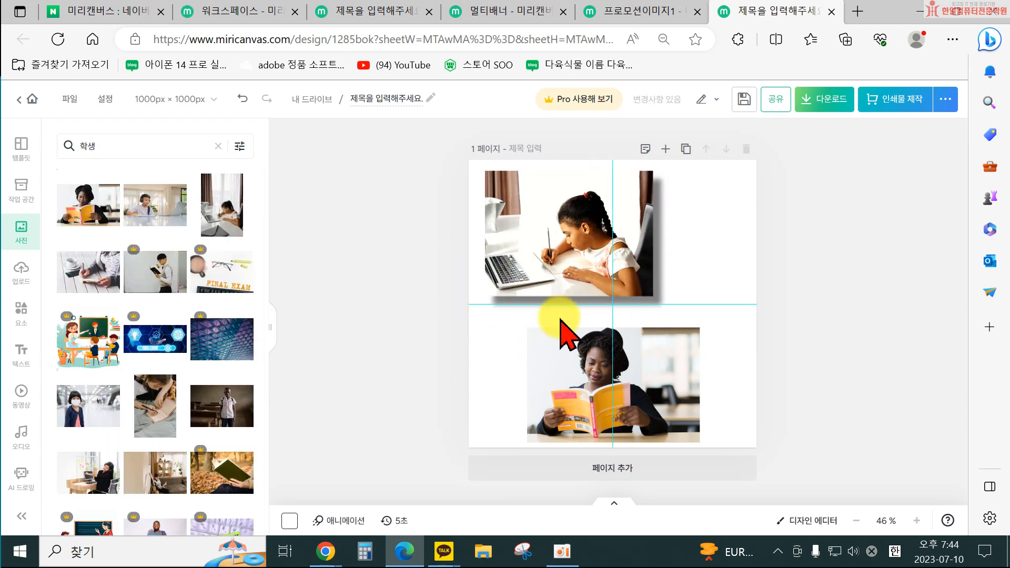
left_click(105, 99)
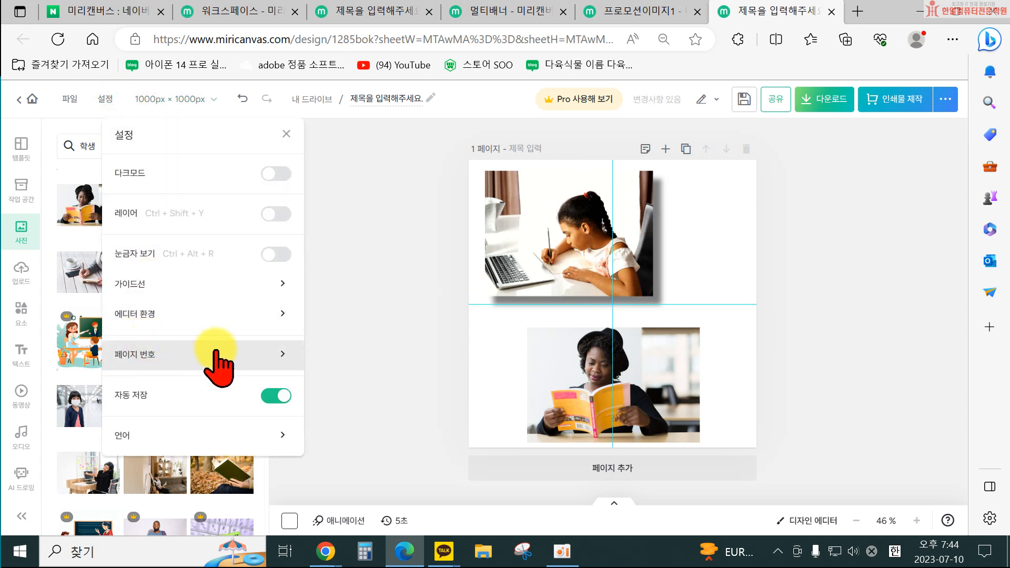
left_click(254, 287)
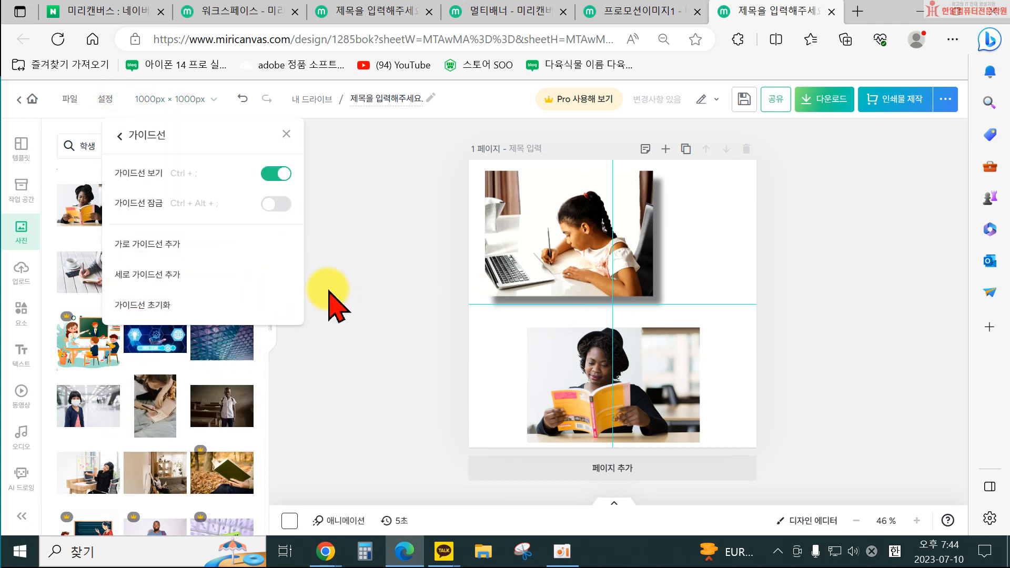
left_click(250, 169)
left_click(327, 316)
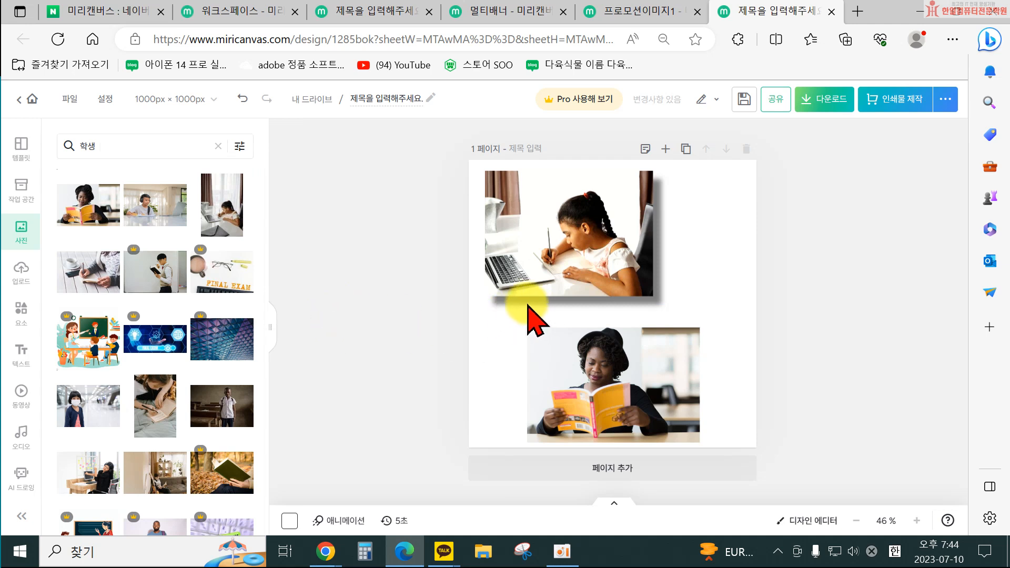
Toggle the student photo's shadow off and back on to compare.
left_click(518, 271)
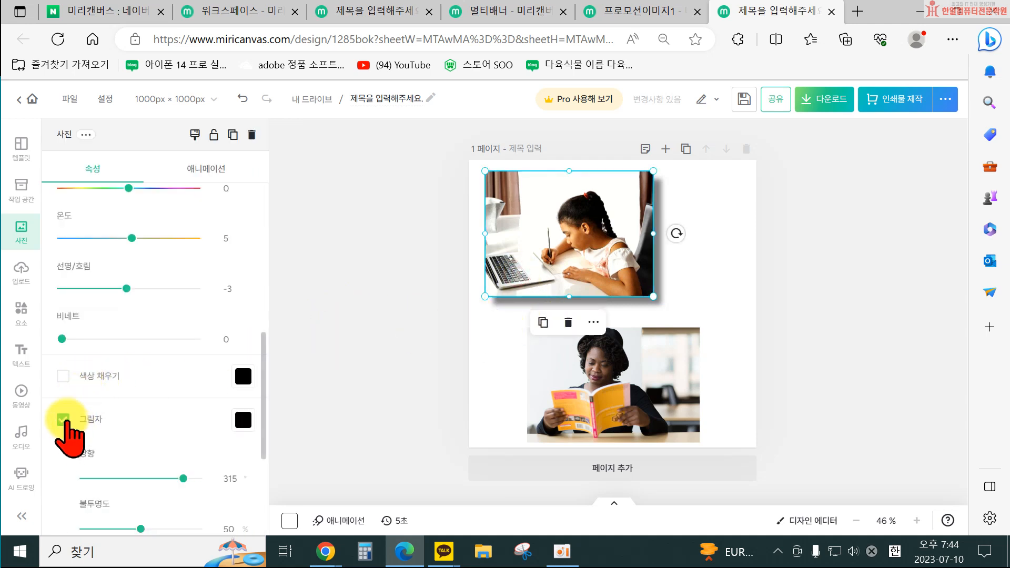
left_click(64, 420)
left_click(342, 397)
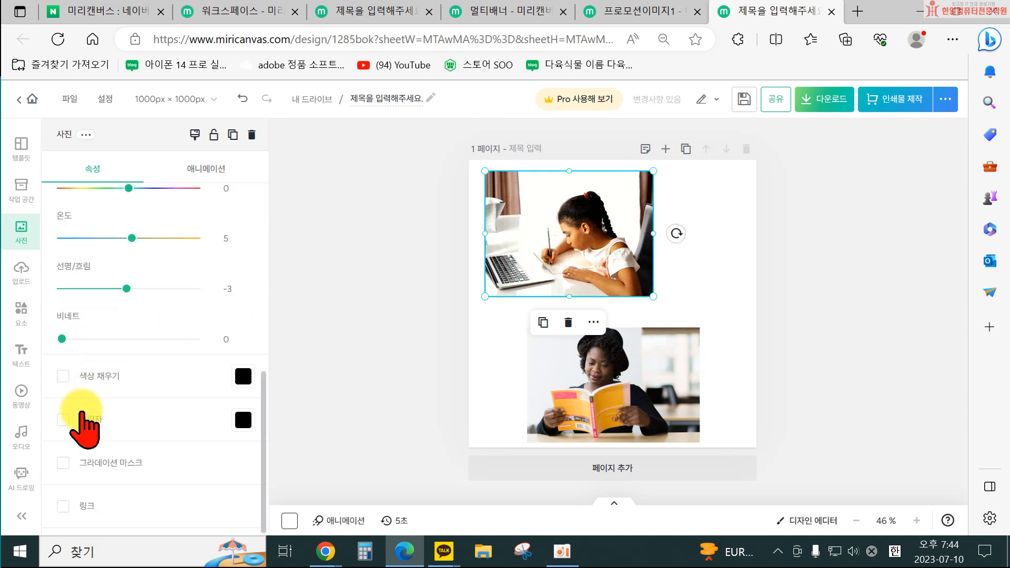
left_click(63, 419)
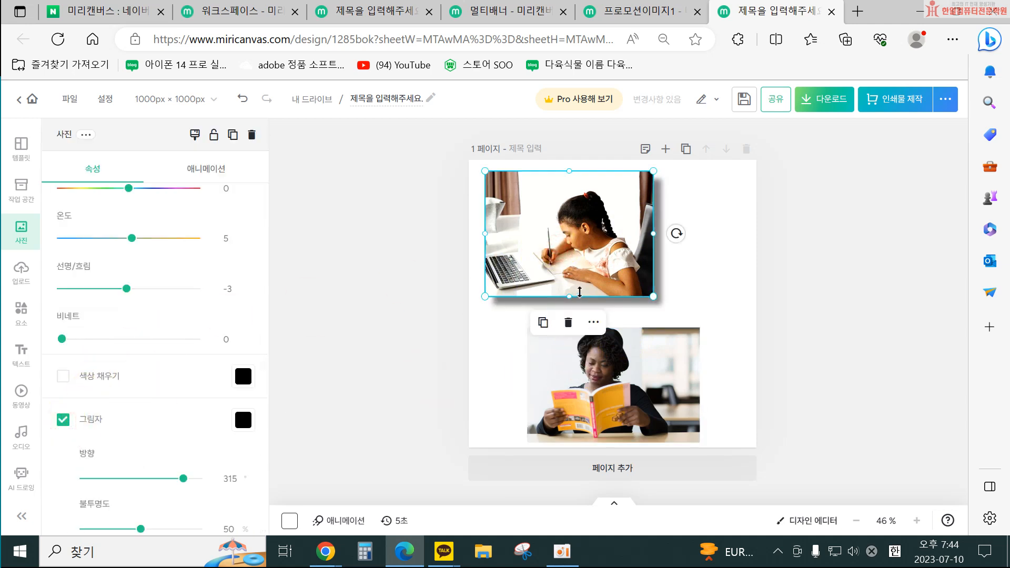
Try light green, blue and a custom yellow colour for the student photo's shadow.
left_click(243, 420)
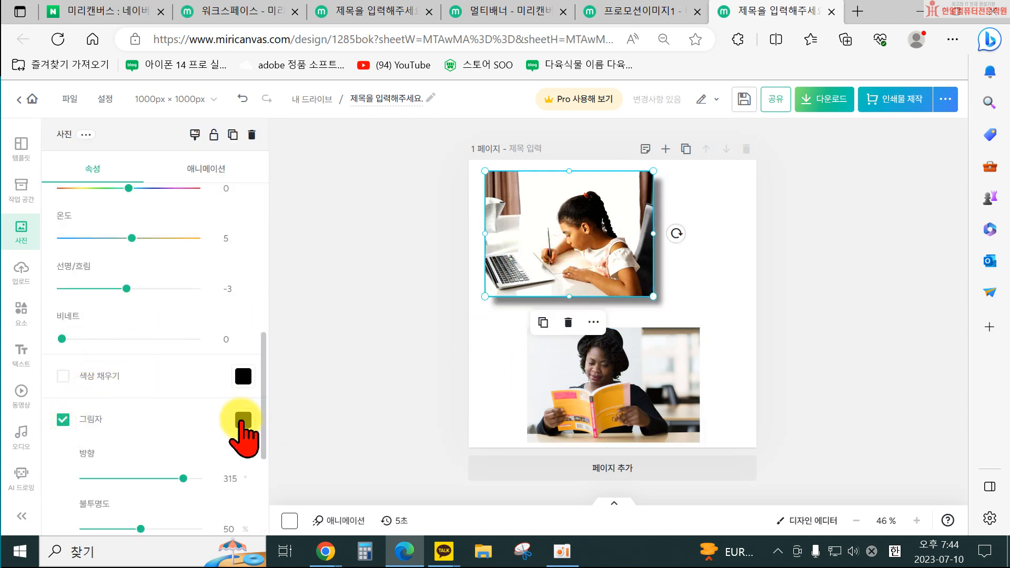
left_click(242, 420)
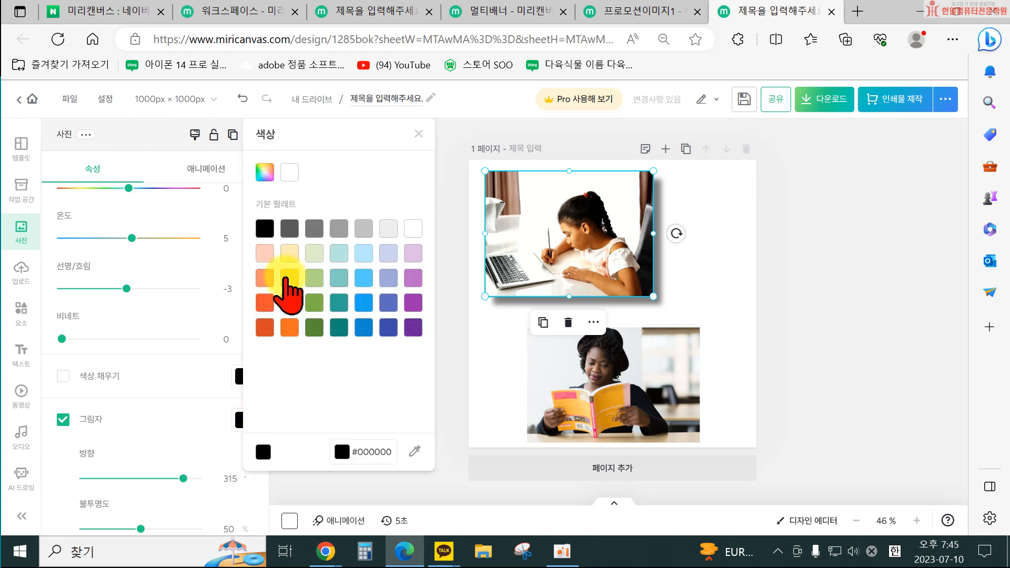
left_click(289, 278)
left_click(316, 281)
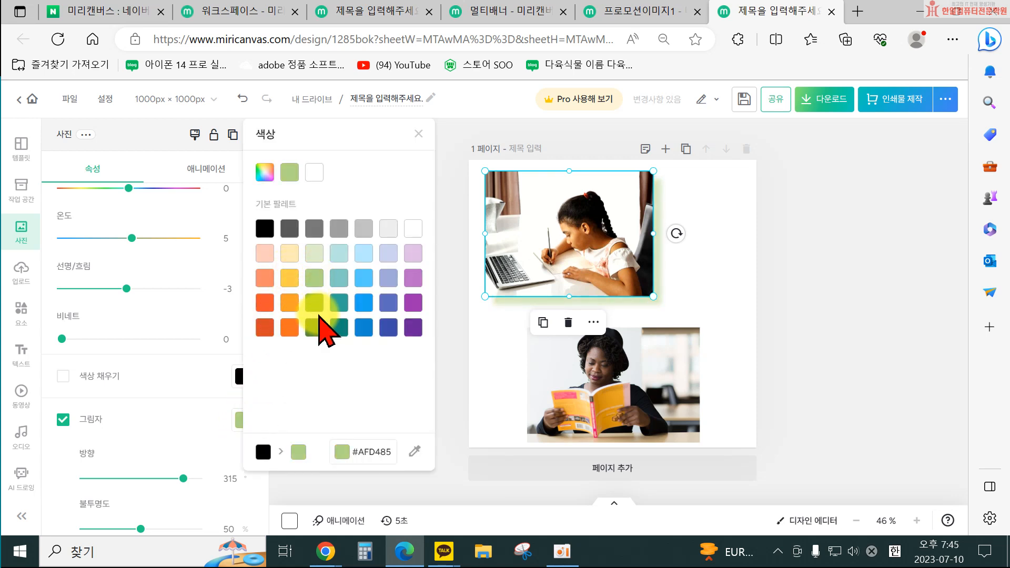
left_click(358, 308)
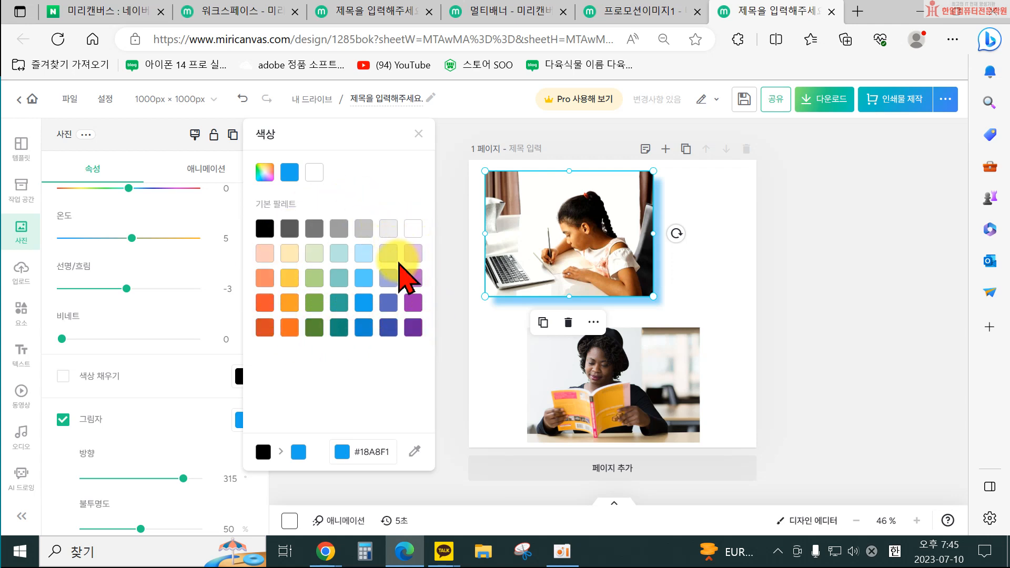
left_click(265, 172)
left_click(386, 225)
left_click_drag(386, 224, 371, 199)
left_click_drag(347, 339, 297, 339)
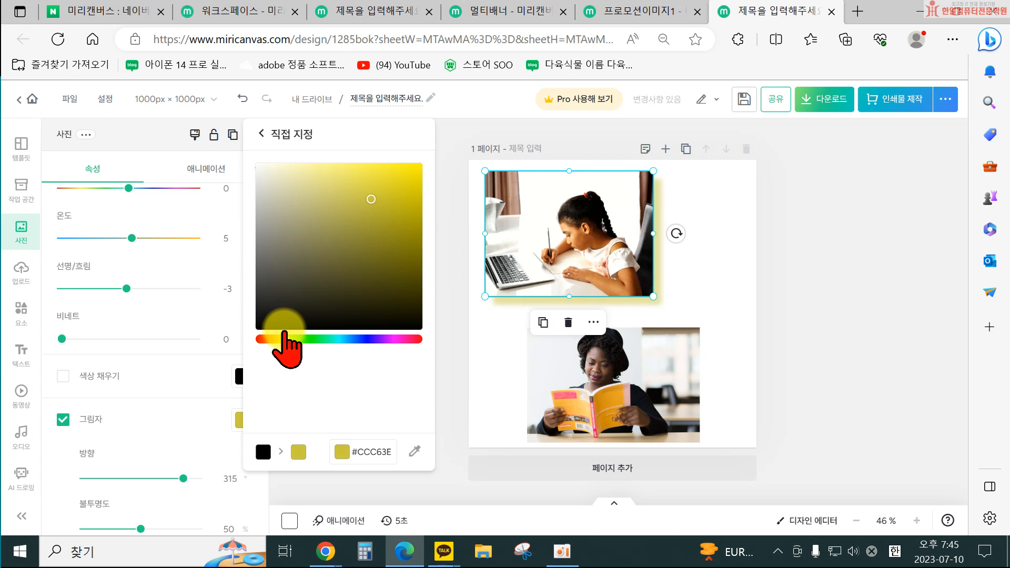
left_click_drag(390, 455, 372, 453)
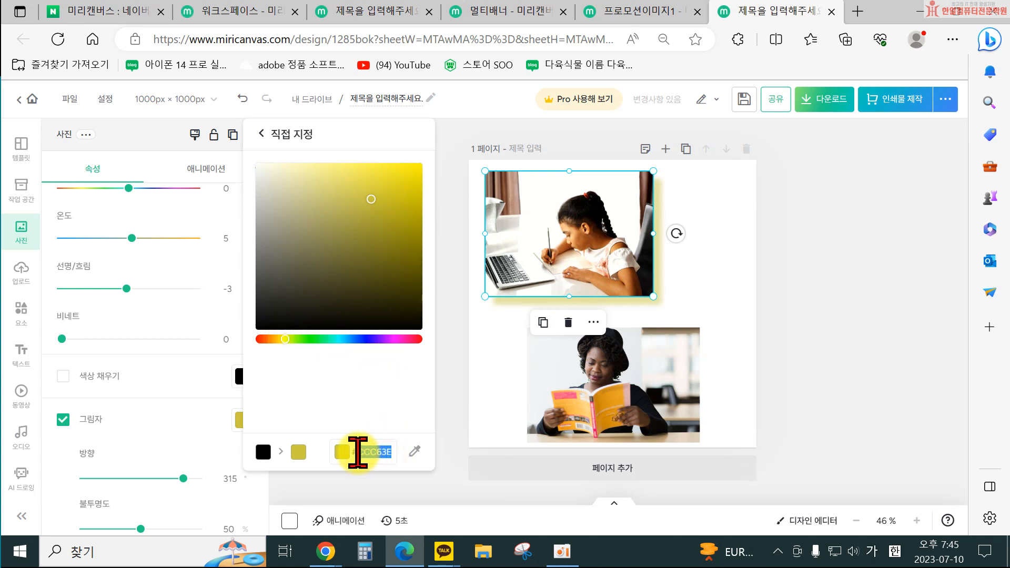
Sample the shadow colour #D38754 from the photo with the eyedropper.
left_click(415, 450)
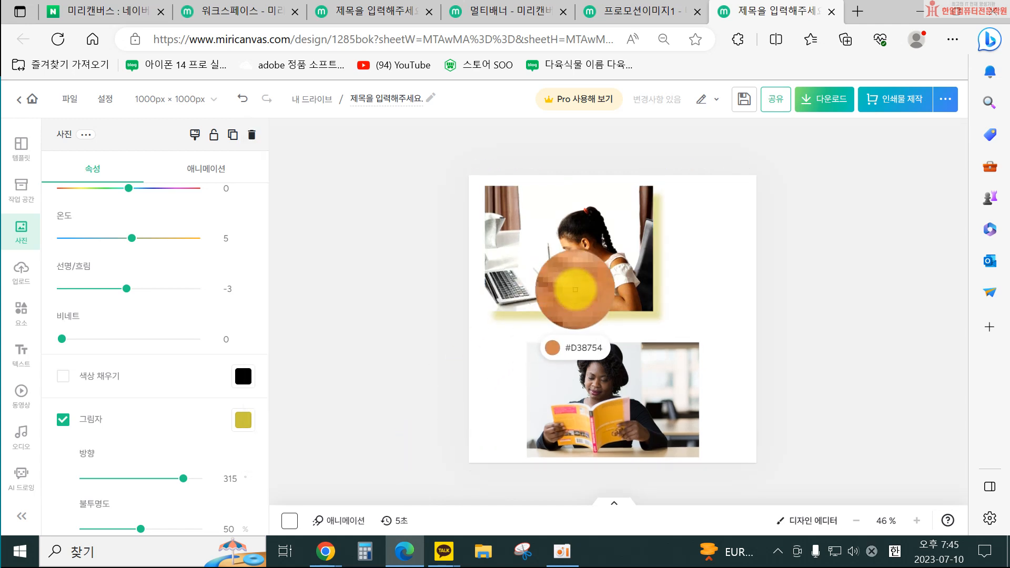
left_click(575, 290)
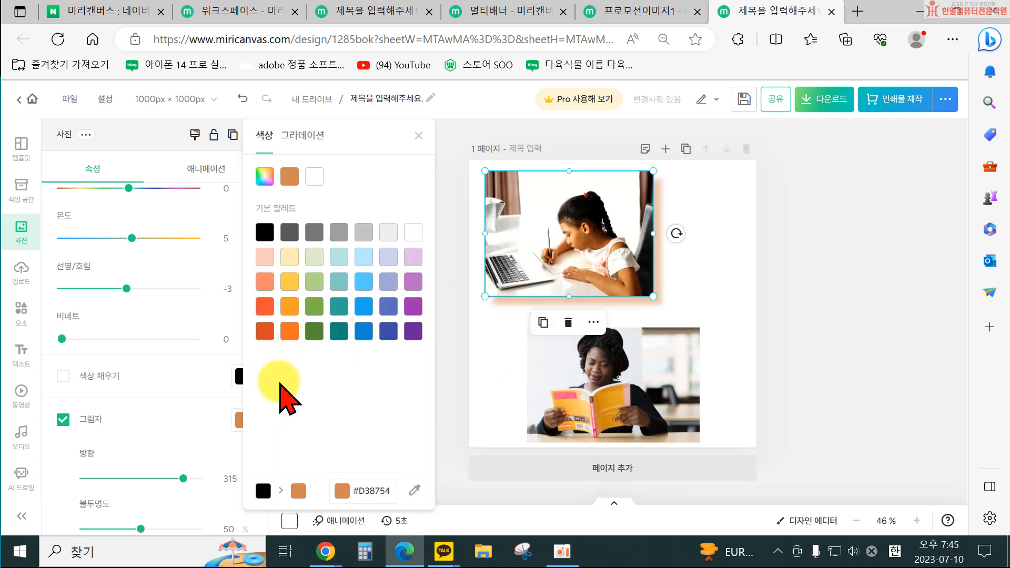
left_click(415, 135)
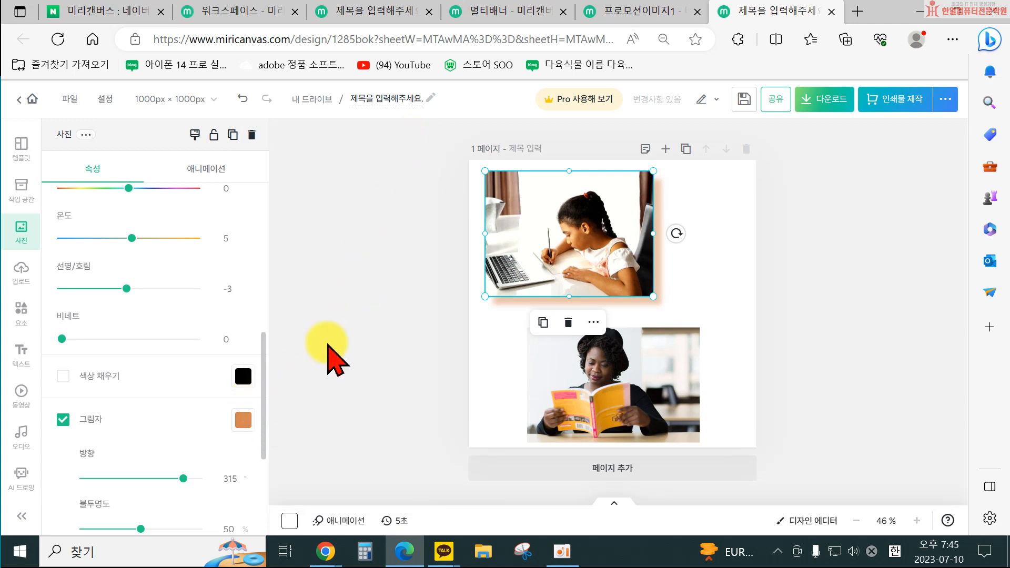
Set the shadow's direction to 299, opacity to 58% and distance to 8.
scroll(247, 440, "down", 2)
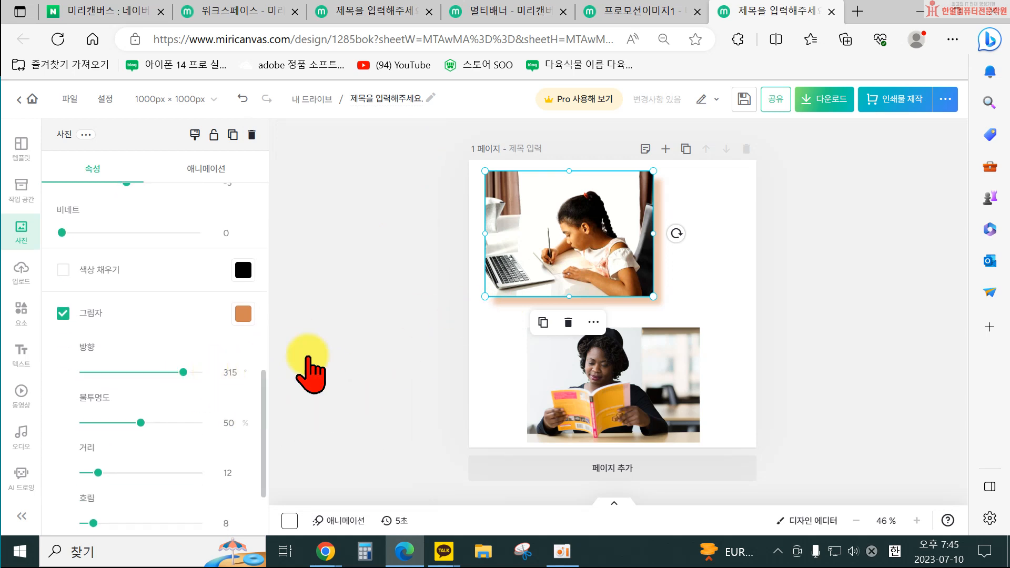
mouse_move(183, 372)
left_mouse_down()
mouse_move(169, 372)
mouse_move(178, 372)
left_mouse_up()
mouse_move(140, 423)
left_mouse_down()
mouse_move(117, 423)
mouse_move(194, 423)
mouse_move(139, 423)
mouse_move(150, 423)
left_mouse_up()
left_click(99, 472)
left_click_drag(94, 472, 89, 472)
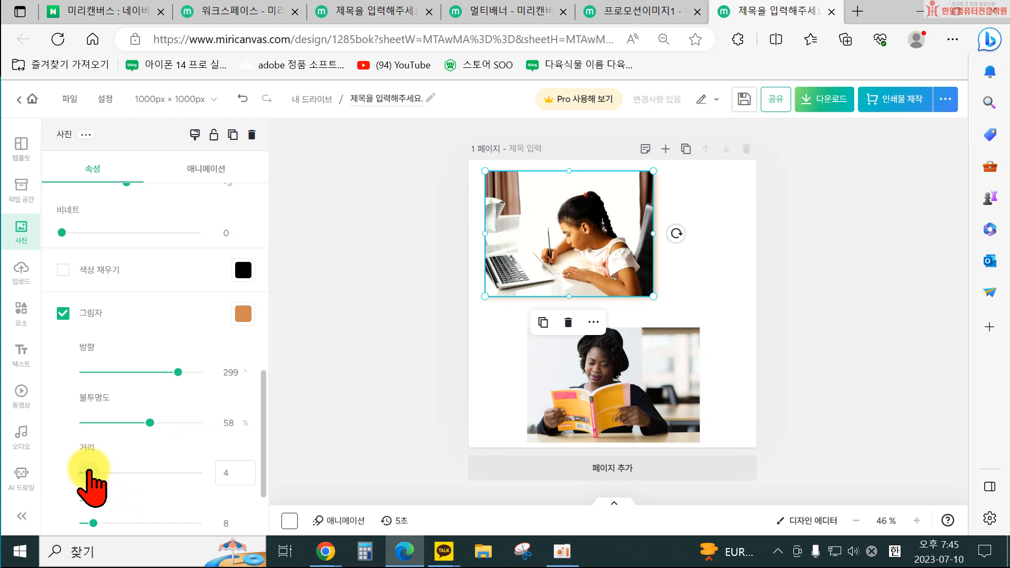
scroll(105, 513, "down", 1)
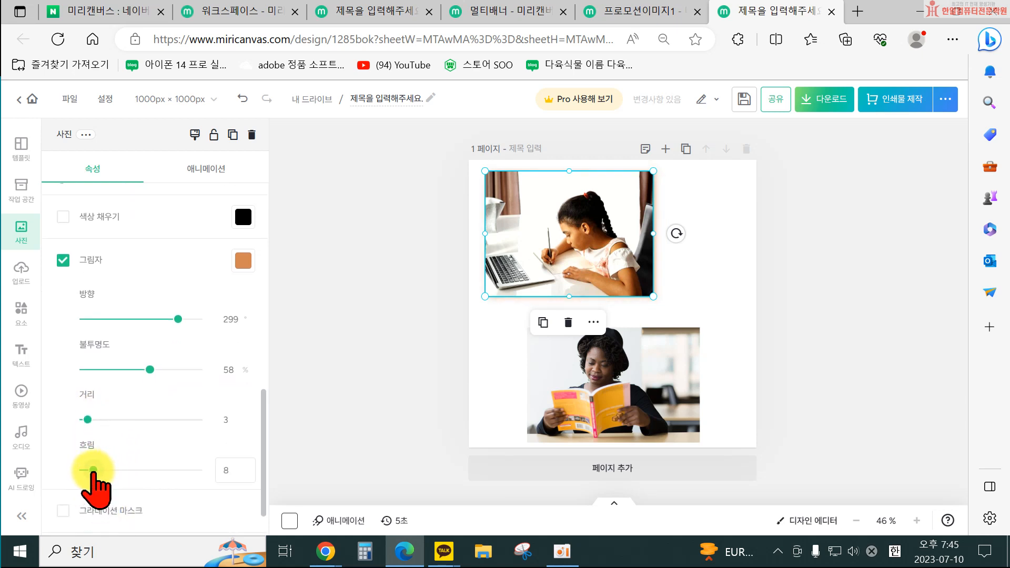
left_click_drag(89, 419, 93, 420)
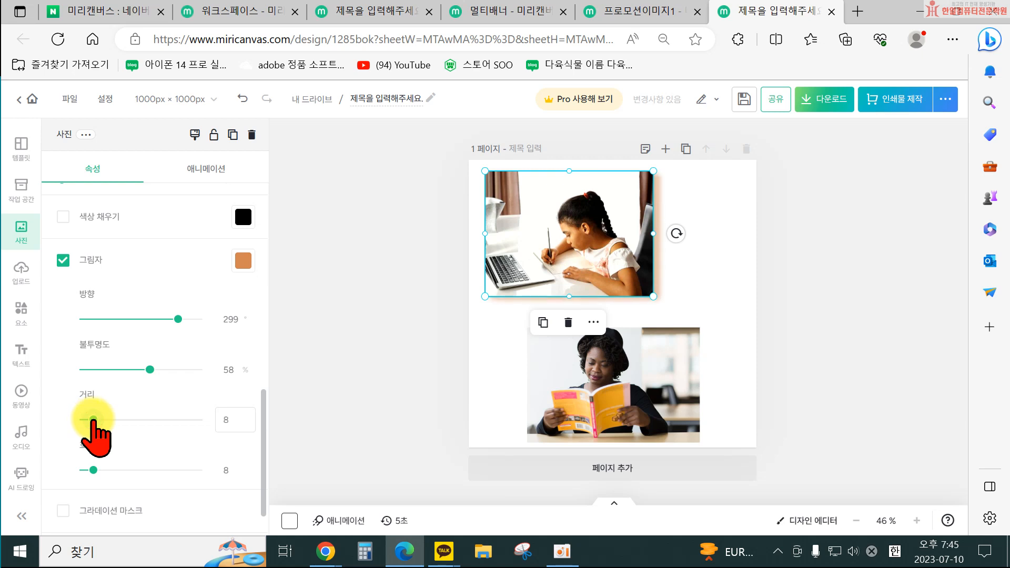
Change the shadow colour to dark grey #595959.
scroll(219, 417, "down", 1)
left_click(242, 314)
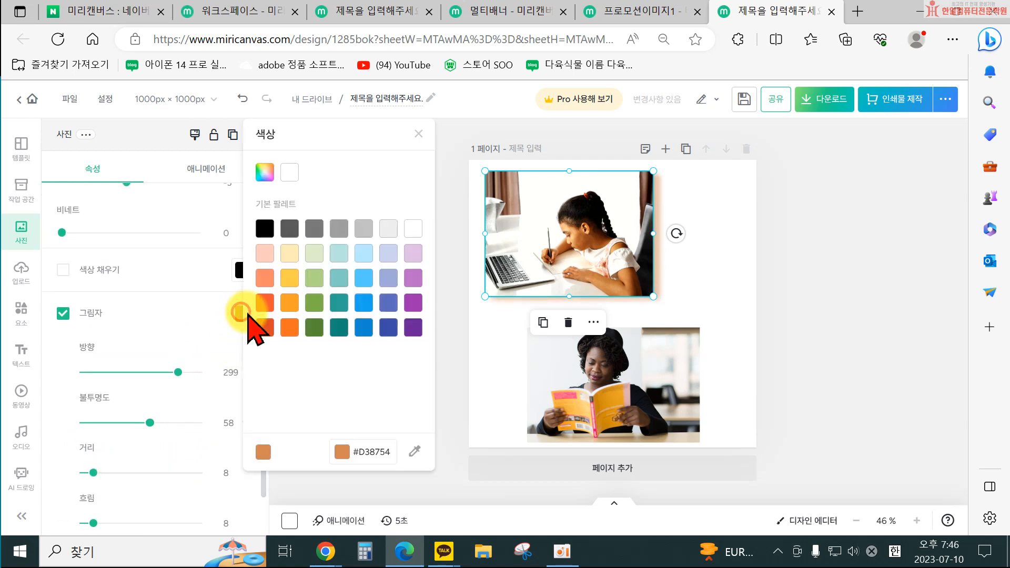
left_click(289, 228)
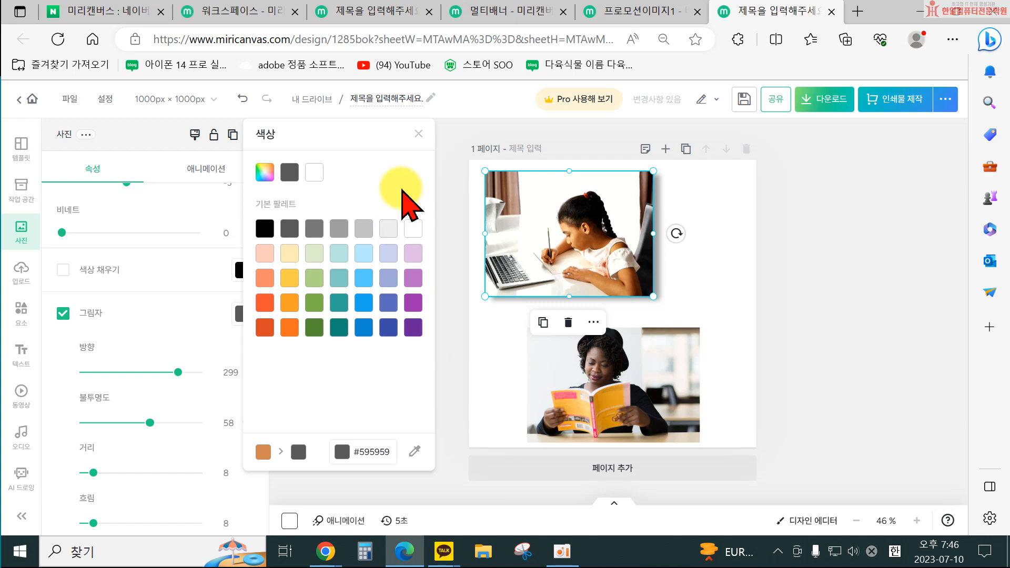
left_click(418, 132)
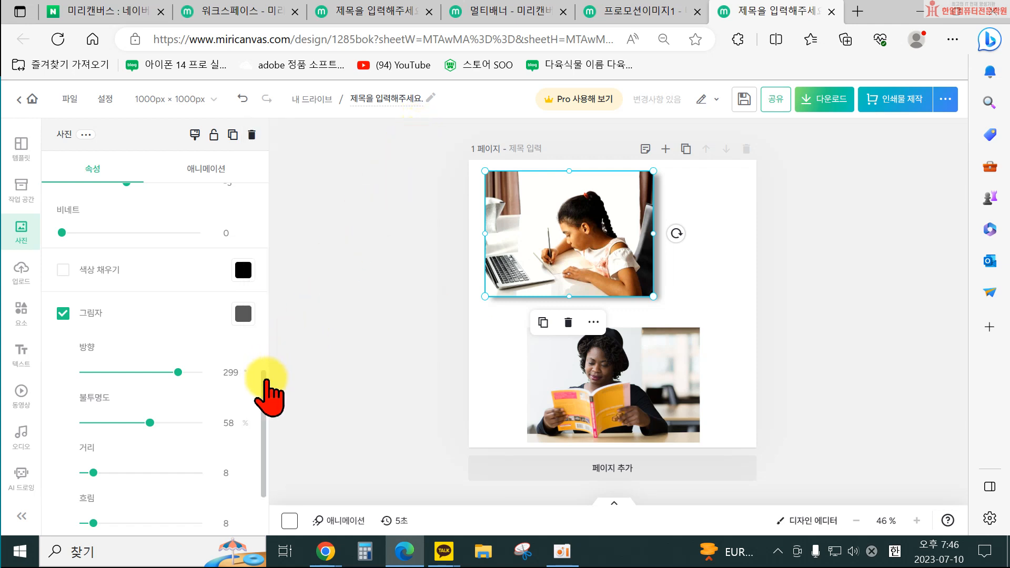
Try a blue #58CCFF colour fill at 68% intensity on the student photo and switch it off again.
scroll(253, 401, "down", 1)
scroll(252, 395, "down", 2)
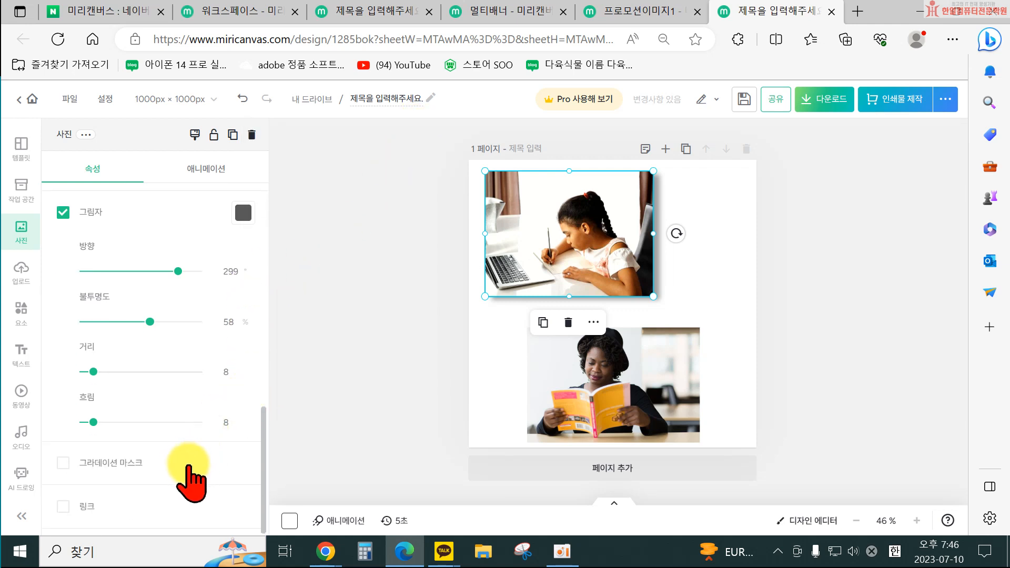
scroll(213, 380, "up", 1)
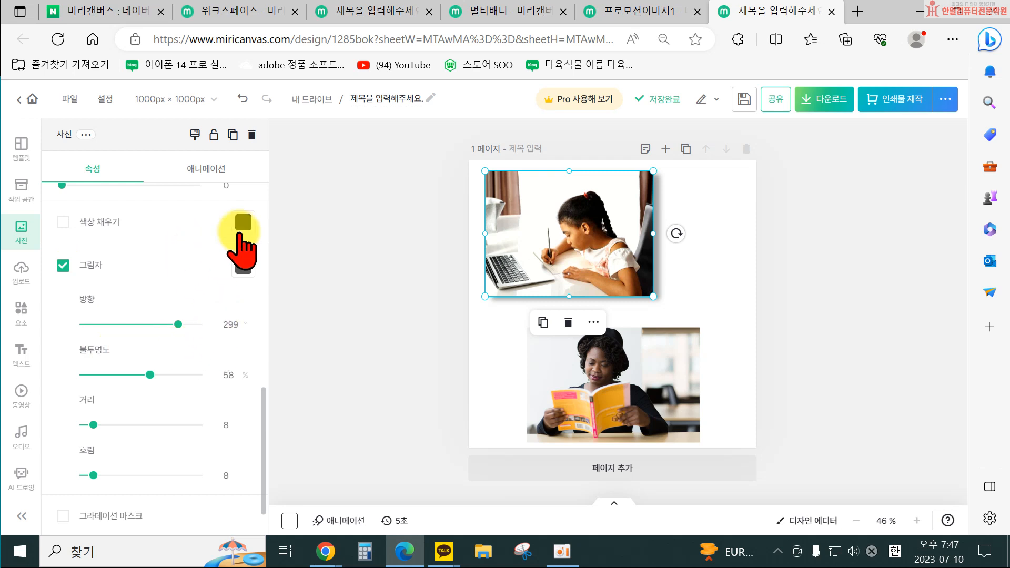
left_click(245, 223)
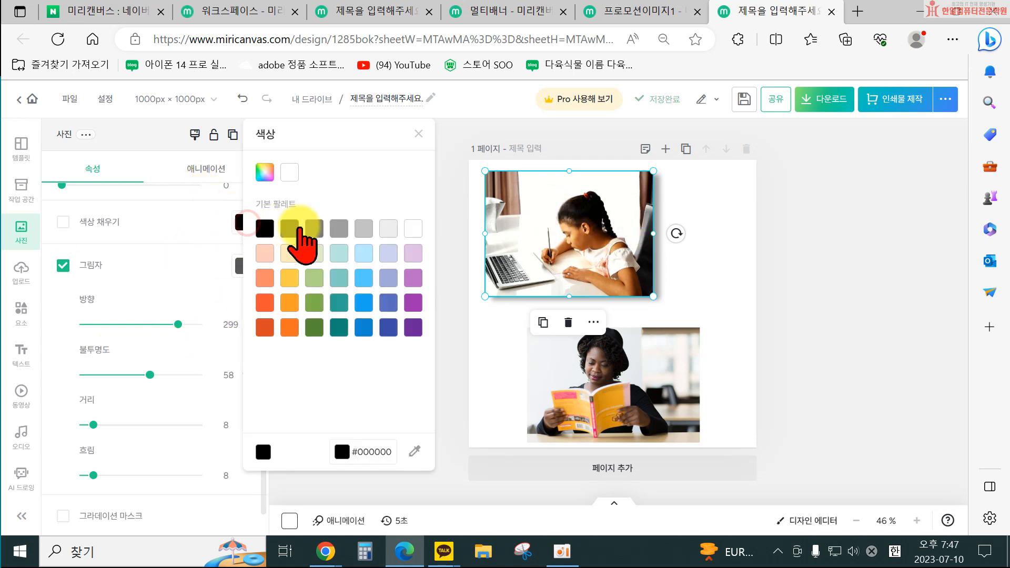
left_click(358, 278)
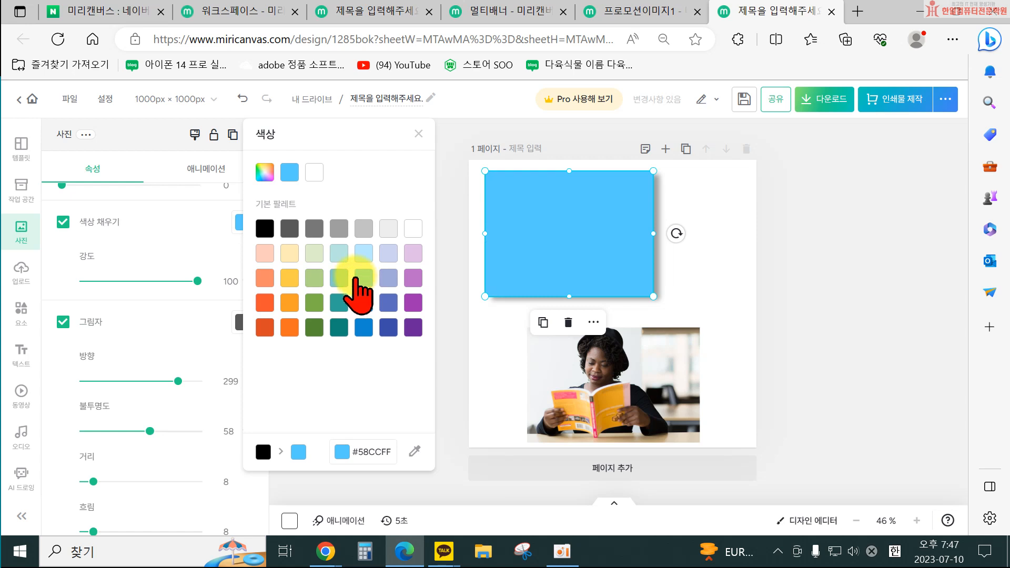
left_click(419, 136)
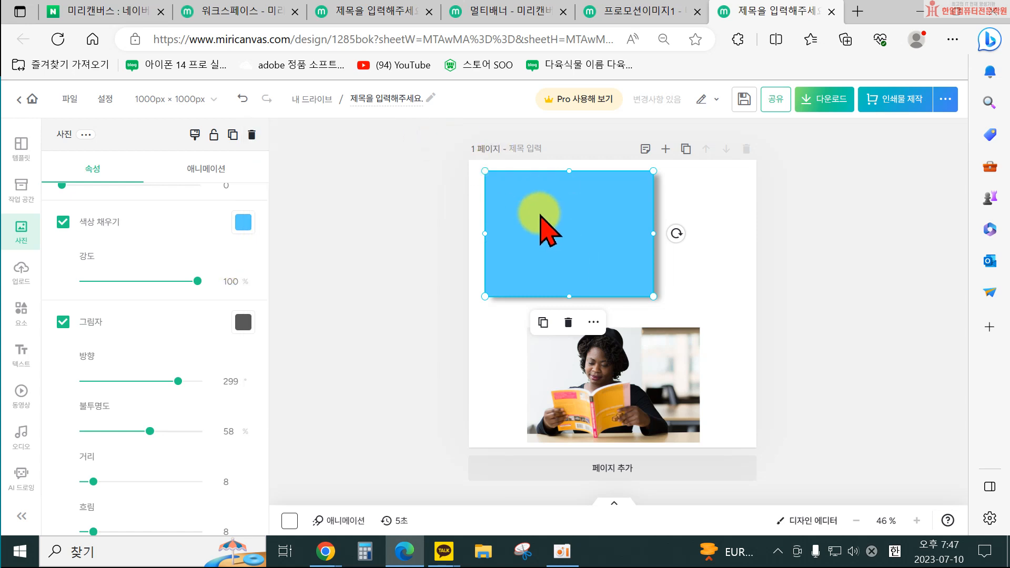
left_click_drag(197, 281, 161, 281)
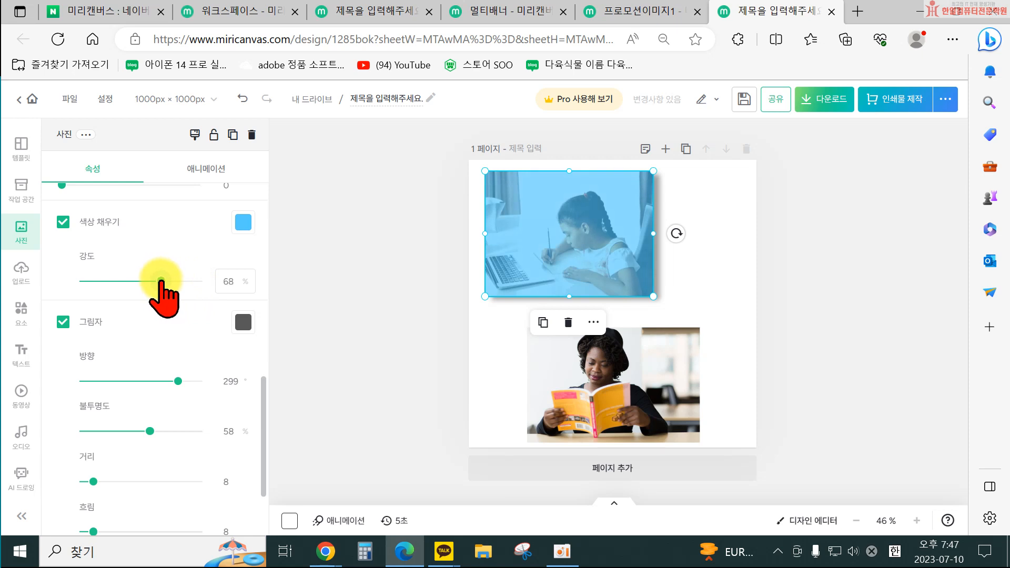
left_click(63, 221)
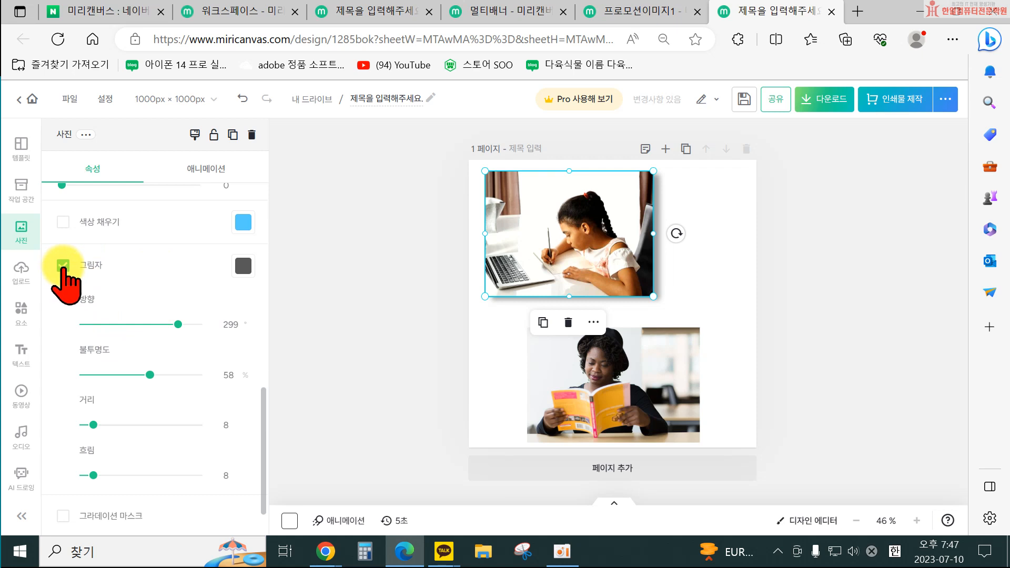
Switch off the shadow on the student photo.
left_click(63, 265)
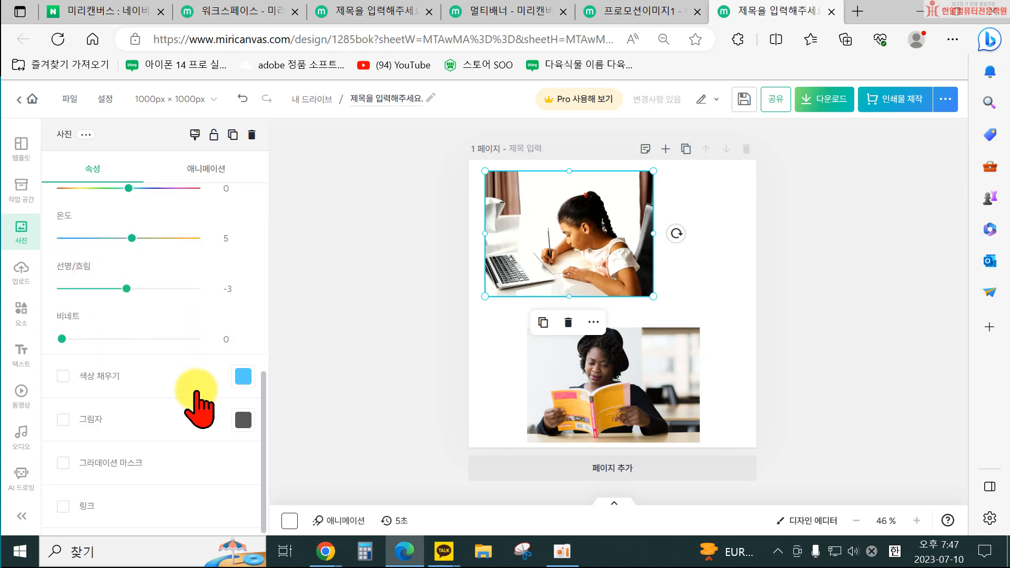
Try a gradient mask on the student photo at 38% range, then the circular mask type at 34%.
left_click(119, 466)
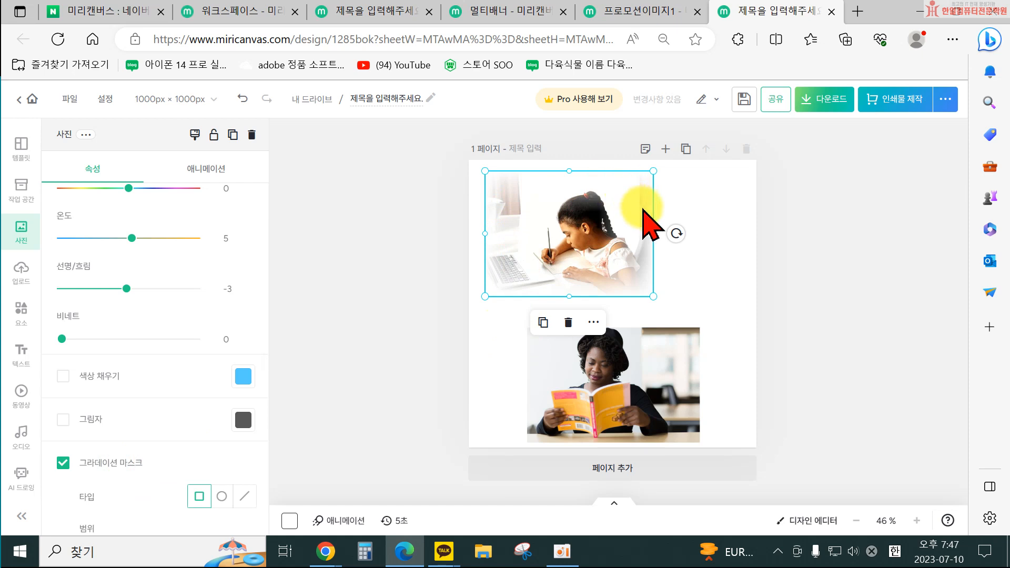
scroll(231, 456, "down", 1)
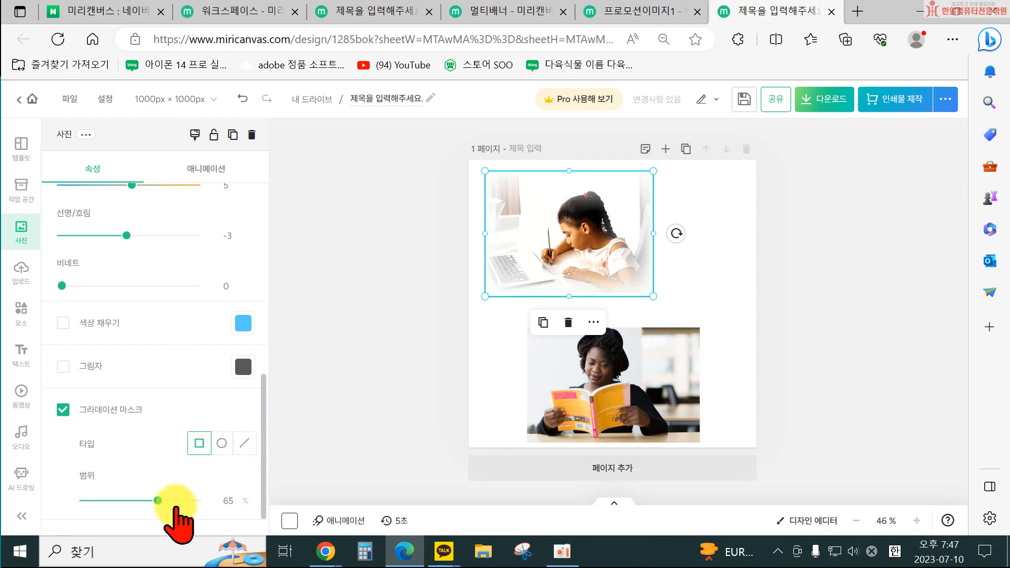
left_click(158, 500)
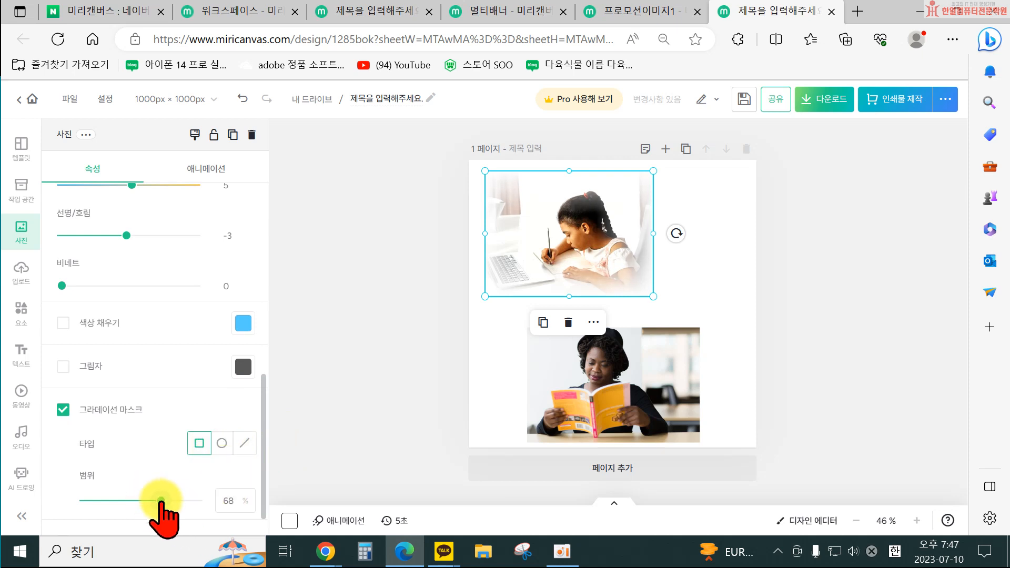
left_click(411, 338)
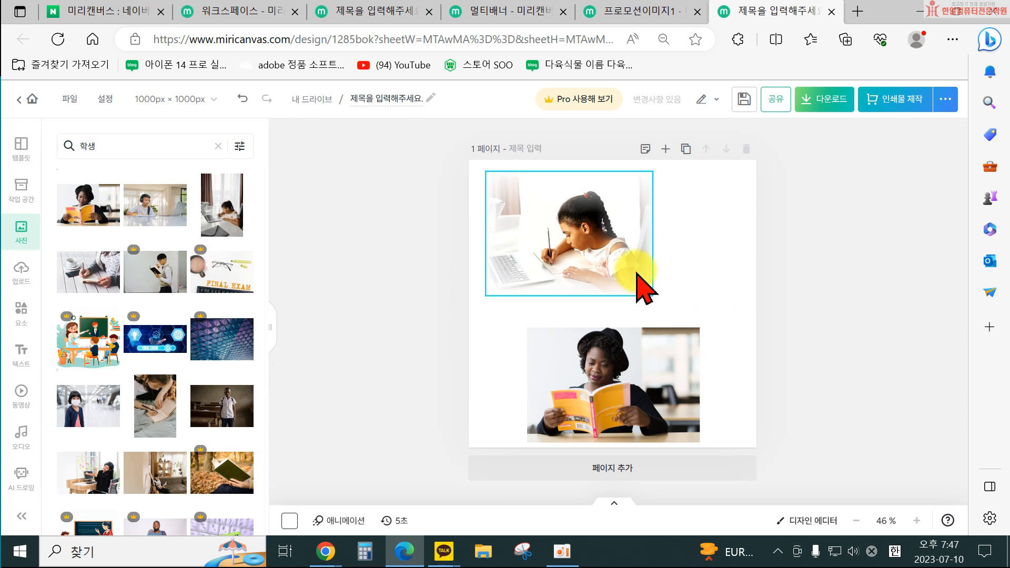
left_click(643, 287)
left_click_drag(160, 501, 127, 500)
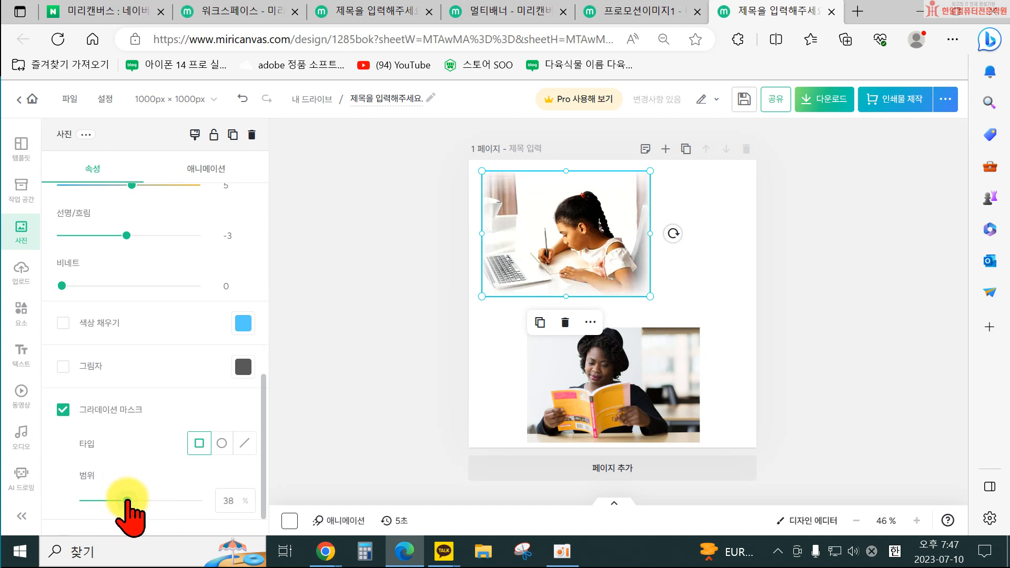
left_click(223, 444)
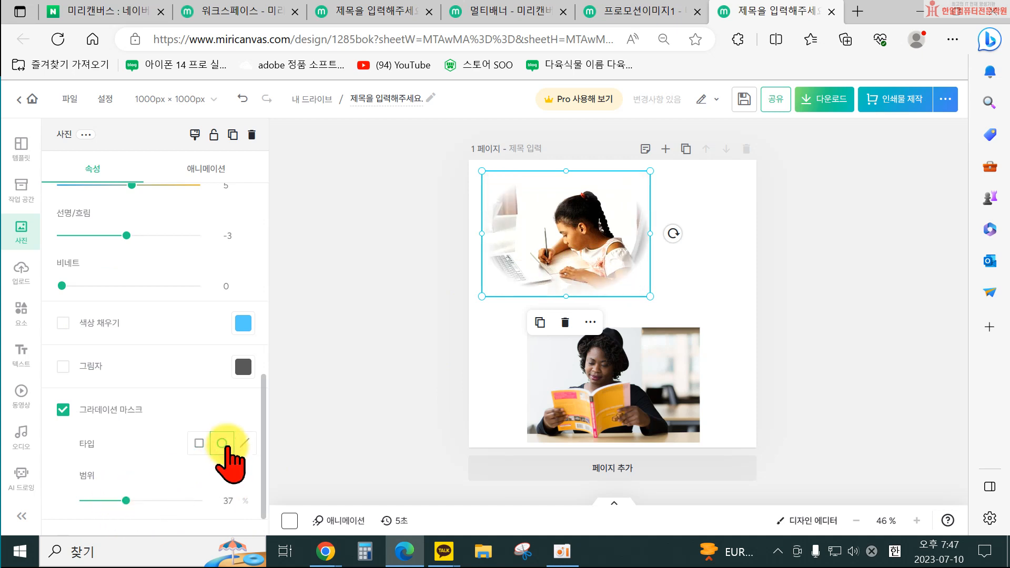
mouse_move(126, 501)
left_mouse_down()
mouse_move(141, 500)
mouse_move(123, 500)
left_mouse_up()
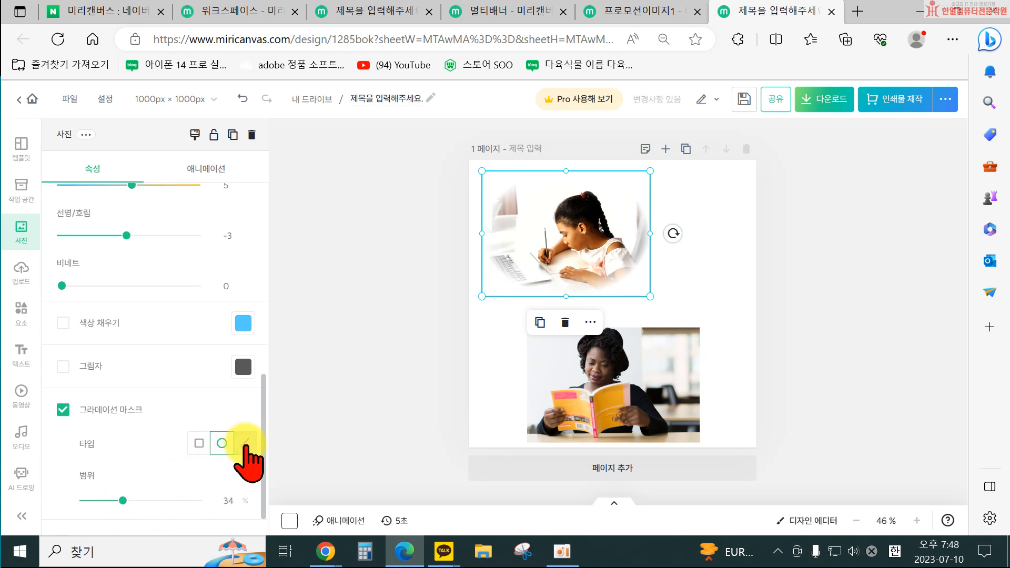
Try the linear gradient mask with direction 100 and range 54%, then switch the gradient mask off.
left_click(245, 443)
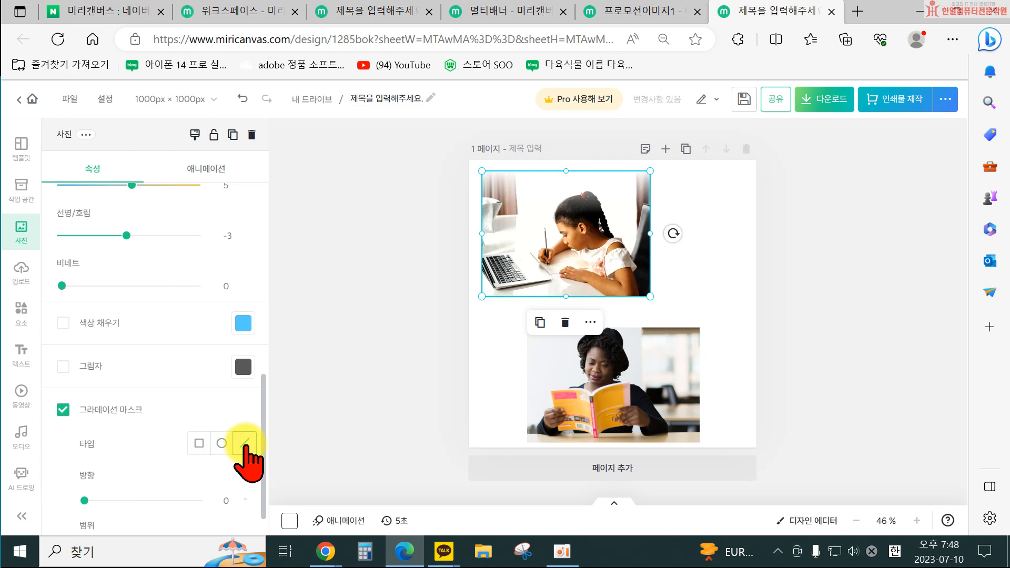
left_click(88, 499)
left_click_drag(108, 500, 115, 500)
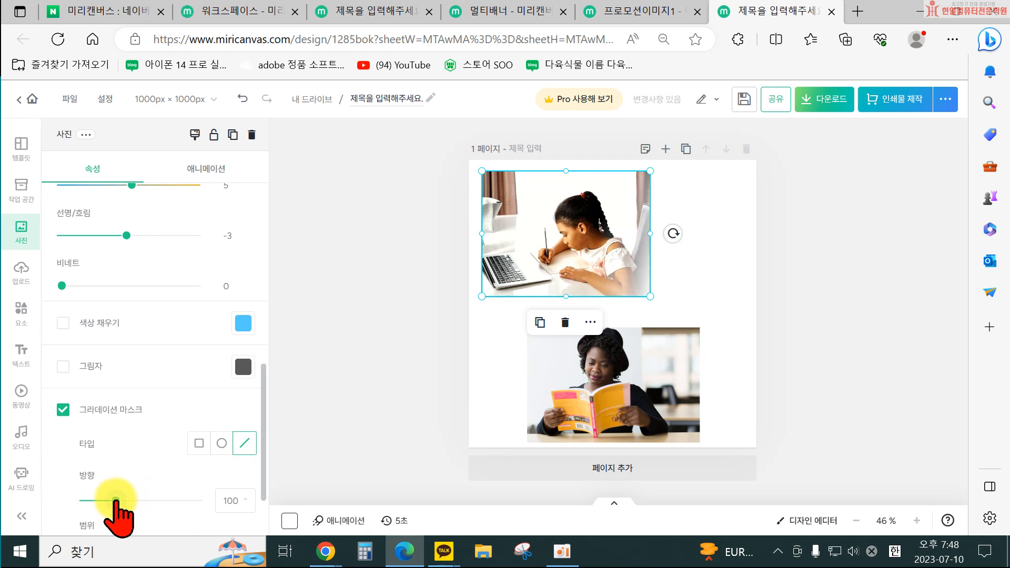
scroll(115, 501, "down", 2)
mouse_move(131, 465)
left_mouse_down()
mouse_move(157, 465)
mouse_move(149, 465)
left_mouse_up()
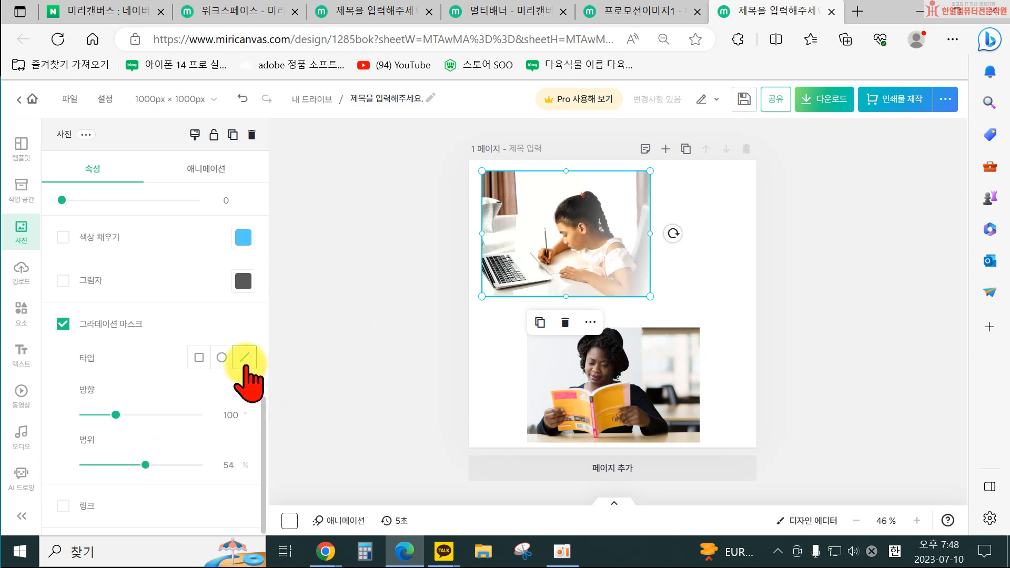
left_click(86, 323)
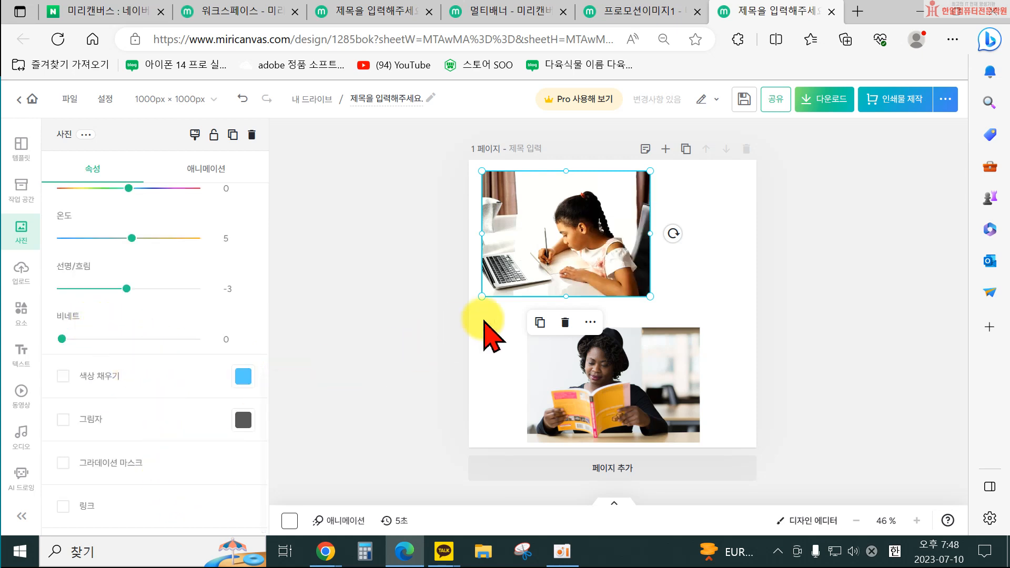
View the animation options available for the student photo.
left_click(411, 363)
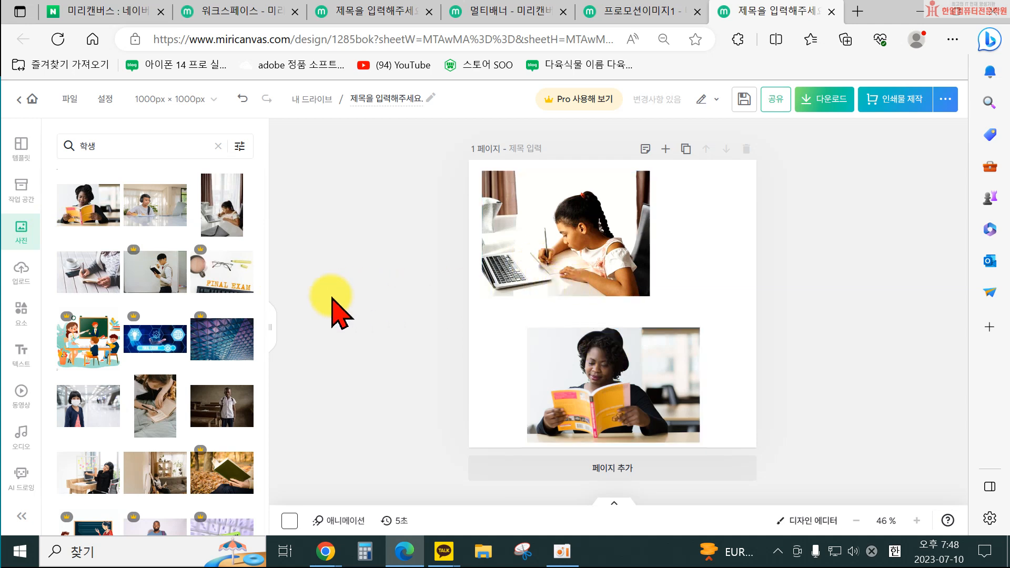
left_click(534, 226)
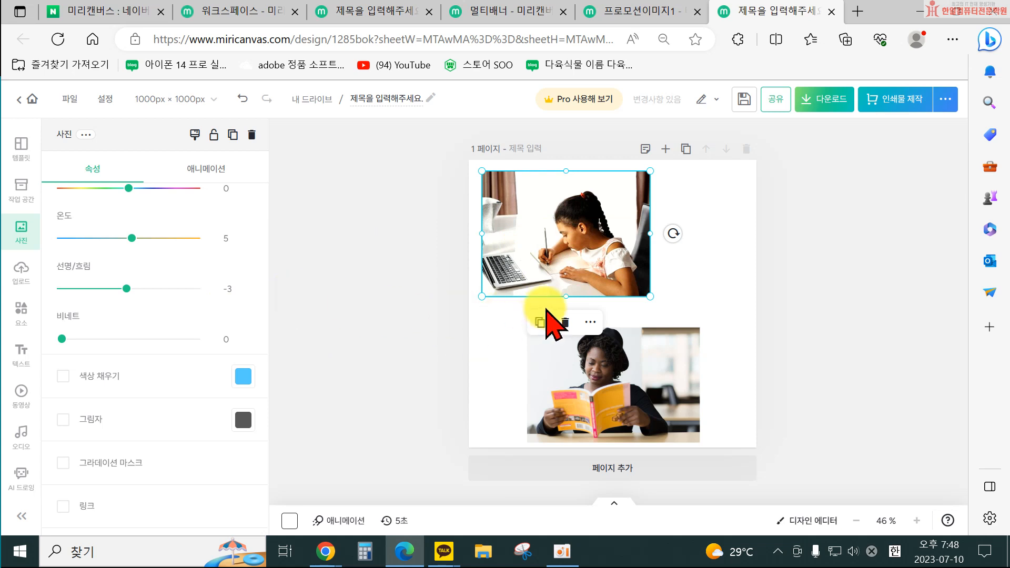
left_click(206, 167)
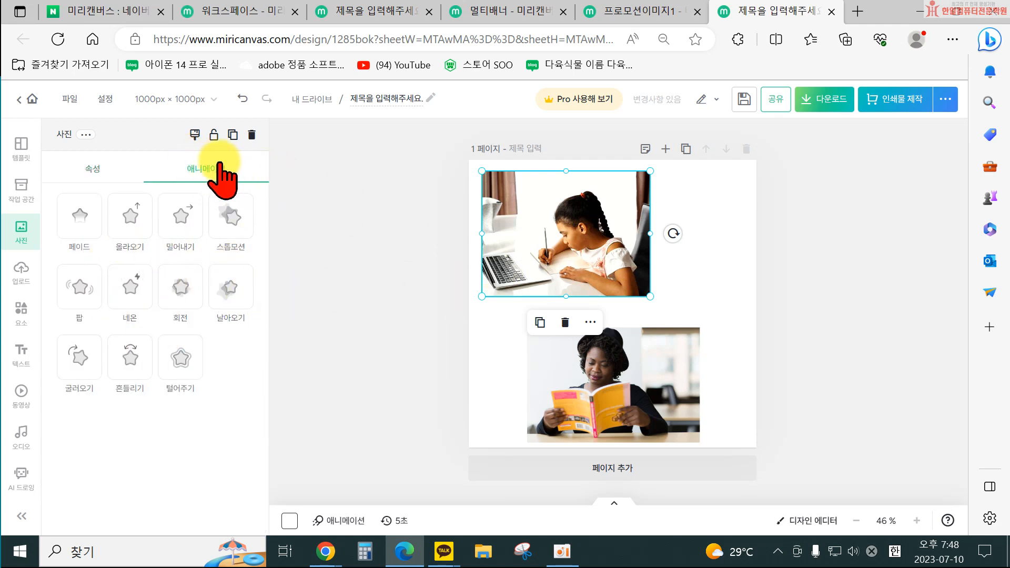
left_click(342, 275)
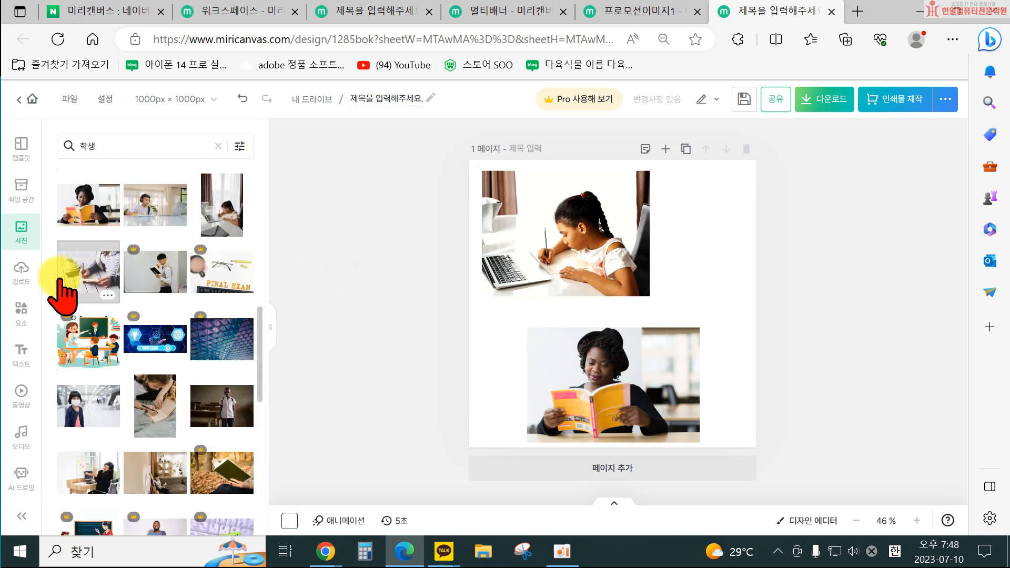
Arrange the two student photos side by side along the top edge of the page.
left_click(592, 269)
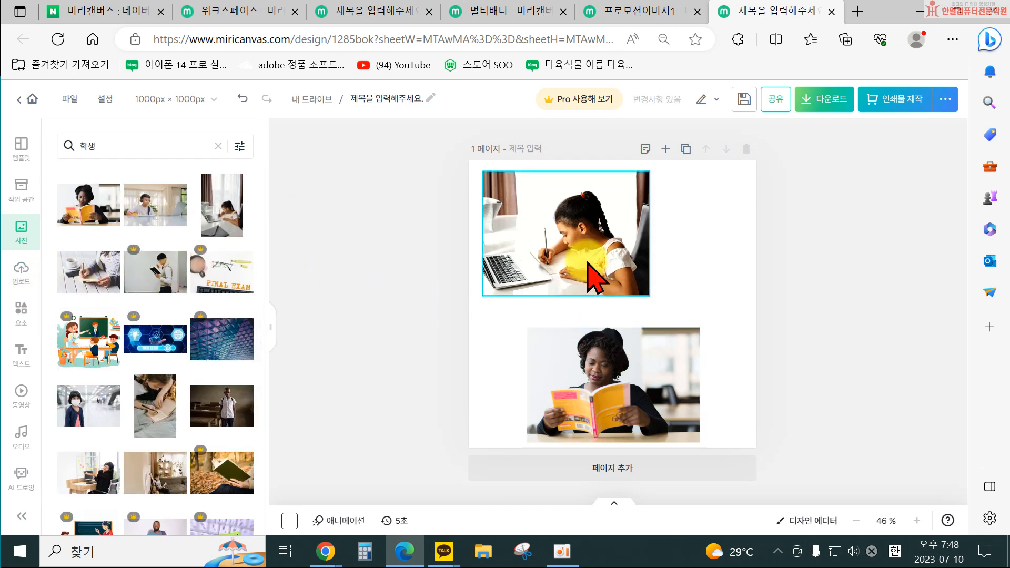
left_click_drag(673, 389, 734, 230)
left_click_drag(550, 258, 540, 244)
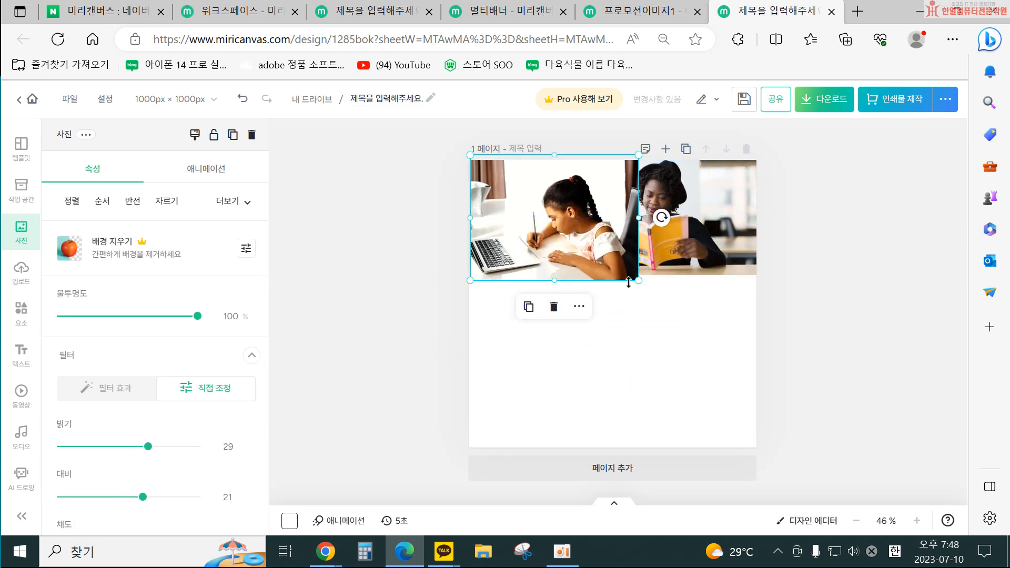
left_click_drag(644, 283, 716, 261)
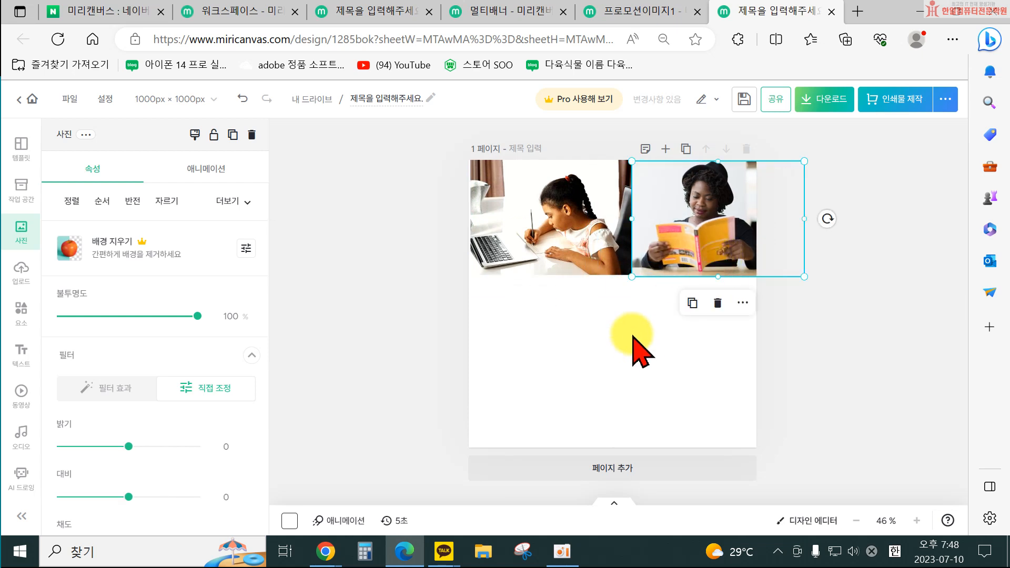
left_click(647, 338)
left_click_drag(582, 271, 574, 270)
left_click_drag(670, 257, 660, 266)
left_click_drag(795, 274, 799, 276)
left_click(791, 343)
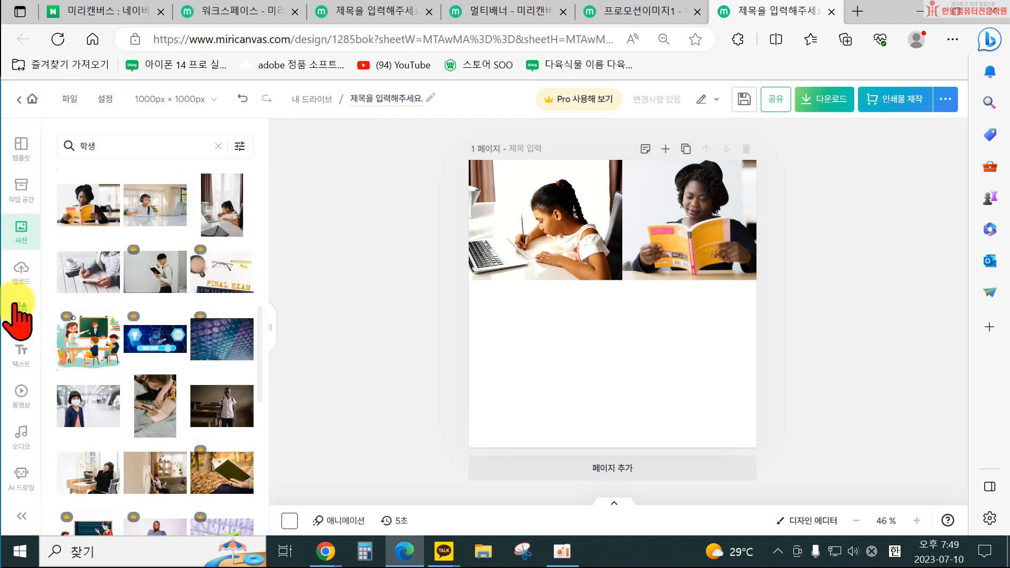
Open the upload file dialog, browse to the 수정스마트스토어 folder in Documents, and cancel it.
left_click(22, 271)
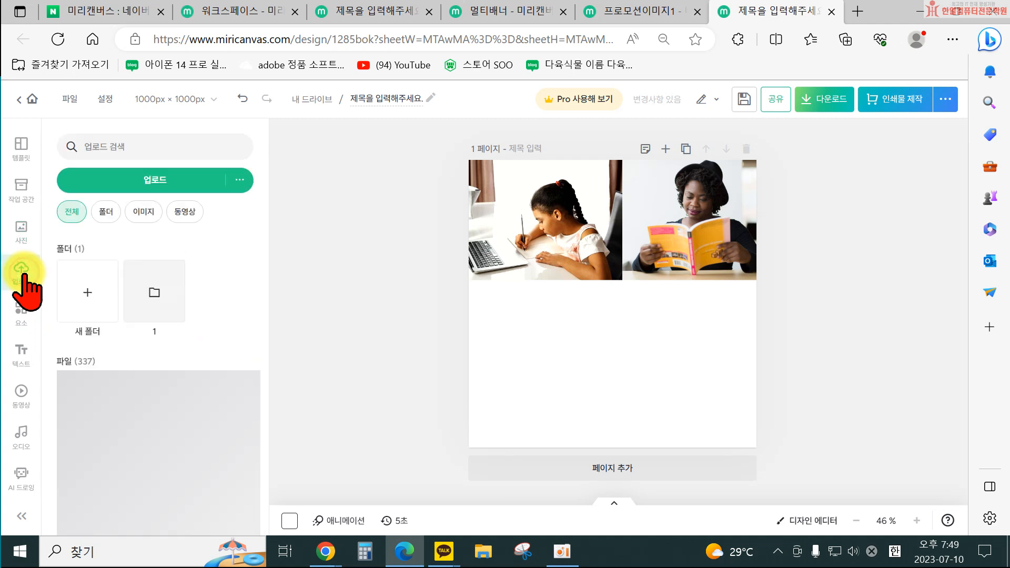
left_click(152, 184)
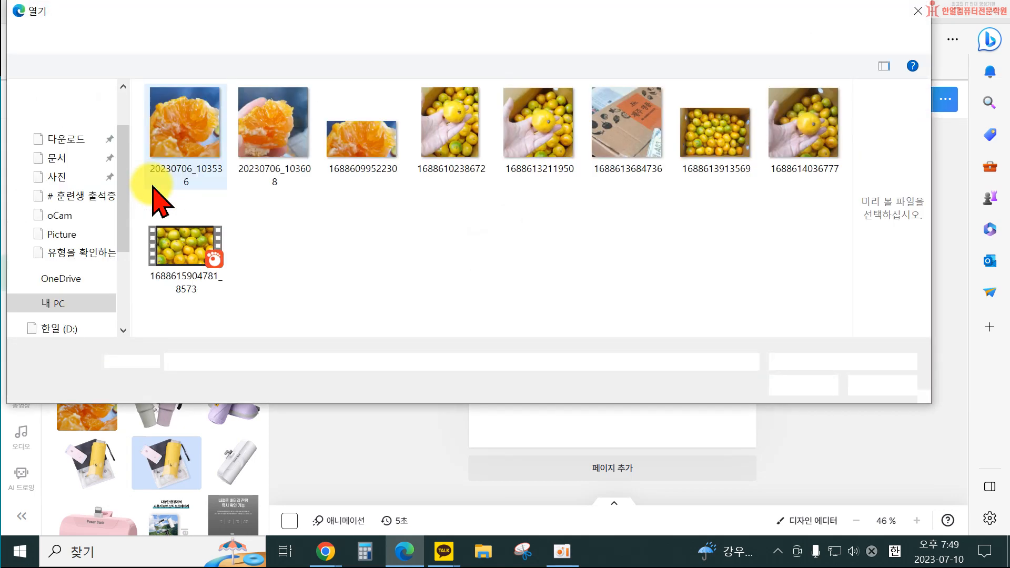
scroll(95, 200, "up", 2)
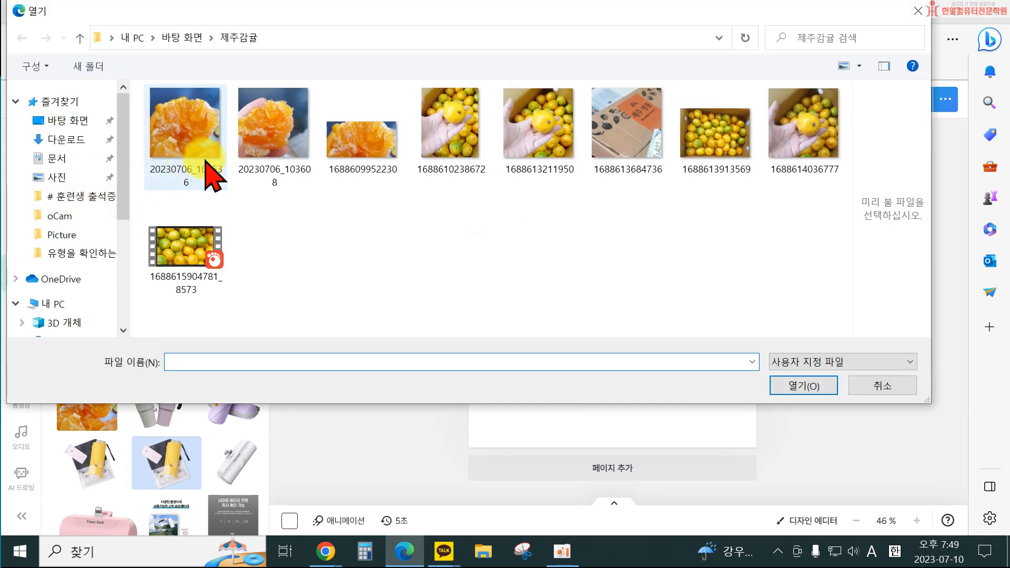
left_click(69, 159)
scroll(224, 232, "down", 5)
scroll(213, 263, "down", 1)
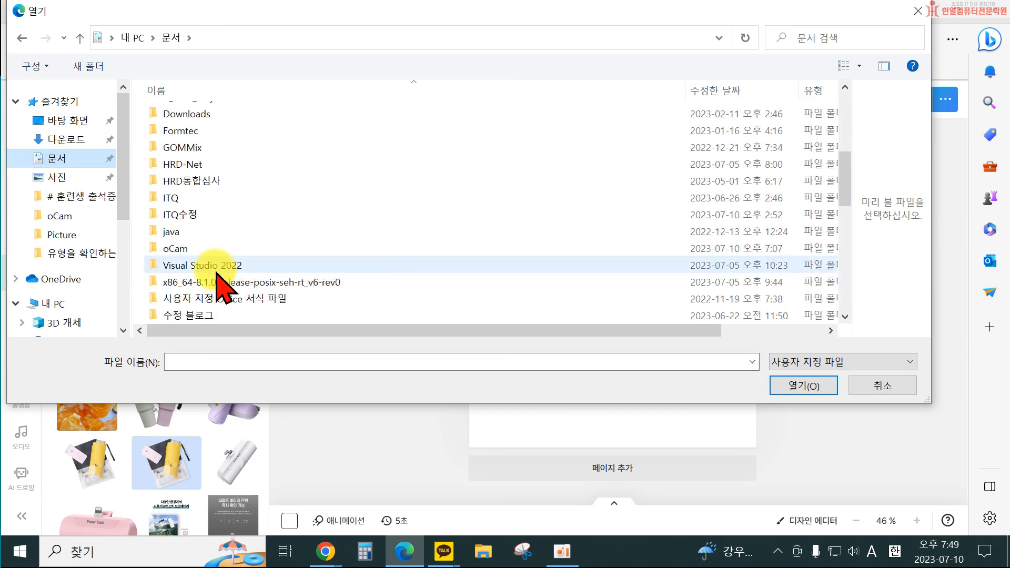
scroll(216, 268, "down", 3)
scroll(232, 295, "up", 4)
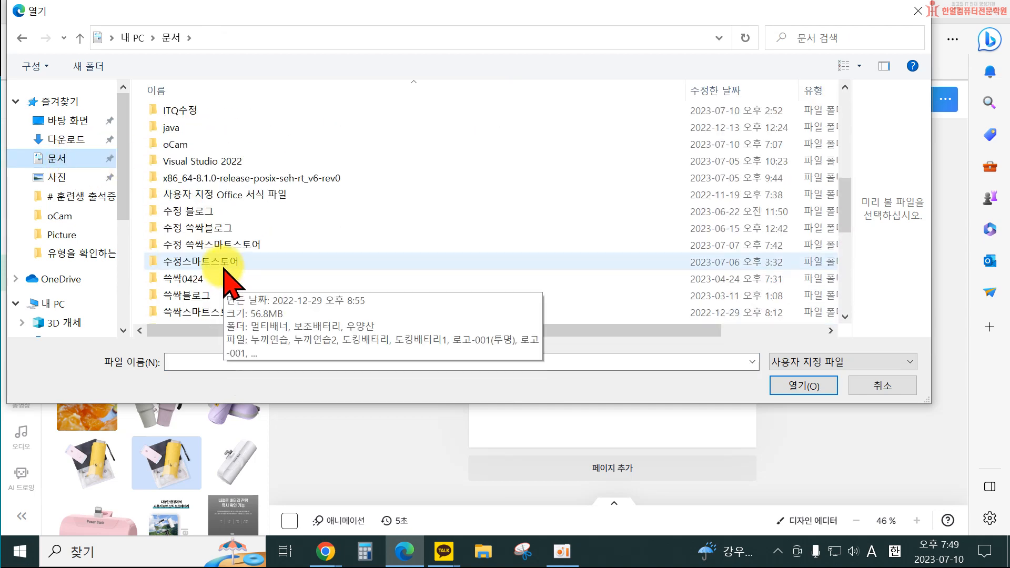
left_click(58, 159)
left_click(58, 178)
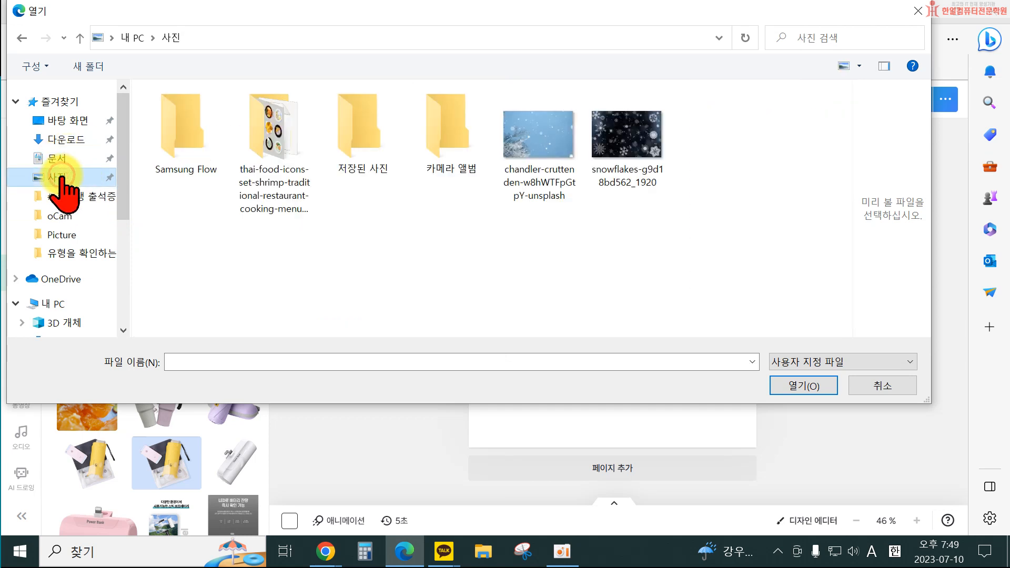
left_click(58, 158)
scroll(240, 220, "down", 2)
scroll(240, 220, "down", 4)
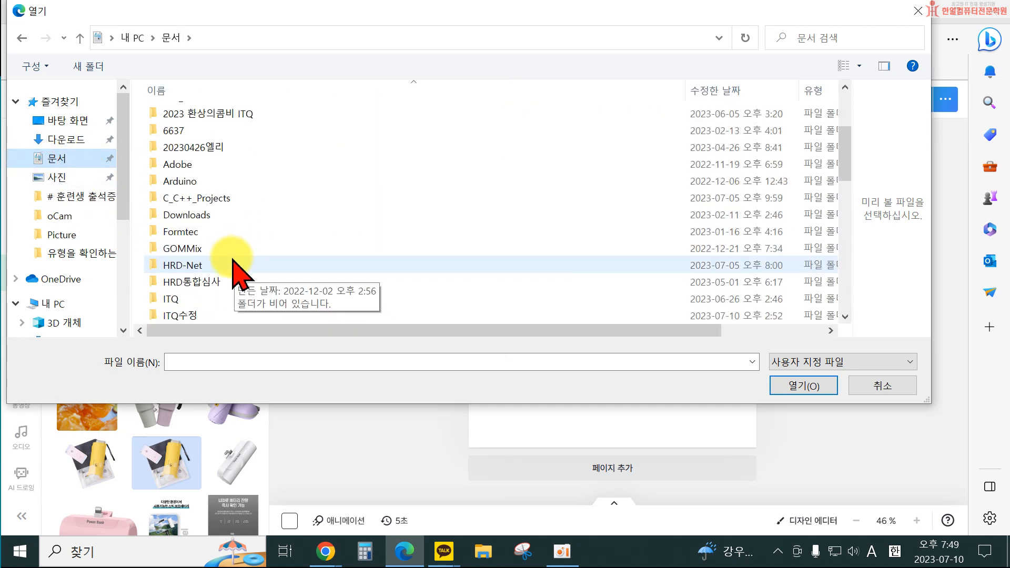
scroll(226, 321, "down", 1)
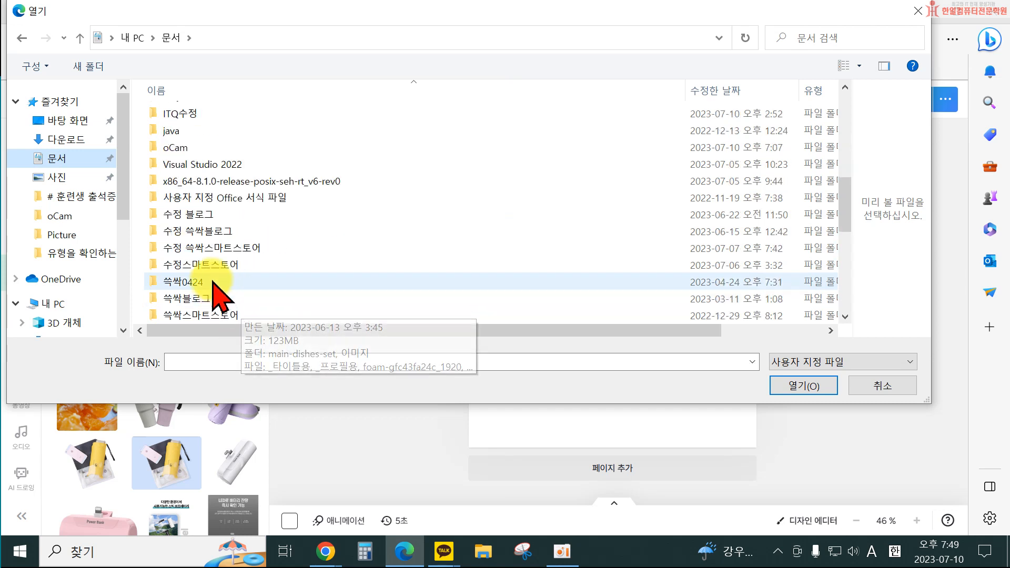
double_click(213, 271)
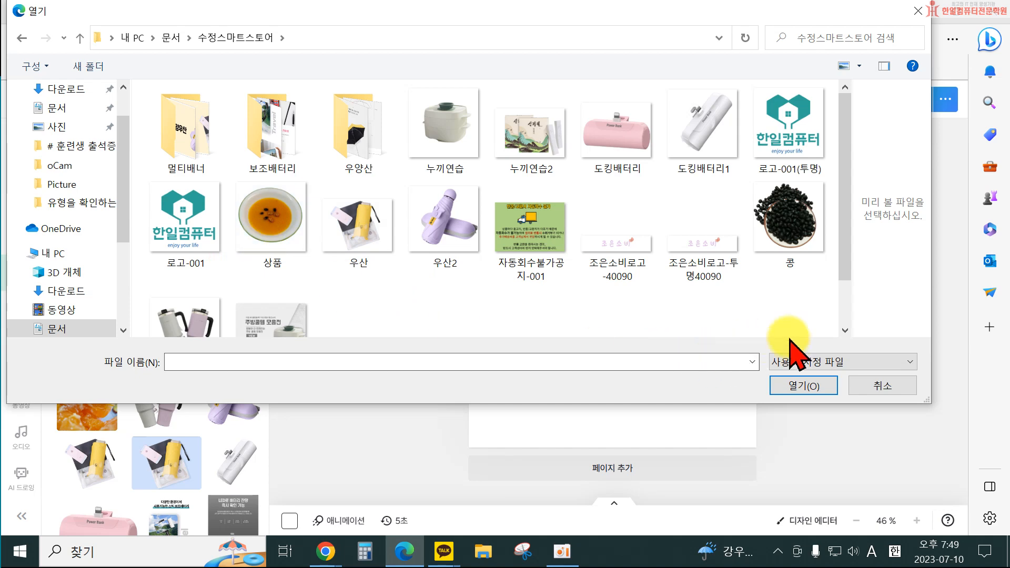
left_click(874, 386)
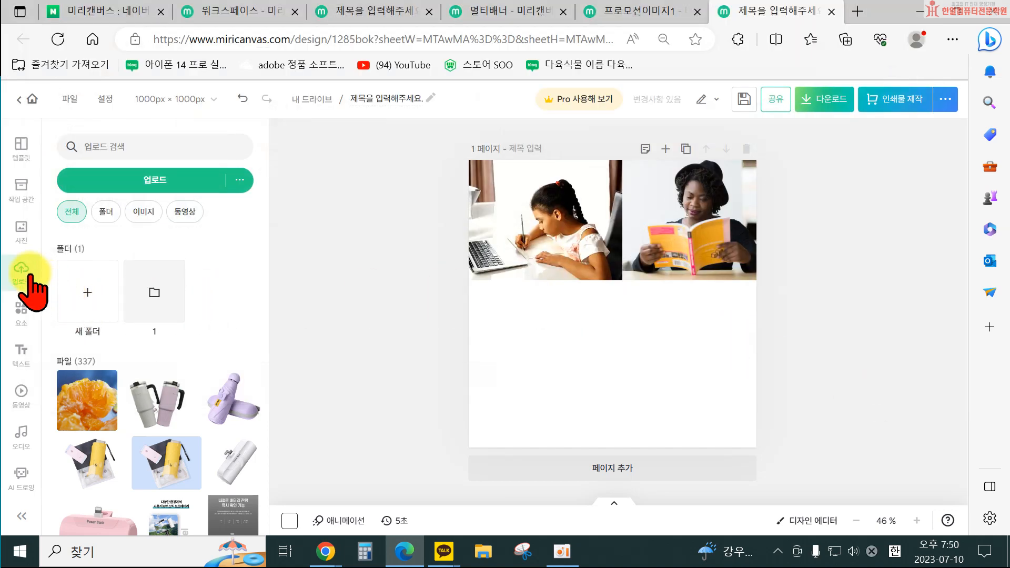
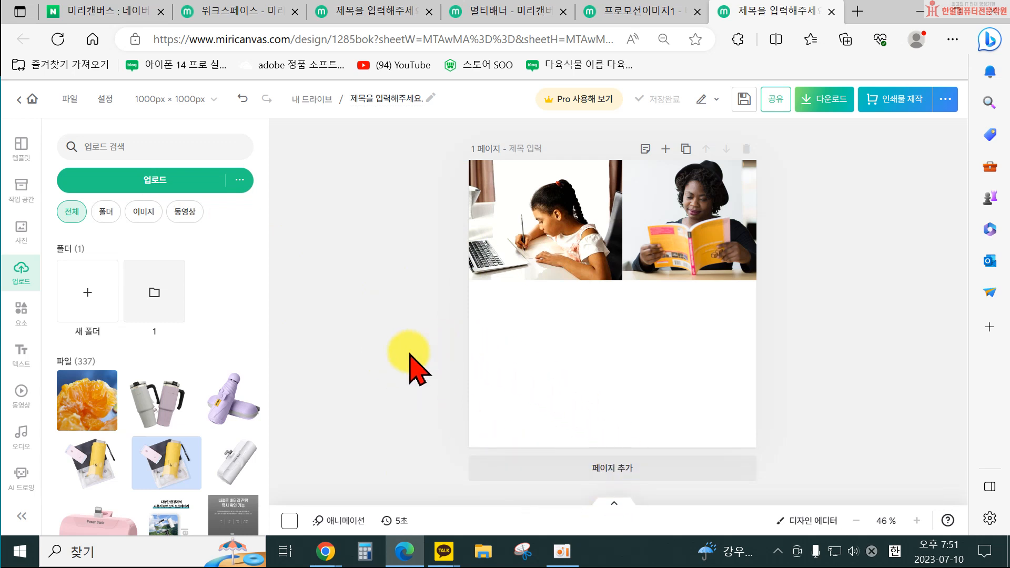
left_click(138, 182)
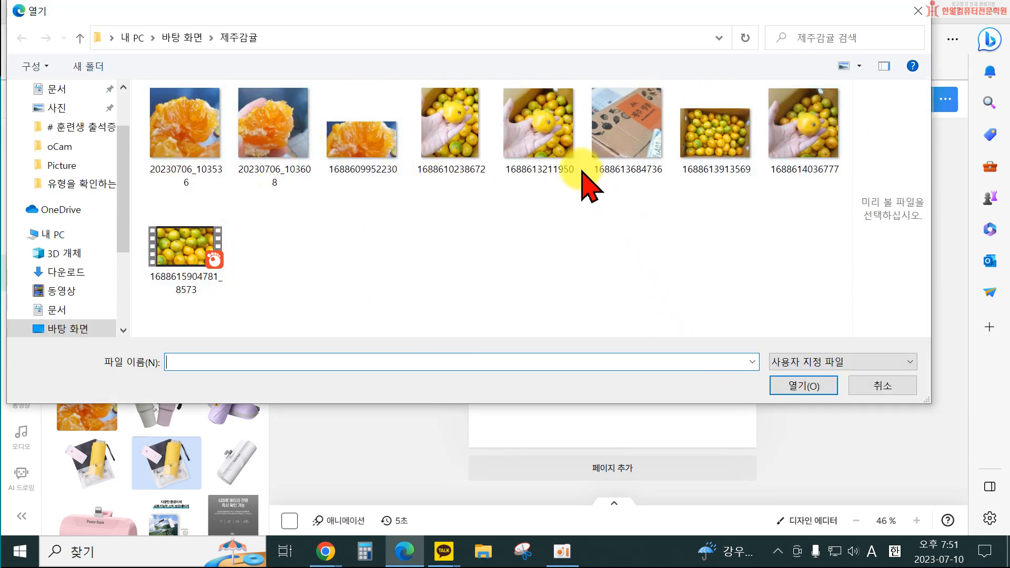
left_click(561, 149)
left_click(810, 387)
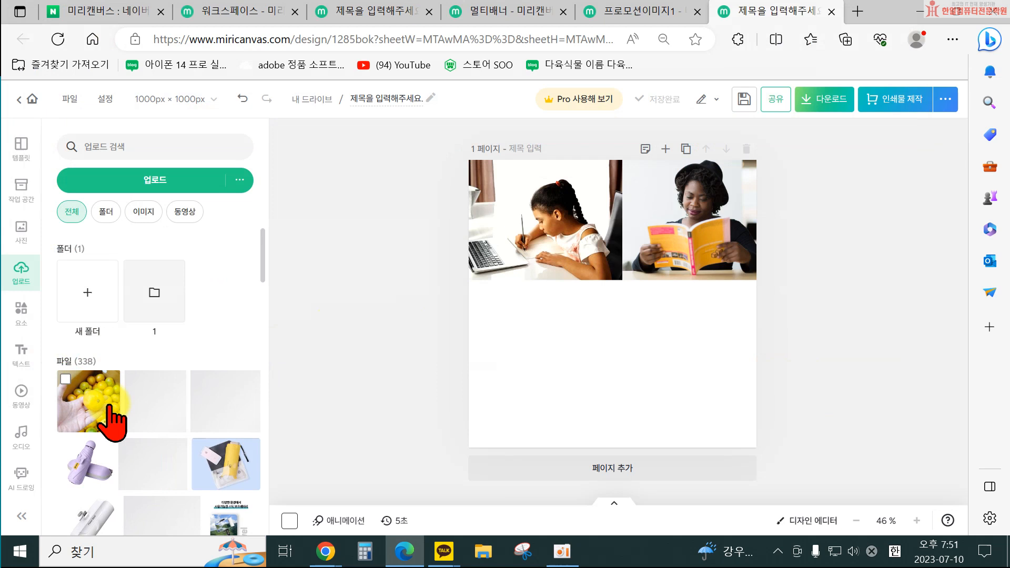
Add the uploaded tangerine photo to the page and enlarge it to cover the whole page.
left_click(92, 398)
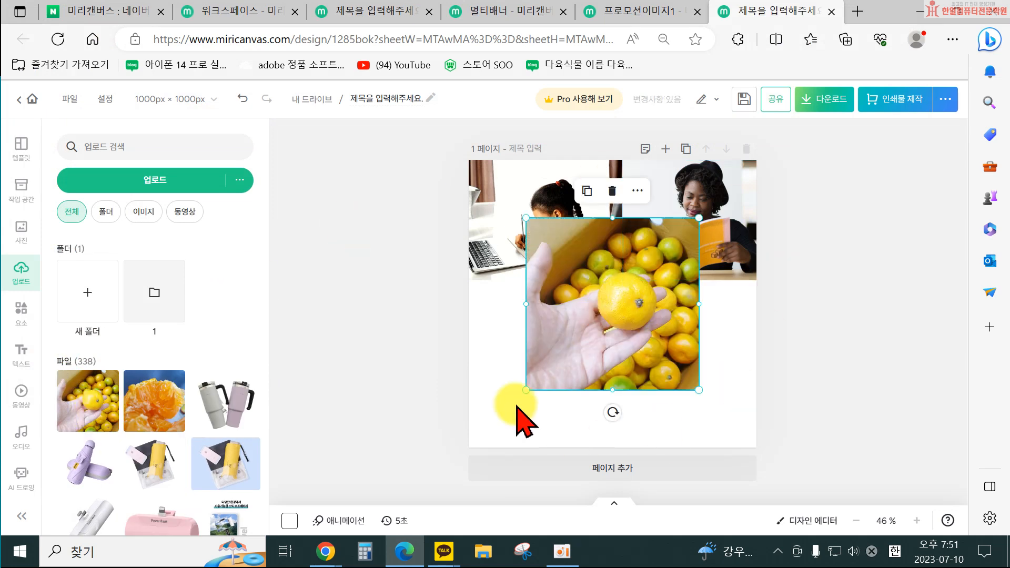
left_click_drag(521, 391, 368, 526)
left_click_drag(699, 216, 784, 174)
left_click_drag(588, 314, 598, 314)
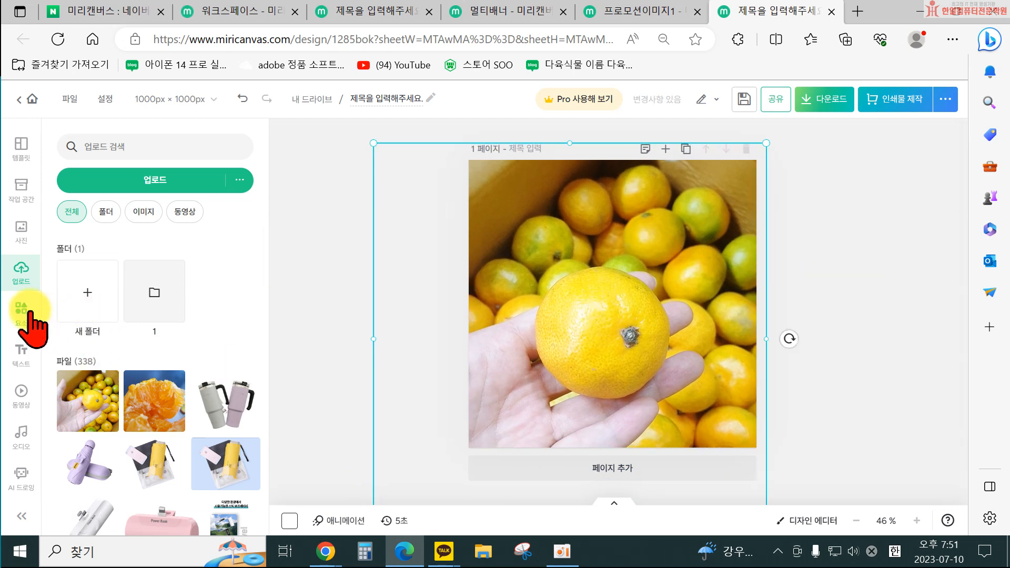
Adjust the tangerine photo's filter: set brightness to 7 and contrast to 27.
left_click(583, 318)
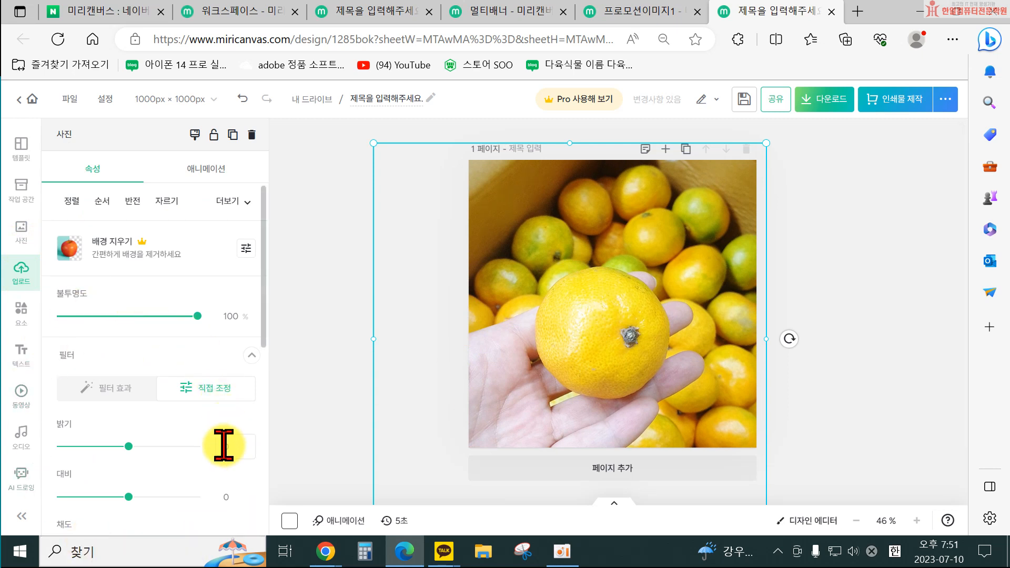
scroll(224, 445, "down", 2)
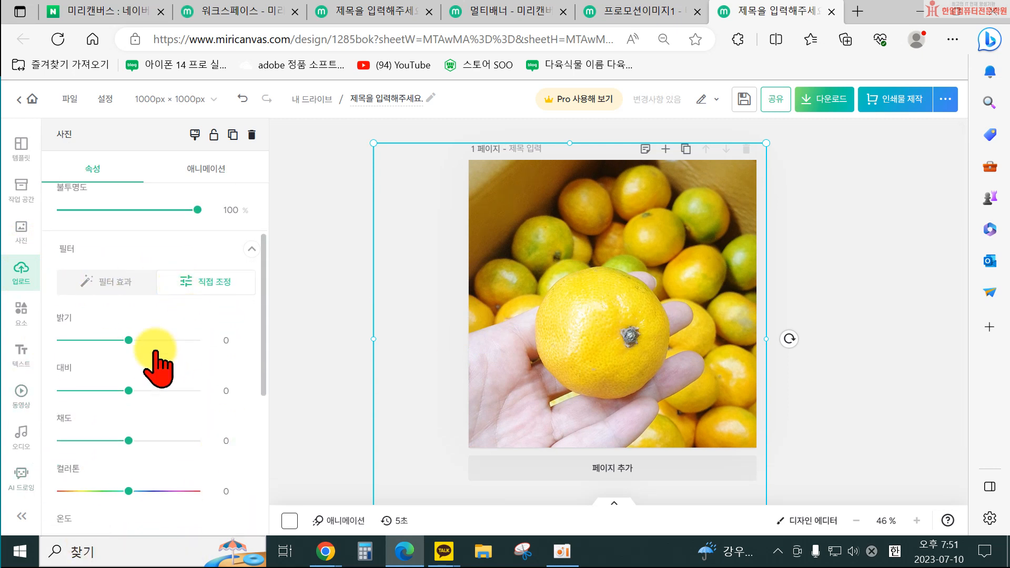
left_click_drag(129, 340, 134, 339)
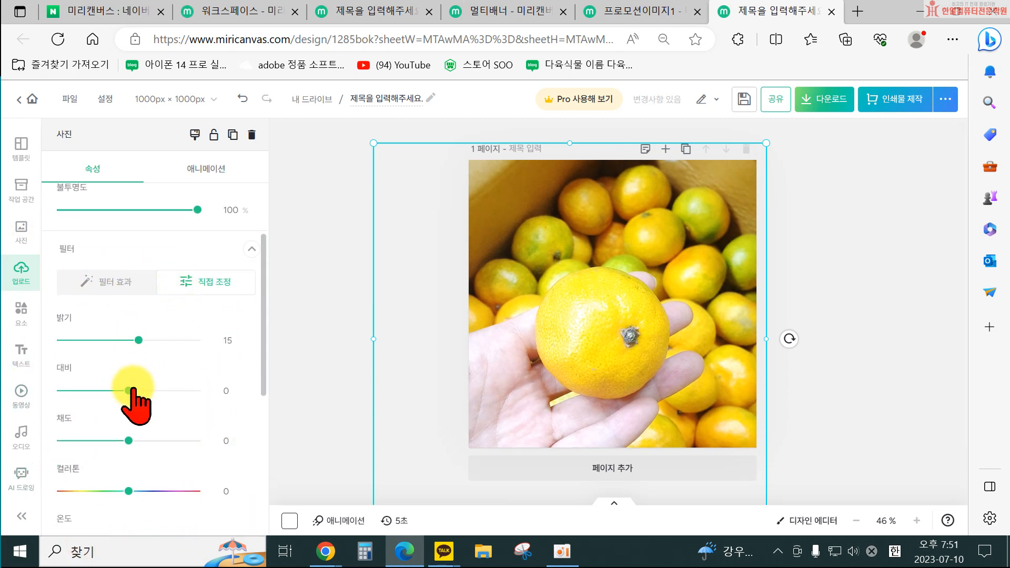
left_click_drag(132, 389, 147, 391)
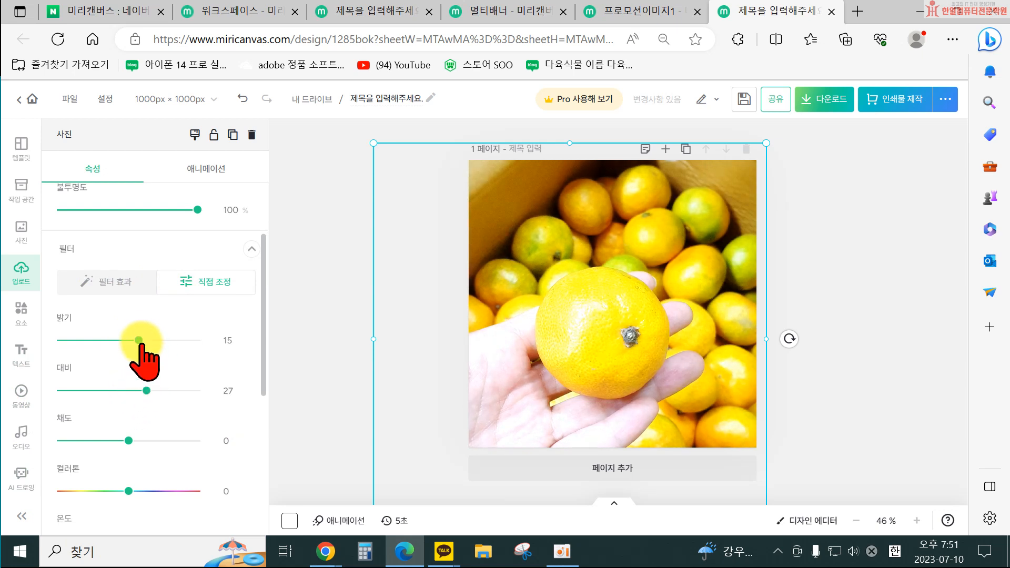
left_click_drag(132, 340, 134, 340)
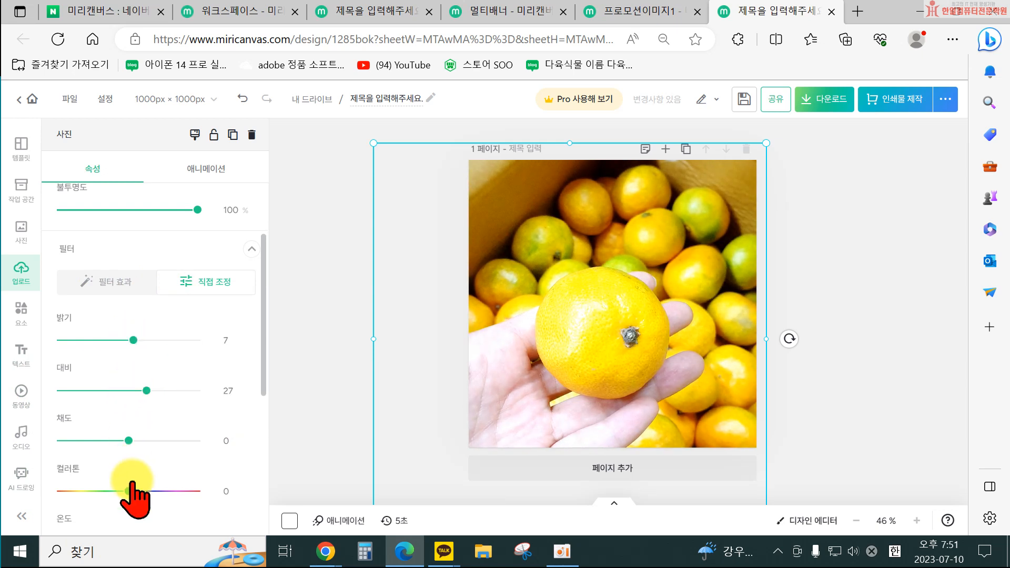
Set the tangerine photo's colour tone to 11 and temperature to 45.
scroll(132, 463, "down", 2)
left_click_drag(128, 384, 140, 385)
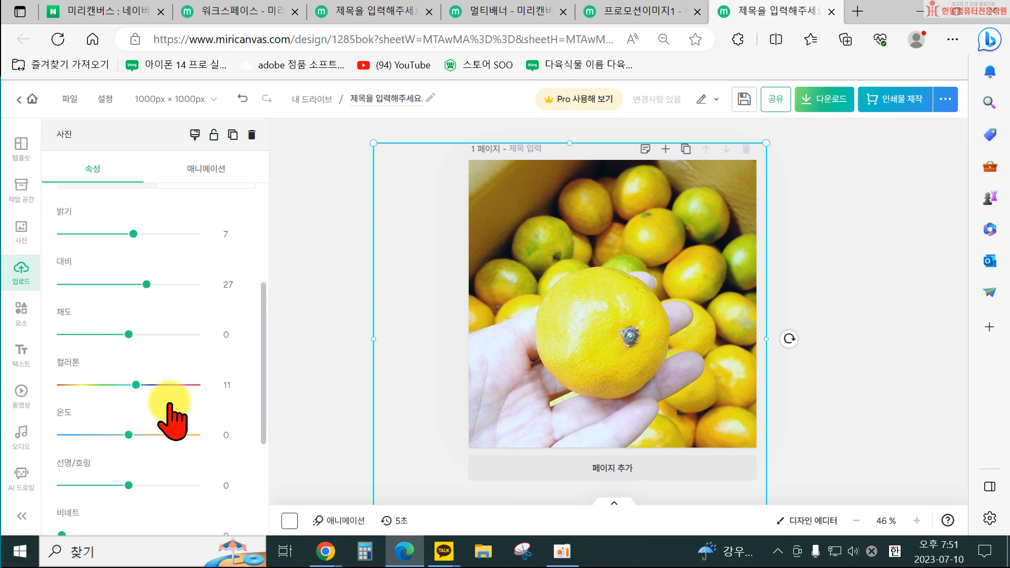
scroll(138, 463, "down", 3)
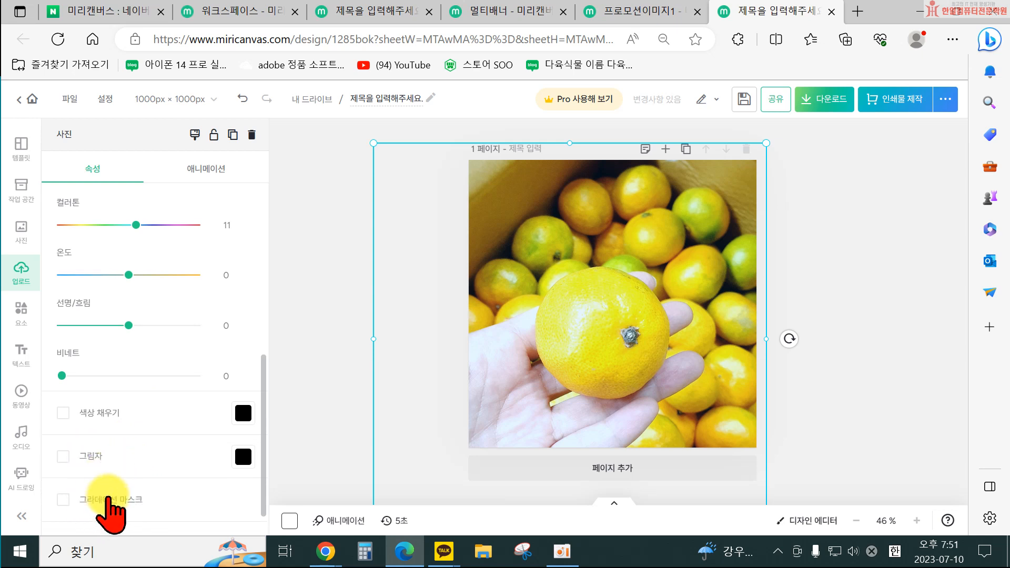
left_click_drag(129, 275, 158, 275)
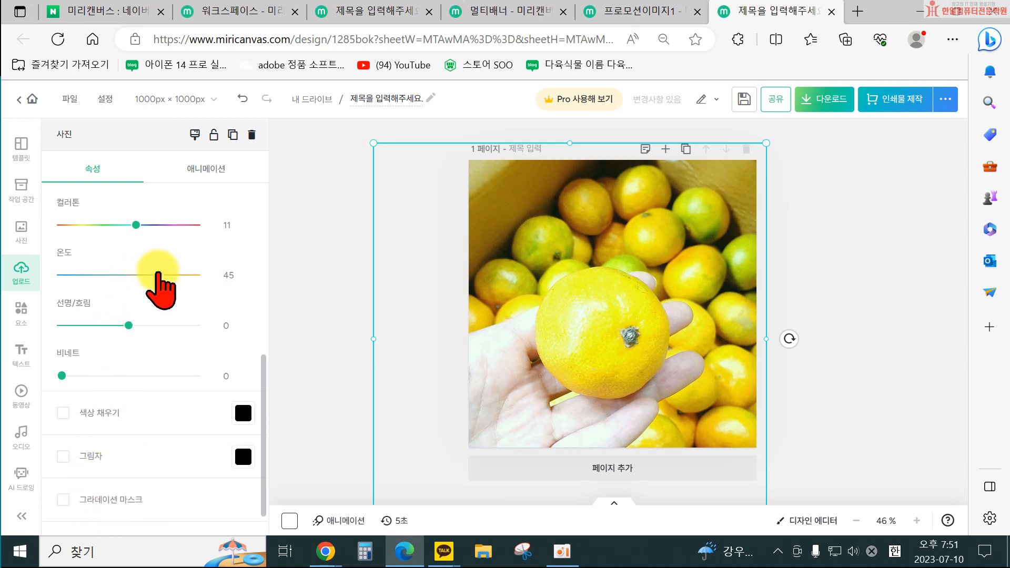
scroll(153, 273, "up", 2)
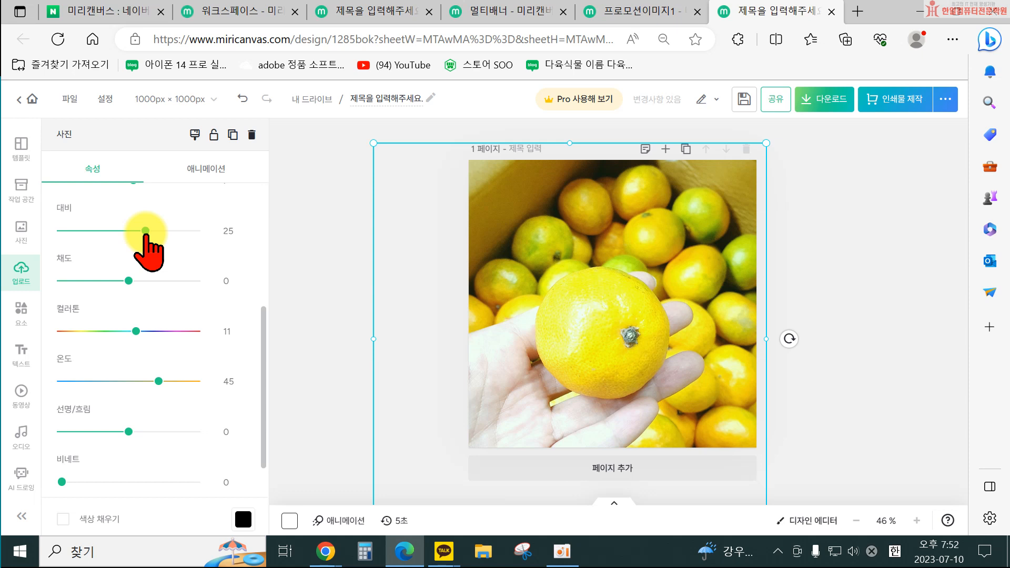
Shrink the tangerine photo to the page size and align it with the page.
left_click_drag(371, 142, 451, 234)
left_click_drag(600, 311, 603, 232)
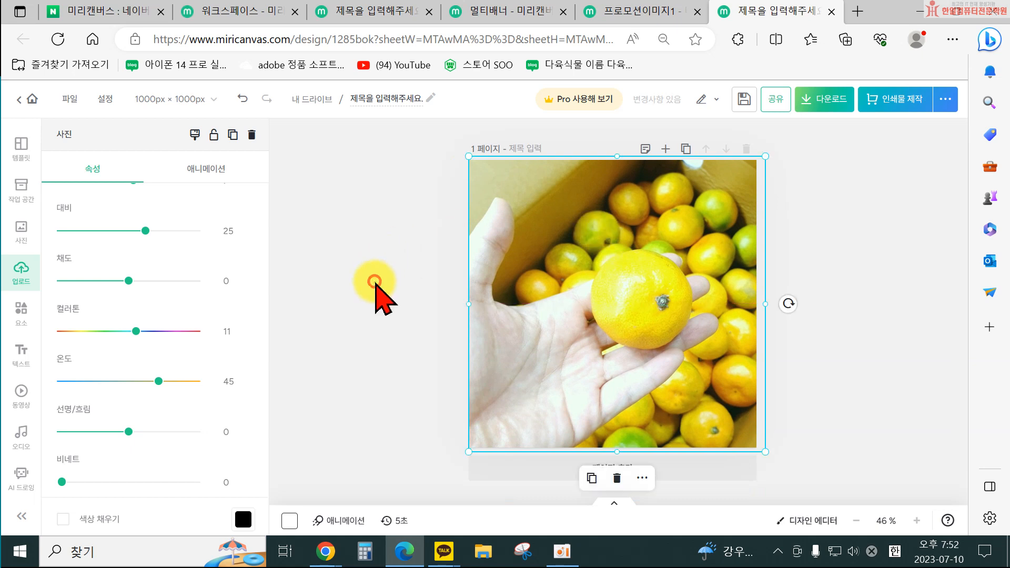
left_click(376, 284)
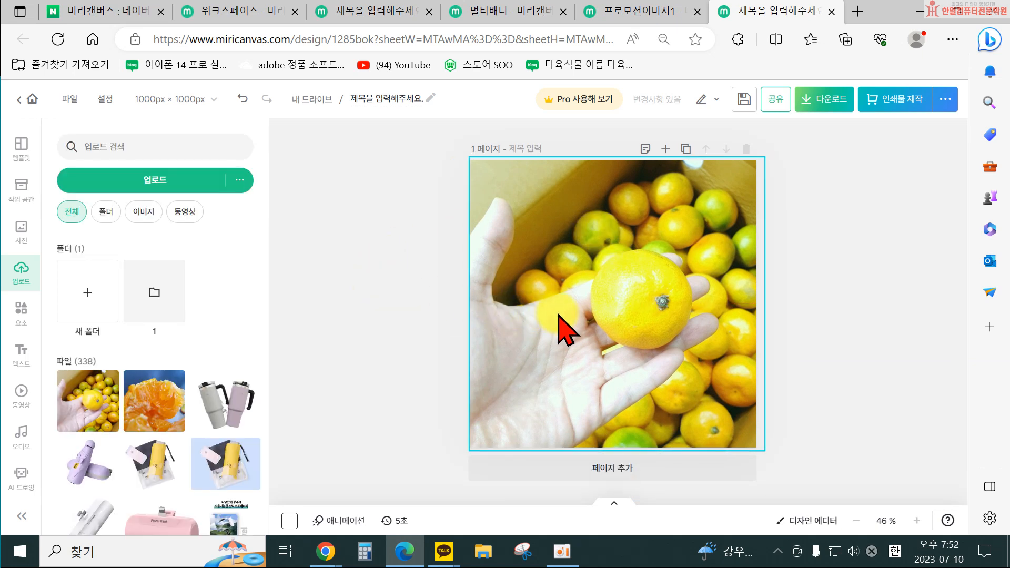
left_click(529, 325)
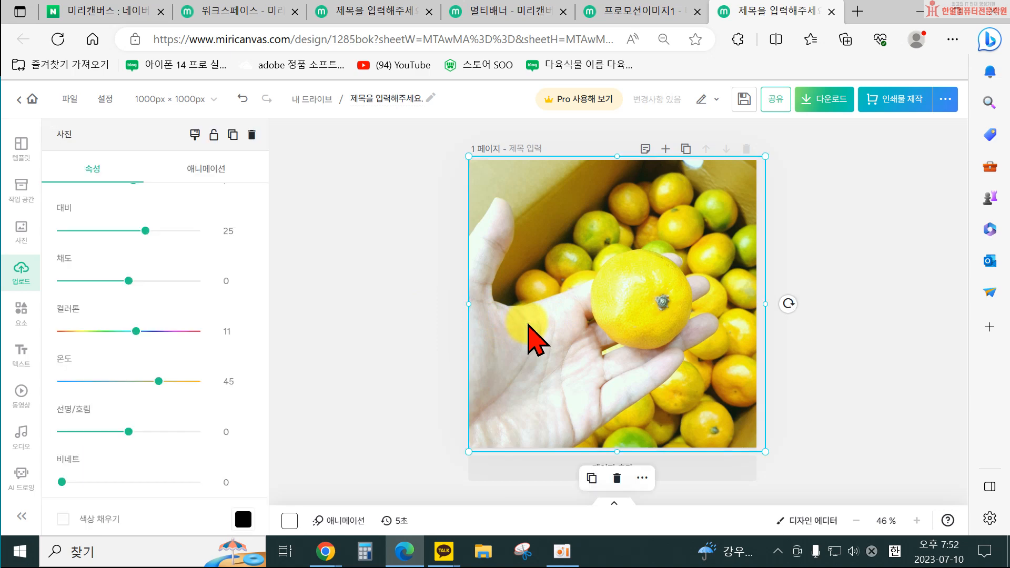
Undo the last four changes to the tangerine photo.
left_click(243, 99)
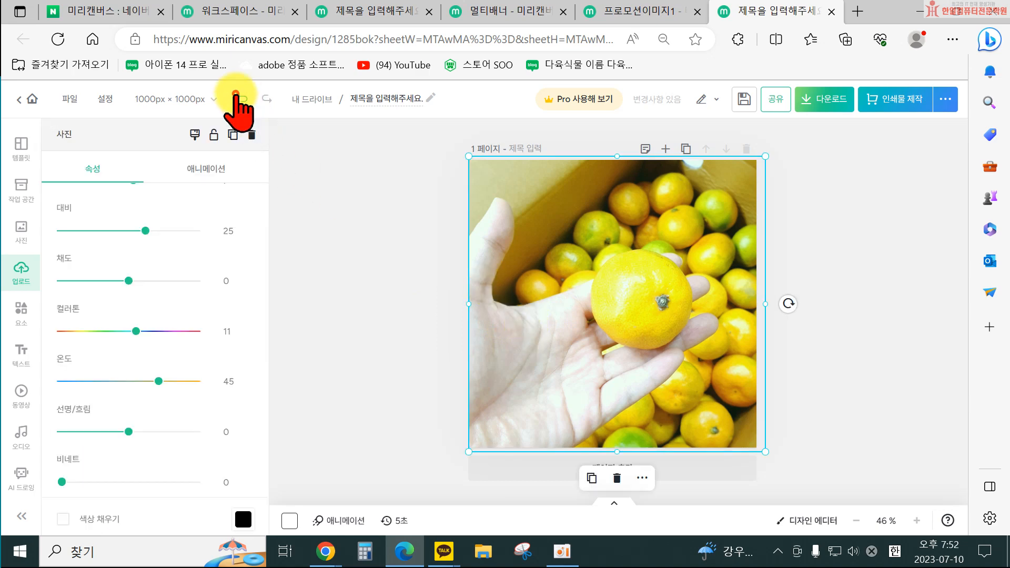
left_click(242, 99)
left_click(243, 99)
left_click(242, 99)
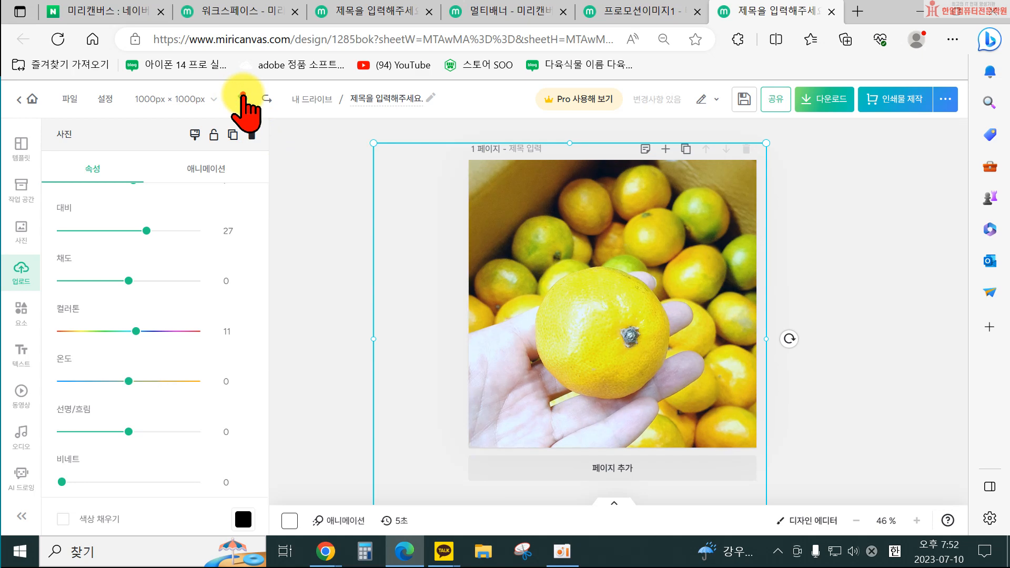
Delete the tangerine photo from the page.
left_click(325, 350)
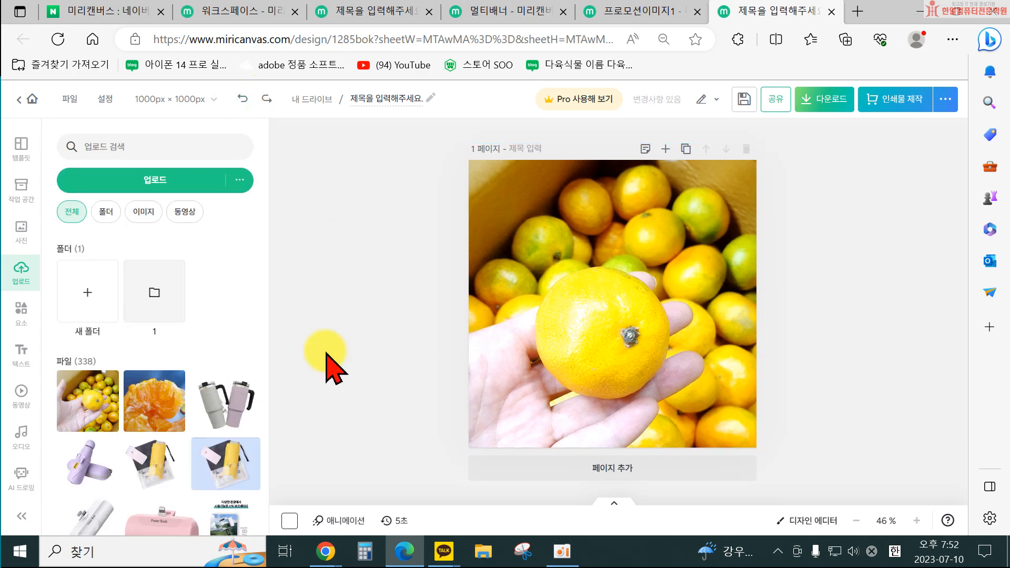
left_click(584, 342)
left_click(863, 277)
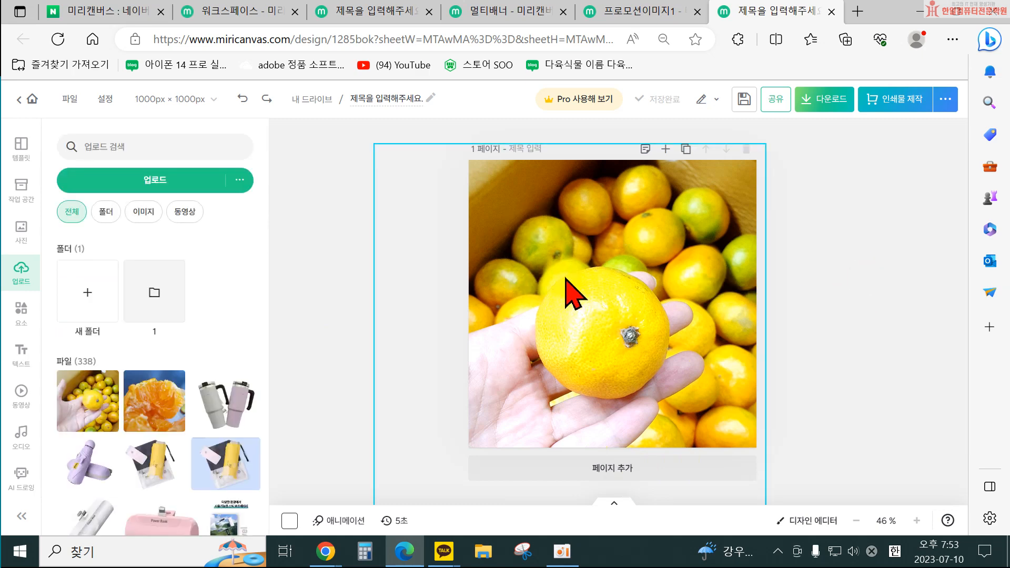
left_click(554, 243)
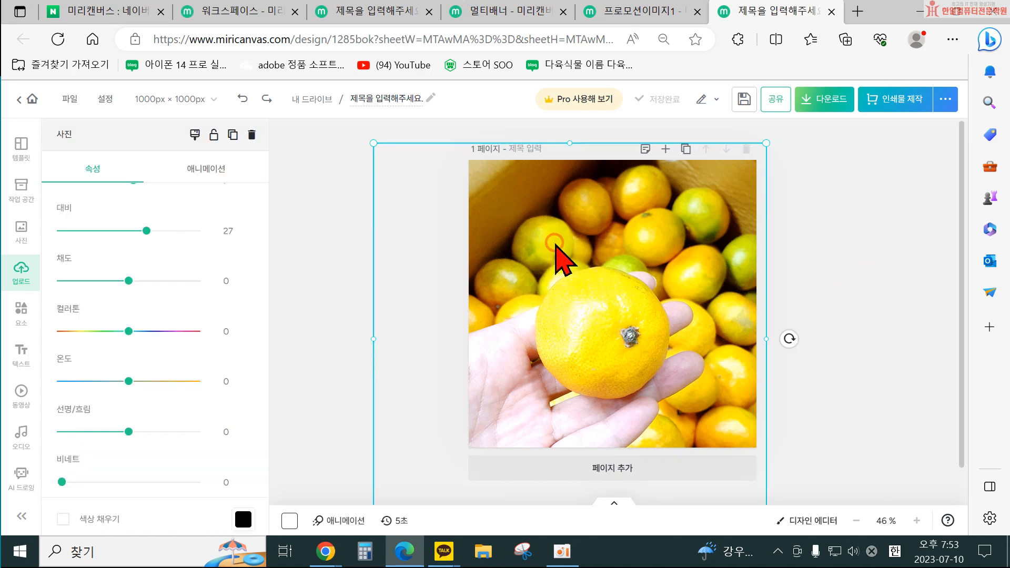
key("Delete")
Delete the two student photos from the page.
left_click(593, 236)
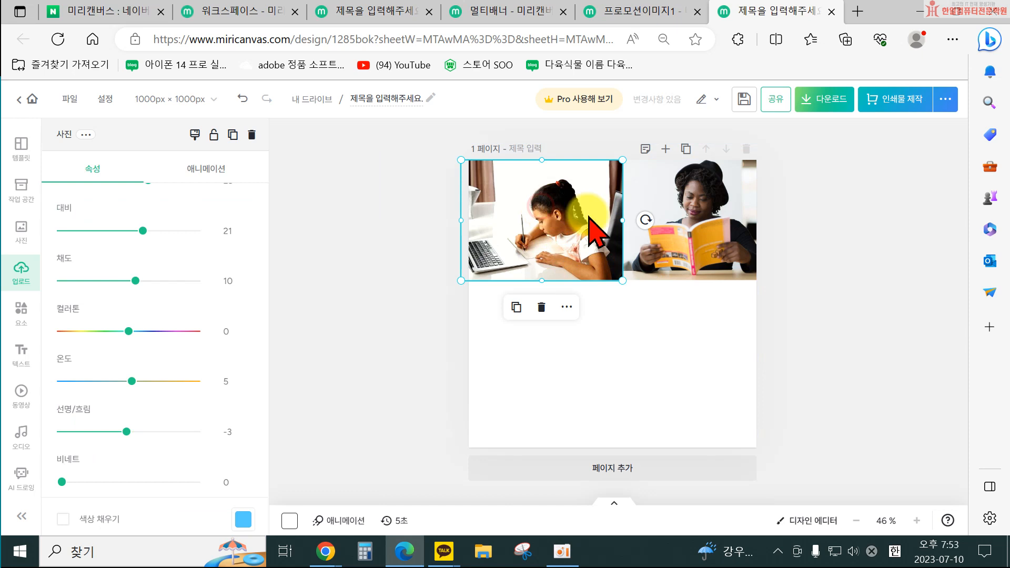
key("Delete")
left_click(672, 226)
key("Delete")
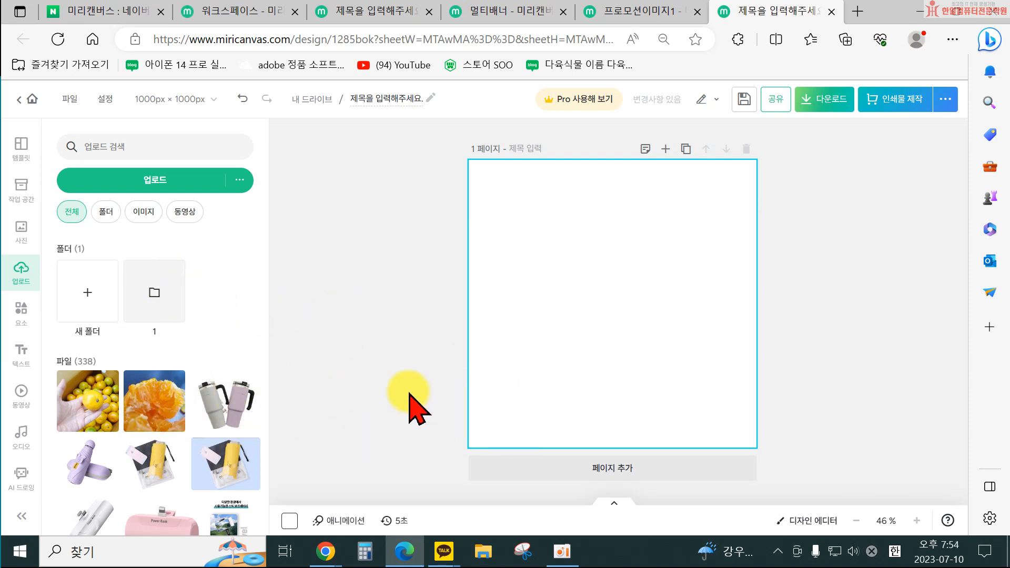
Open a new browser tab, go to Naver and search for 이미지배경제거.
left_click(863, 12)
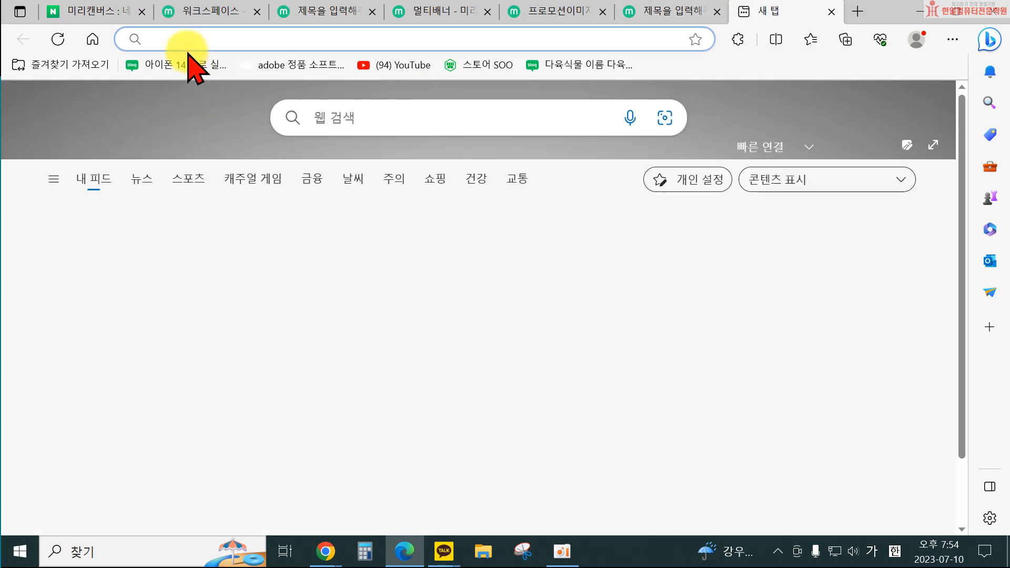
left_click(93, 39)
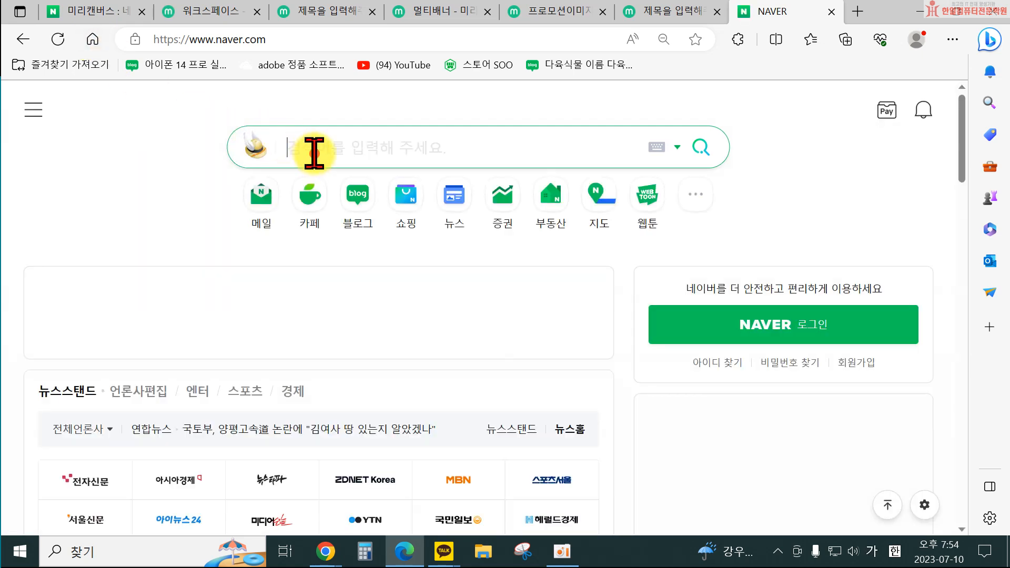
type("이미지배경제거")
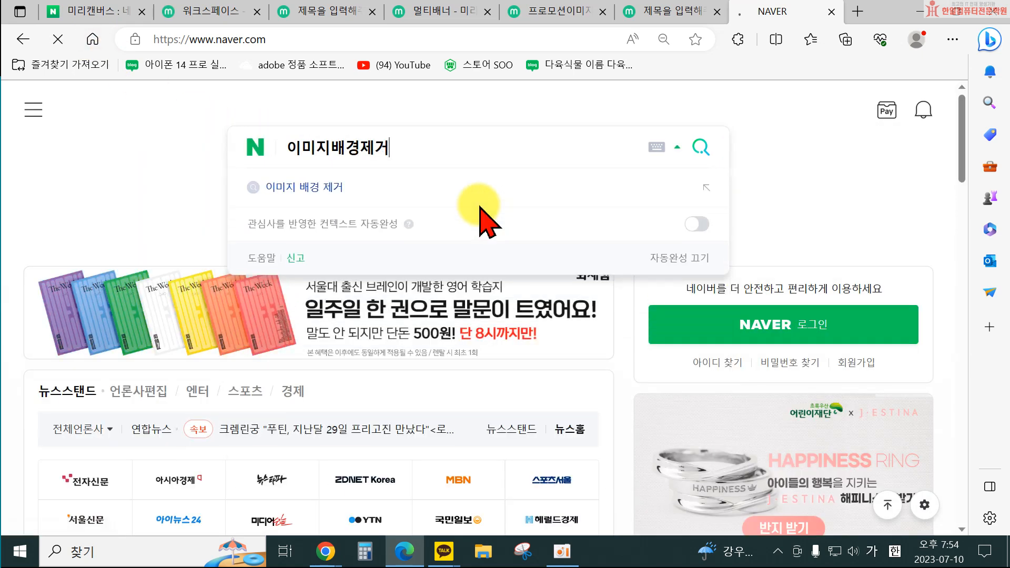
key("Return")
scroll(421, 368, "down", 7)
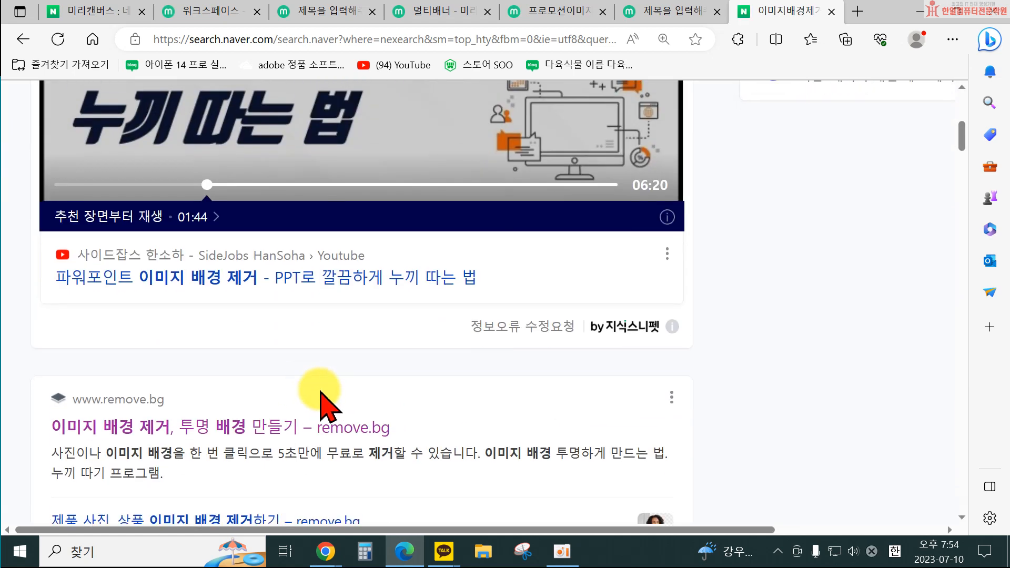
left_click(205, 416)
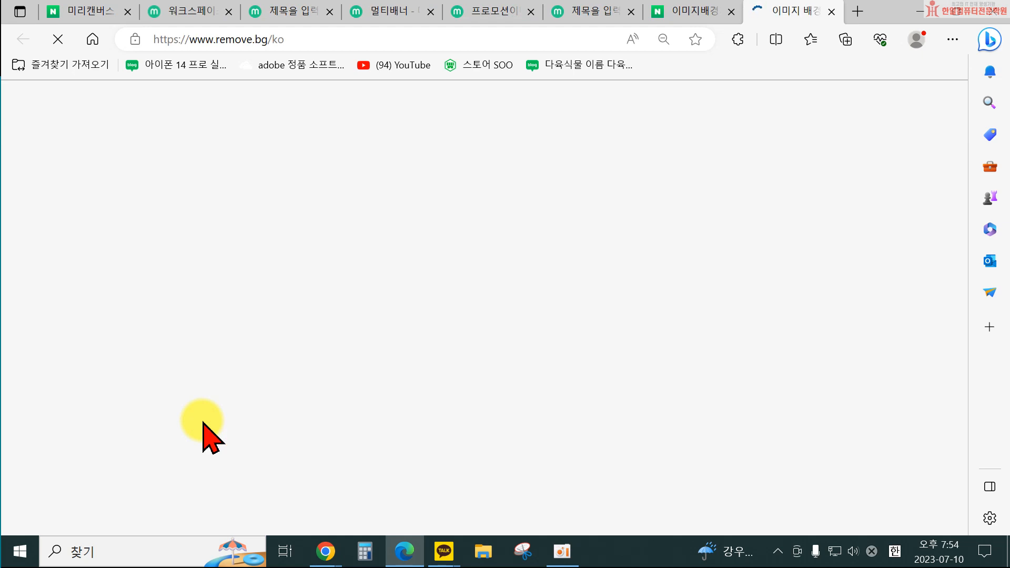
left_click(653, 341)
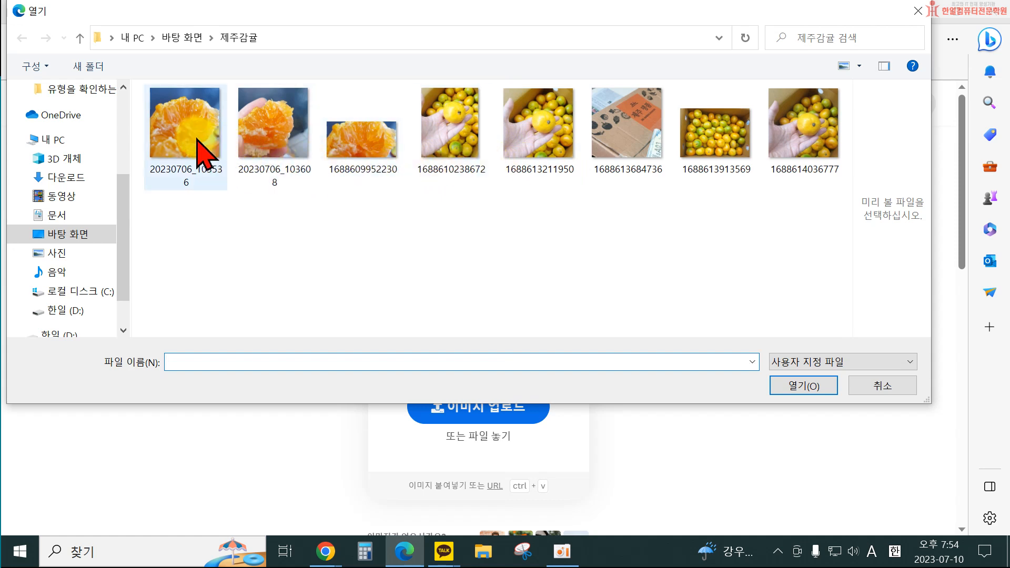
left_click(776, 138)
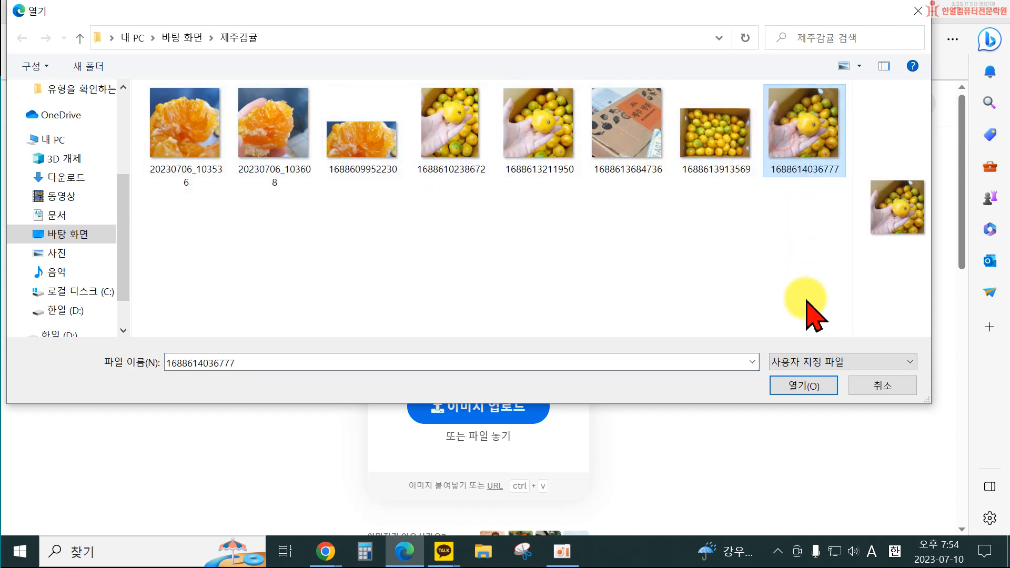
left_click(814, 385)
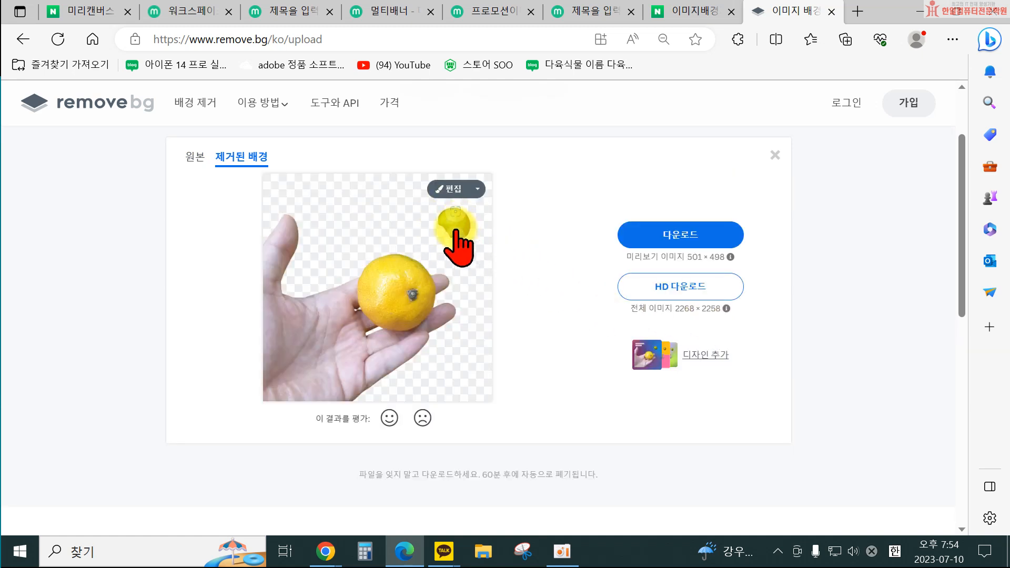
Erase the stray small tangerine with the erase brush, then download the edited background-free image.
left_click(454, 191)
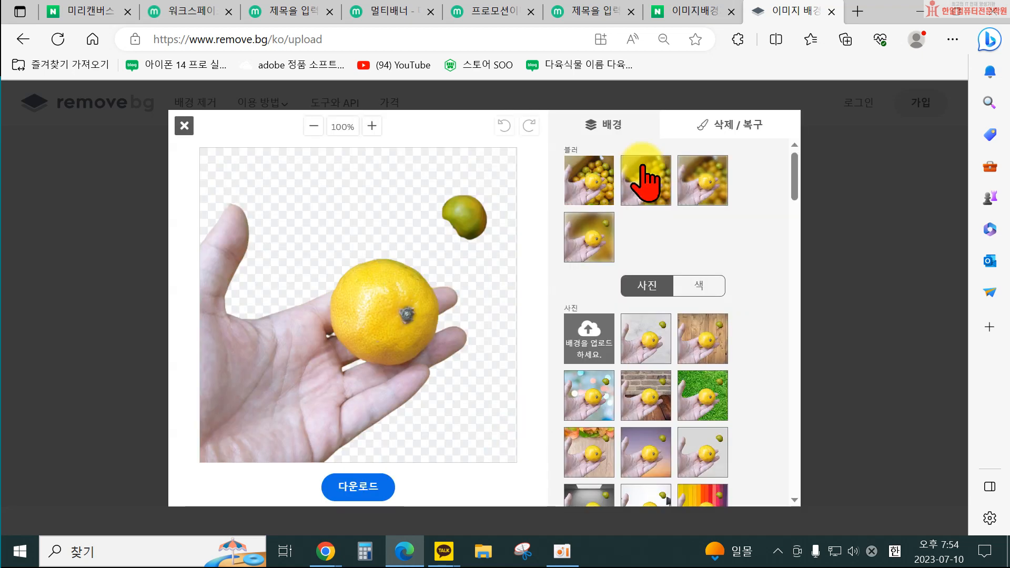
left_click(715, 133)
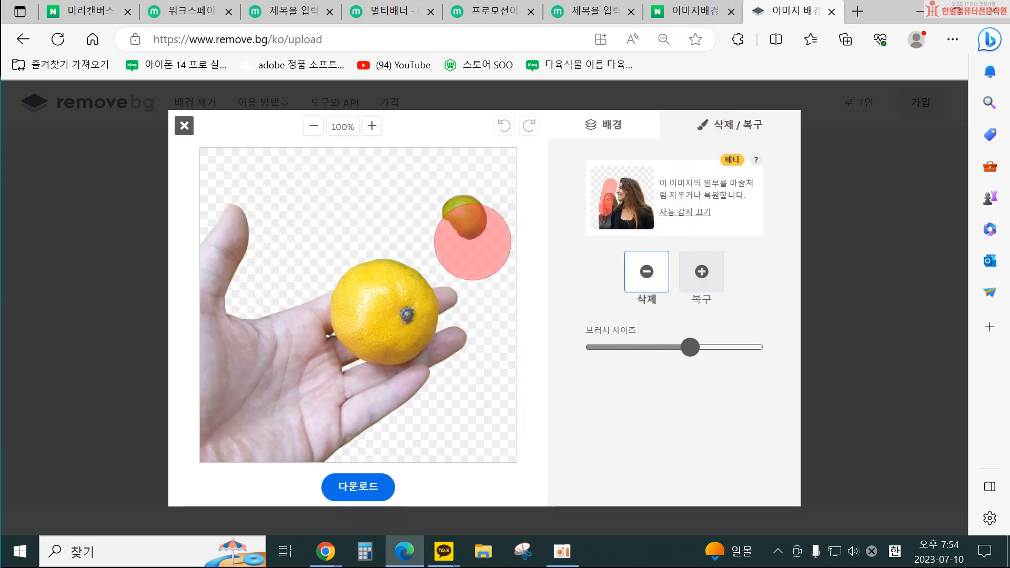
left_click_drag(445, 210, 478, 225)
left_click(477, 437)
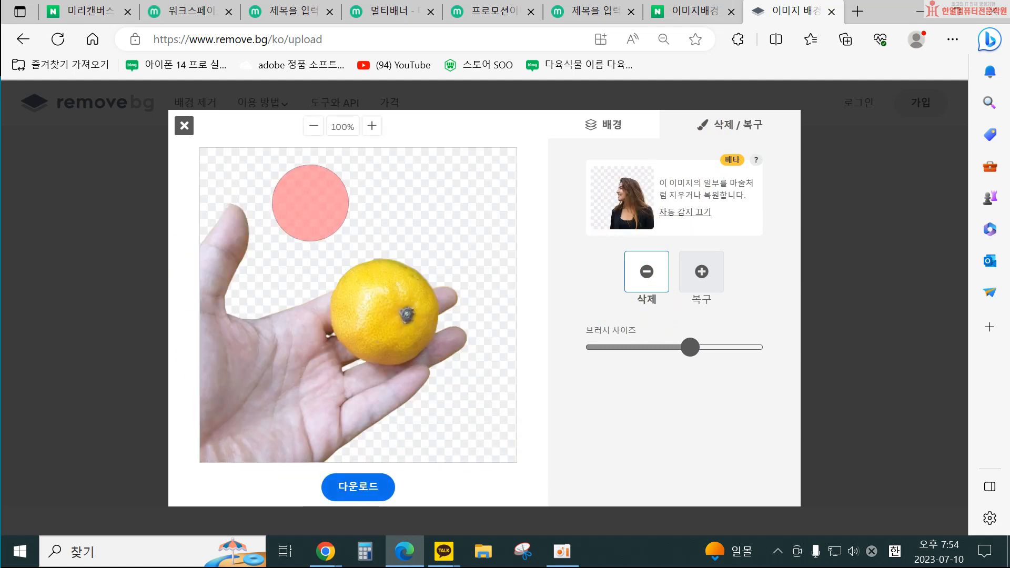
left_click(366, 487)
left_click(480, 330)
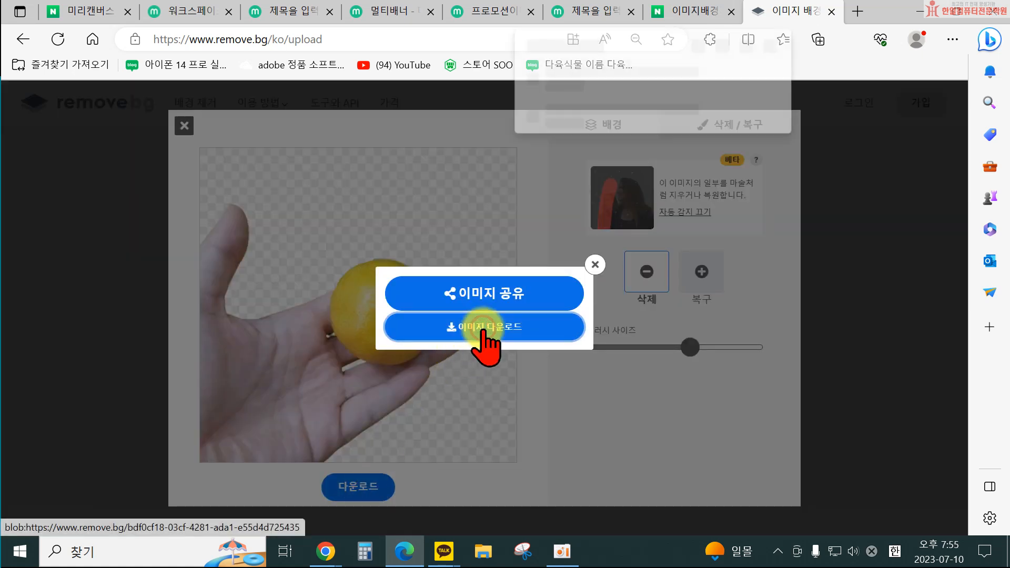
left_click(754, 121)
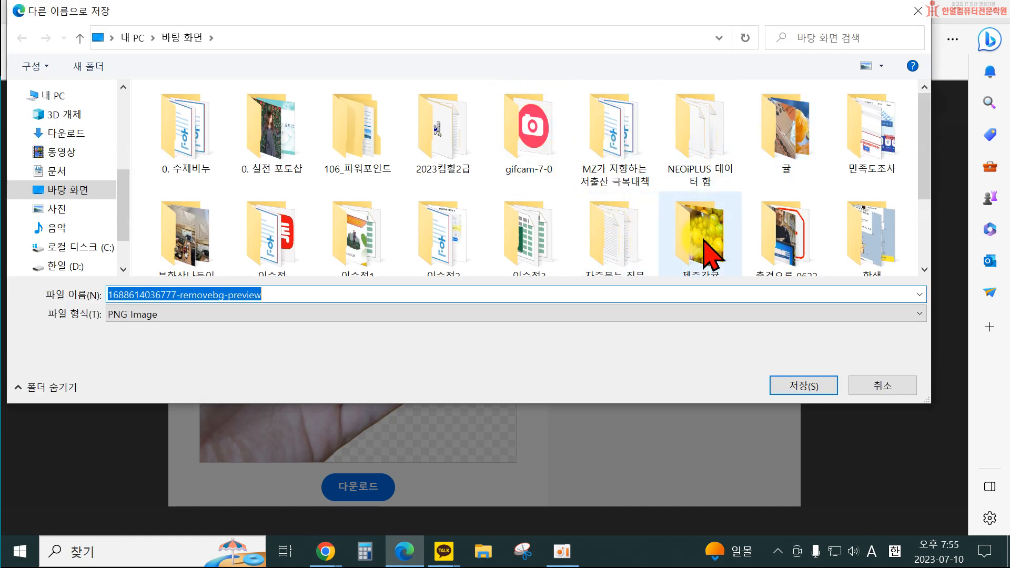
double_click(705, 253)
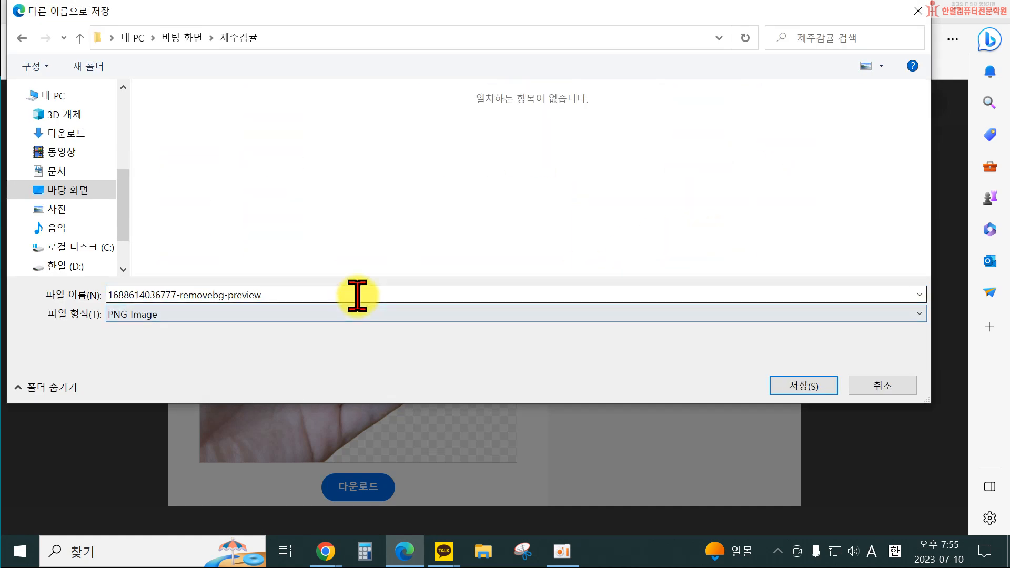
left_click(800, 388)
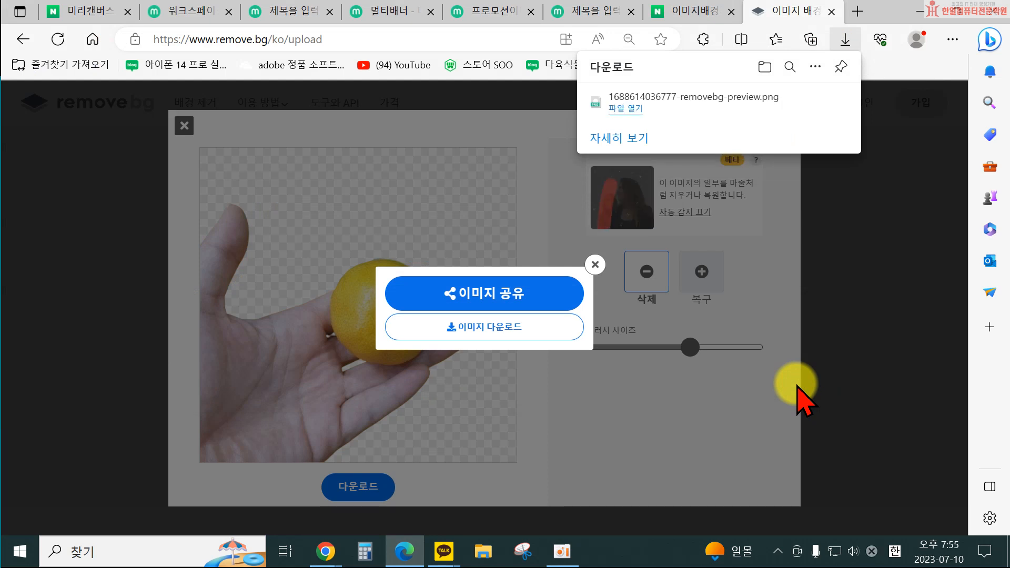
Return to the MiriCanvas design and upload the saved background-free tangerine image.
left_click(590, 13)
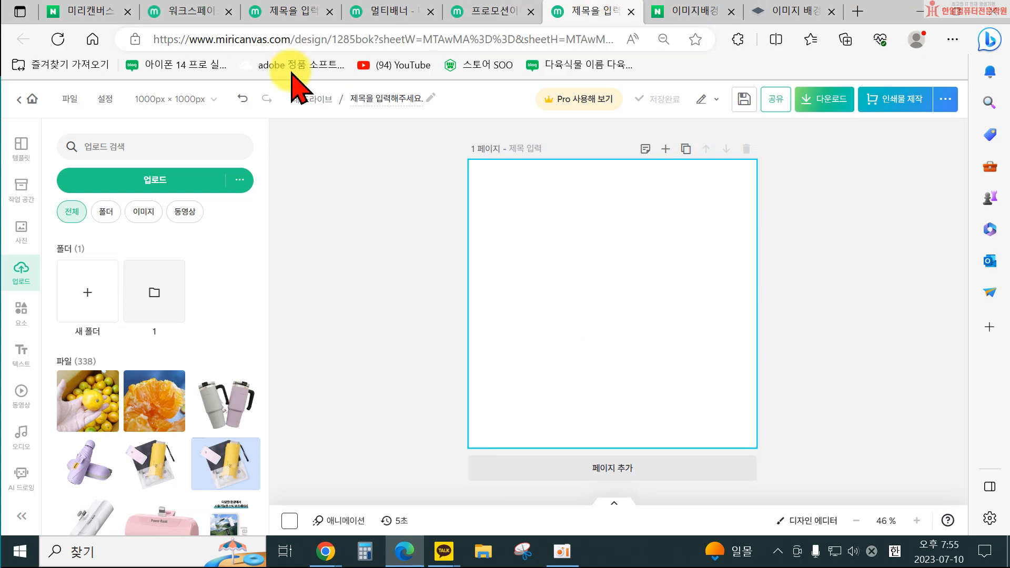
left_click(153, 182)
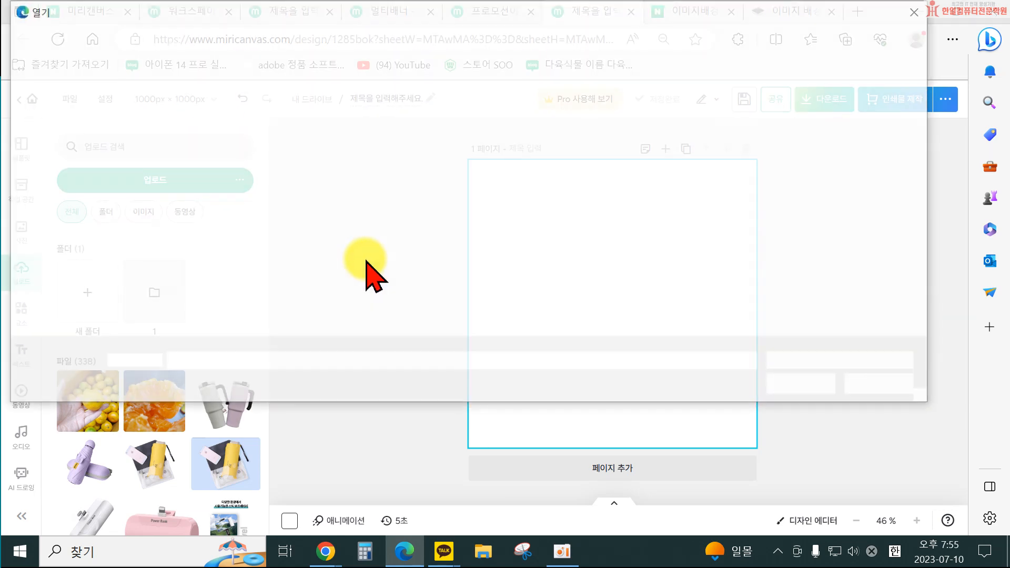
left_click(188, 263)
left_click(794, 388)
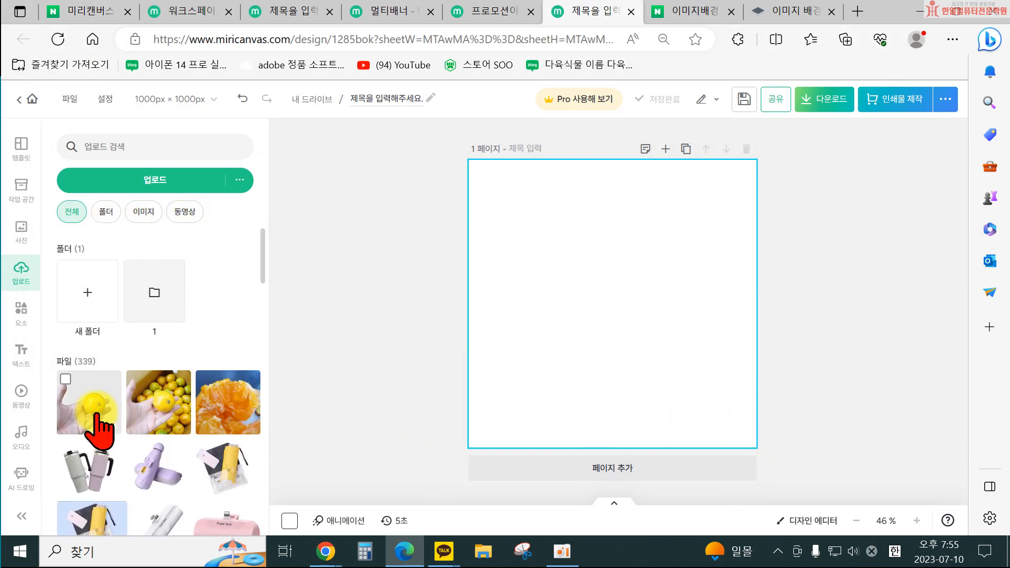
Add the uploaded hand-and-tangerine image to the page, enlarge it and place it in the lower half.
left_click(99, 419)
left_click_drag(608, 357, 556, 409)
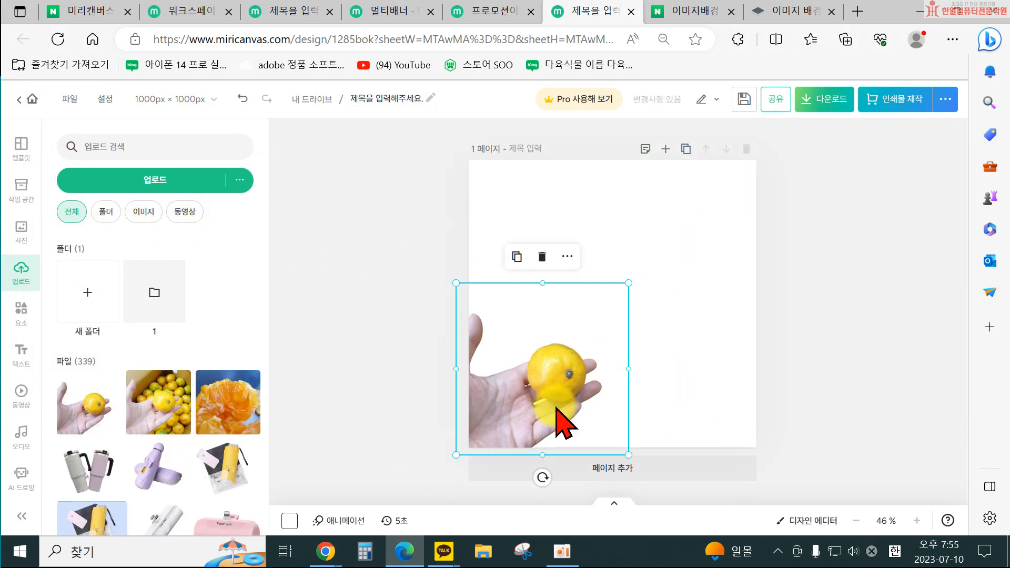
left_click_drag(634, 284, 664, 260)
mouse_move(557, 383)
left_mouse_down()
mouse_move(553, 364)
mouse_move(542, 379)
mouse_move(543, 370)
left_mouse_up()
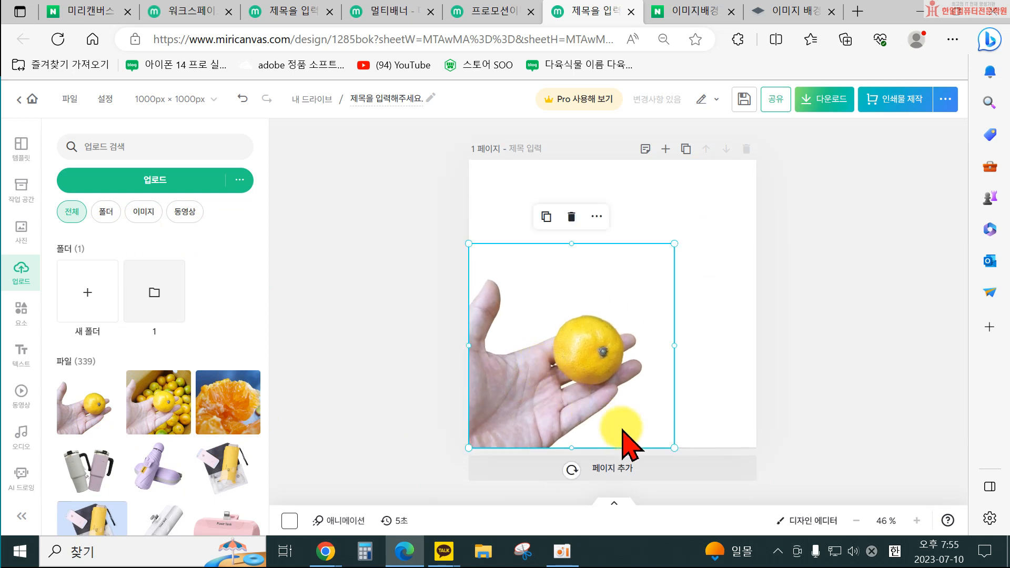
Turn on the photo's shadow and set its opacity to 25% and distance to 4.
left_click(546, 396)
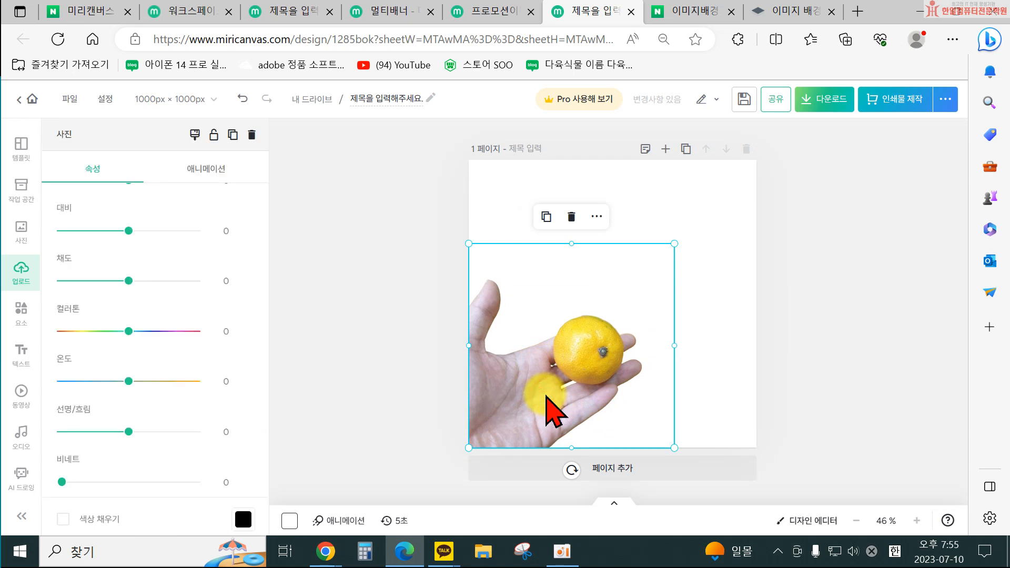
scroll(100, 421, "down", 5)
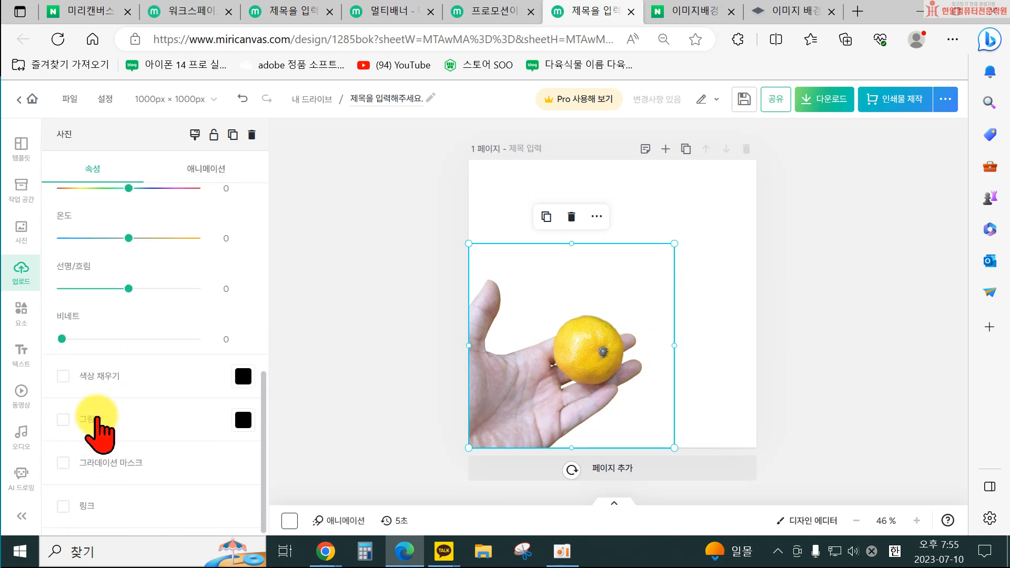
left_click(90, 423)
scroll(176, 495, "down", 1)
scroll(176, 500, "down", 3)
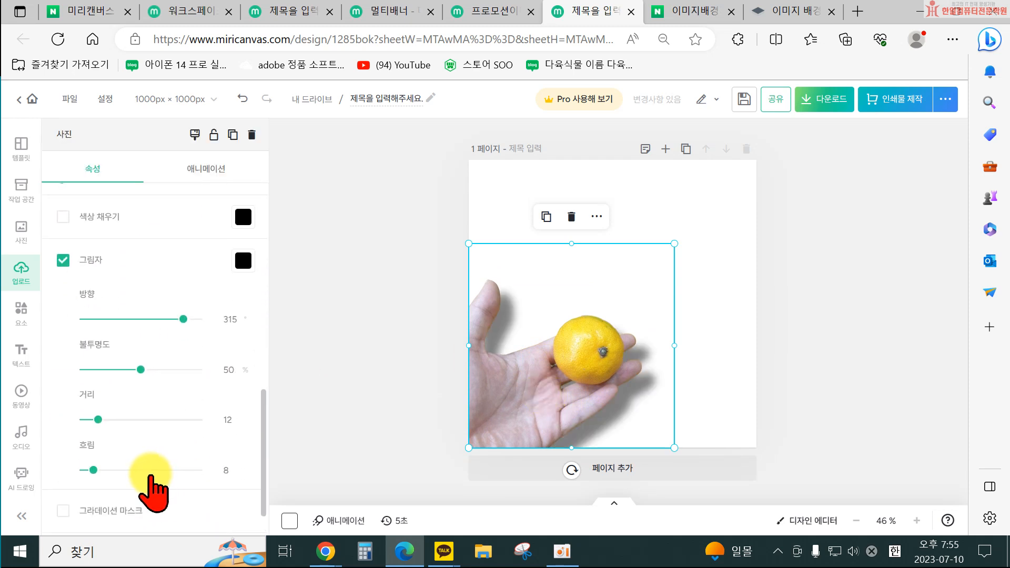
left_click_drag(140, 321, 113, 321)
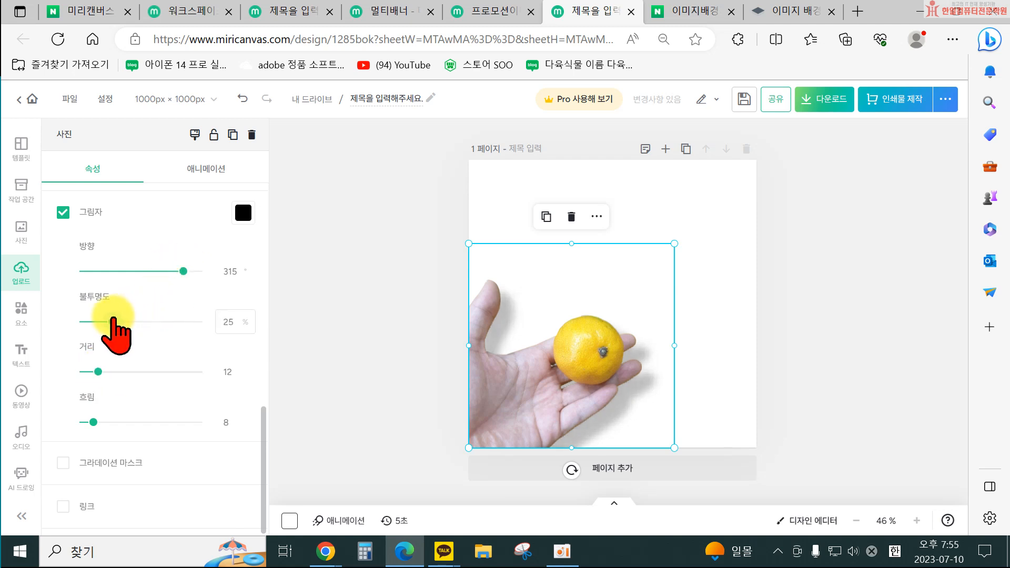
left_click_drag(99, 371, 88, 372)
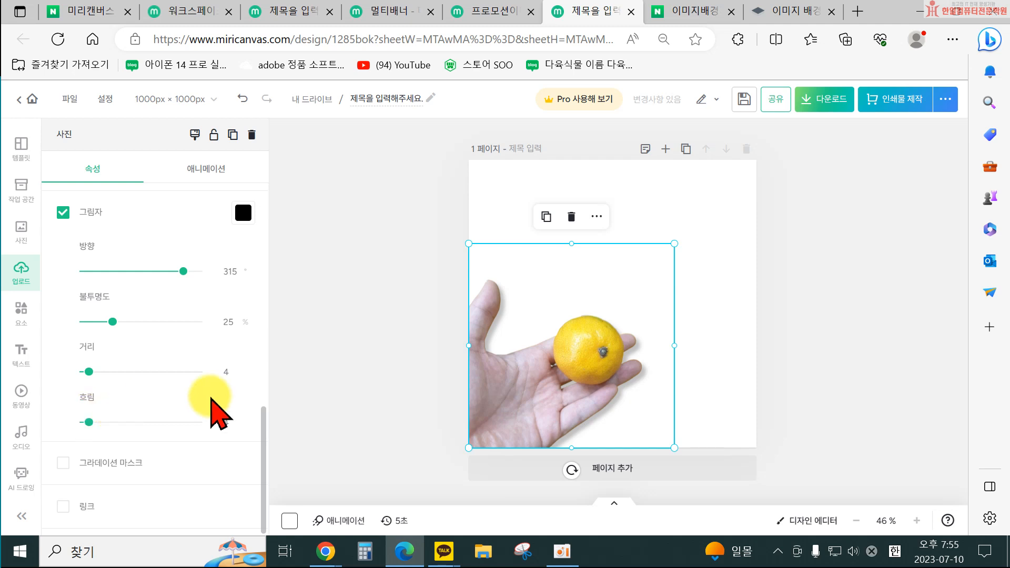
Set the photo's brightness to 15 and contrast to 11, then deselect it.
scroll(182, 290, "up", 6)
scroll(181, 300, "up", 3)
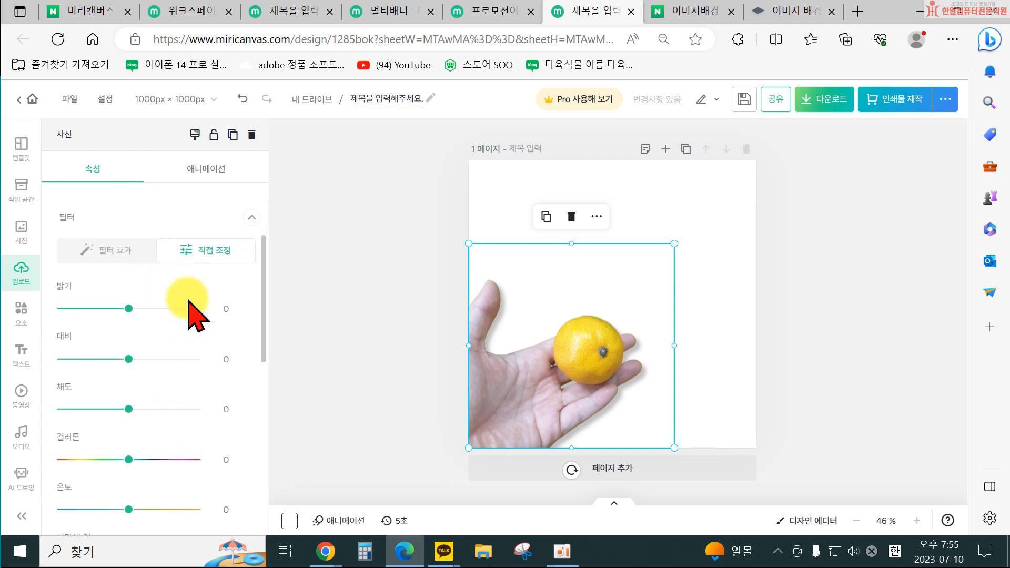
left_click_drag(128, 308, 132, 309)
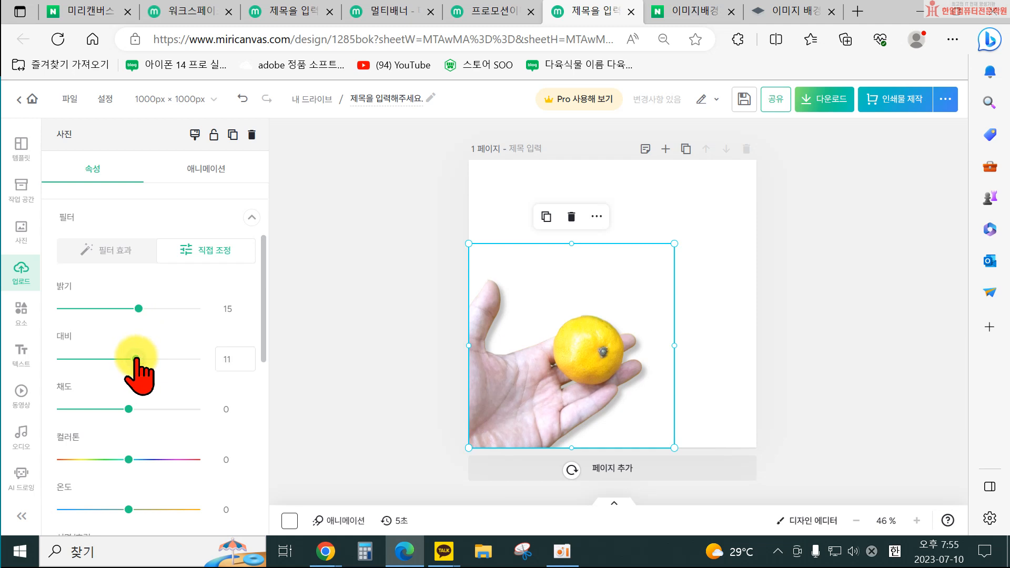
left_click(370, 353)
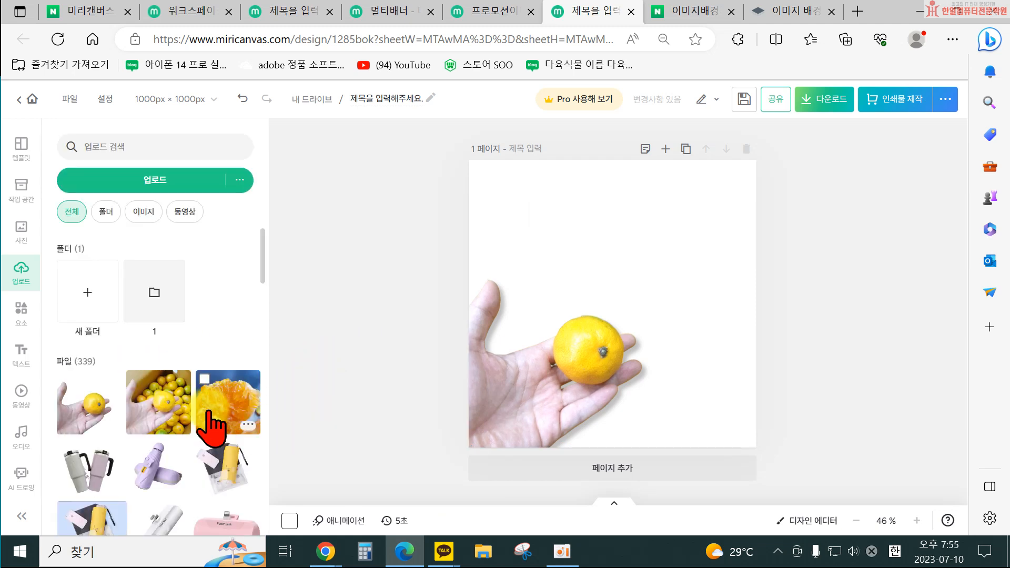
Enlarge the photo to about 827 × 822 px, reposition it, then delete it from the page.
left_click(383, 231)
mouse_move(496, 412)
left_mouse_down()
mouse_move(507, 399)
mouse_move(495, 401)
left_mouse_up()
left_click_drag(463, 436, 421, 451)
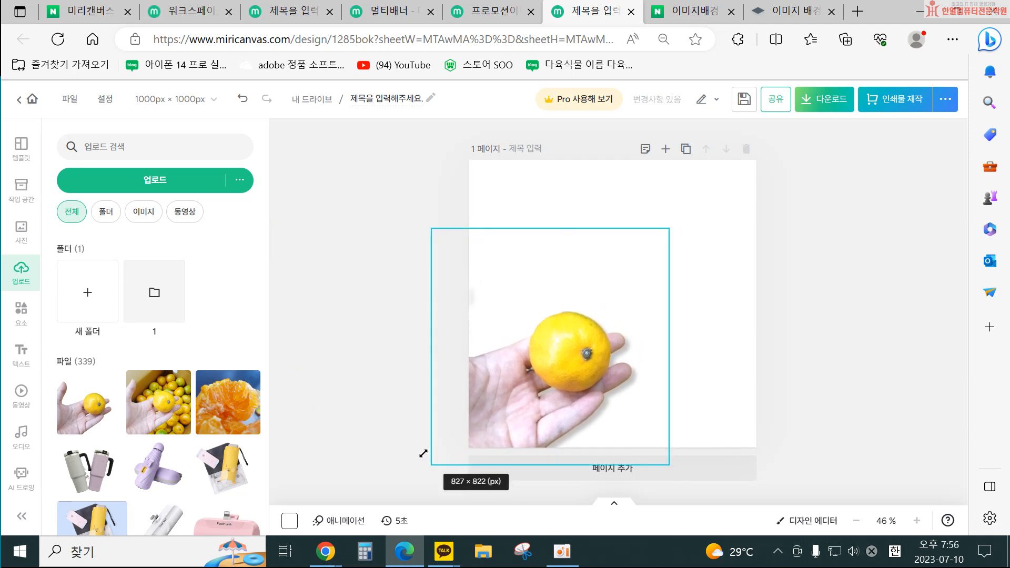
left_click_drag(543, 419, 565, 408)
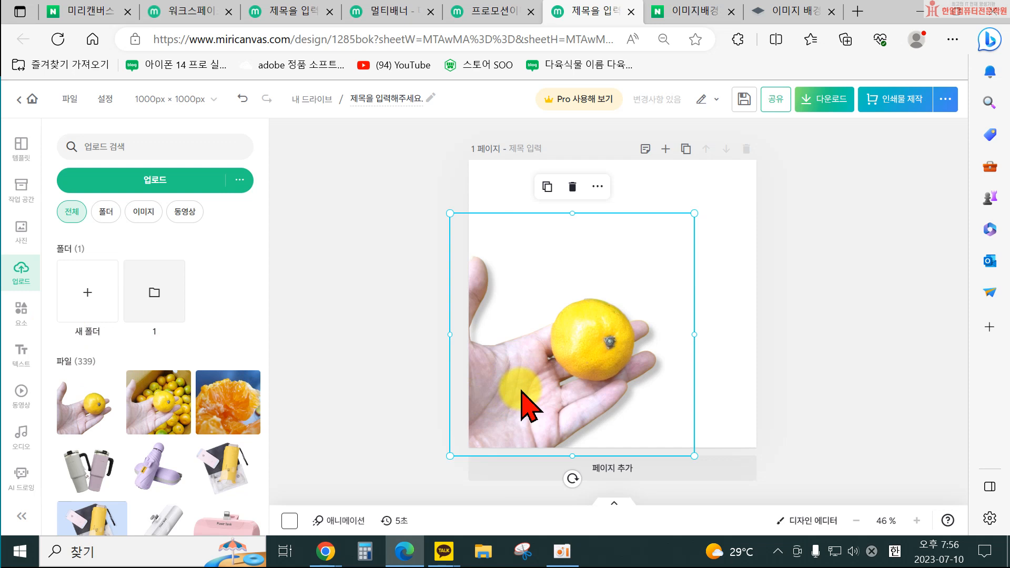
key("Delete")
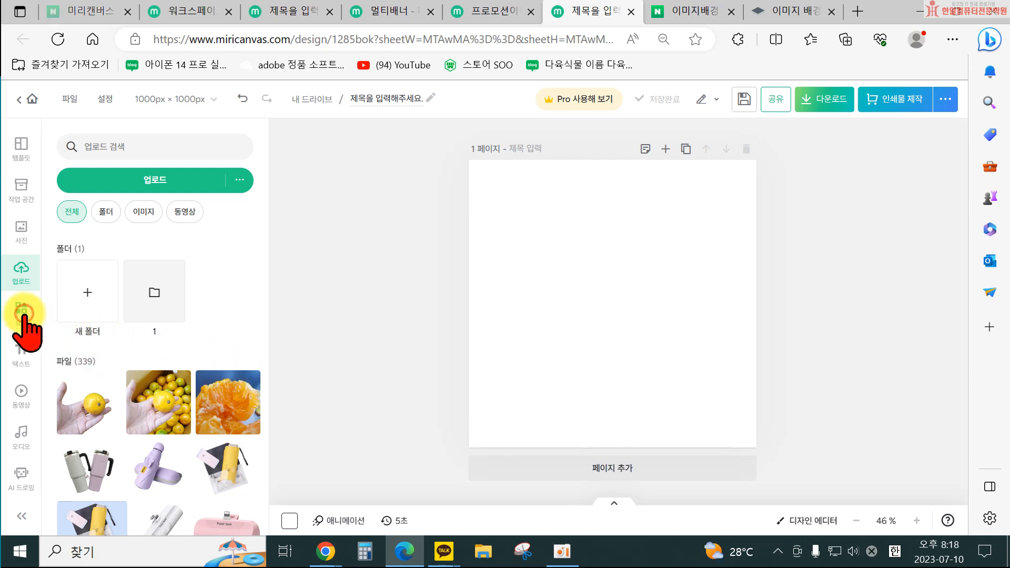
Search the elements library for 꽃 and browse through the flower results.
left_click(22, 312)
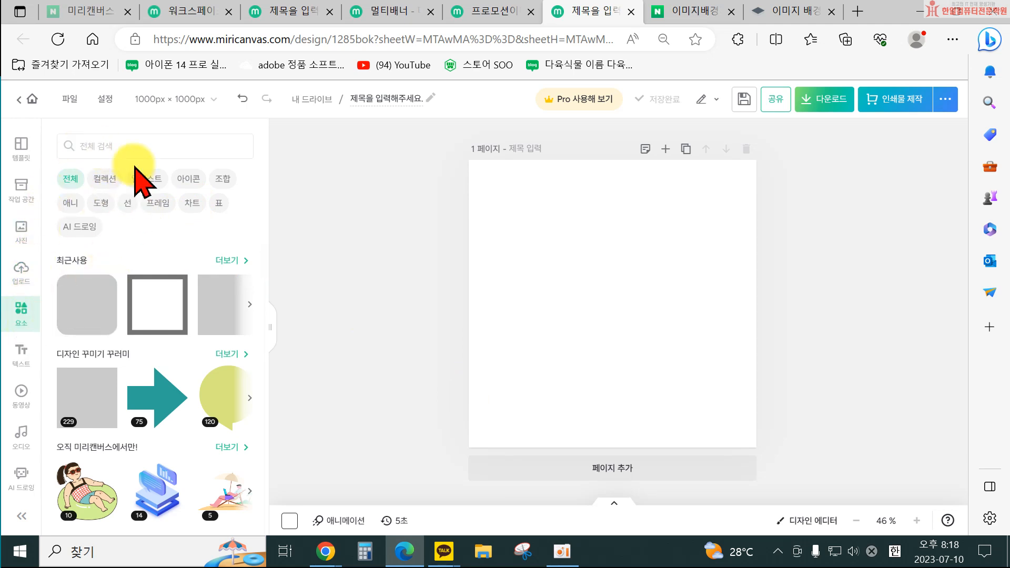
left_click(91, 144)
type("ㄲ")
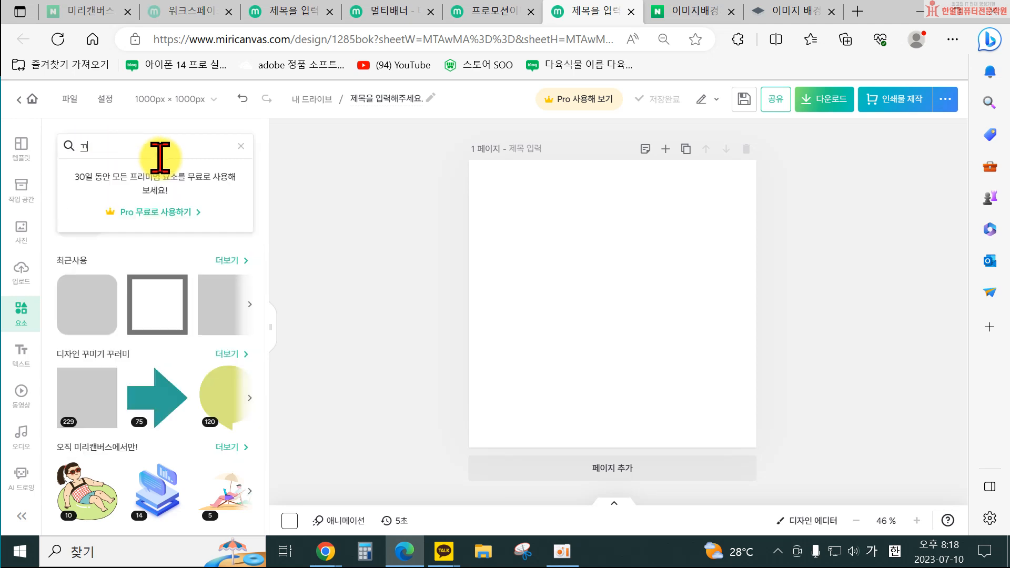
key("Return")
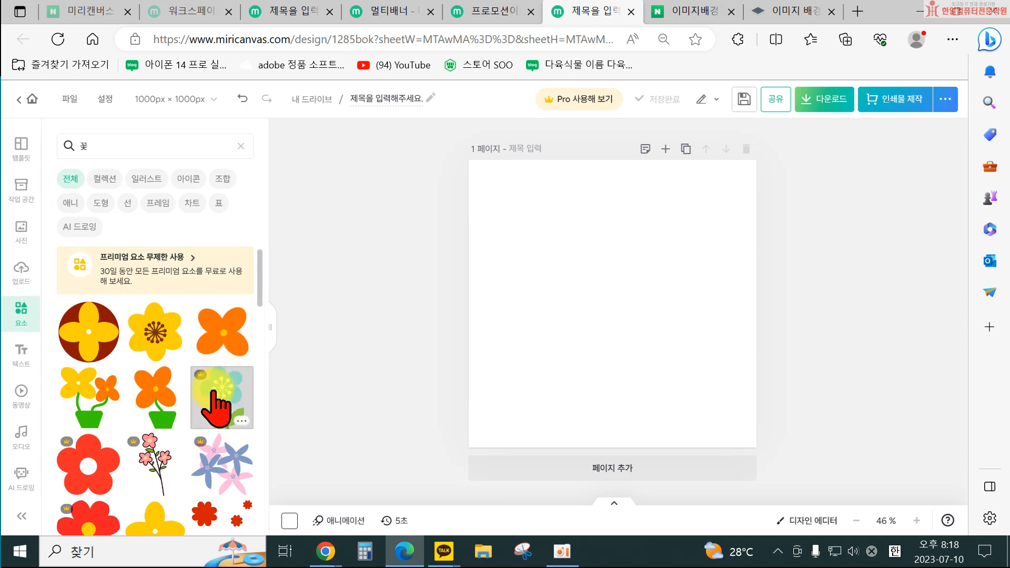
scroll(158, 415, "down", 4)
scroll(212, 448, "down", 5)
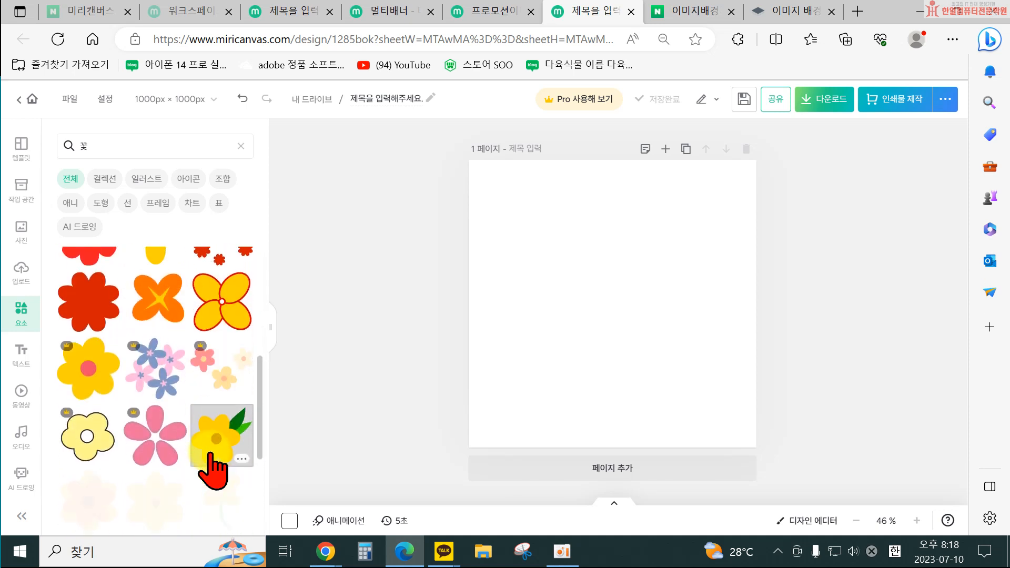
scroll(211, 448, "down", 4)
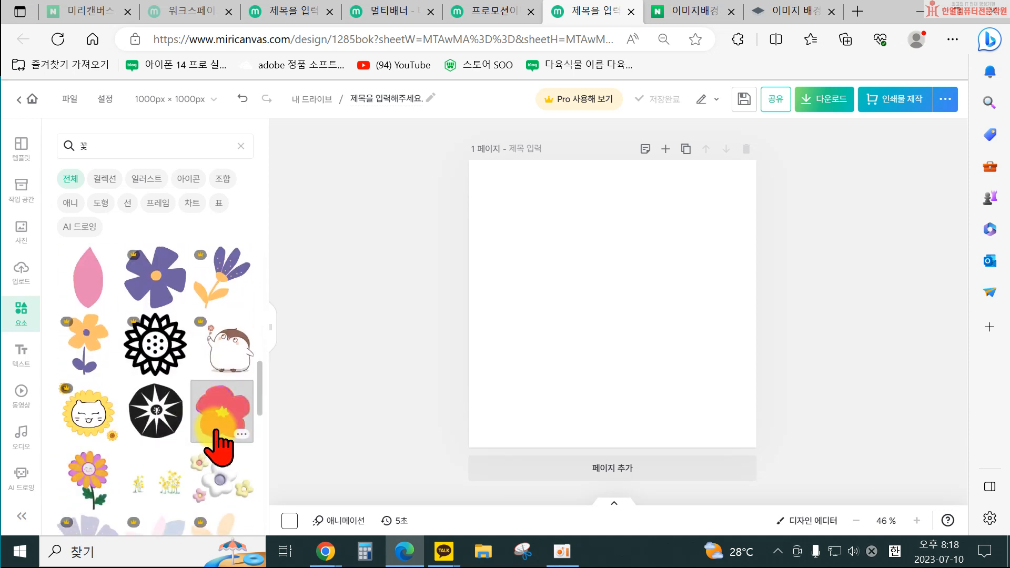
scroll(213, 382, "down", 5)
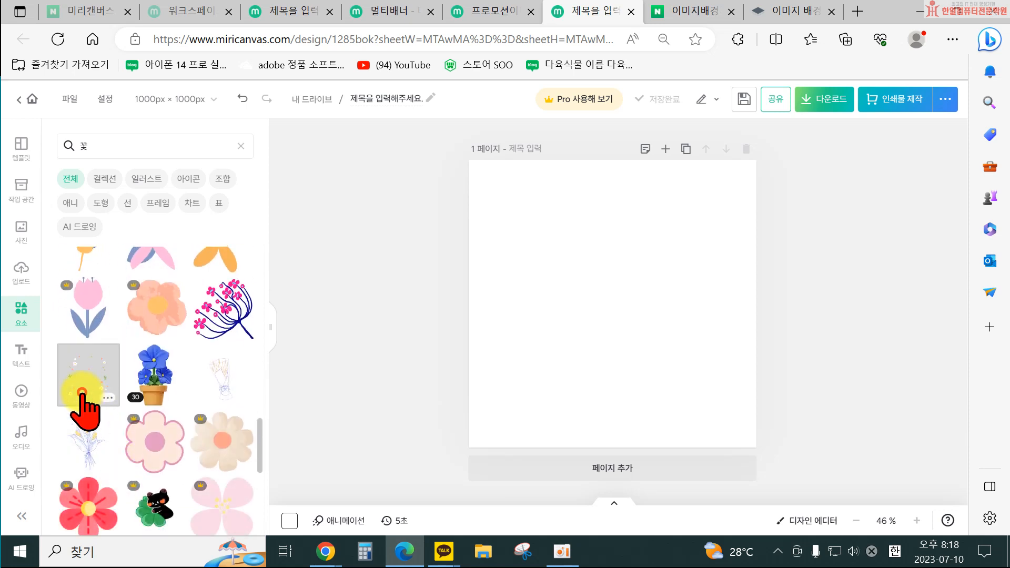
Add a flower wreath element, enlarge it to about 812 × 899 px, move it, then delete it.
left_click(81, 392)
left_click_drag(535, 391, 417, 463)
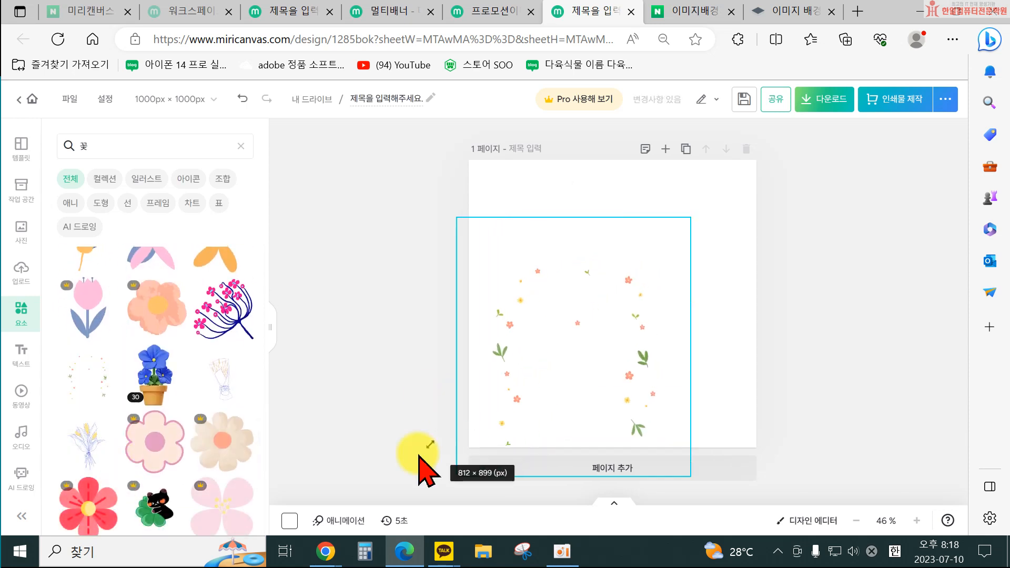
left_click_drag(563, 384, 652, 284)
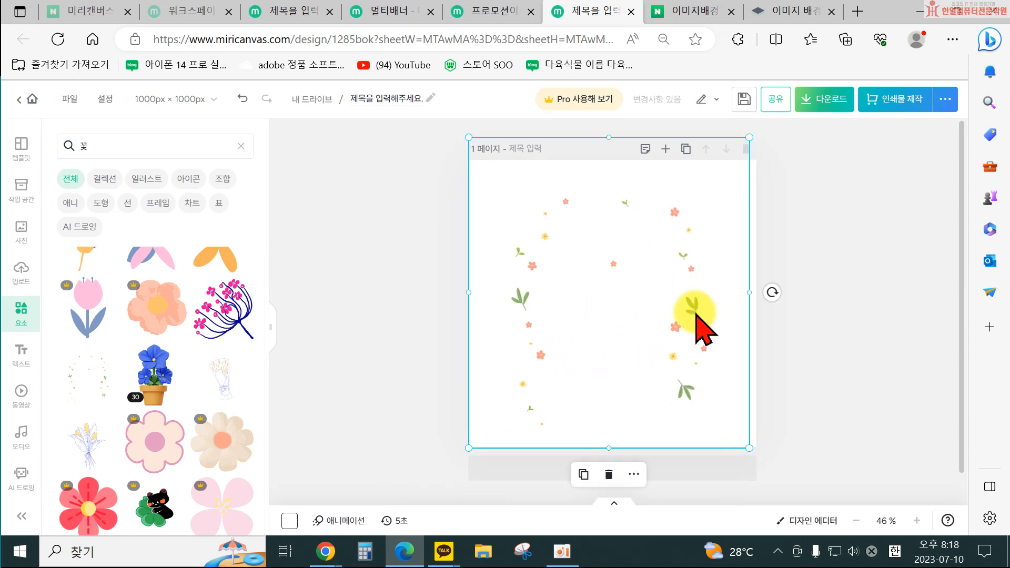
key("Delete")
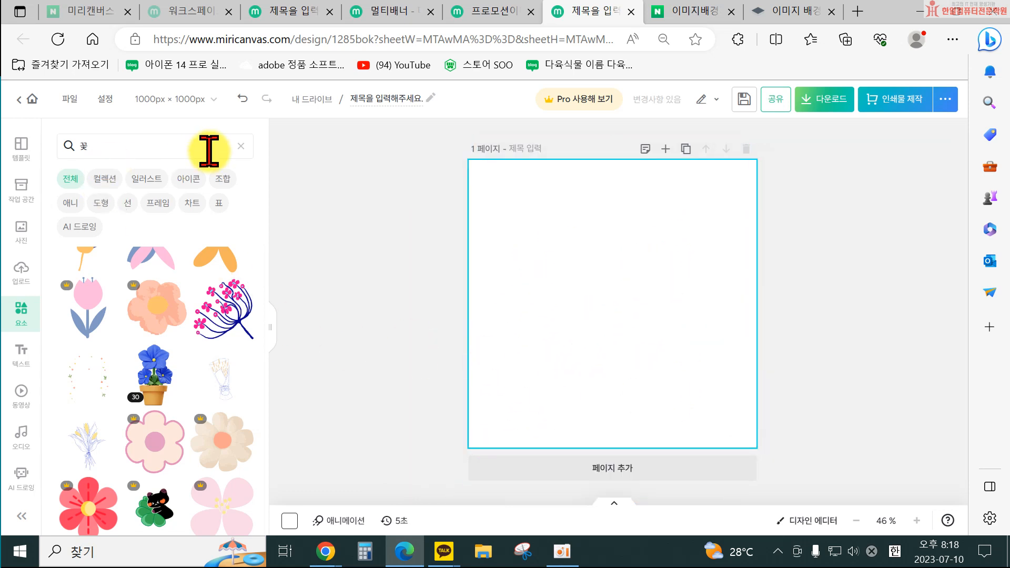
Clear the element search and search the elements library for 푸드.
left_click(241, 145)
left_click(91, 143)
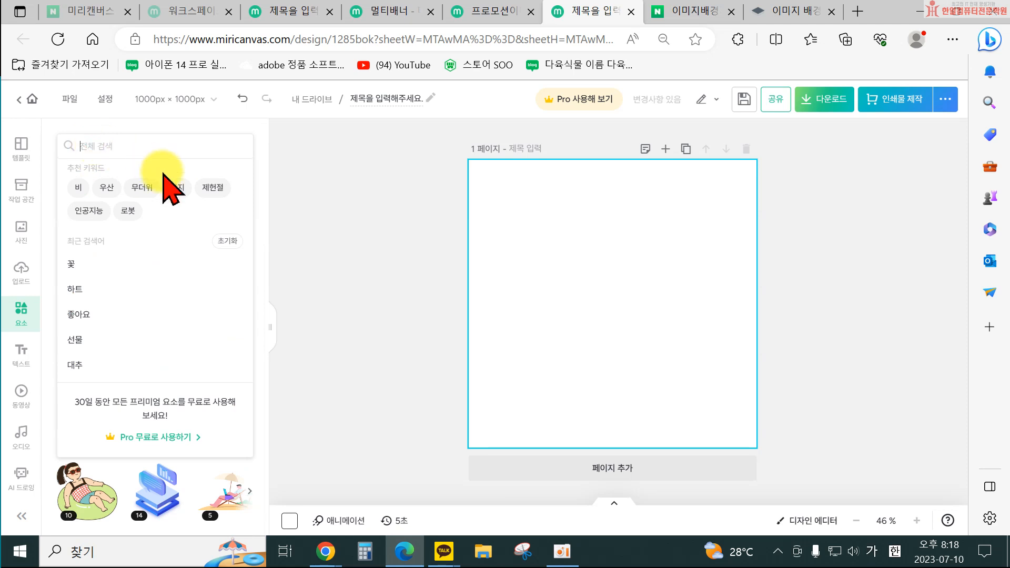
type("푸드")
key("Return")
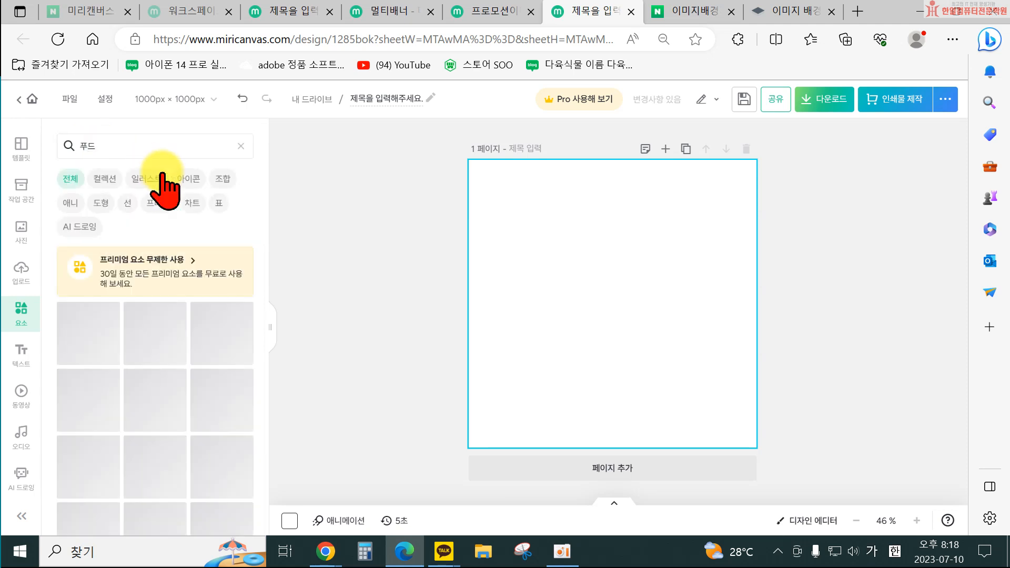
scroll(225, 368, "down", 4)
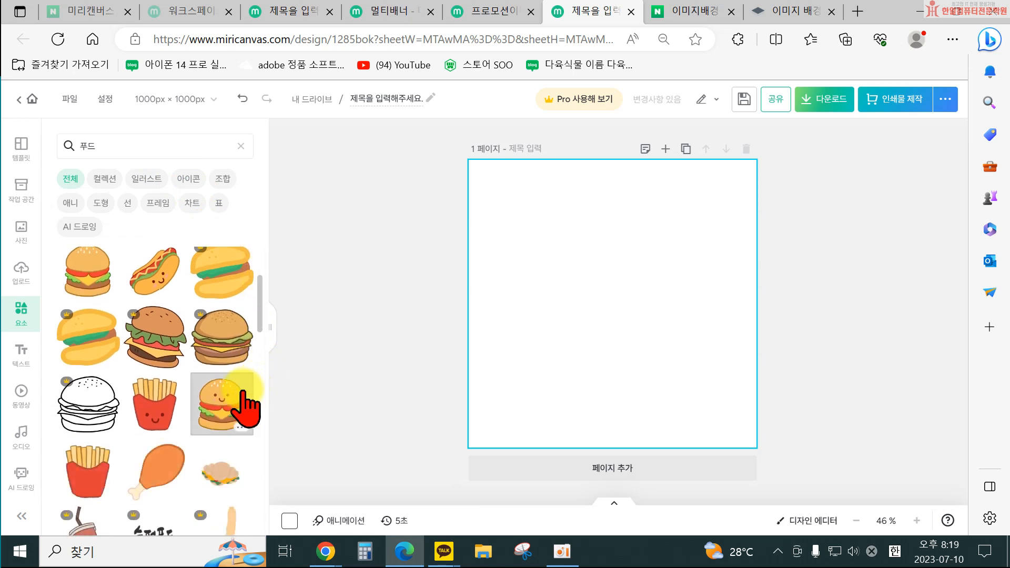
Add a smiling hamburger element, resize and move it to the right, then delete it.
left_click(211, 336)
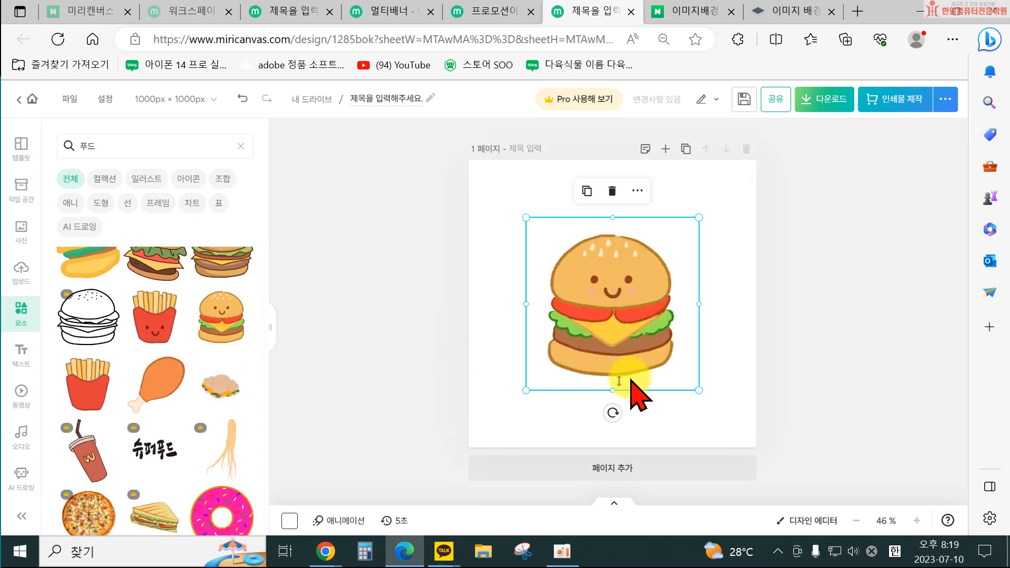
left_click_drag(526, 393, 580, 371)
left_click_drag(641, 309, 689, 342)
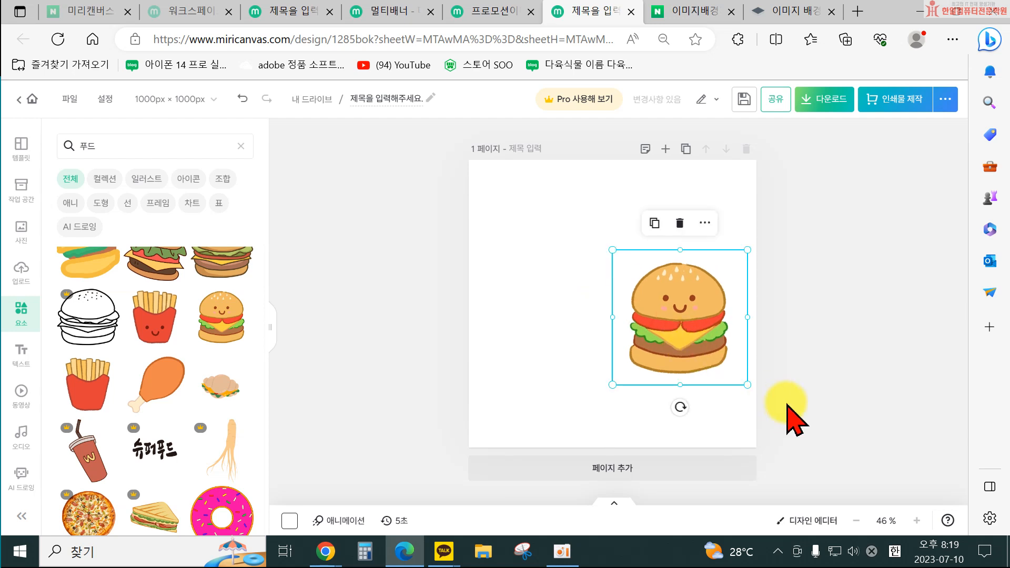
key("Delete")
Replace the element search term with 인삼 and run the search.
left_click_drag(128, 147, 39, 141)
type("인삼")
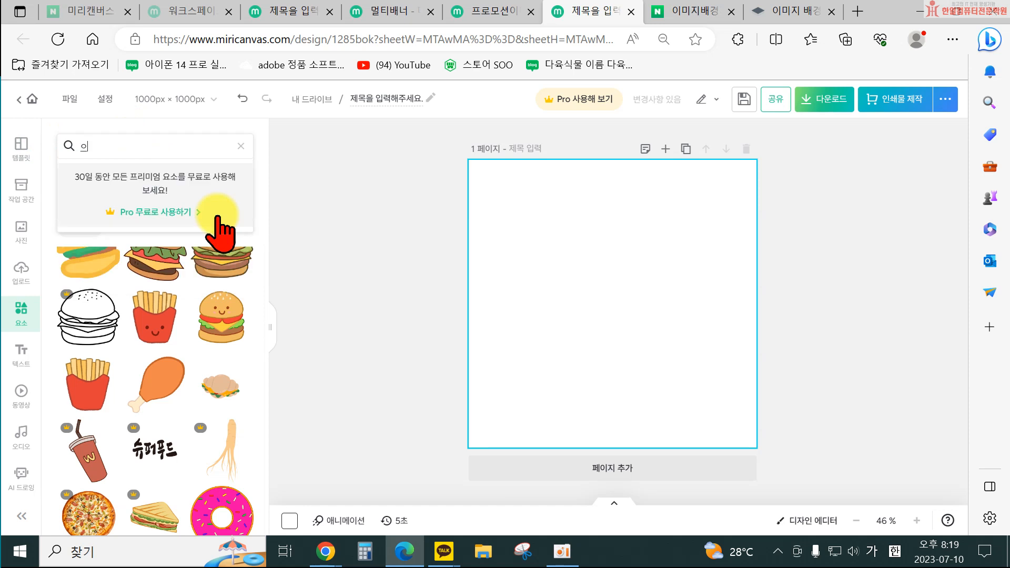
key("Return")
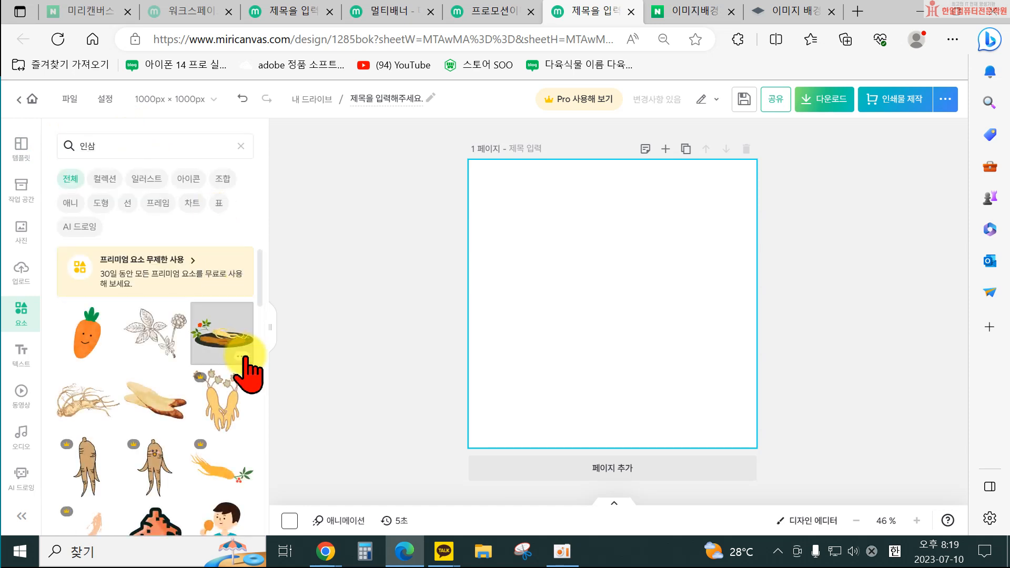
Add the ginseng platter element, shrink it and move it toward the page bottom, then delete it.
scroll(241, 417, "down", 1)
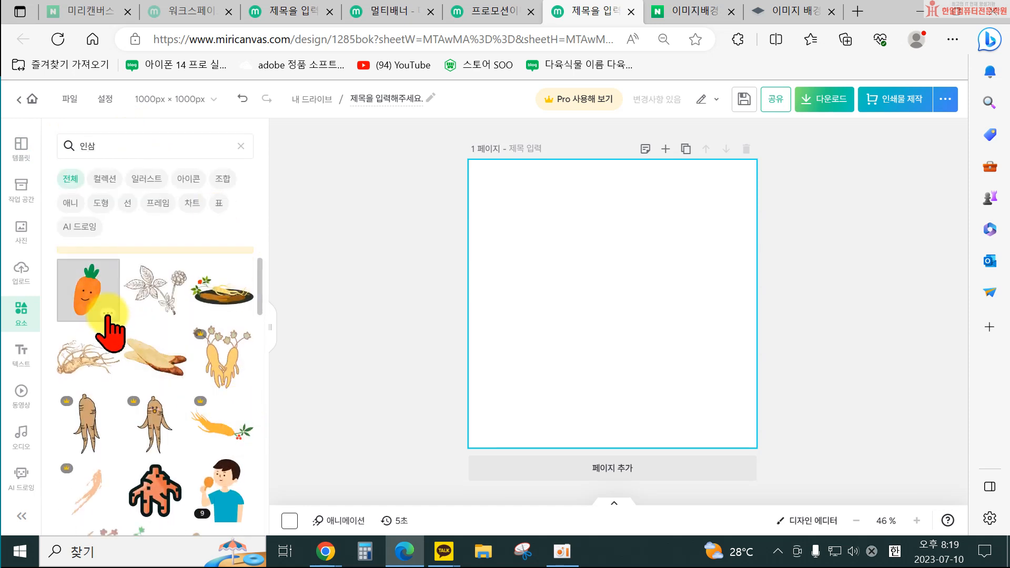
left_click(216, 305)
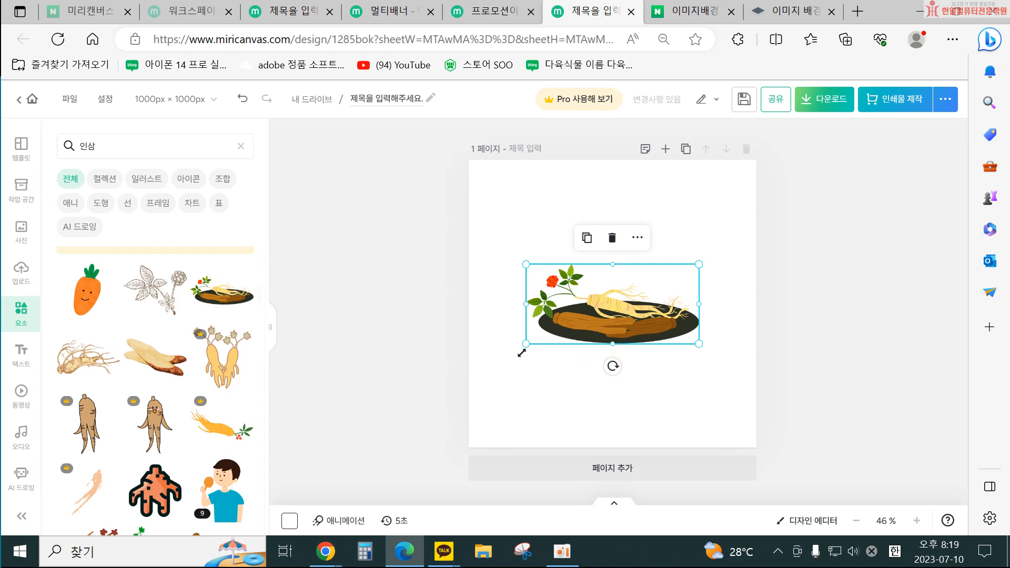
left_click_drag(522, 353, 492, 366)
left_click_drag(591, 331, 573, 408)
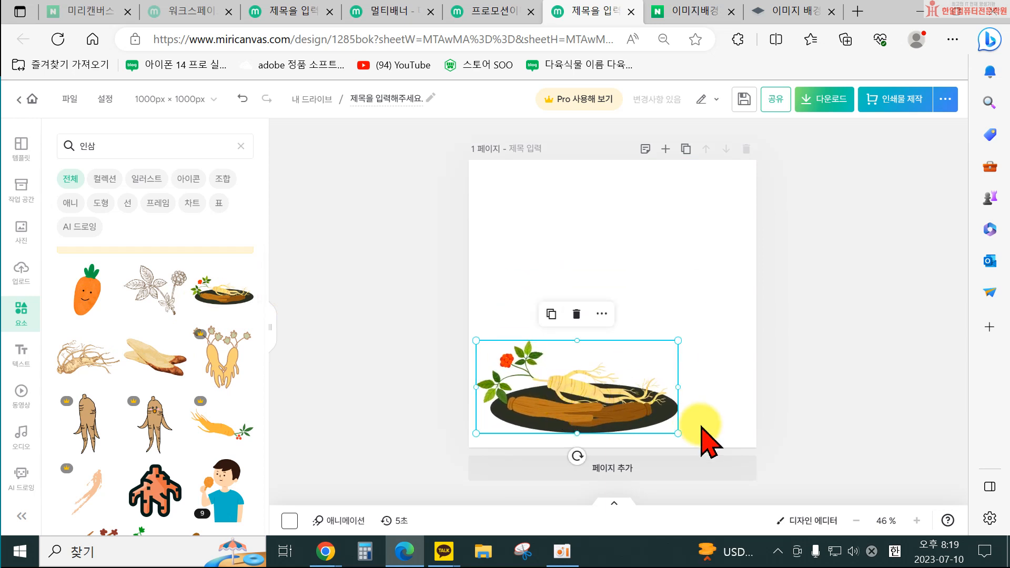
left_click_drag(682, 436, 652, 421)
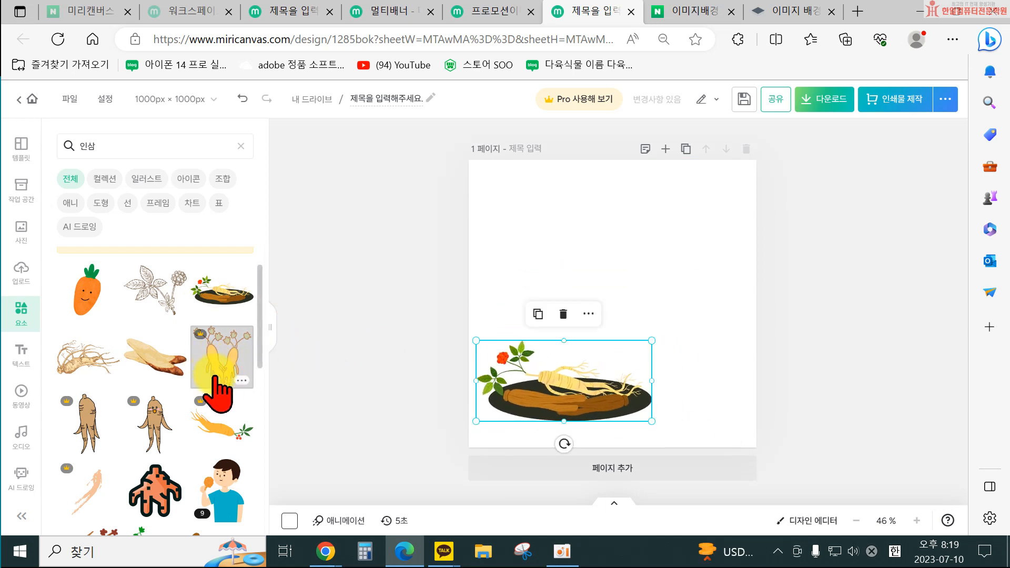
scroll(173, 411, "down", 1)
scroll(170, 410, "down", 5)
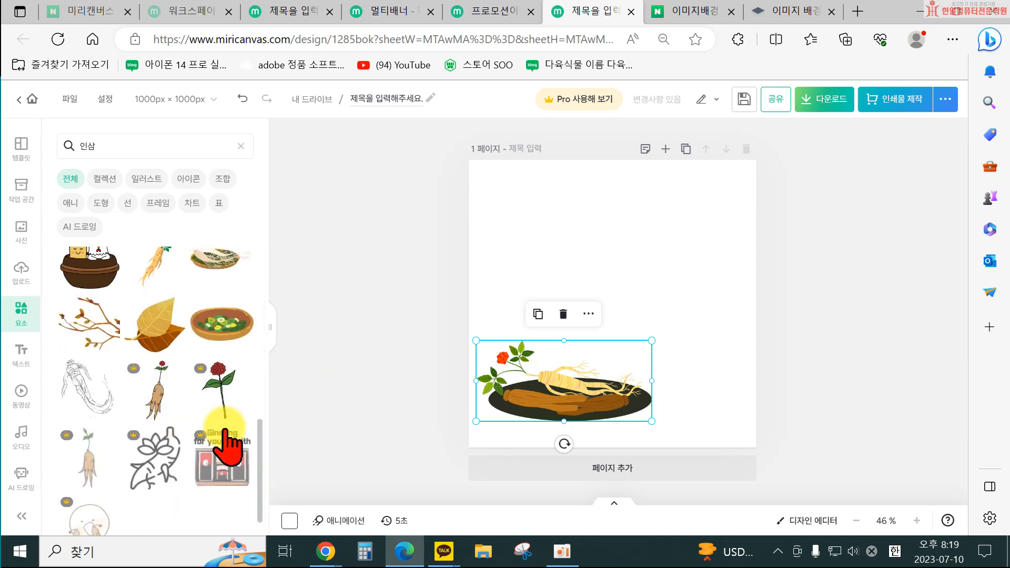
scroll(225, 439, "down", 1)
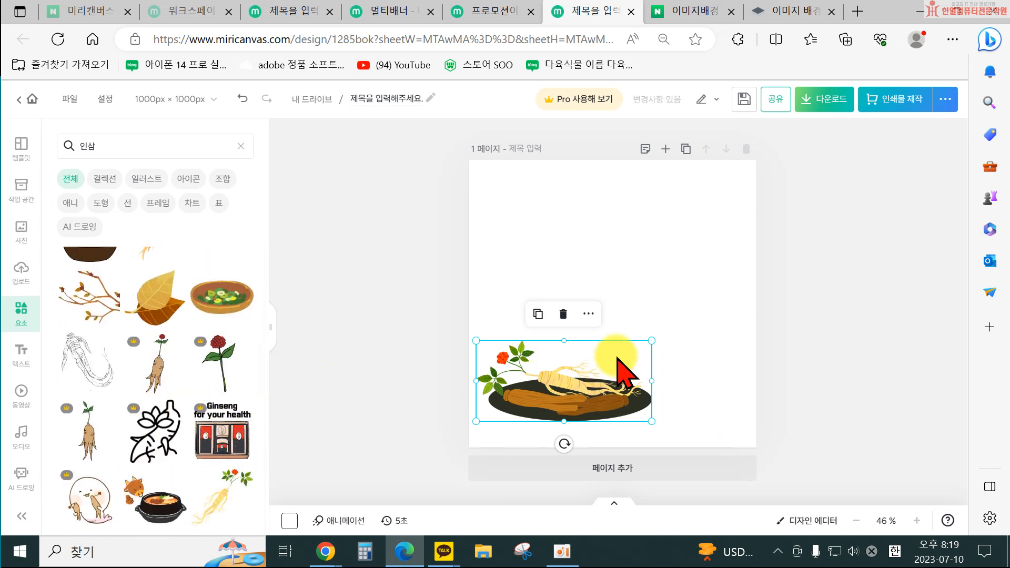
left_click(563, 314)
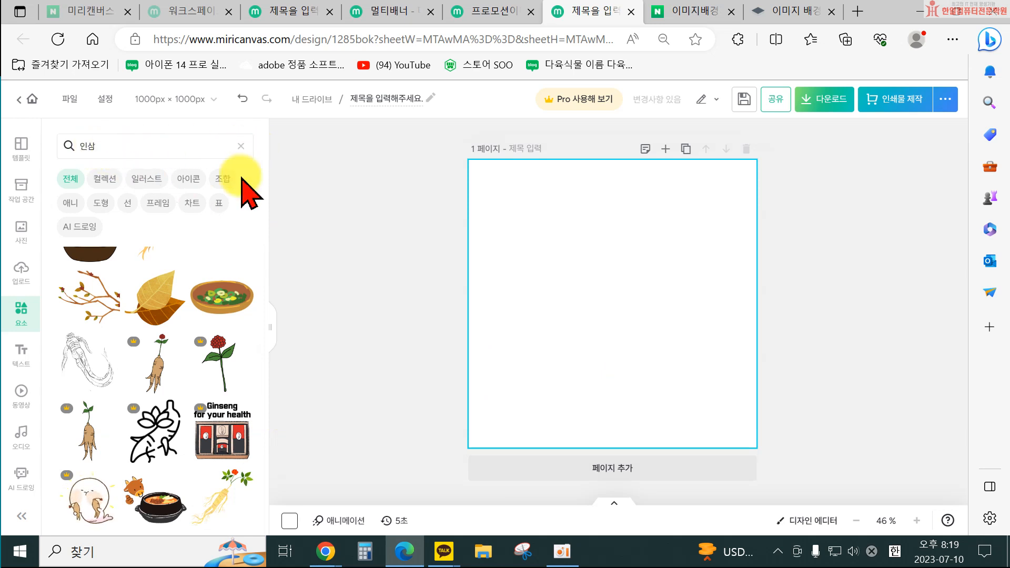
Add the carrot element and then the ginseng platter element, deleting each one after adding it.
scroll(179, 373, "up", 3)
scroll(177, 362, "up", 6)
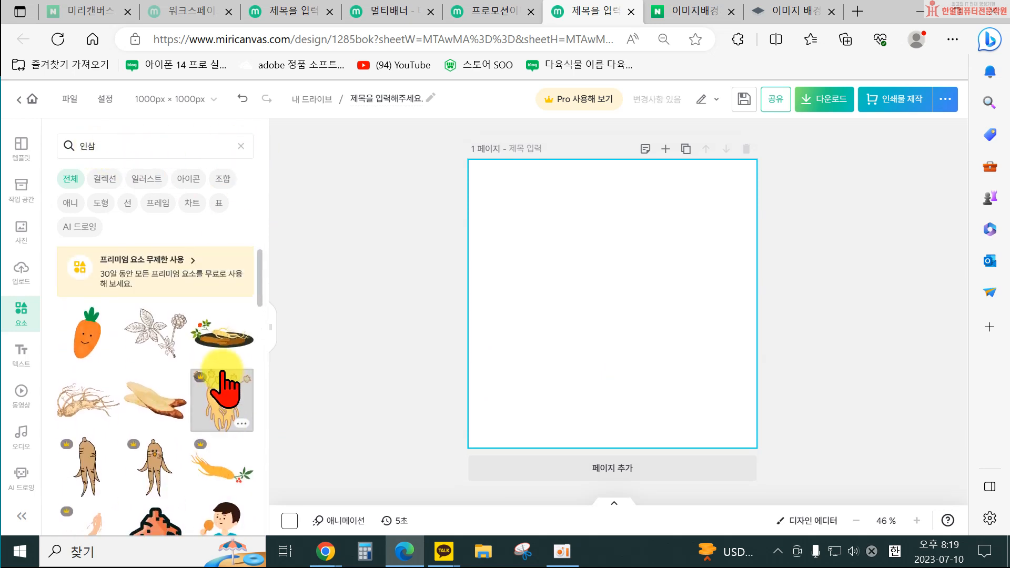
left_click(86, 337)
left_click(622, 331)
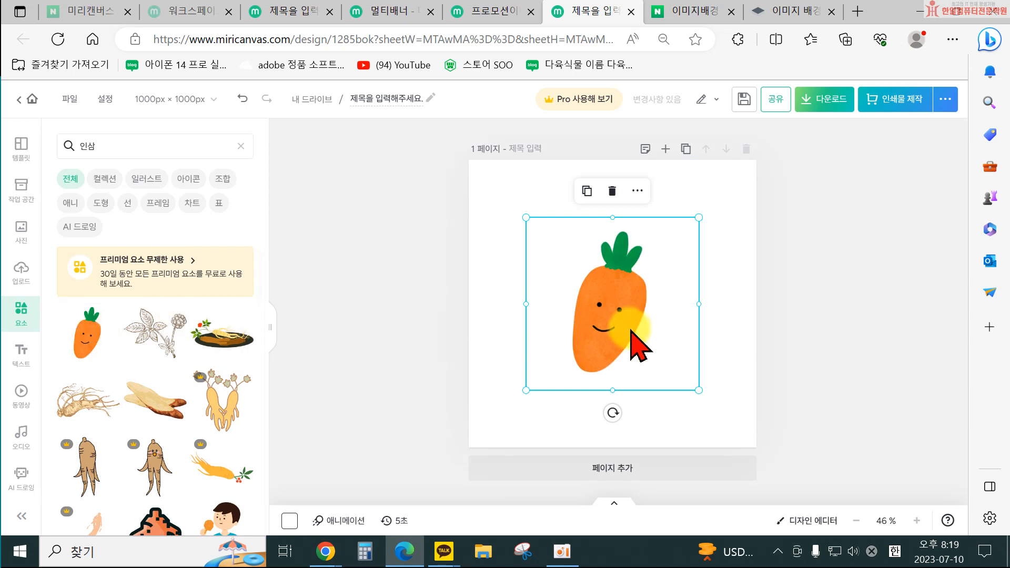
scroll(172, 293, "up", 3)
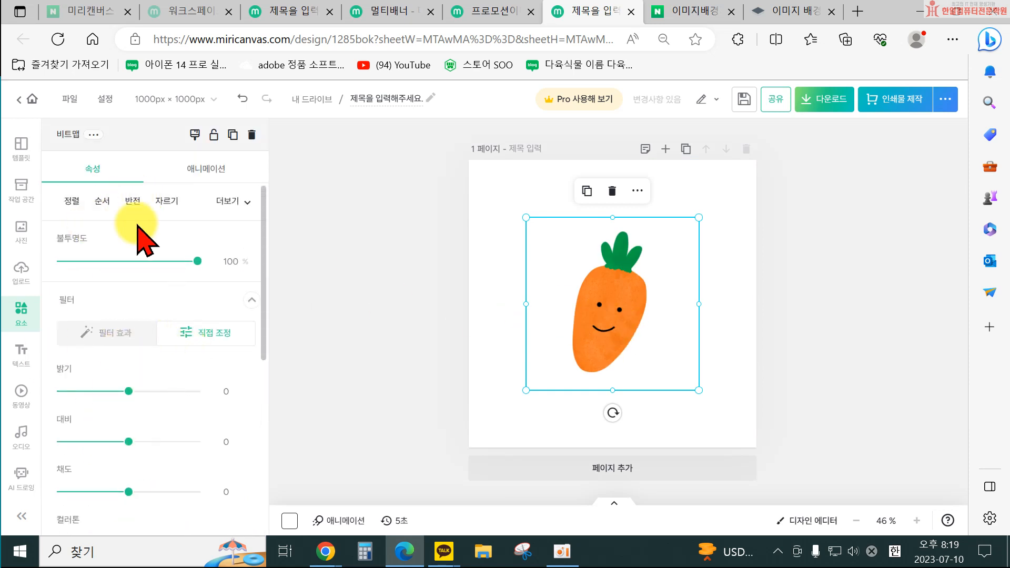
key("Delete")
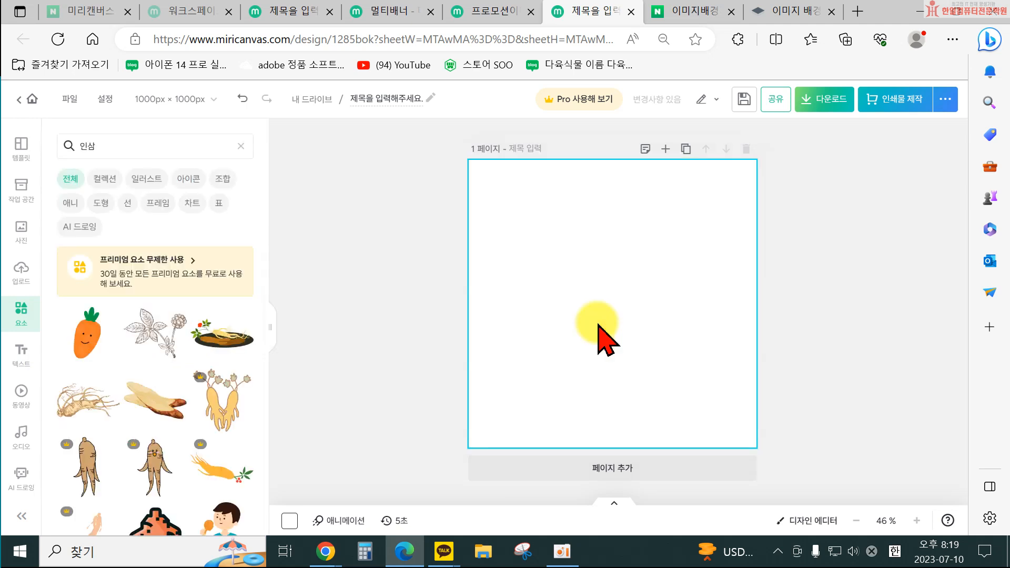
left_click(214, 341)
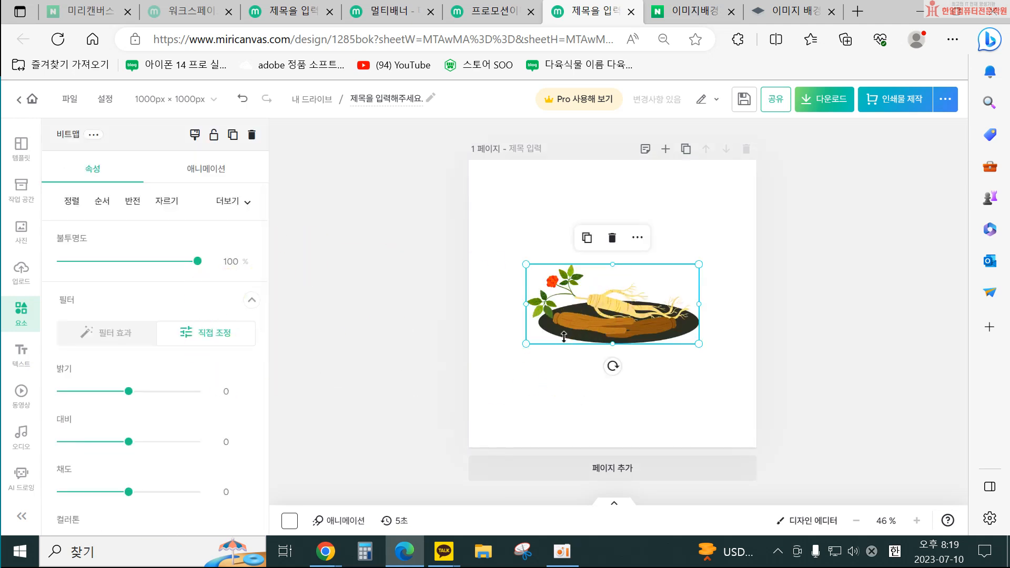
key("Delete")
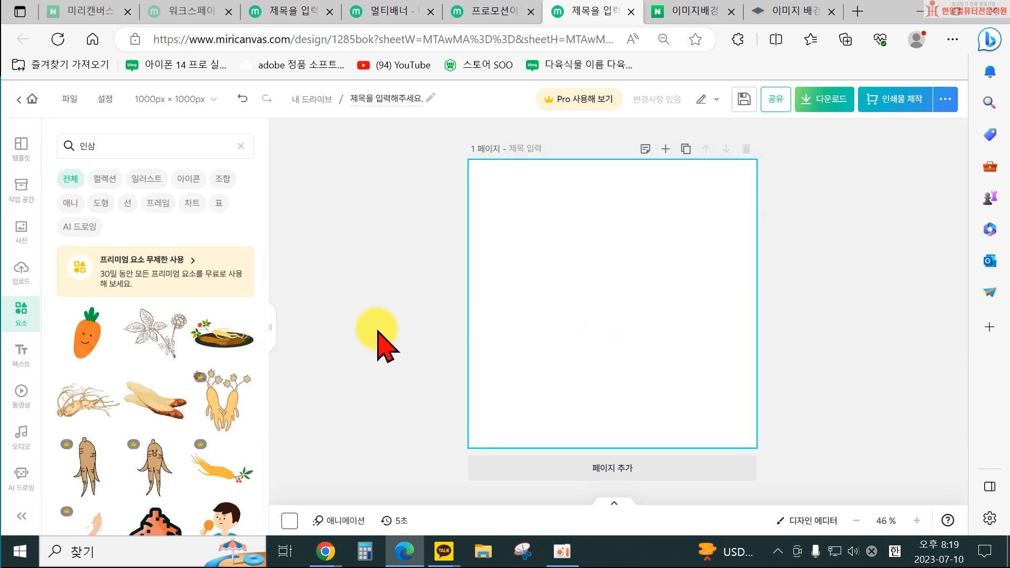
Browse further down the 인삼 results, add a candle element and delete it.
scroll(255, 434, "down", 3)
scroll(248, 433, "down", 8)
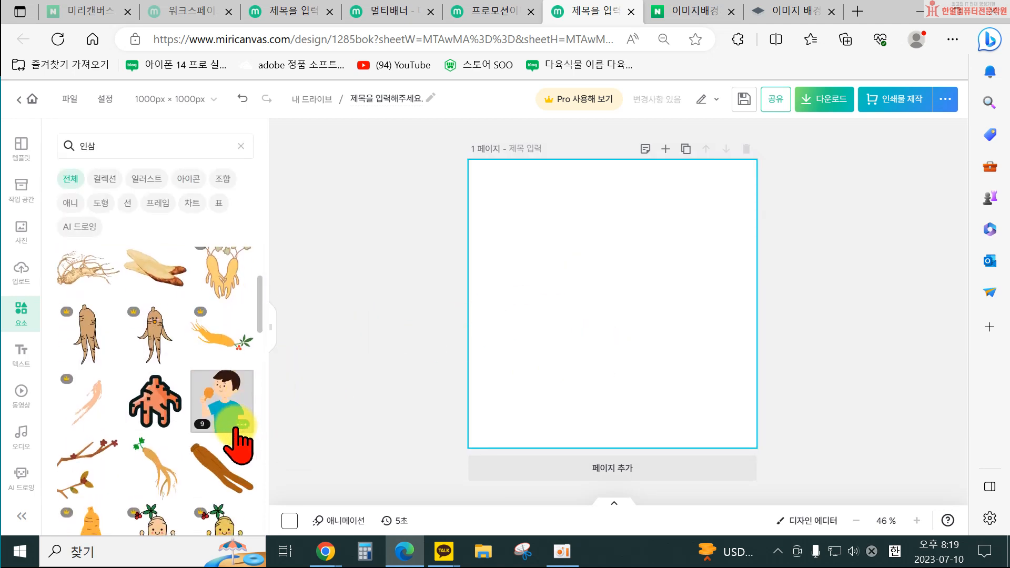
scroll(210, 449, "down", 6)
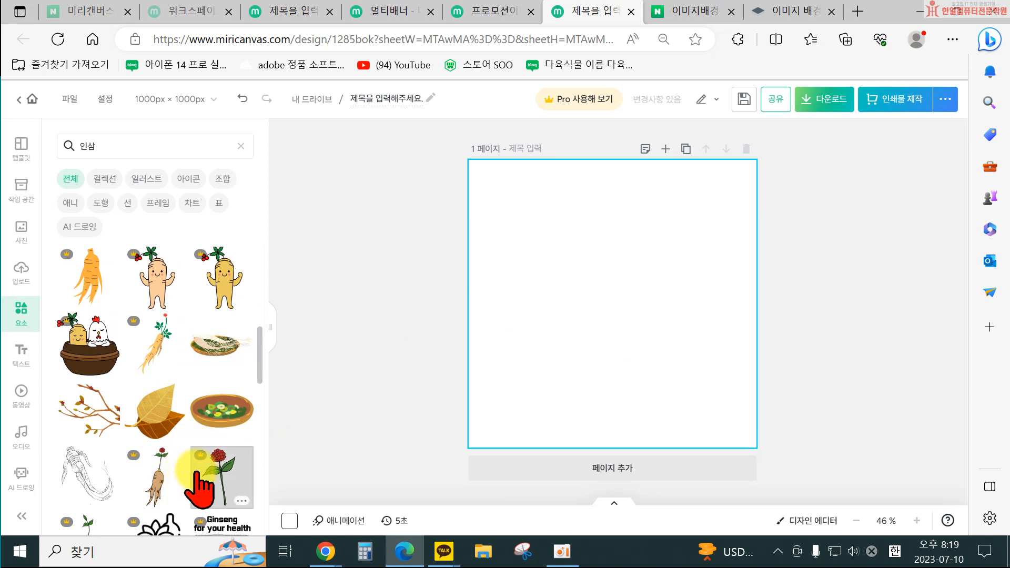
scroll(222, 421, "down", 8)
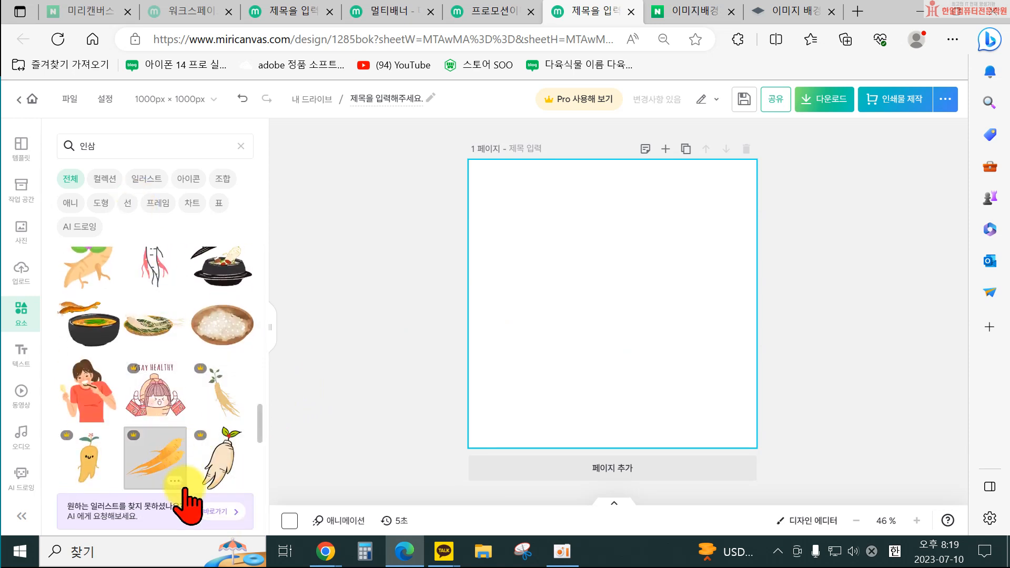
scroll(179, 474, "down", 8)
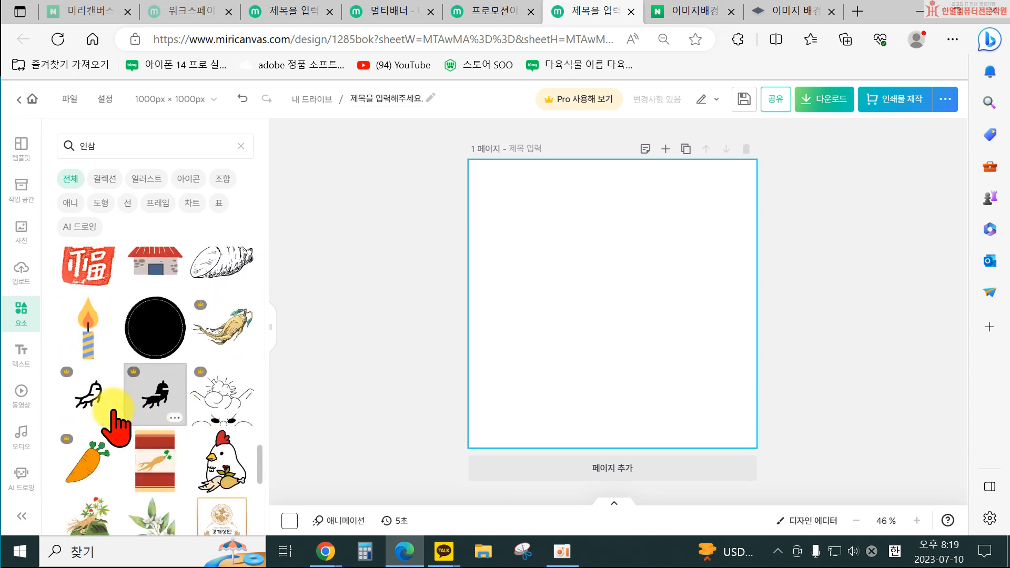
left_click(87, 332)
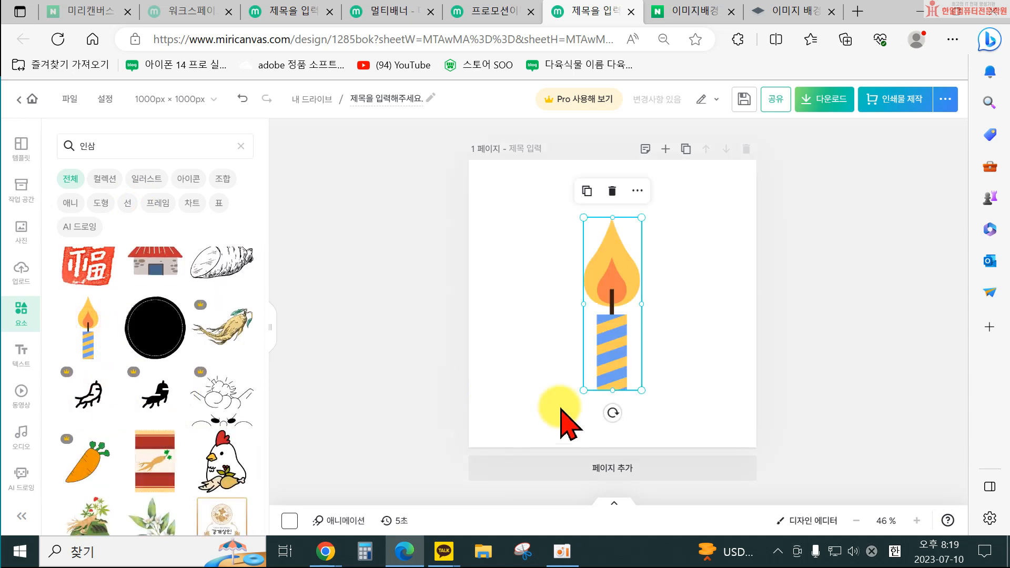
left_click(606, 292)
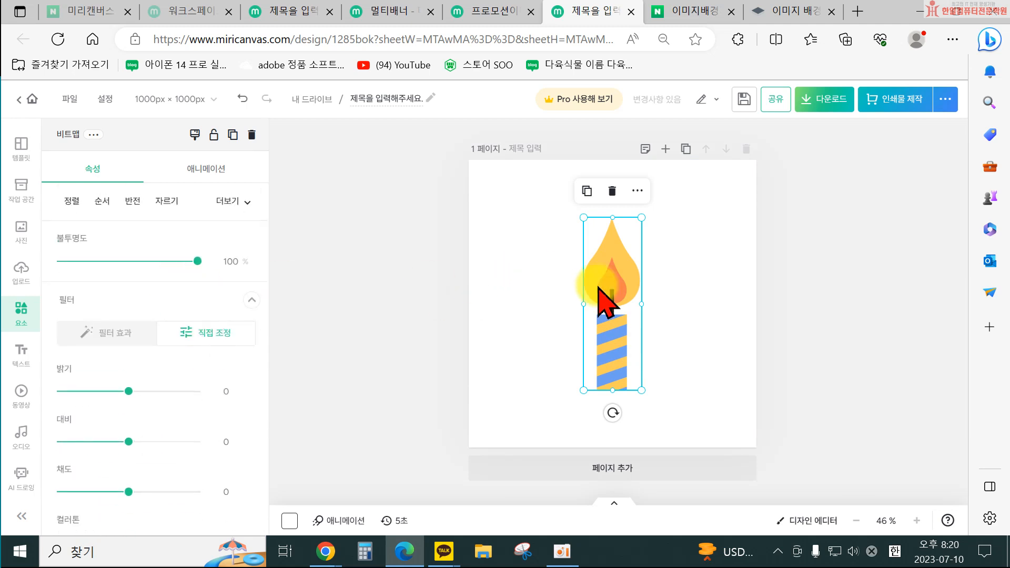
key("Delete")
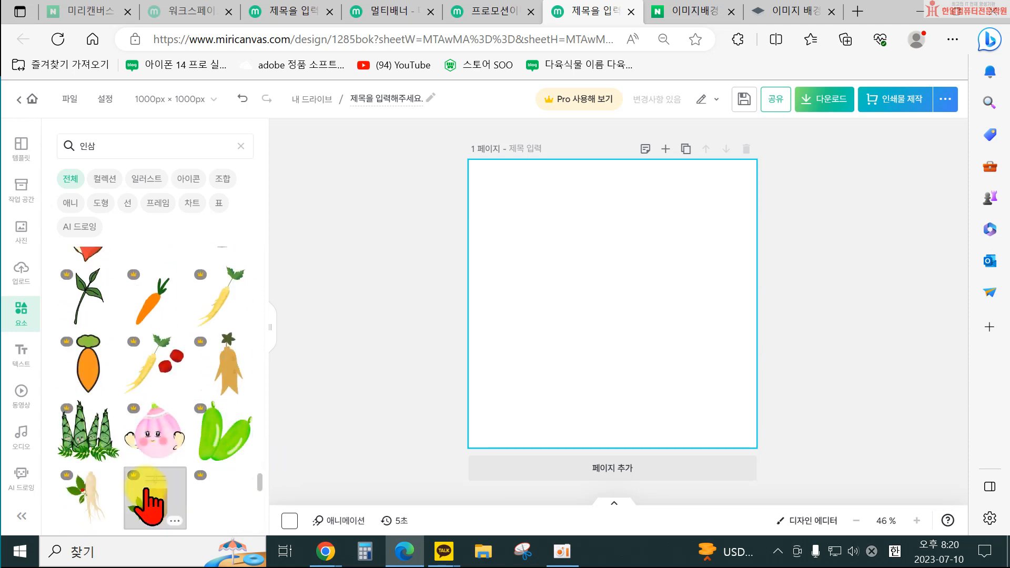
Scroll to the end of the results, add a premium carrot element and delete it.
scroll(217, 463, "down", 10)
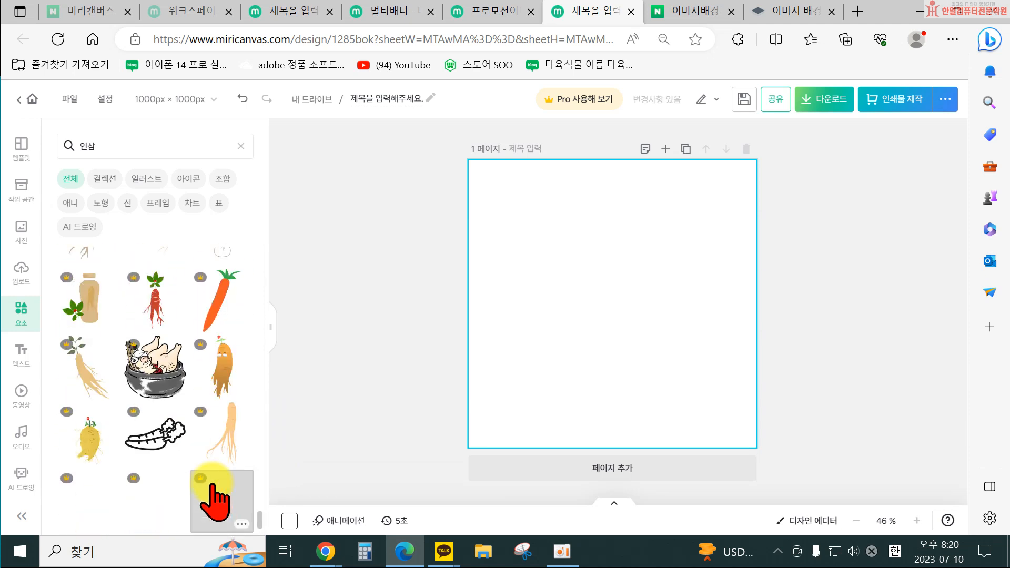
scroll(169, 463, "down", 10)
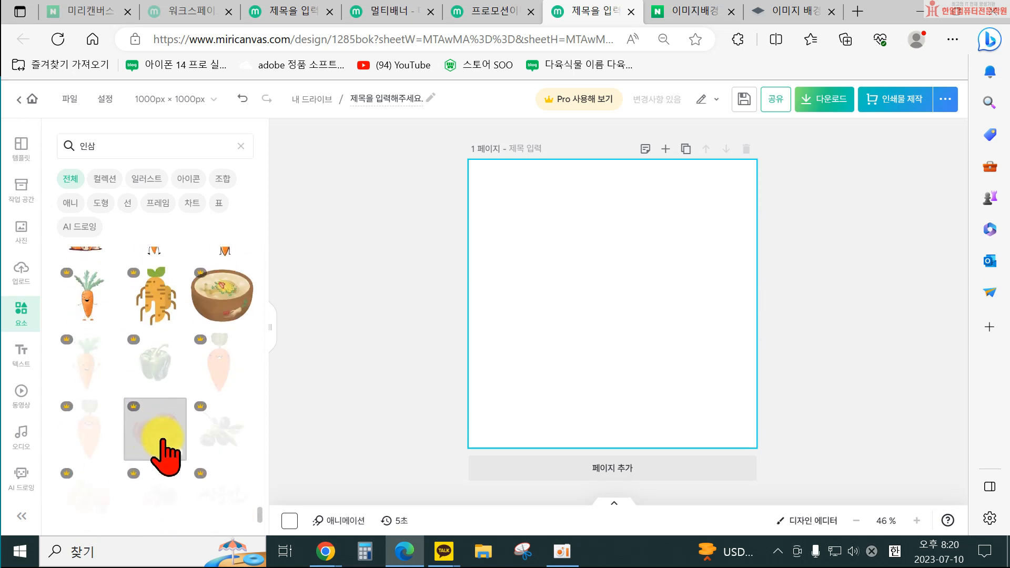
scroll(158, 463, "down", 10)
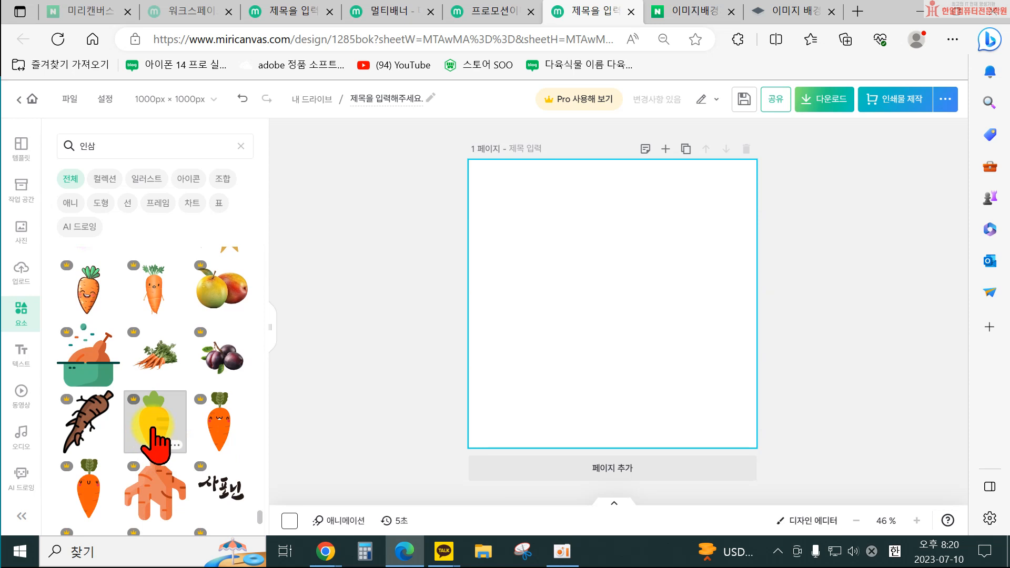
left_click(155, 439)
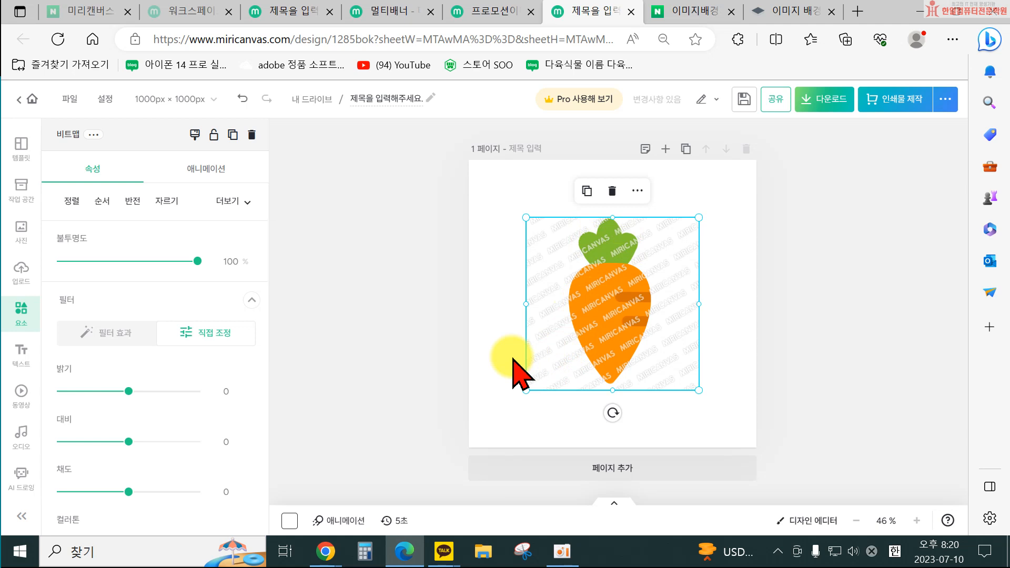
key("Delete")
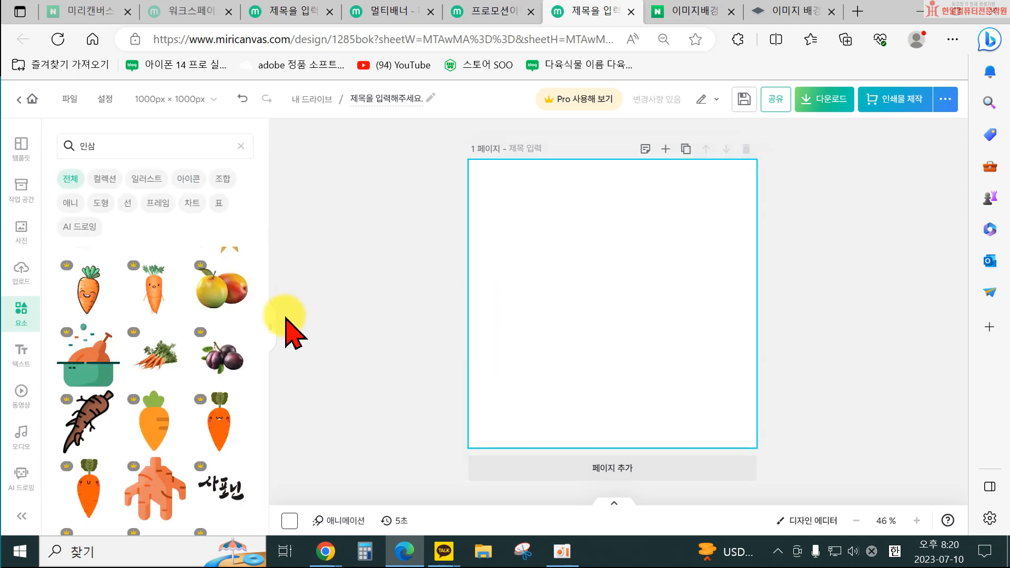
Clear the element search, open the basic shapes collection under Shapes and add a square.
left_click(246, 147)
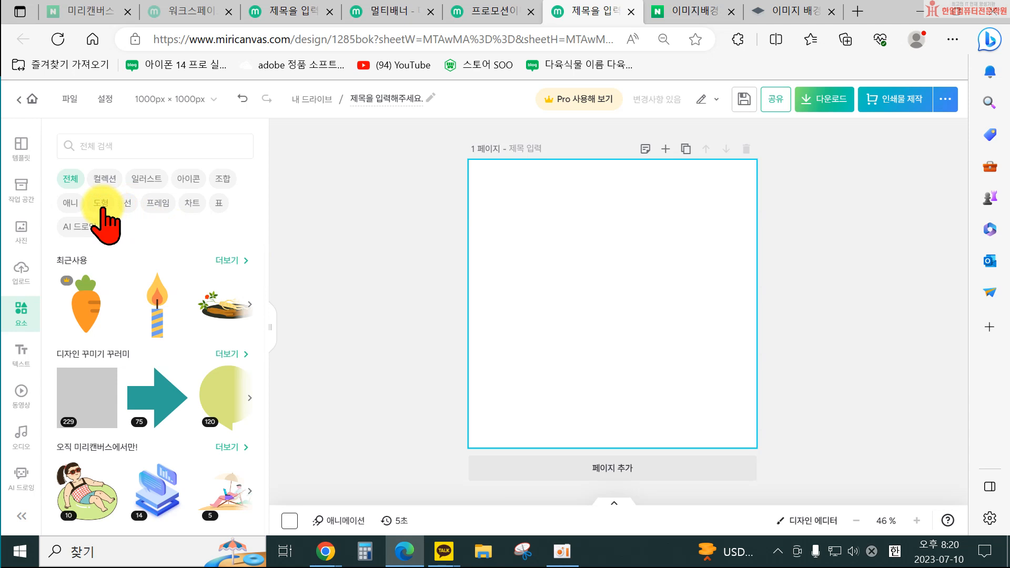
left_click(101, 204)
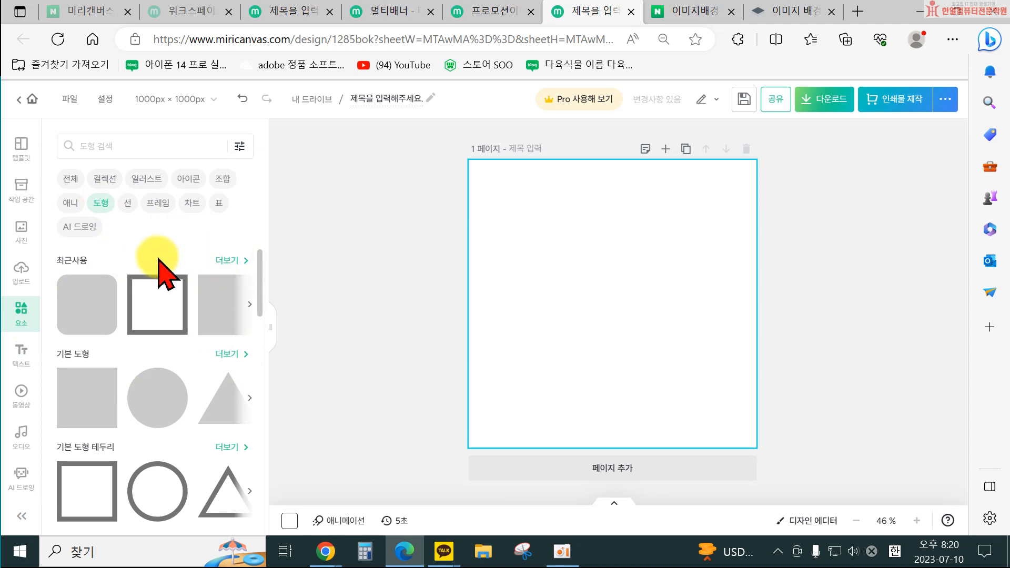
left_click(231, 352)
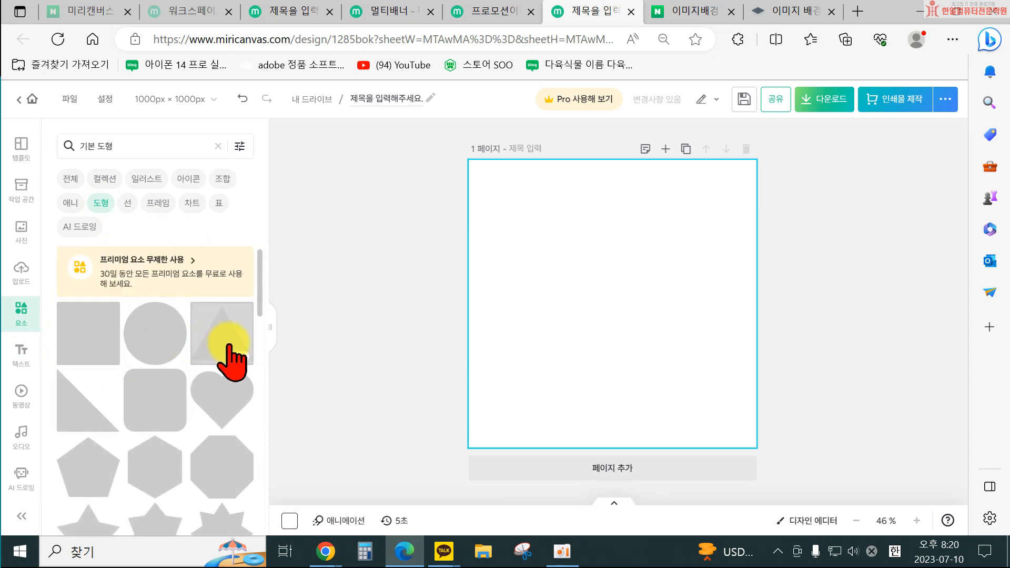
scroll(221, 435, "down", 1)
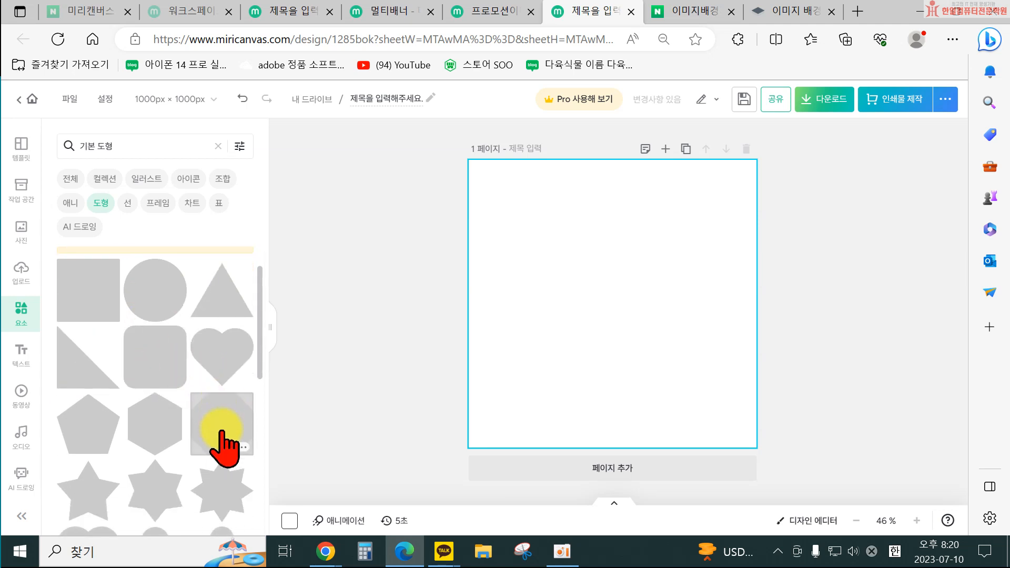
scroll(221, 429, "up", 1)
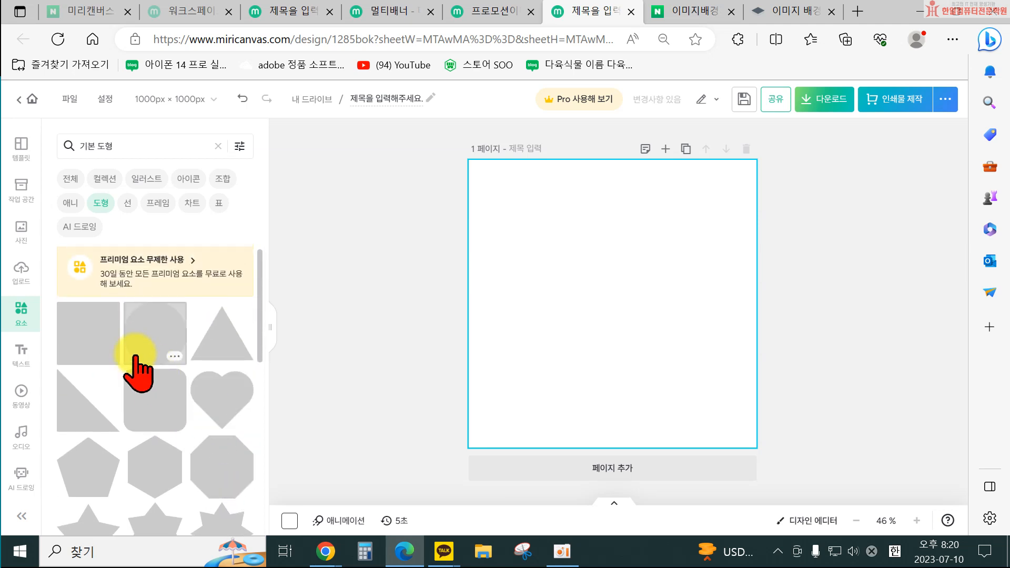
left_click(89, 337)
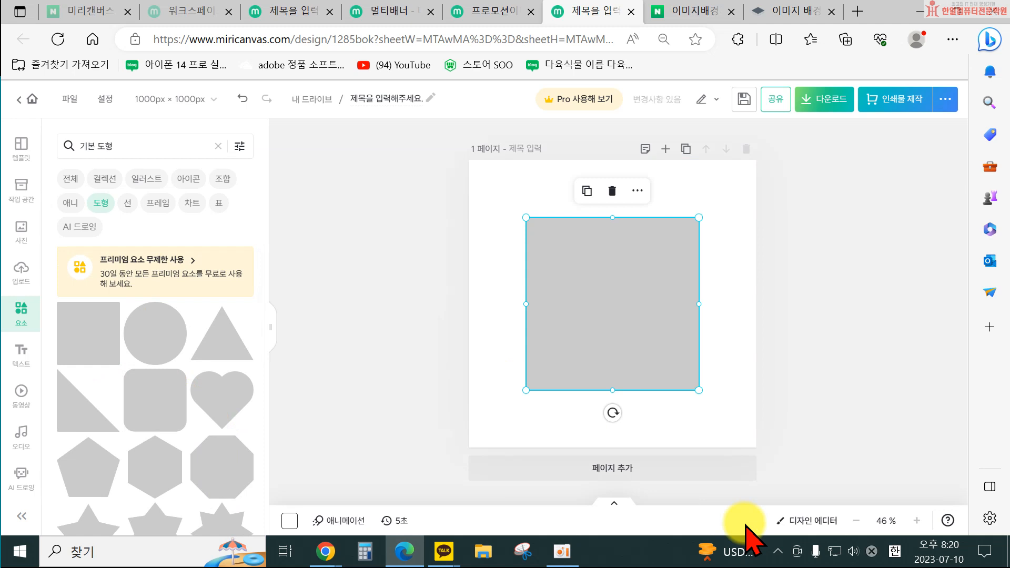
Reshape the square into a full-width gray bar along the page's bottom edge and select it.
left_click_drag(612, 217, 530, 444)
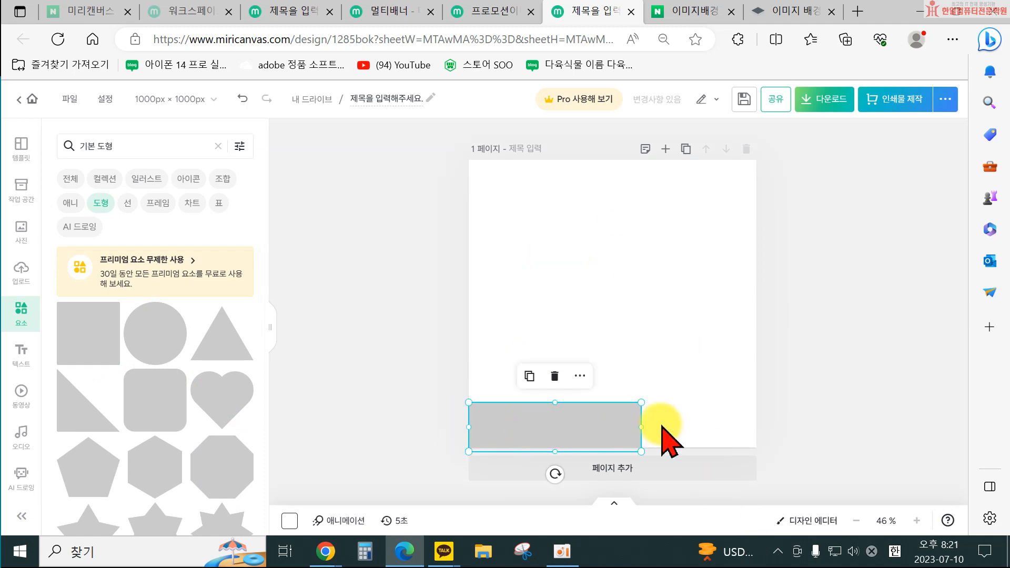
mouse_move(648, 435)
left_mouse_down()
mouse_move(757, 443)
mouse_move(640, 433)
left_mouse_up()
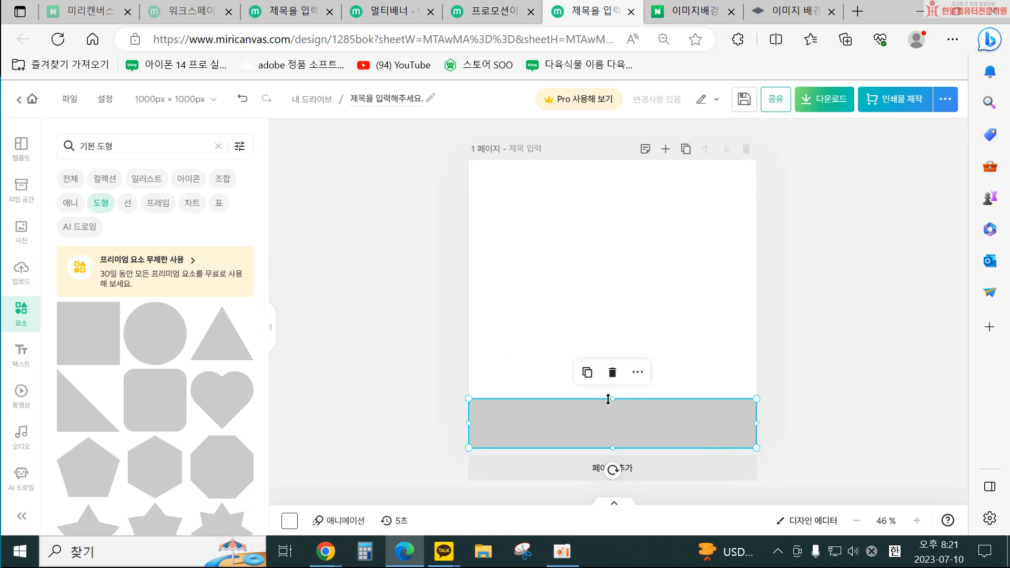
left_click_drag(609, 399, 609, 381)
left_click(833, 328)
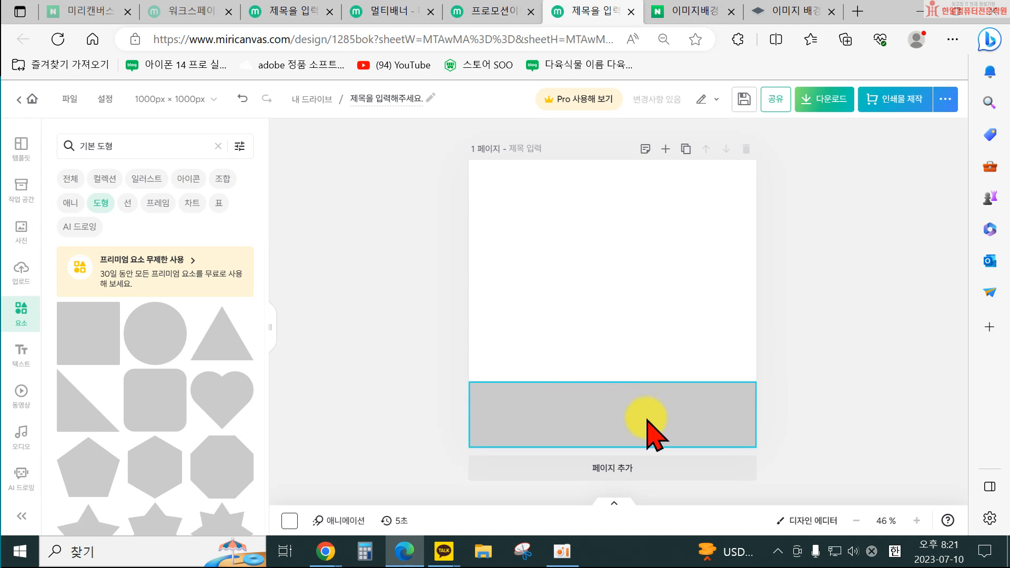
left_click(592, 411)
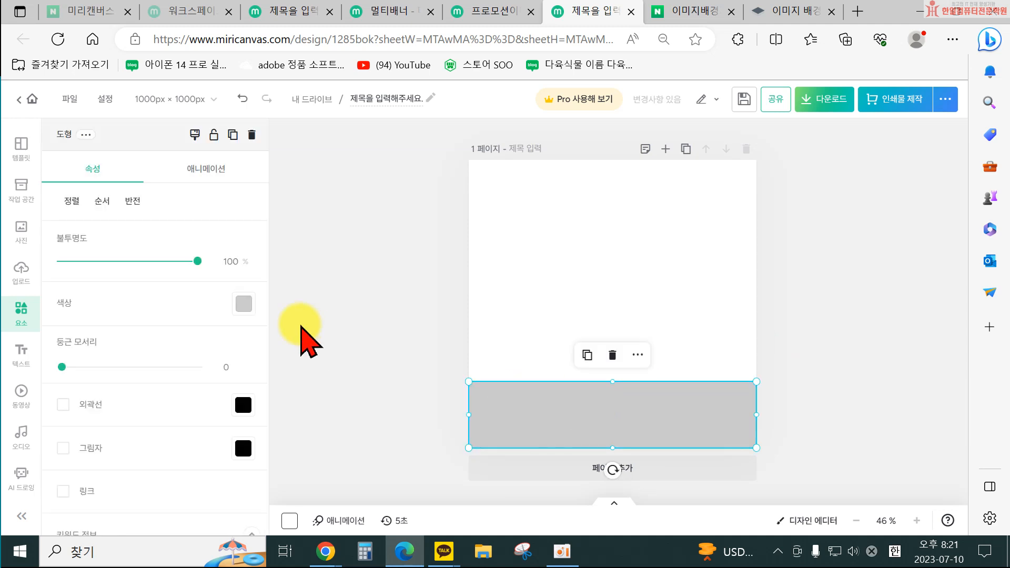
Set the bar's fill color to the dark orange #D94925.
left_click(244, 305)
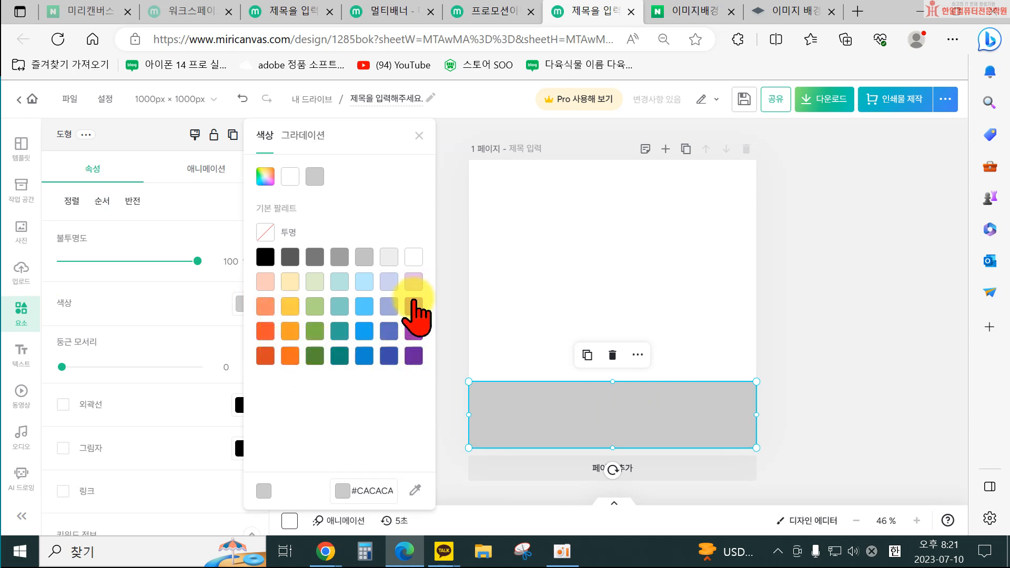
left_click(413, 305)
left_click(364, 282)
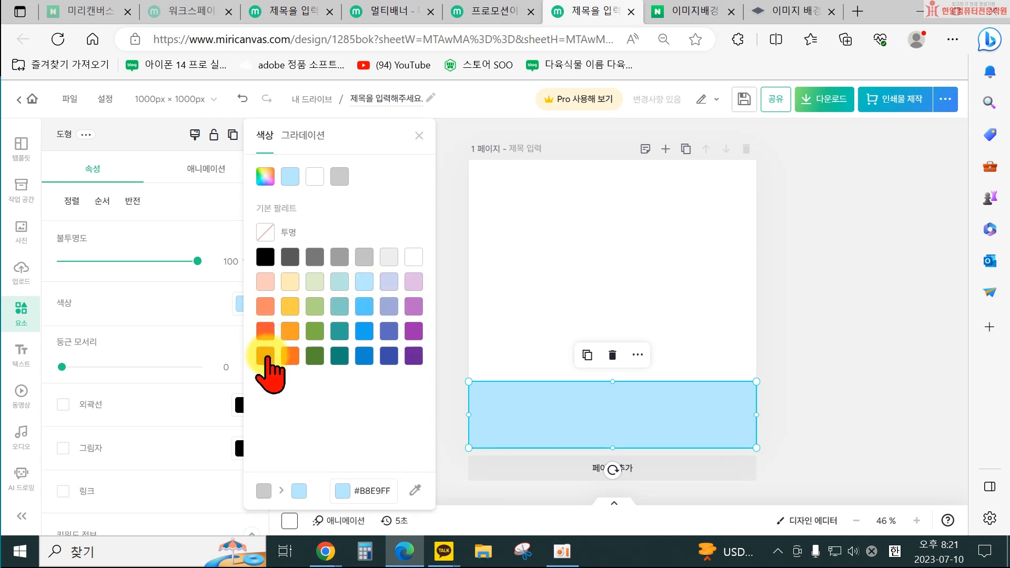
left_click(265, 356)
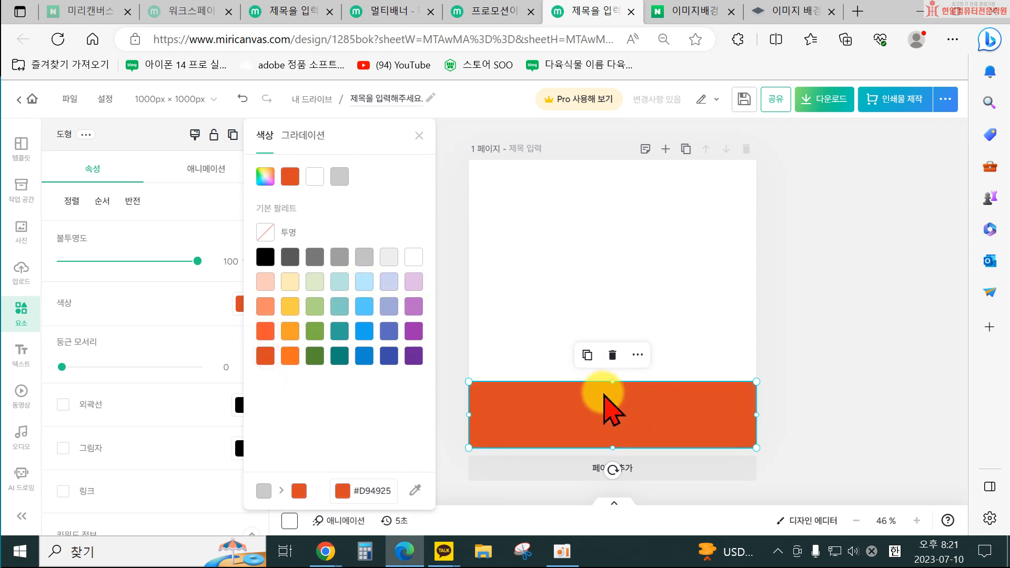
Rotate and move the orange bar so it runs diagonally across the page's top-left corner.
left_click(545, 361)
left_click(621, 401)
left_click_drag(612, 380, 594, 280)
left_click_drag(742, 291, 600, 295)
left_click_drag(520, 327, 485, 219)
left_click(434, 323)
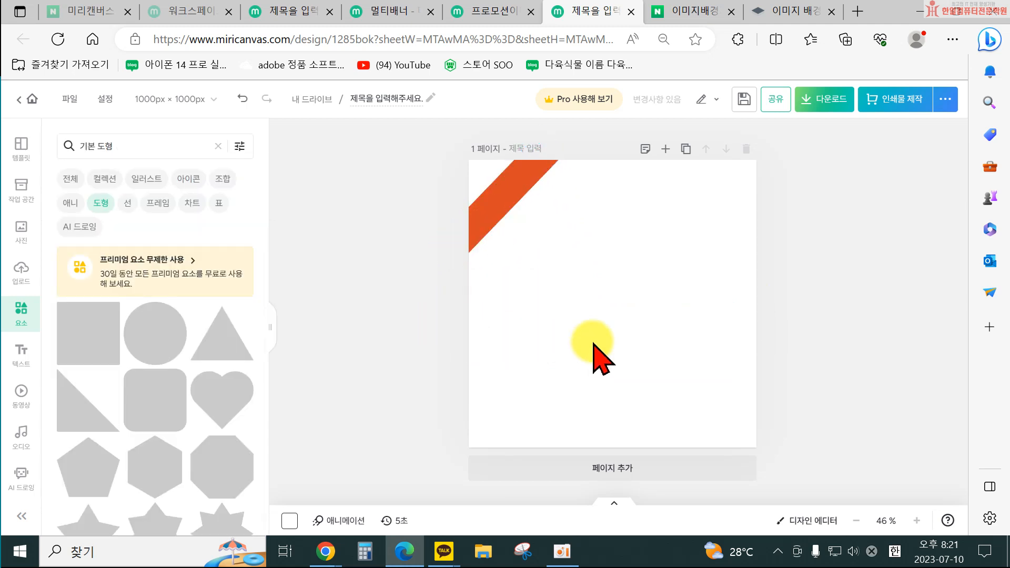
Fine-tune the diagonal band's size and position to cover the top-left corner.
left_click(486, 227)
left_click_drag(515, 212, 536, 232)
left_click_drag(558, 147, 564, 141)
left_click(592, 245)
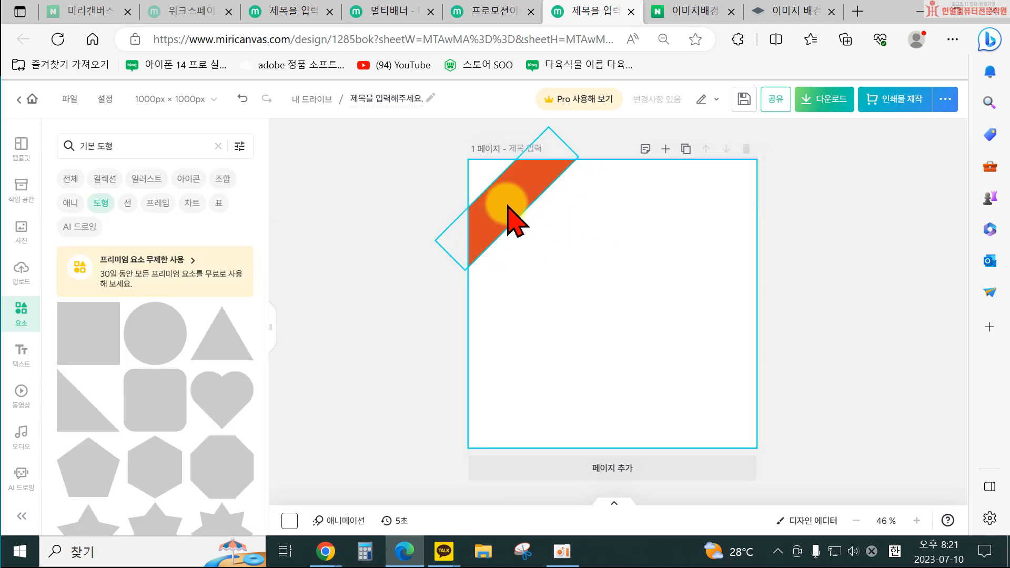
left_click(496, 218)
left_click_drag(537, 231, 534, 229)
left_click(503, 212)
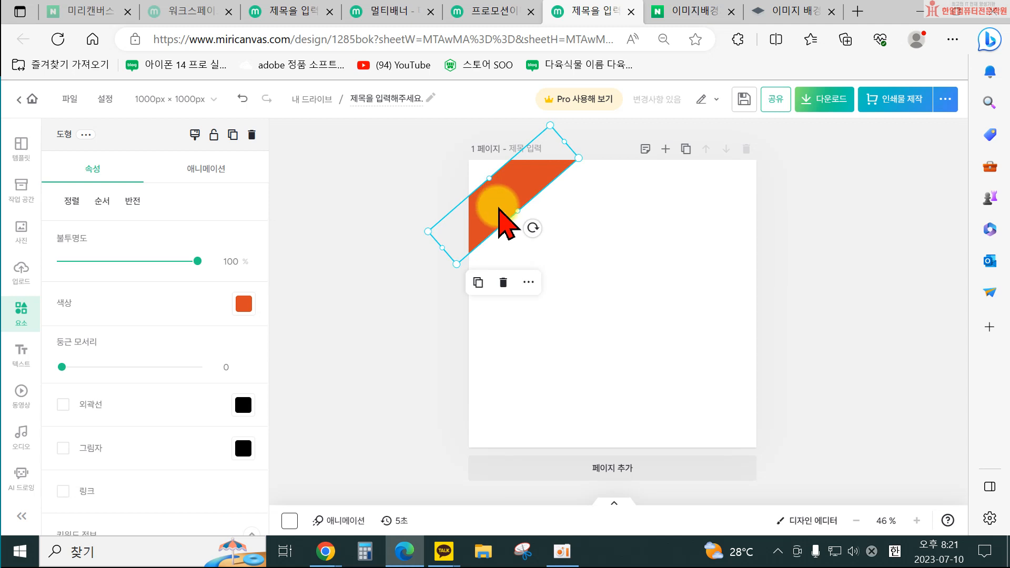
left_click(613, 311)
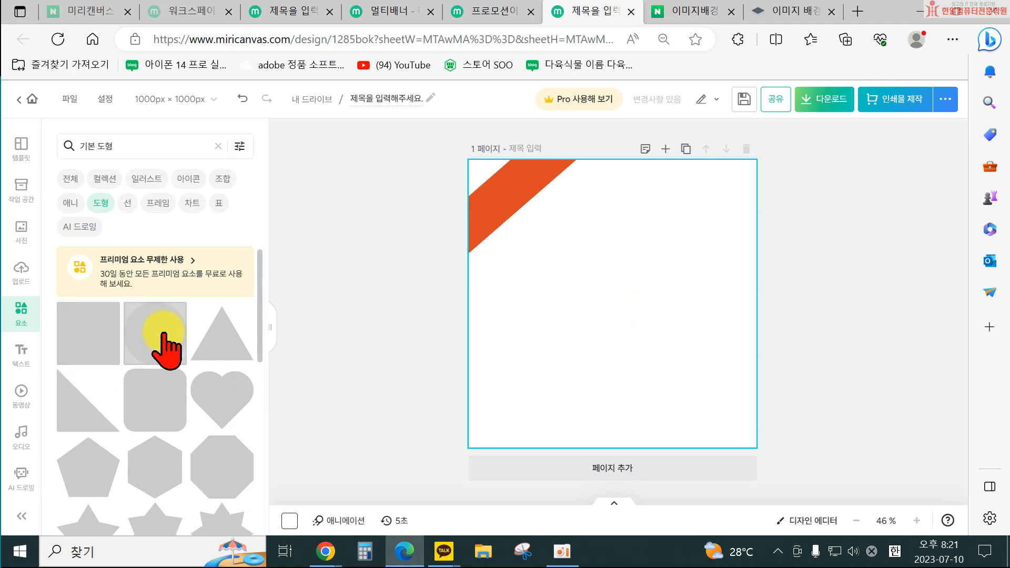
left_click(86, 325)
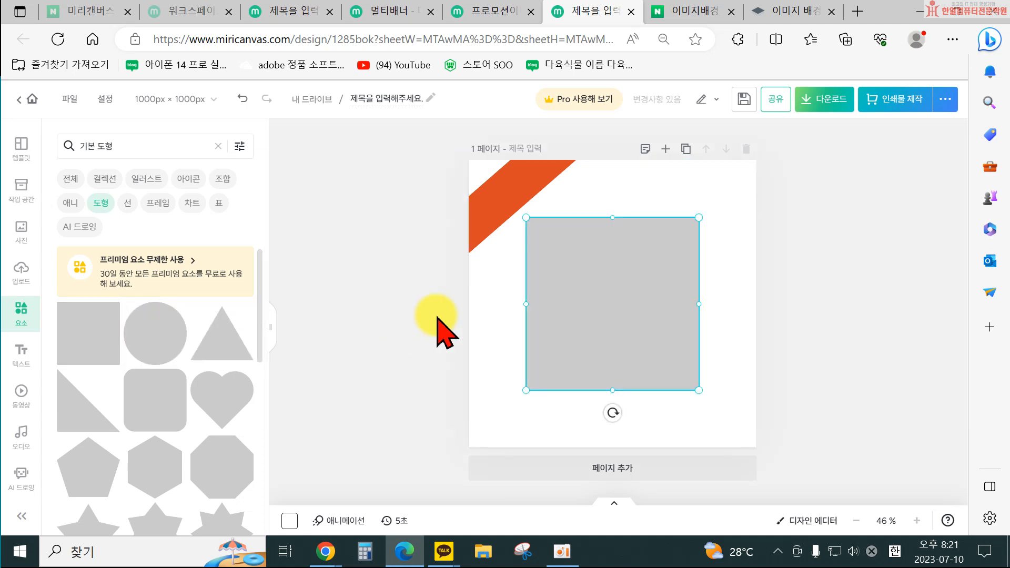
left_click(592, 296)
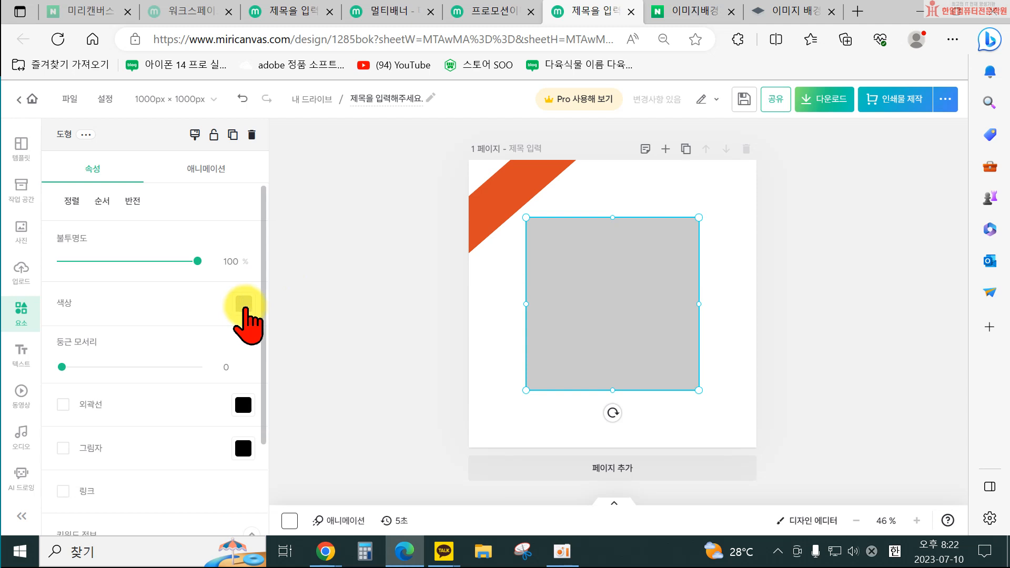
left_click(244, 304)
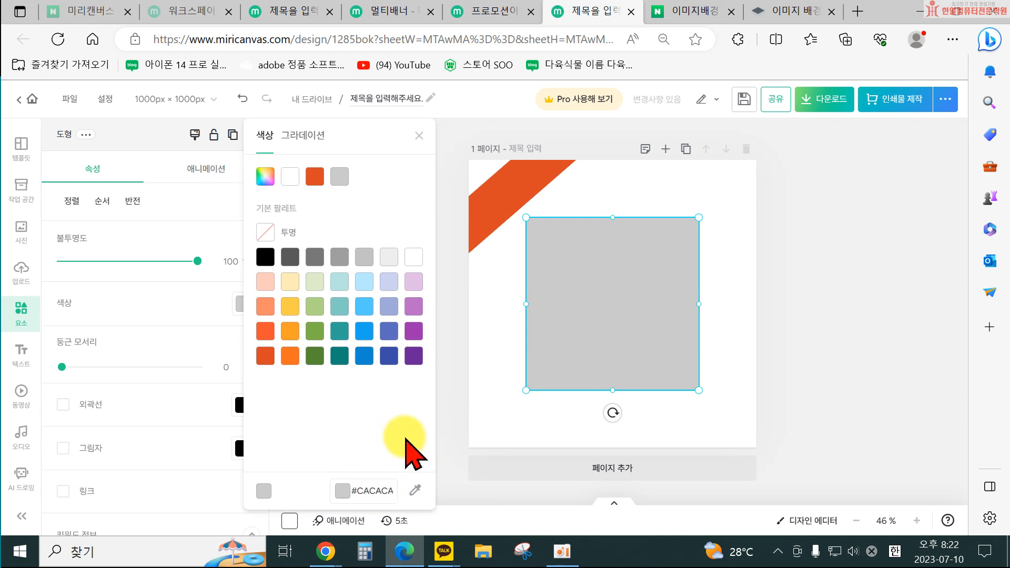
left_click(561, 362)
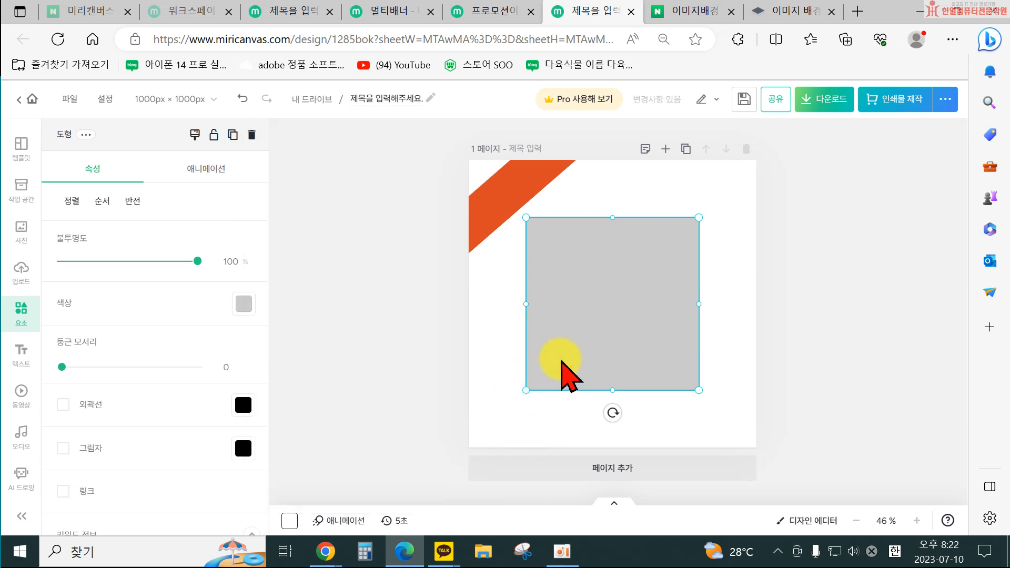
left_click_drag(561, 362, 518, 305)
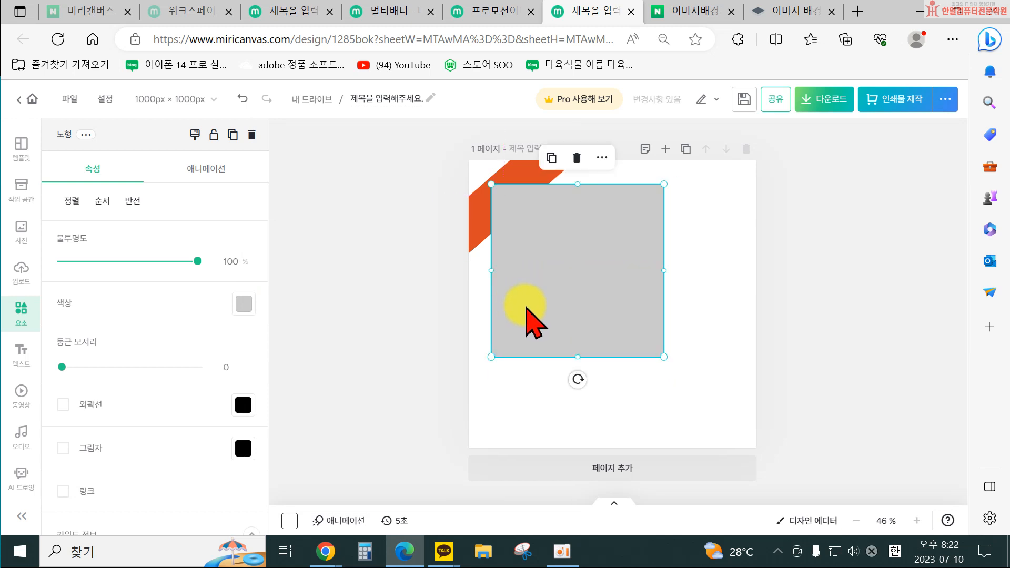
left_click_drag(514, 275, 563, 293)
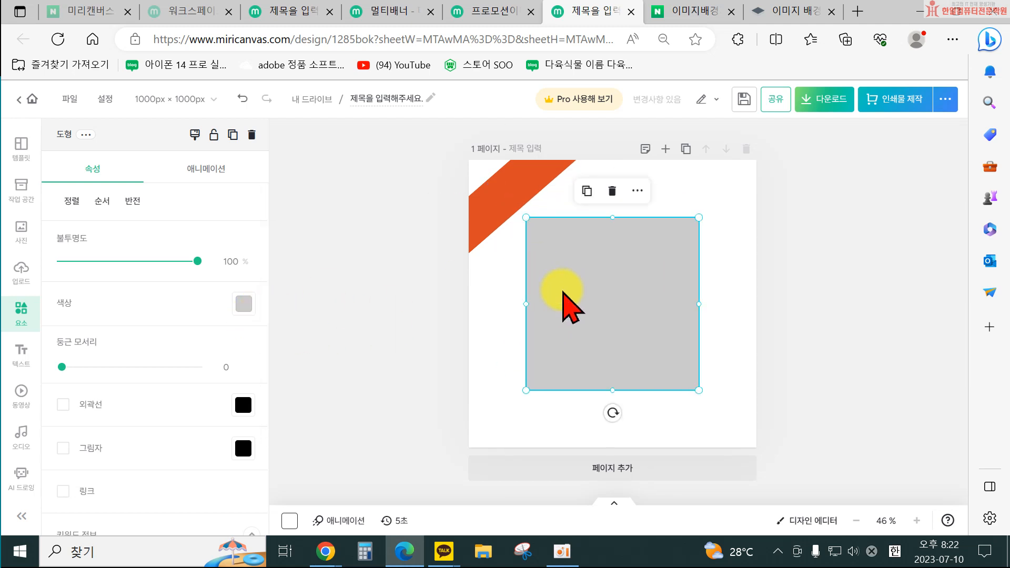
key("Delete")
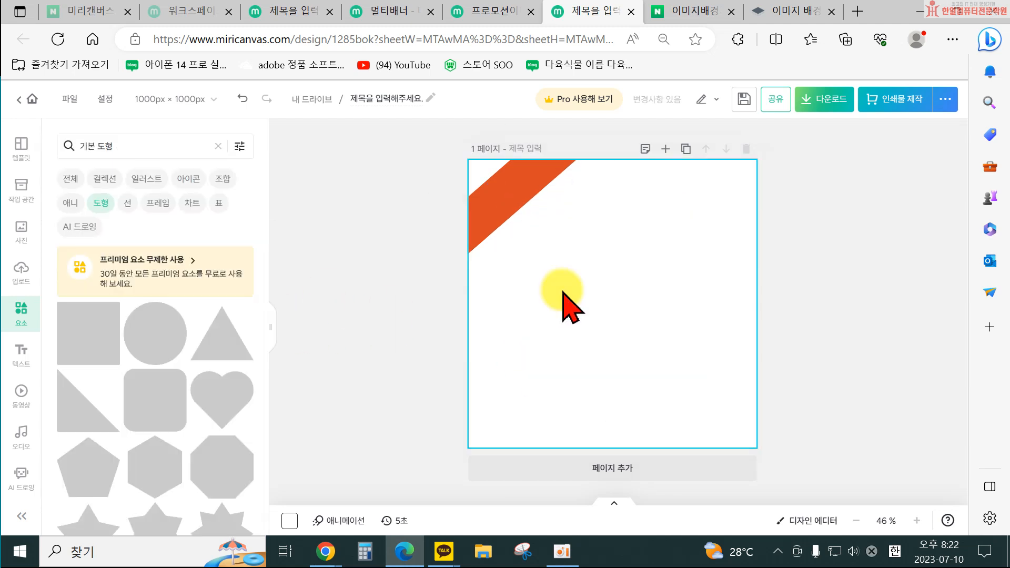
Add a title text box and replace its text with "50%세일".
left_click(16, 350)
left_click(143, 245)
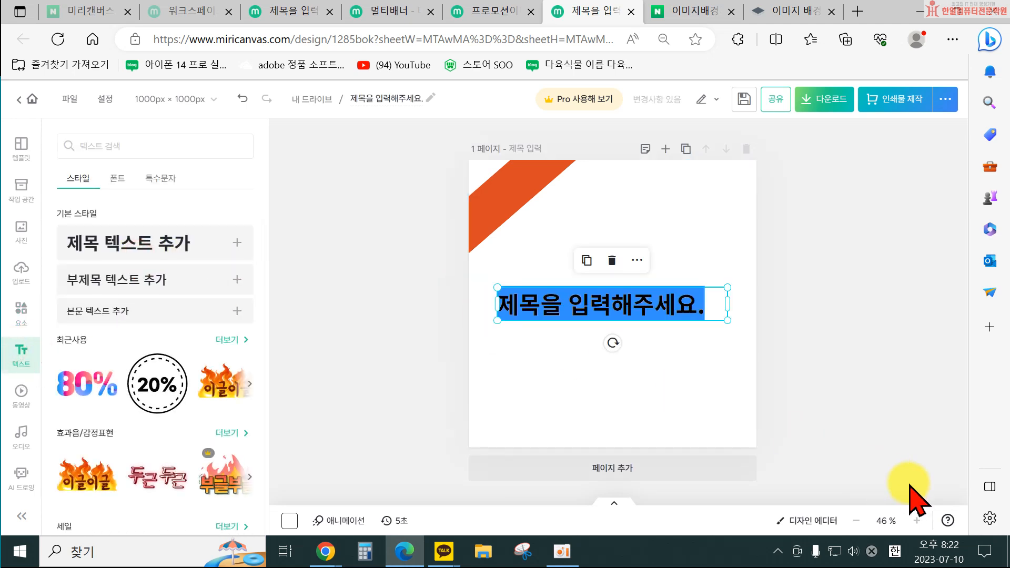
type("50%세일")
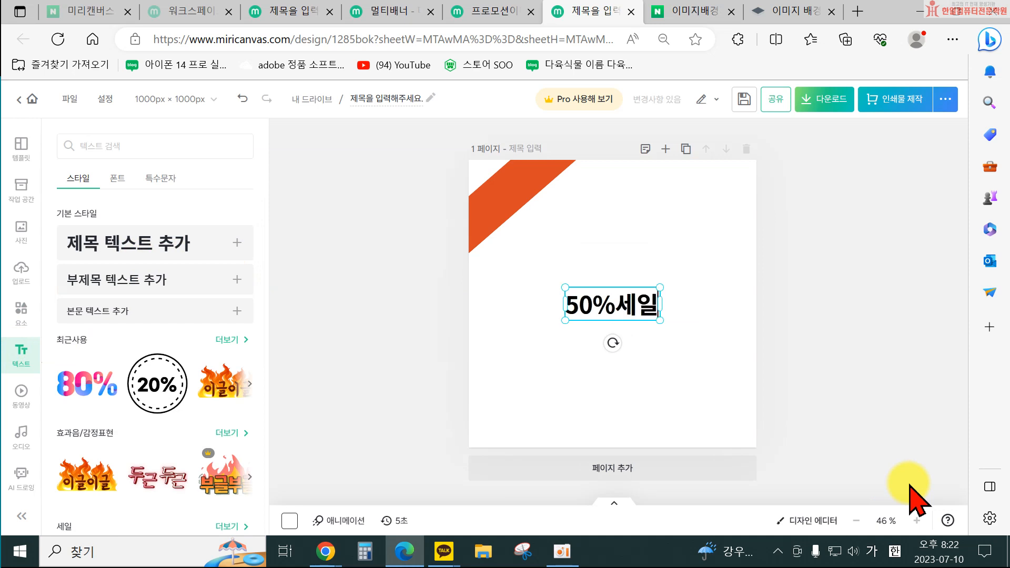
Rotate and place the "50%세일" text along the diagonal band.
left_click(612, 352)
left_click_drag(619, 345, 533, 224)
left_click(647, 304)
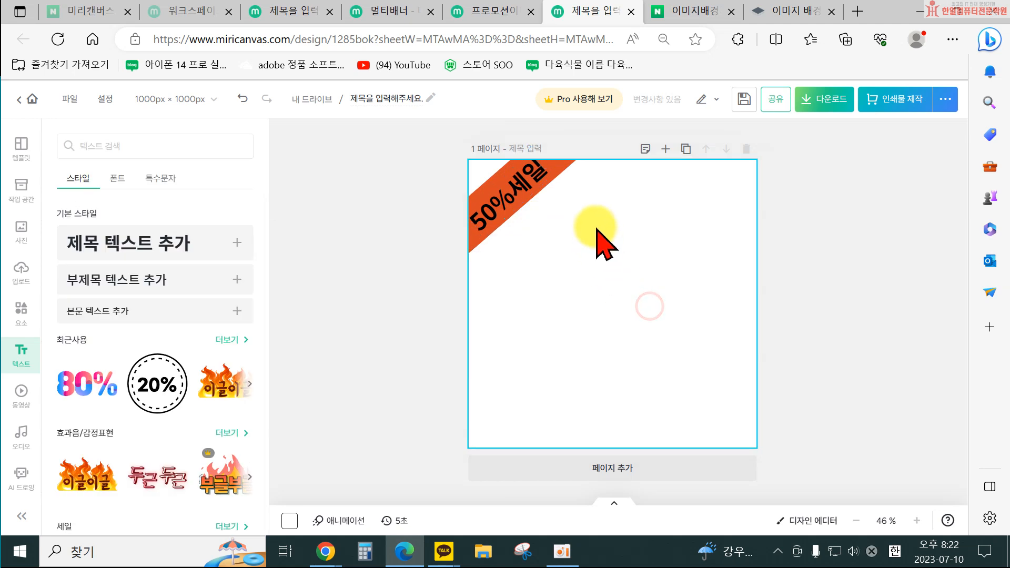
Enable a shadow on the diagonal band.
left_click(563, 171)
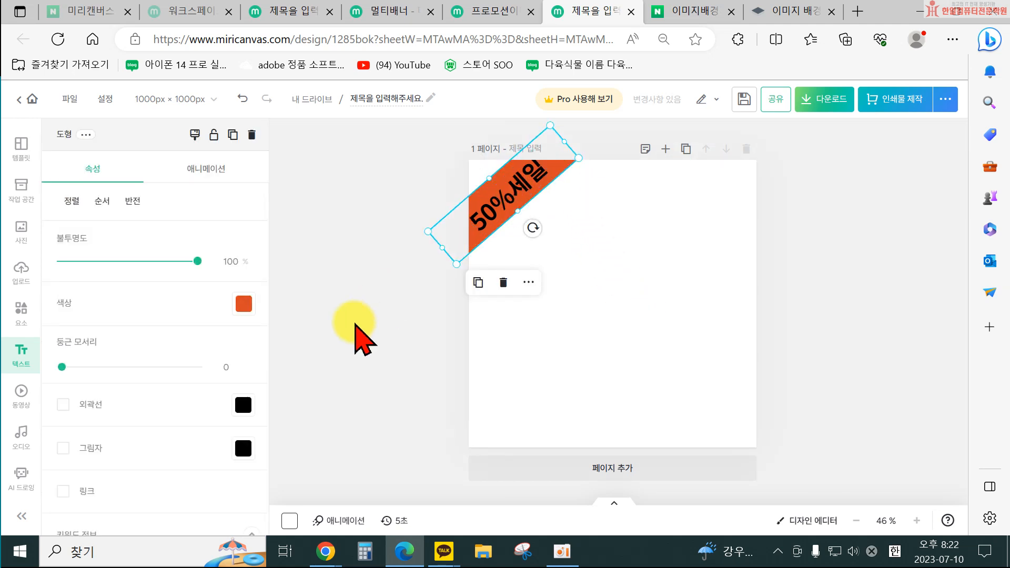
left_click(91, 448)
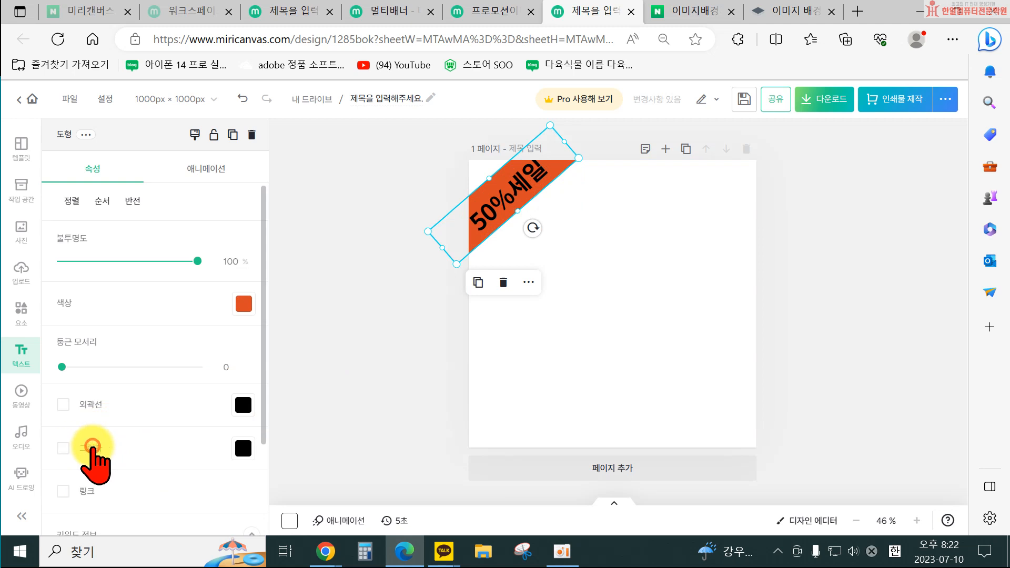
left_click(605, 390)
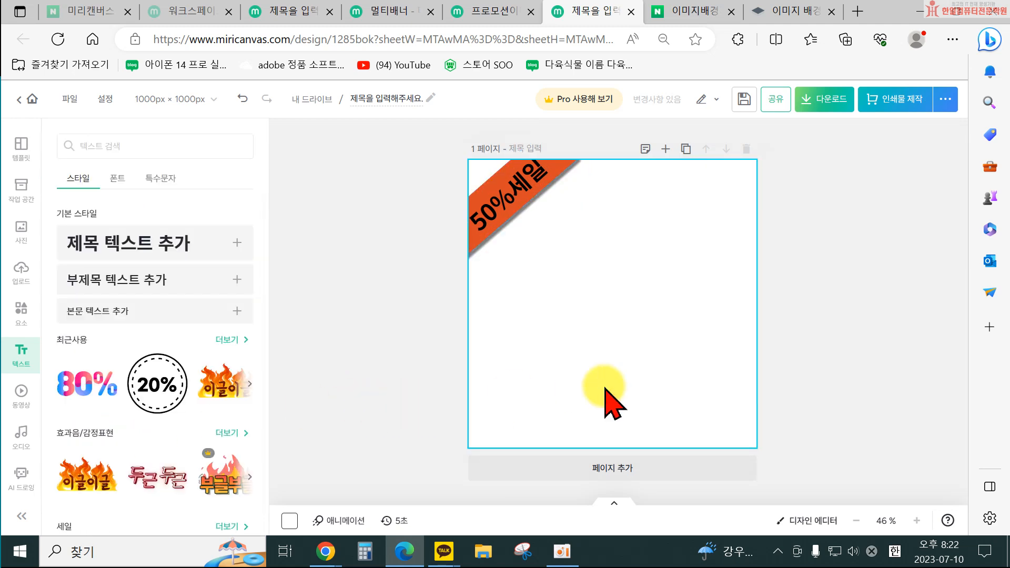
Enable an outline on the diagonal band and set its color to white.
left_click(566, 171)
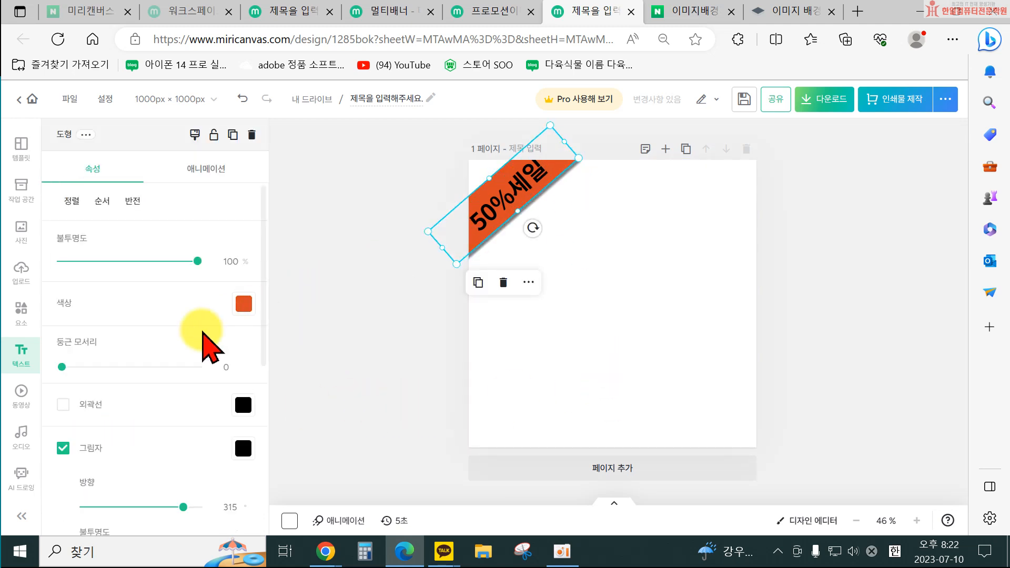
left_click(63, 404)
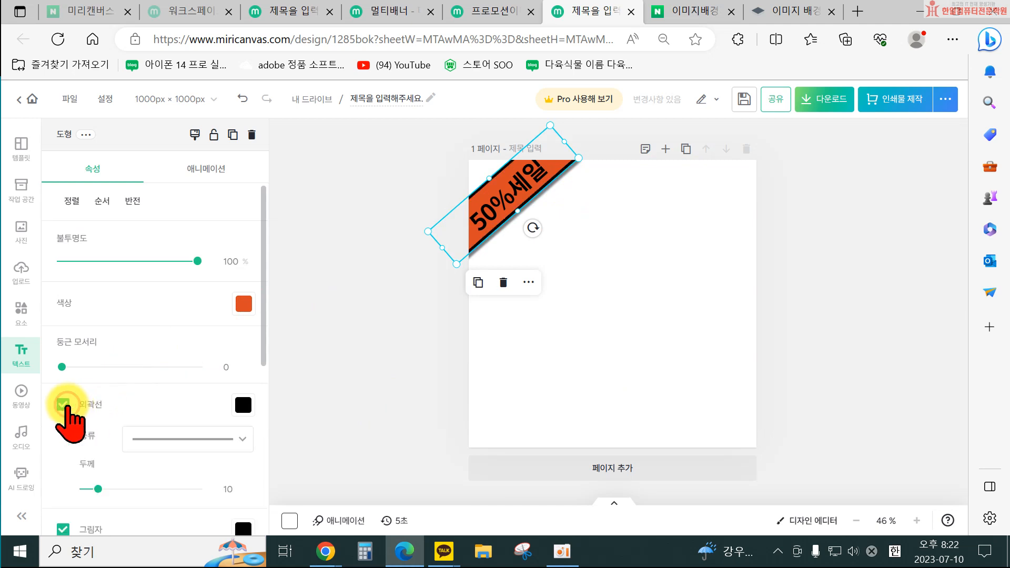
left_click(244, 406)
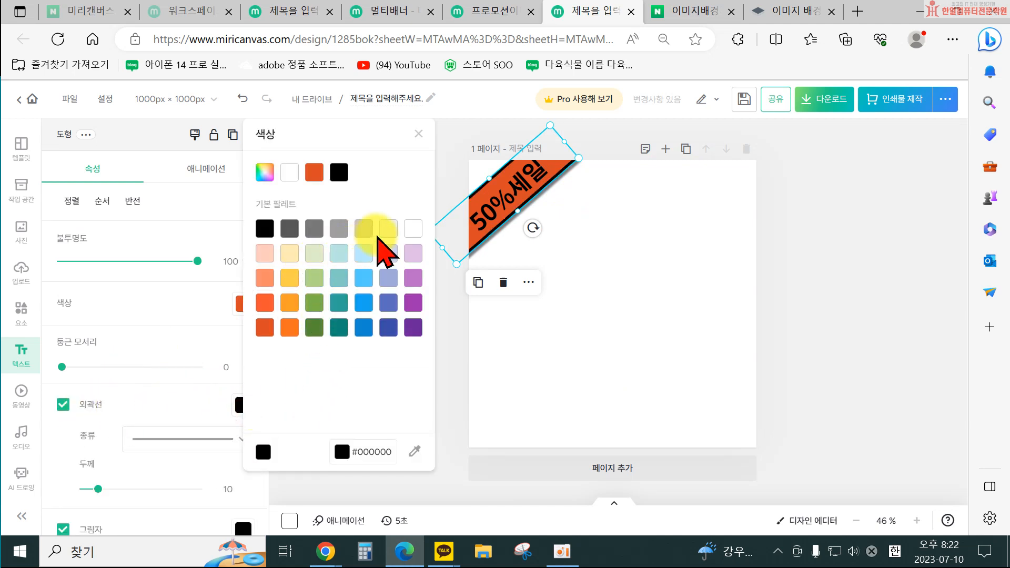
left_click(411, 226)
left_click(662, 287)
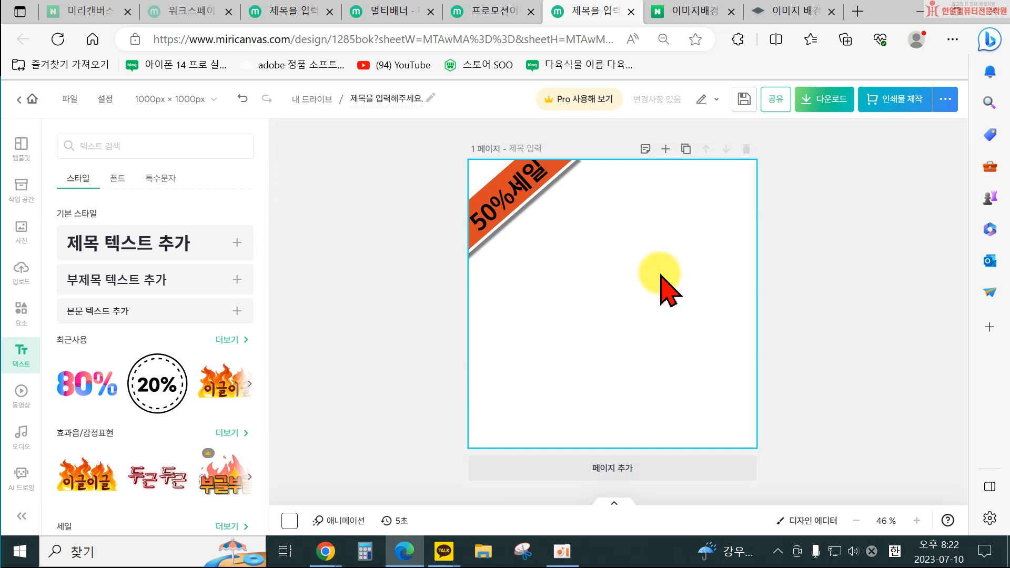
Delete the "50%세일" text from the band.
left_click(528, 180)
left_click(569, 167)
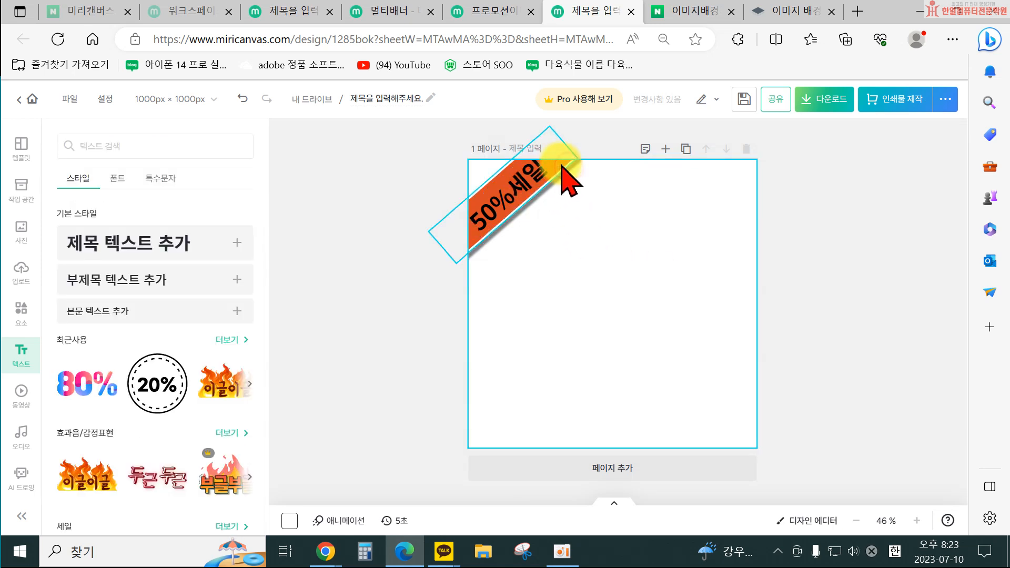
left_click(562, 166)
left_click(508, 244)
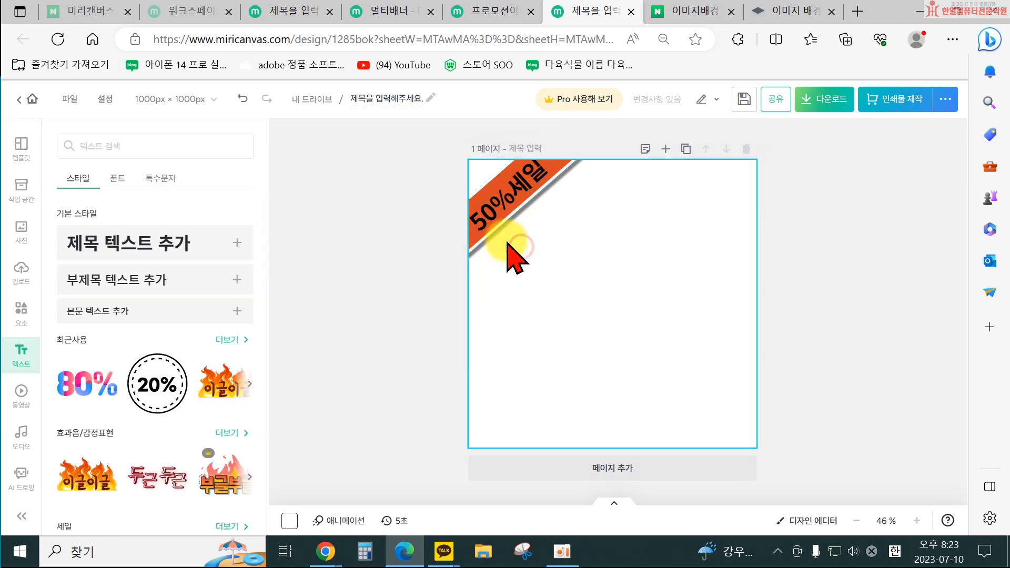
left_click(498, 219)
key("Delete")
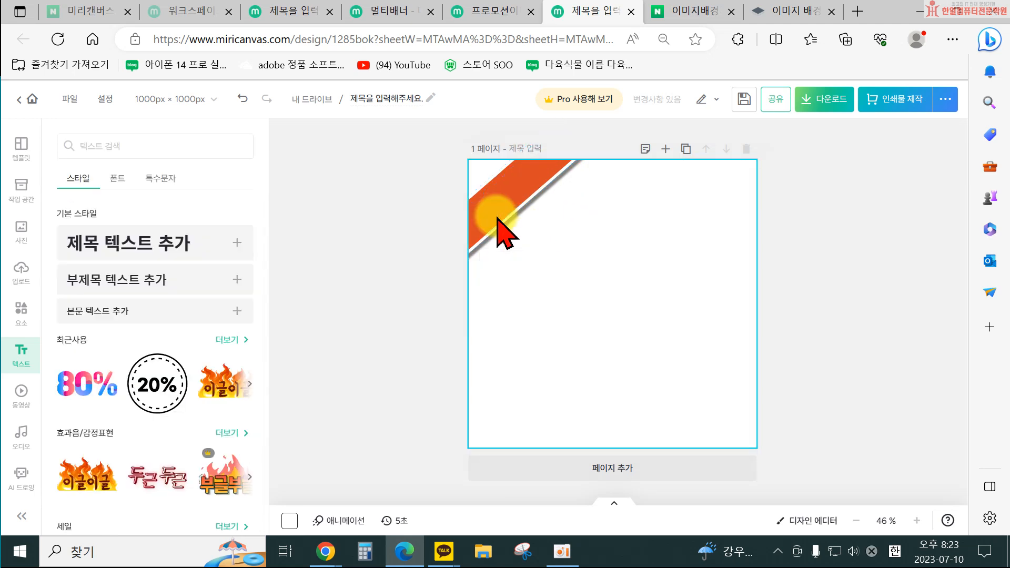
left_click(487, 242)
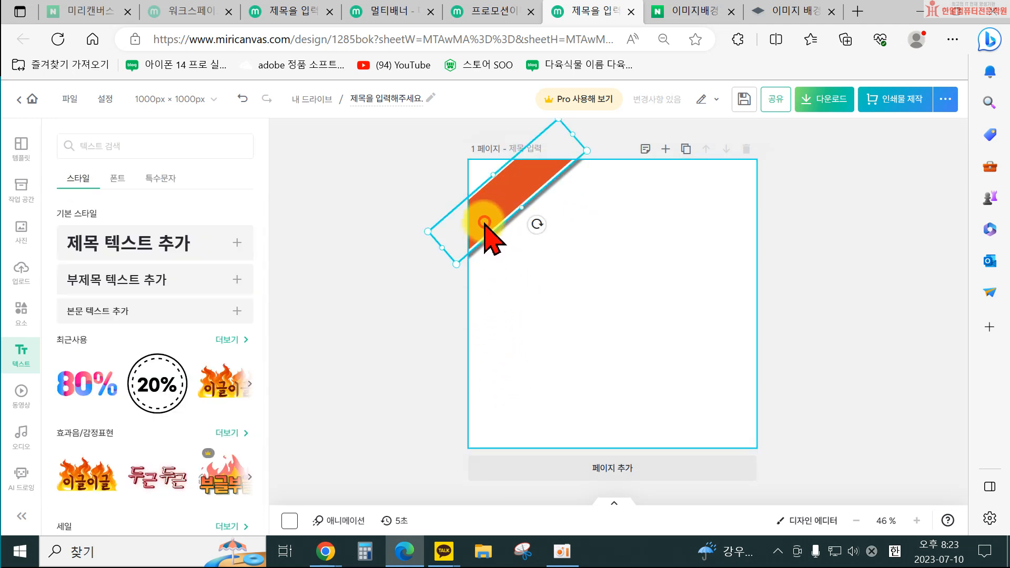
left_click(484, 222)
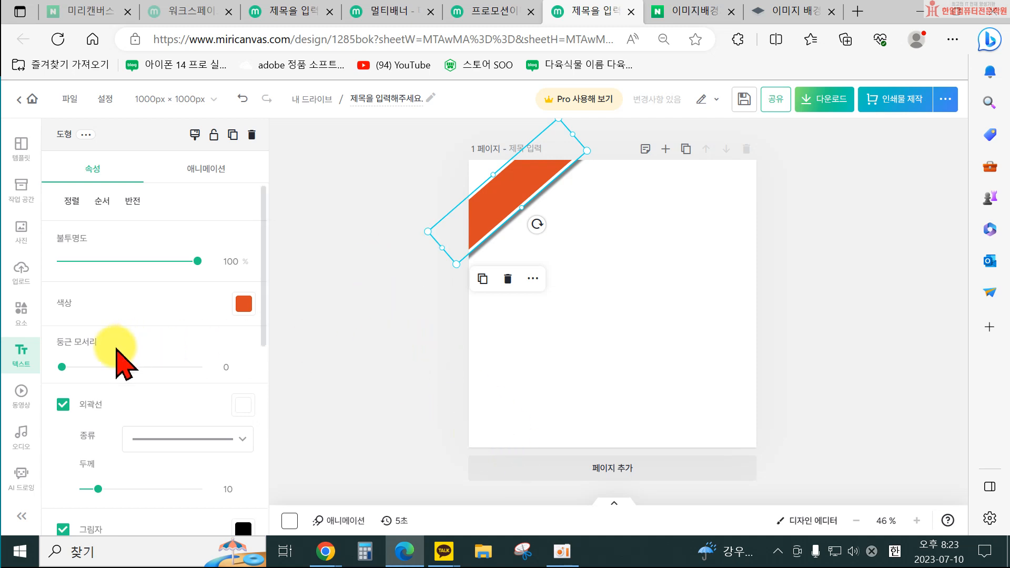
left_click(488, 355)
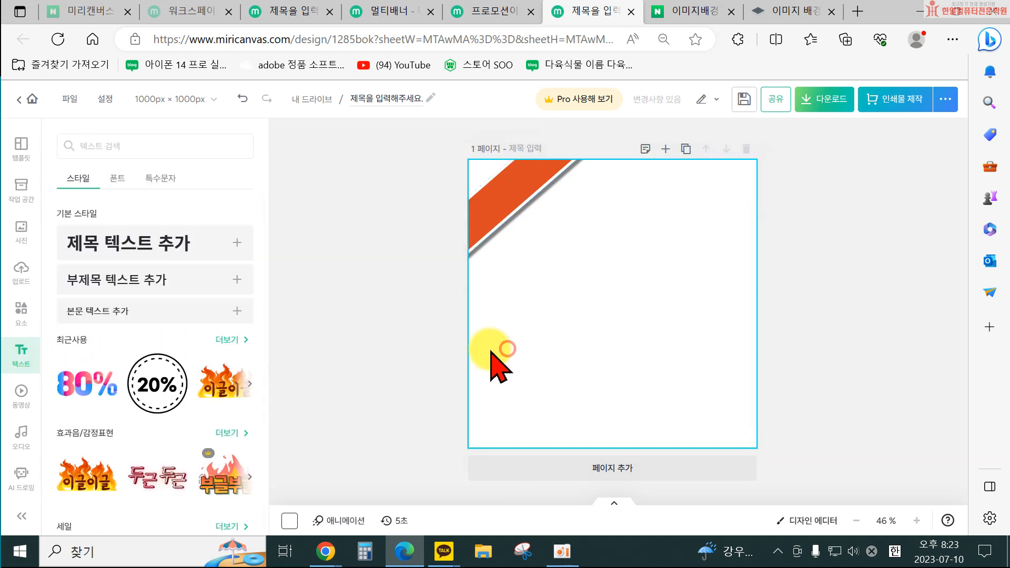
left_click(24, 354)
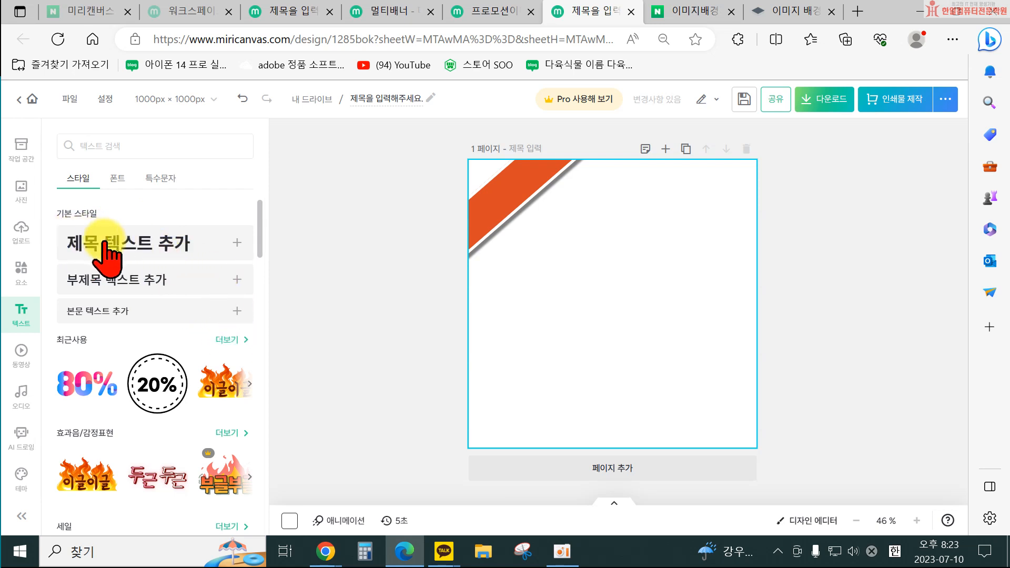
left_click(129, 241)
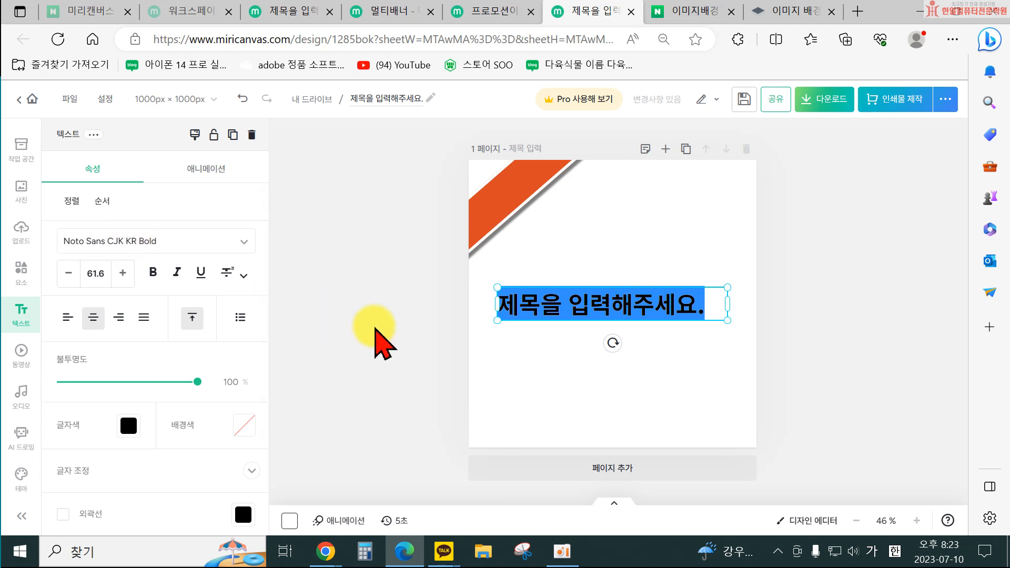
left_click(479, 388)
left_click(532, 325)
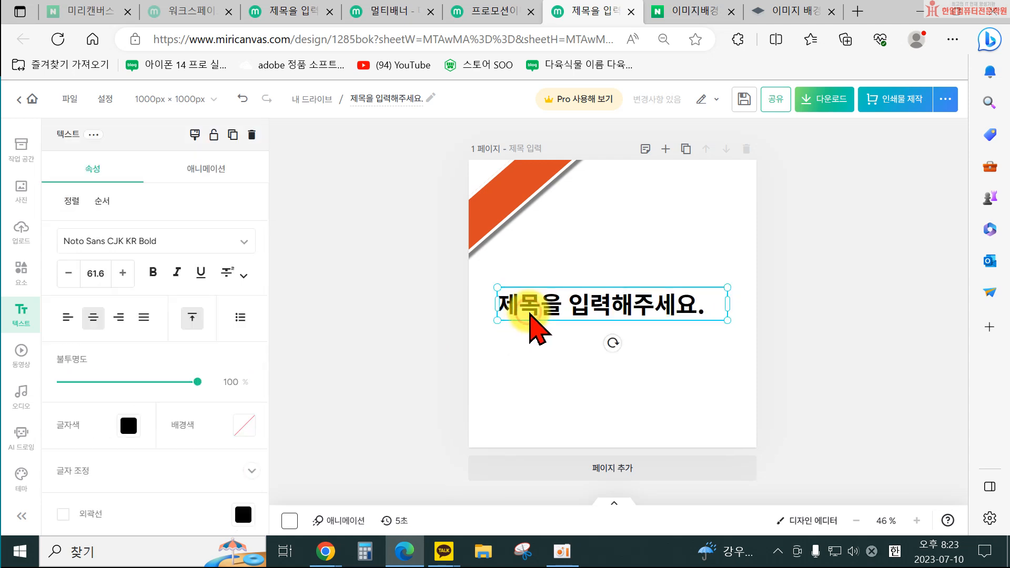
key("Delete")
Return to the elements panel and clear the basic shapes search.
left_click(21, 305)
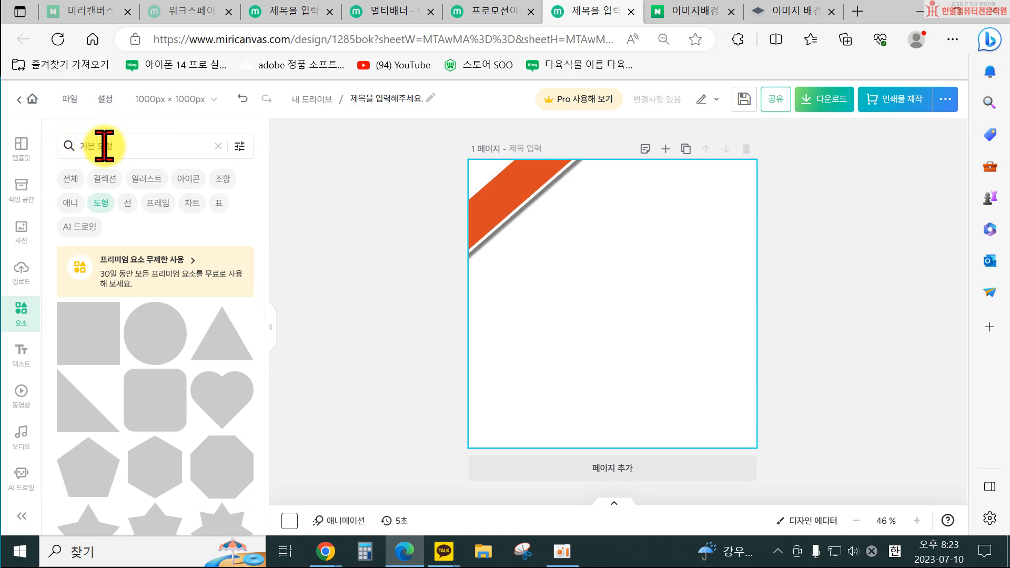
left_click(218, 146)
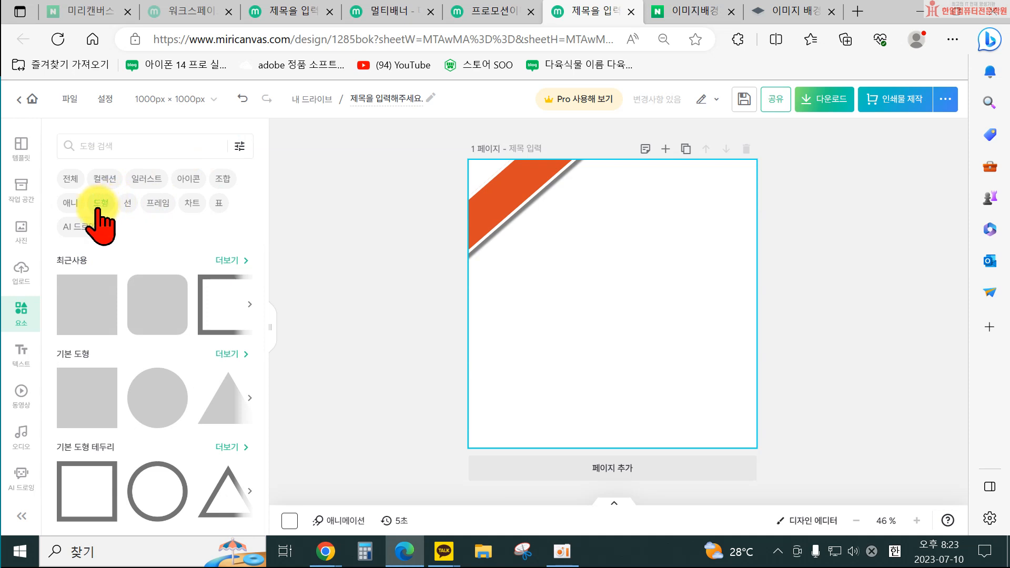